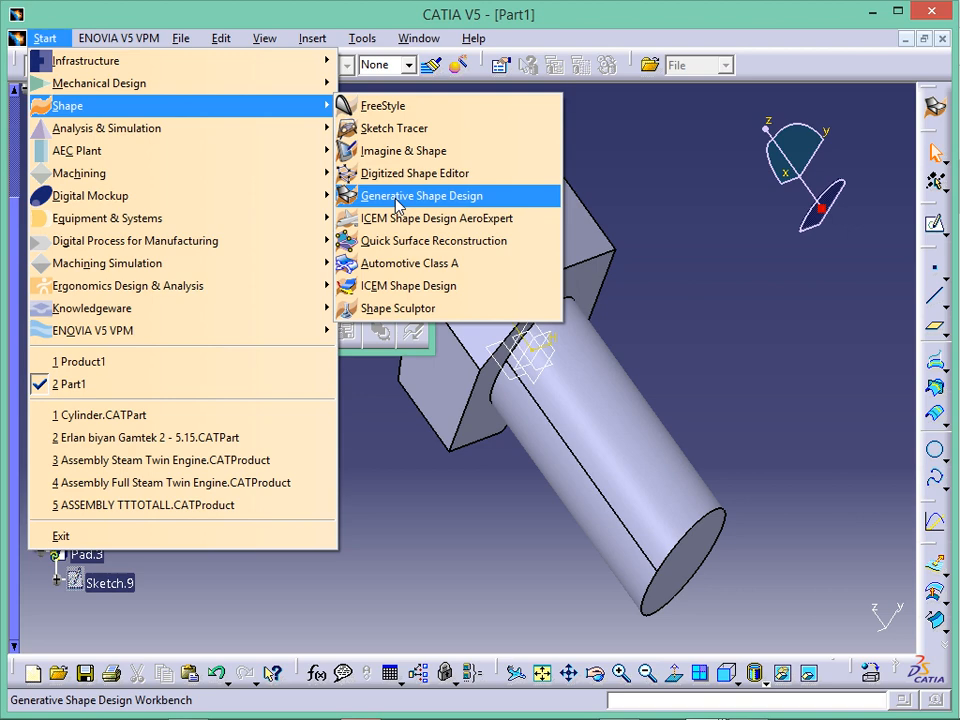
# Step: Open the Helix curve definition in the Generative Shape Design workbench to view its parameters, without creating a new part
pyautogui.click(398, 203)
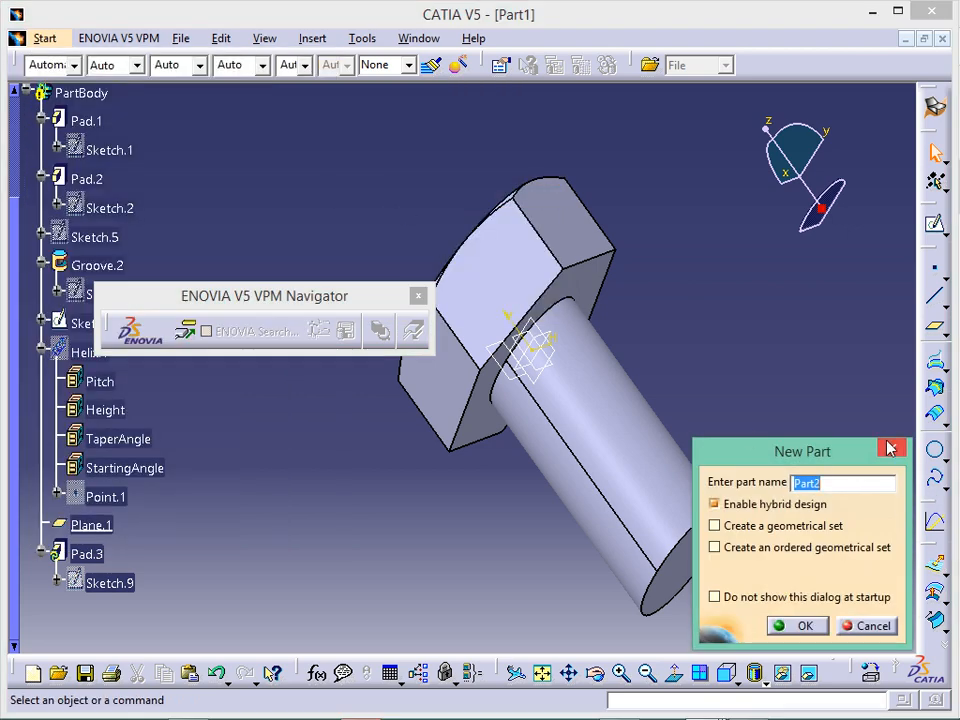
pyautogui.click(890, 448)
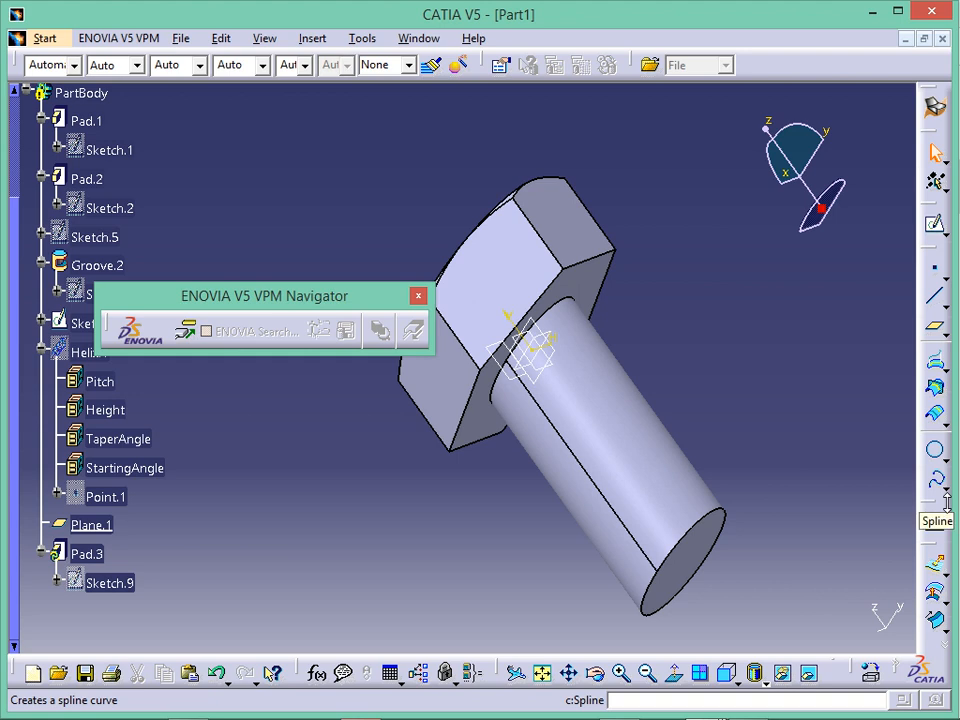
pyautogui.click(946, 493)
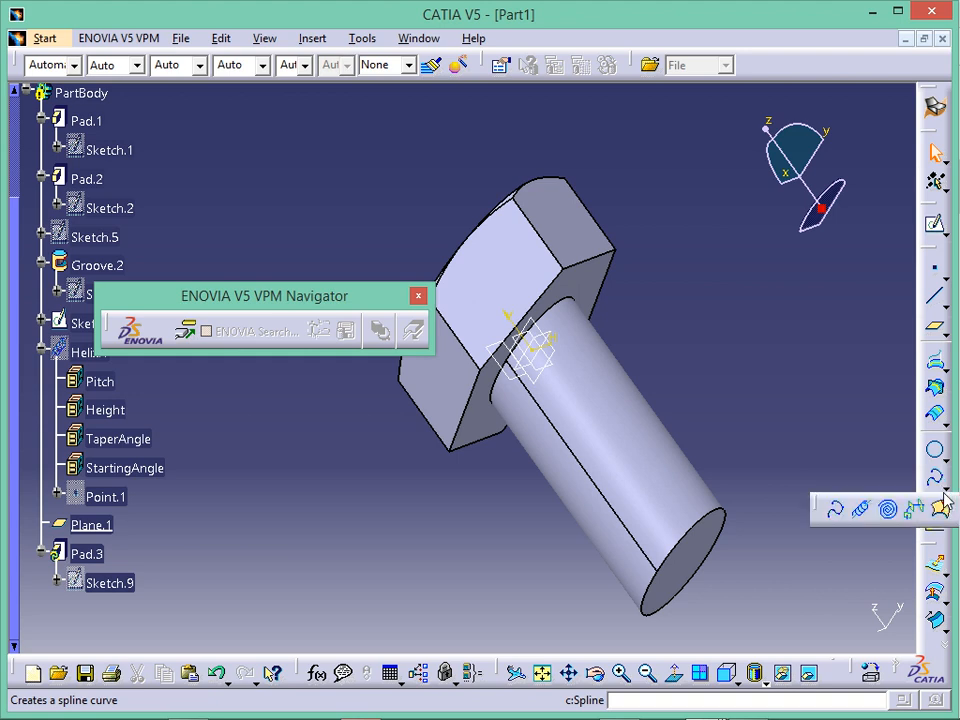
pyautogui.click(866, 511)
pyautogui.moveTo(635, 454); pyautogui.dragTo(531, 519, button='middle')
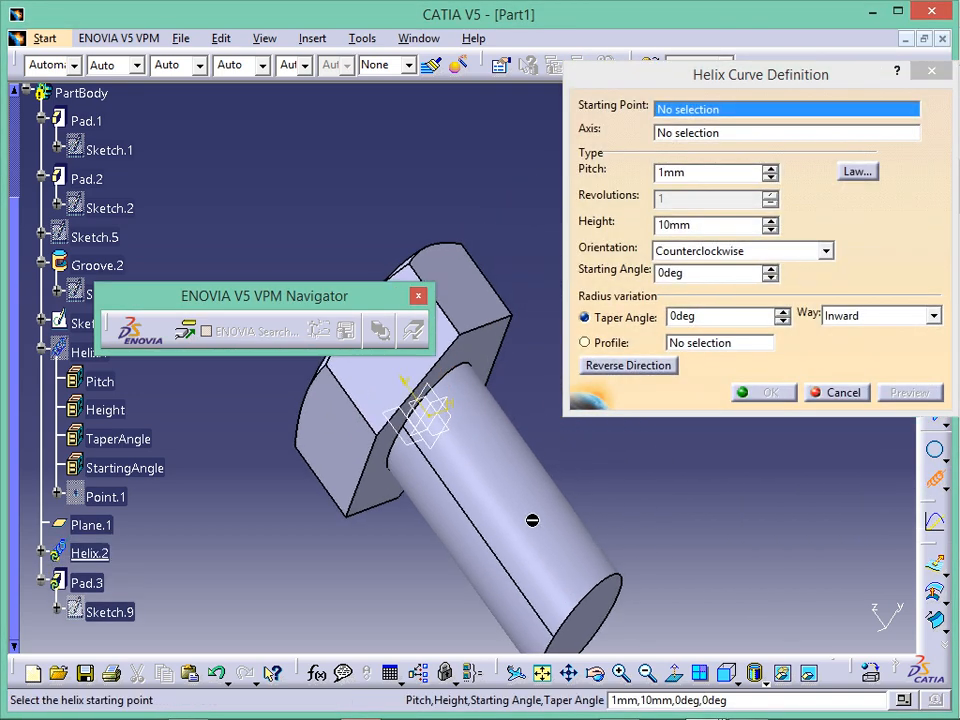
pyautogui.click(923, 76)
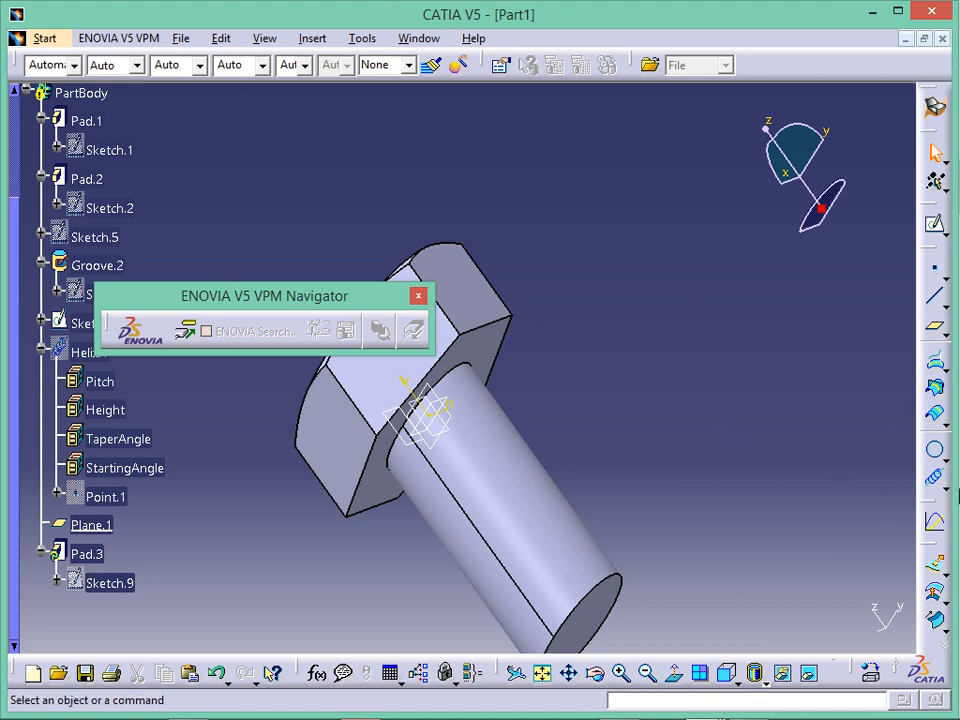
pyautogui.click(945, 490)
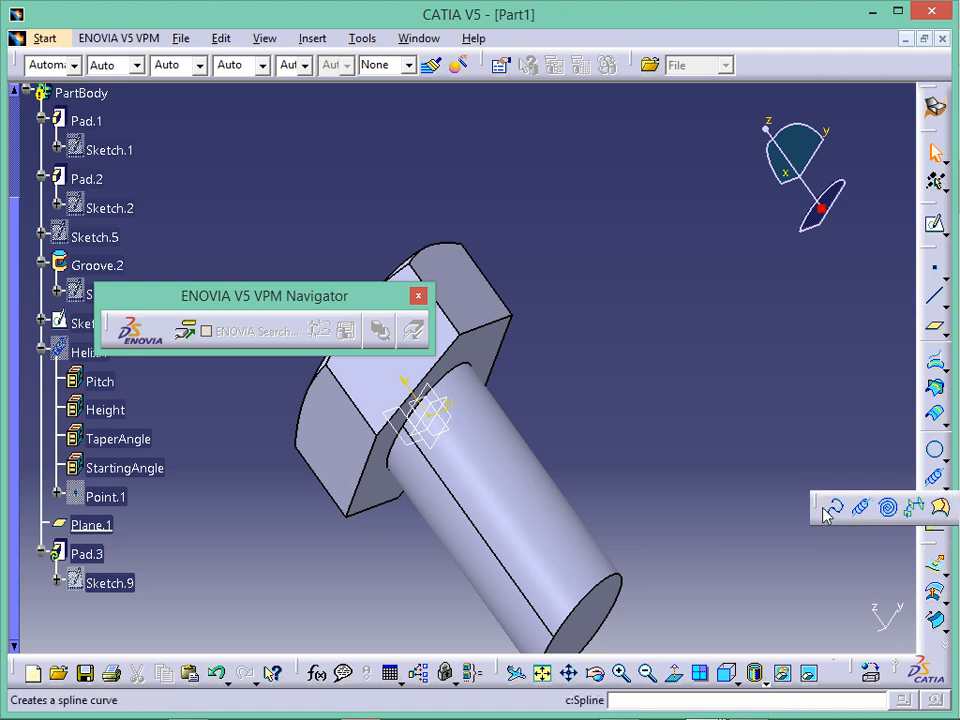
pyautogui.moveTo(510, 705)
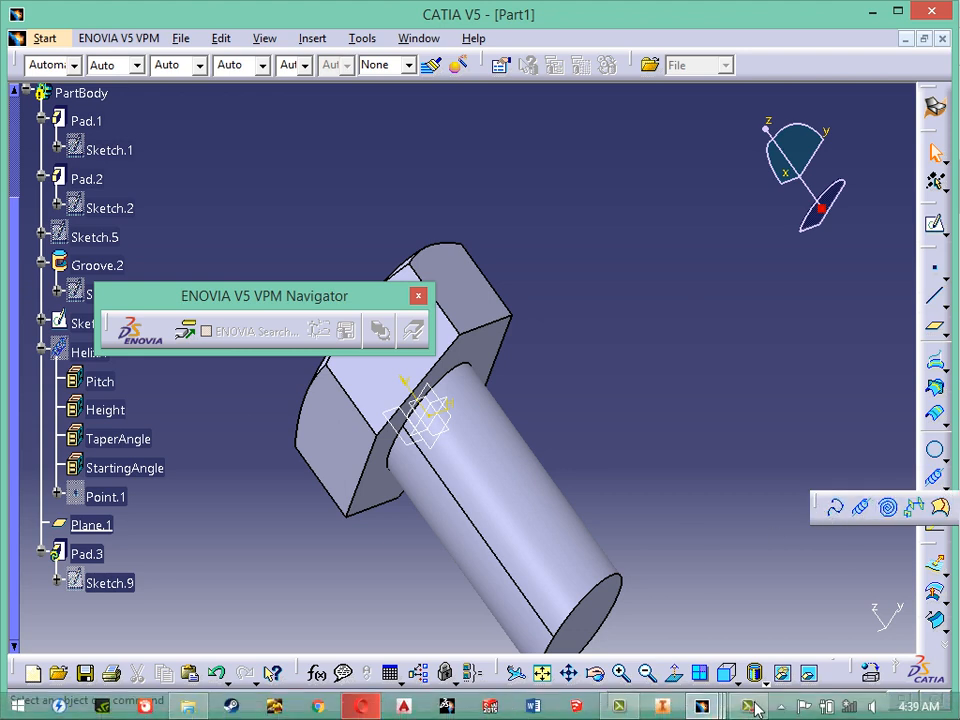
pyautogui.click(702, 705)
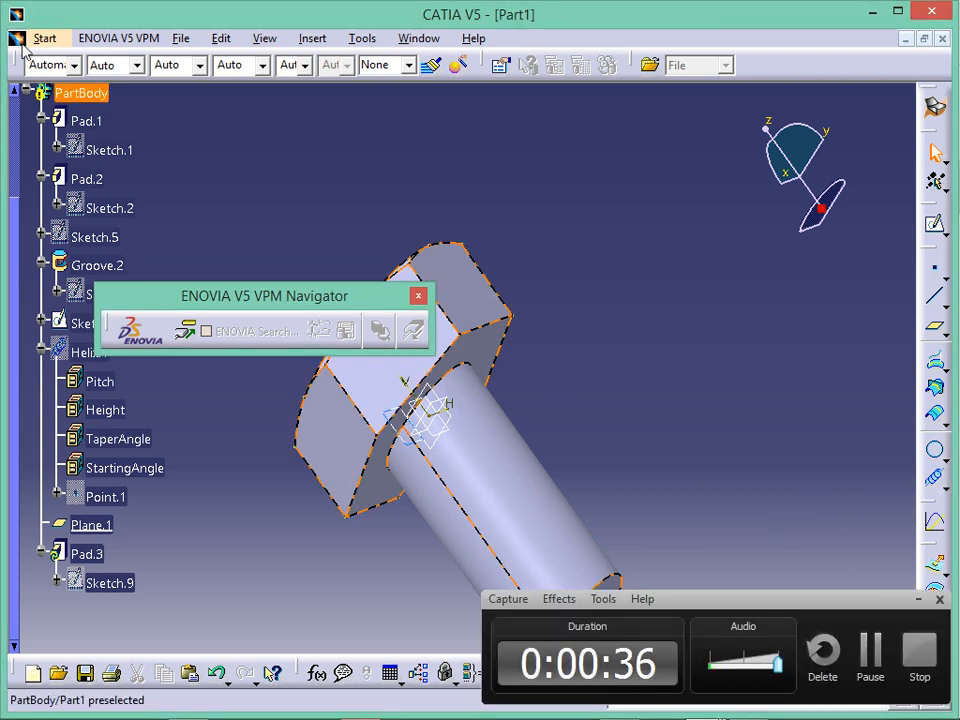
pyautogui.click(44, 38)
pyautogui.moveTo(143, 83)
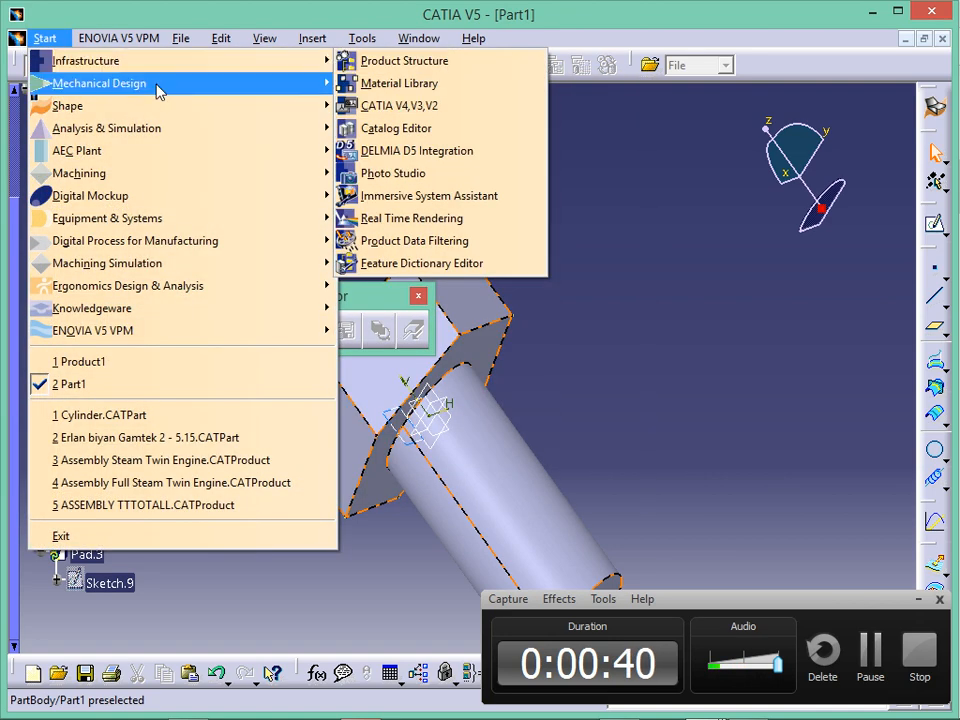
pyautogui.moveTo(176, 105)
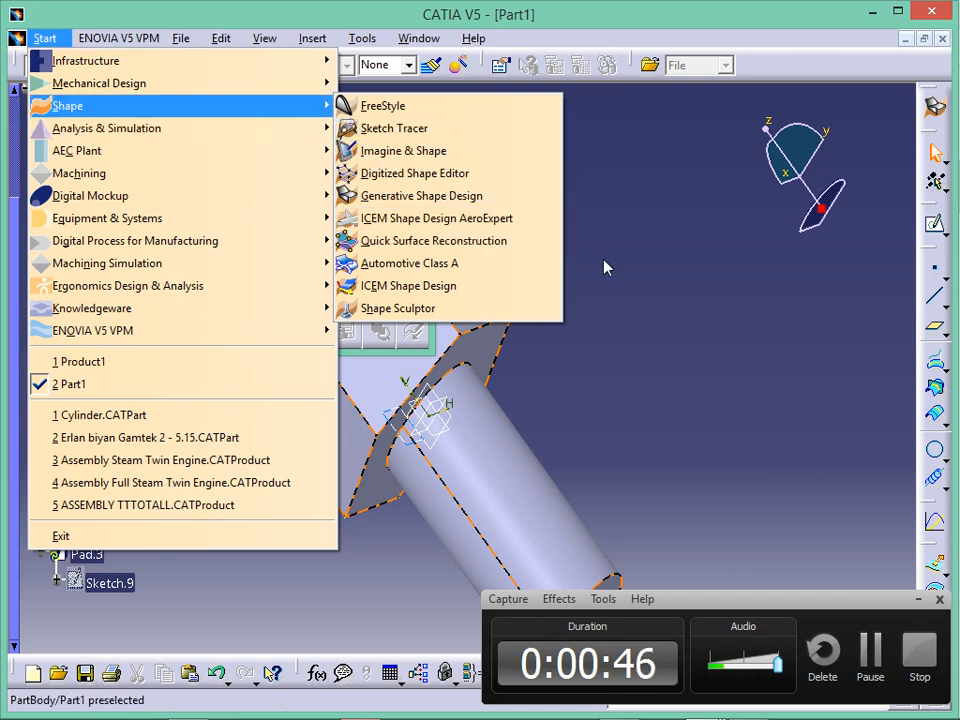
pyautogui.click(836, 270)
pyautogui.click(918, 599)
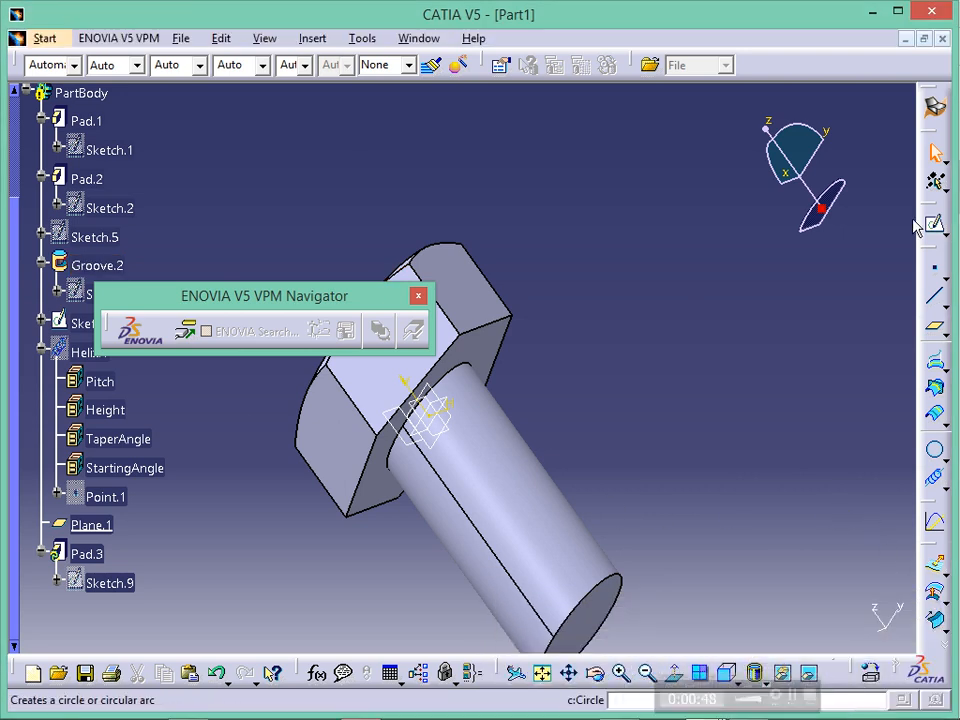
pyautogui.click(946, 488)
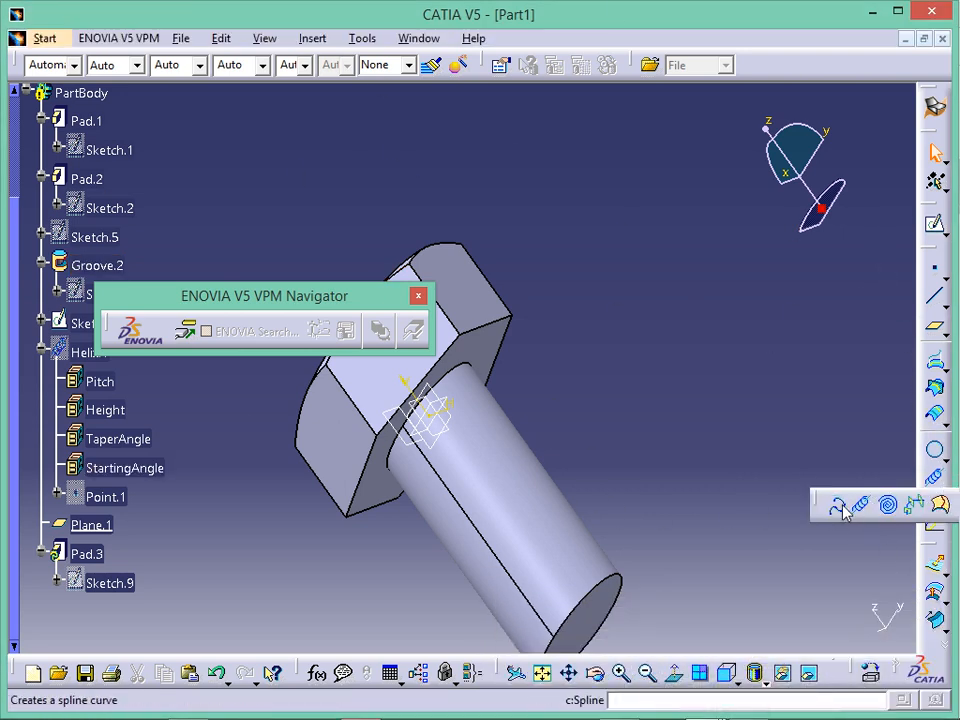
pyautogui.click(765, 707)
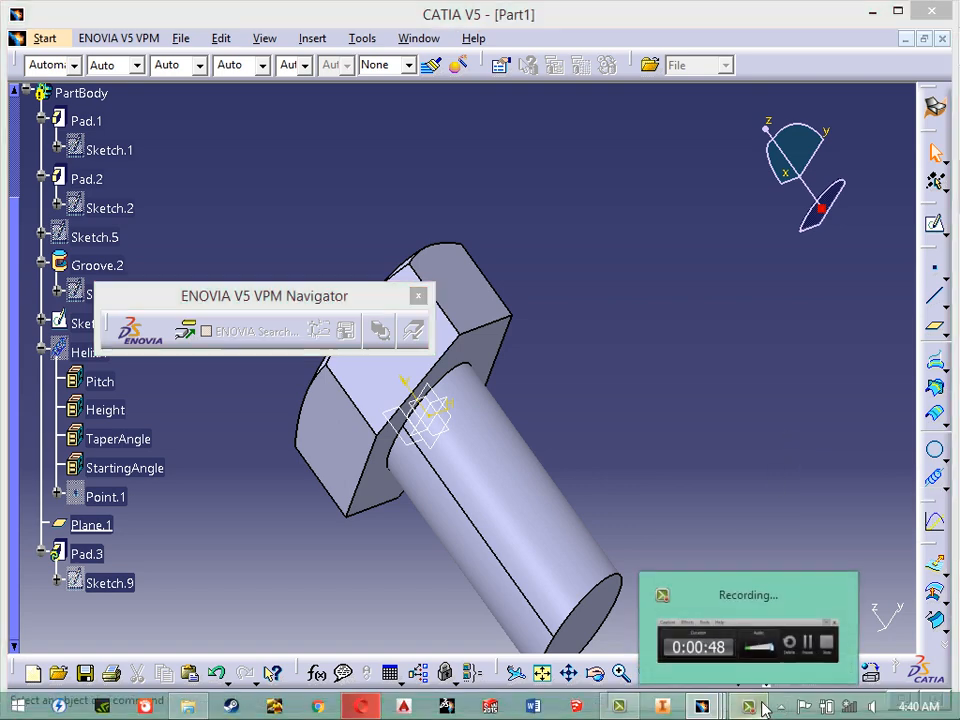
pyautogui.click(893, 657)
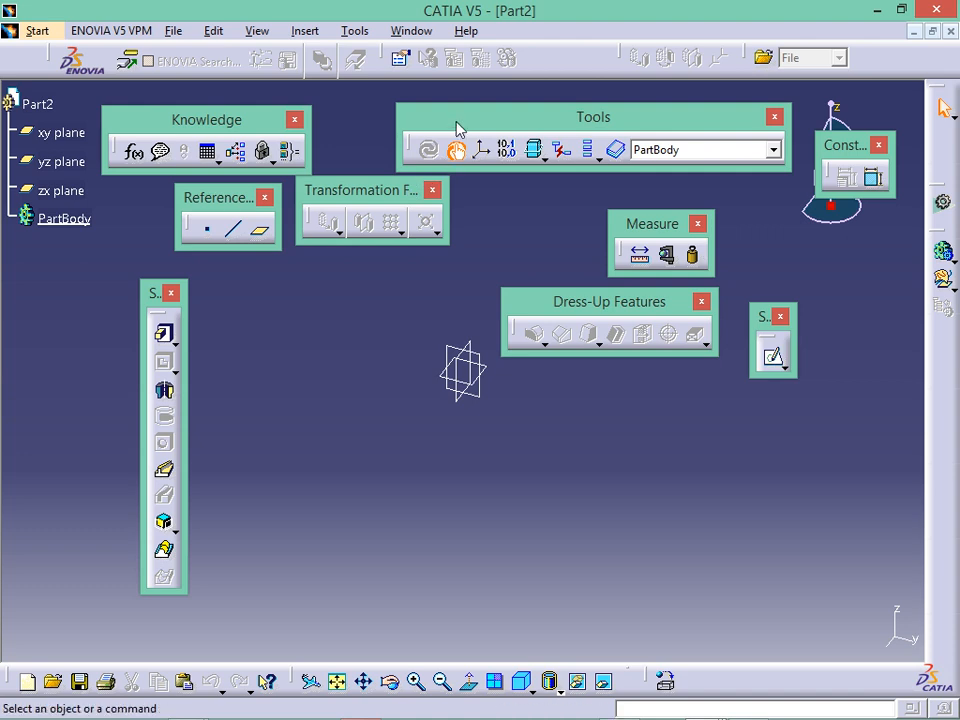
# Step: Reposition the floating Tools and Reference Elements toolbars in the Part2 window
pyautogui.moveTo(468, 125); pyautogui.dragTo(461, 122)
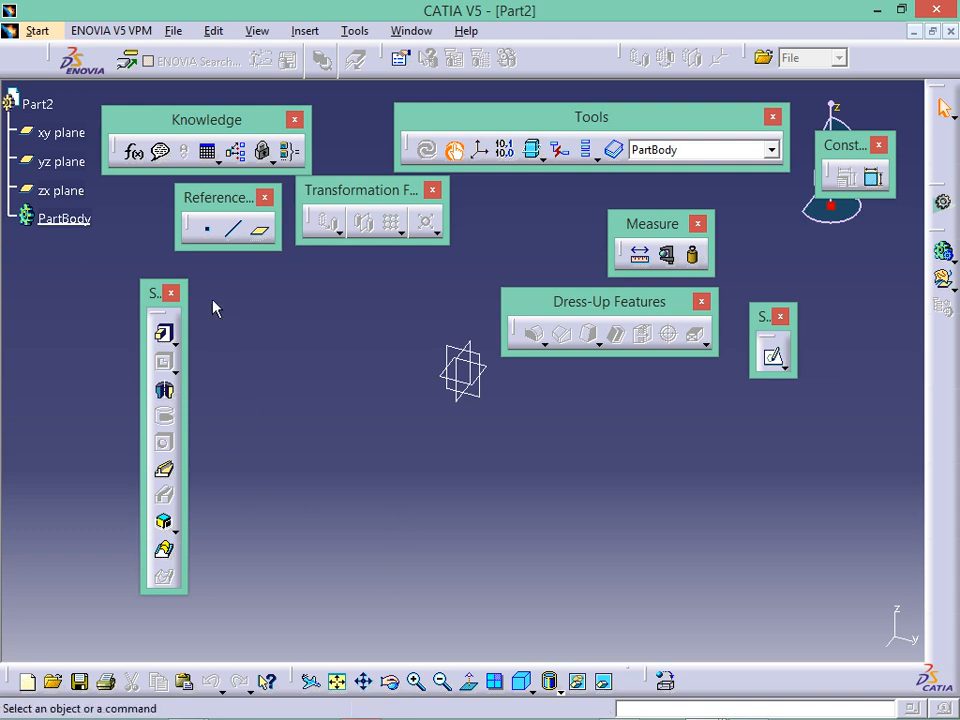
pyautogui.moveTo(218, 205); pyautogui.dragTo(189, 197)
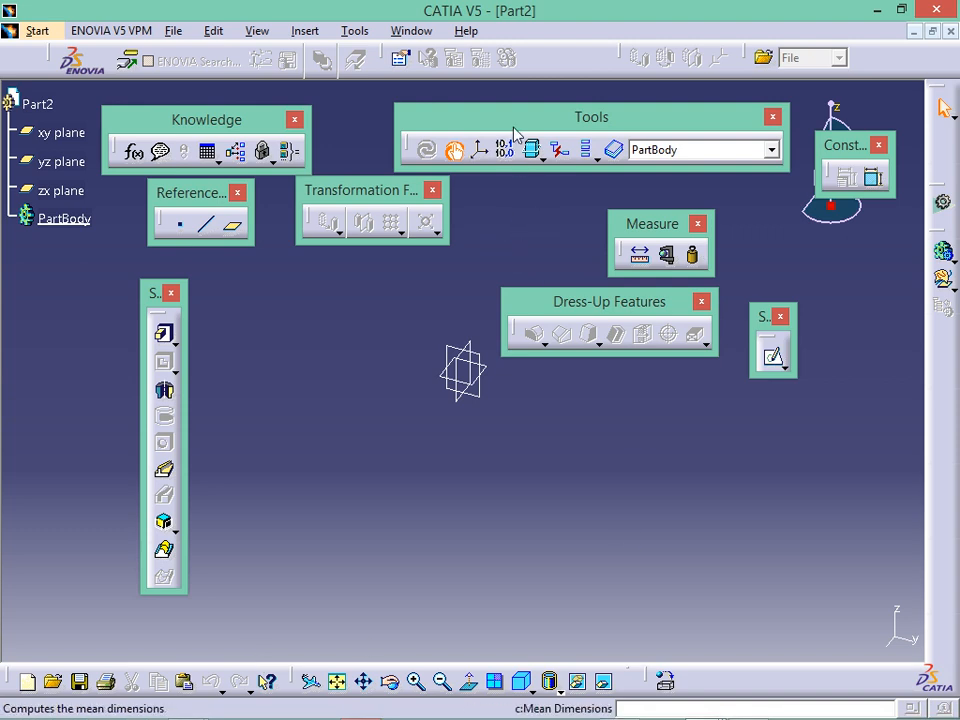
pyautogui.moveTo(502, 119); pyautogui.dragTo(489, 107)
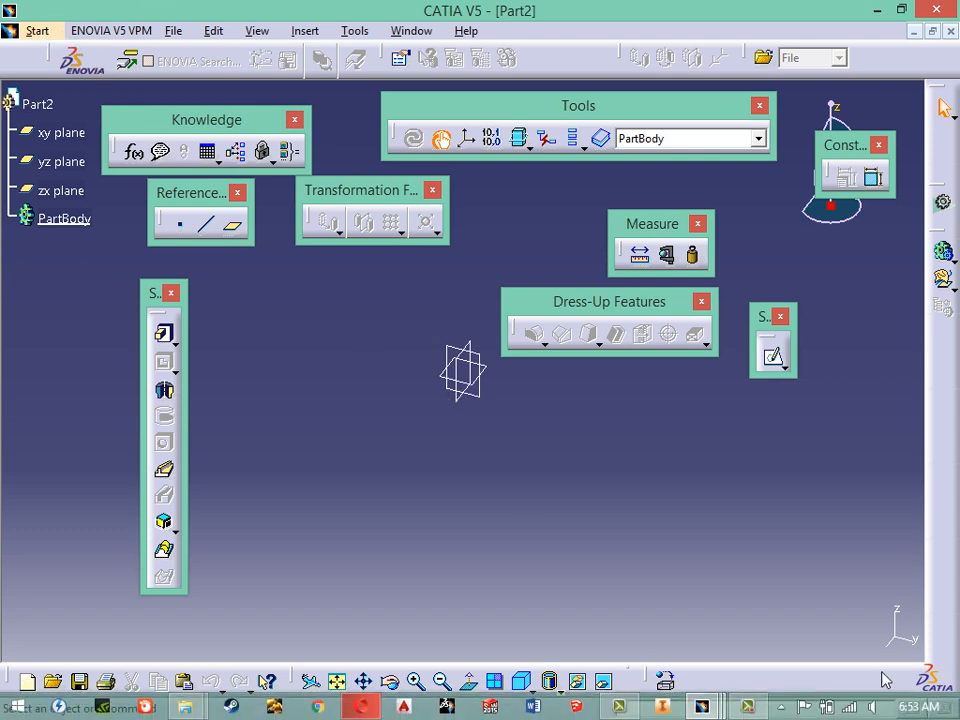
# Step: Start a new product in the Assembly Design workbench
pyautogui.click(40, 36)
pyautogui.moveTo(95, 81)
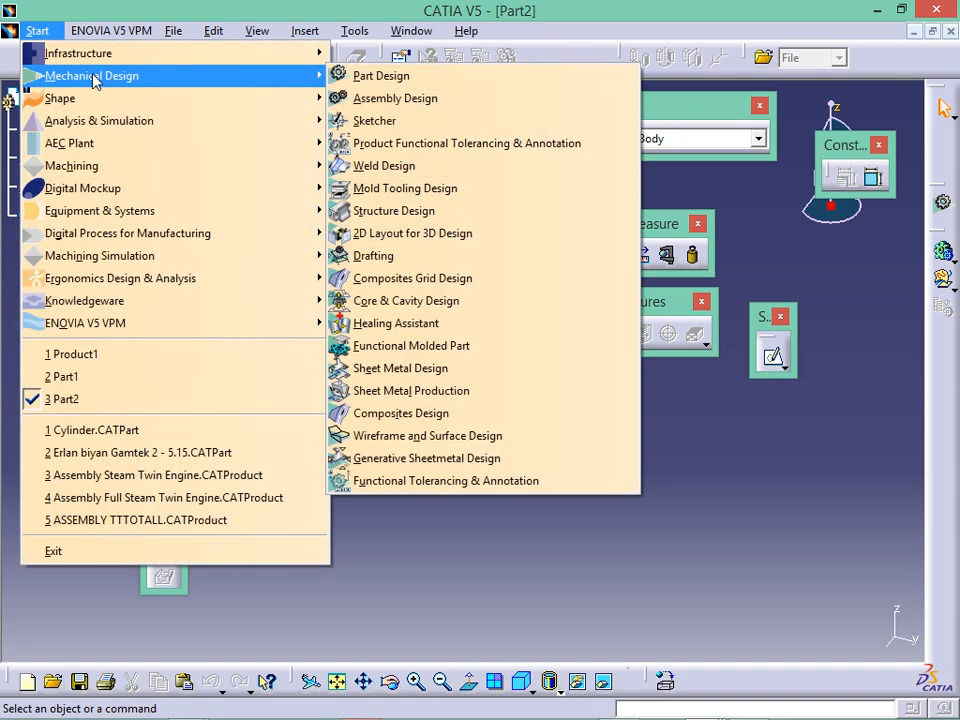
pyautogui.click(377, 98)
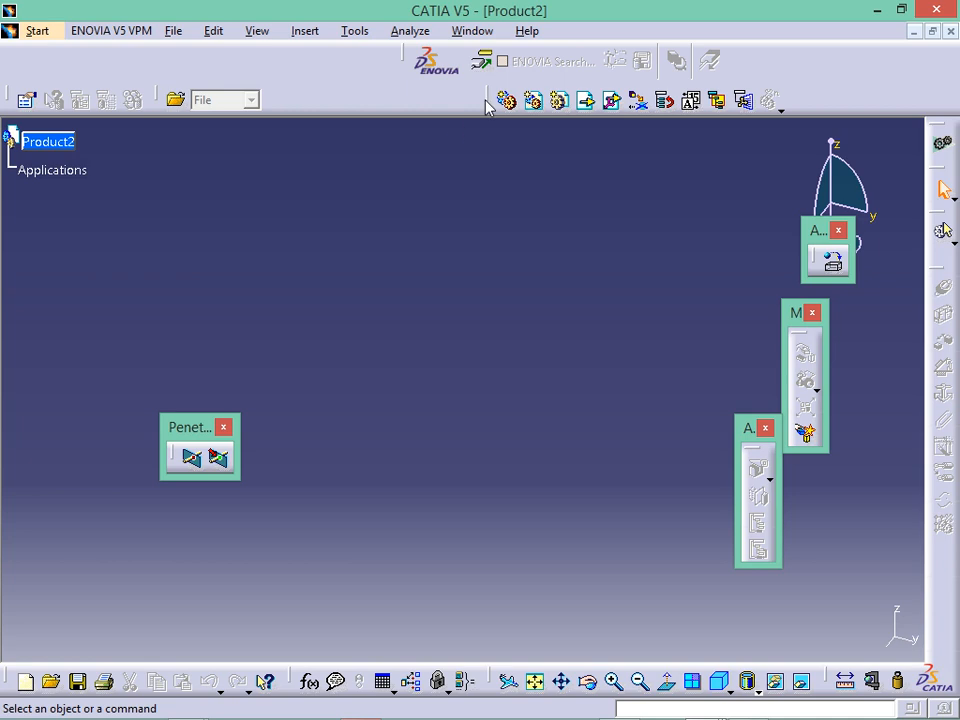
# Step: Rearrange the docked assembly toolbars into a single row below the menu bar
pyautogui.moveTo(486, 98); pyautogui.dragTo(679, 38)
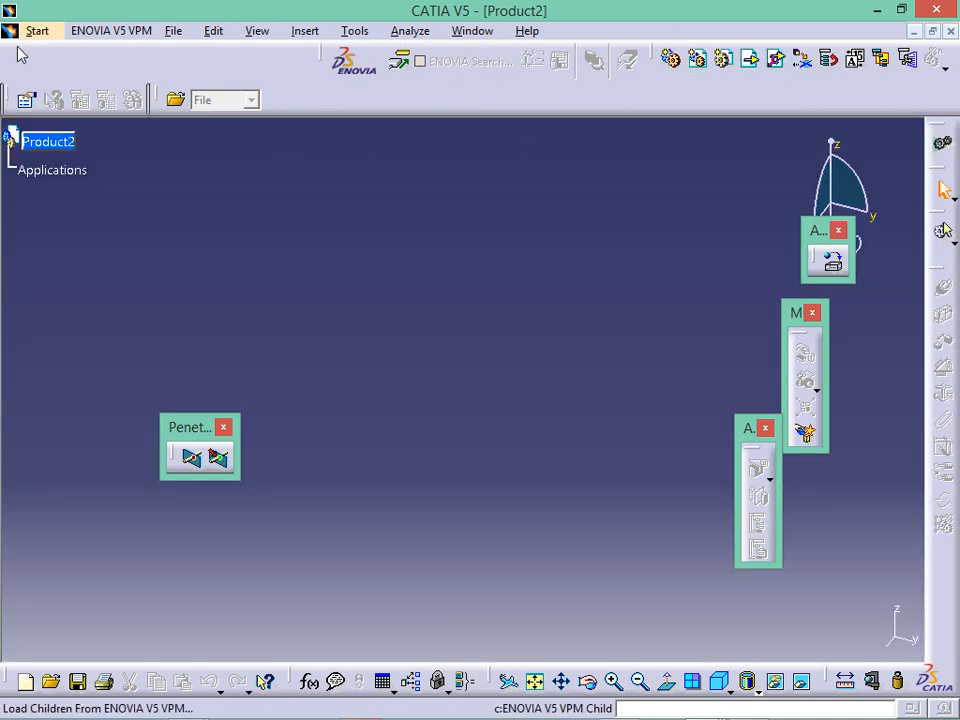
pyautogui.moveTo(6, 99); pyautogui.dragTo(20, 58)
pyautogui.moveTo(4, 101); pyautogui.dragTo(197, 81)
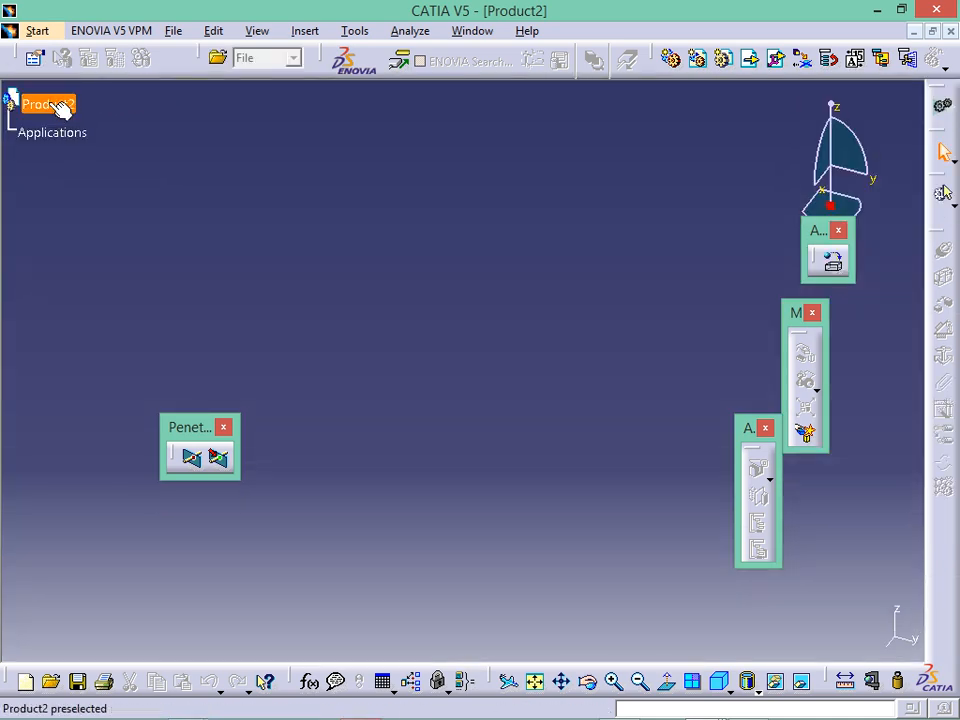
# Step: Switch to the Part1 document to view the beginning of its specification tree, and return to Product2
pyautogui.click(472, 31)
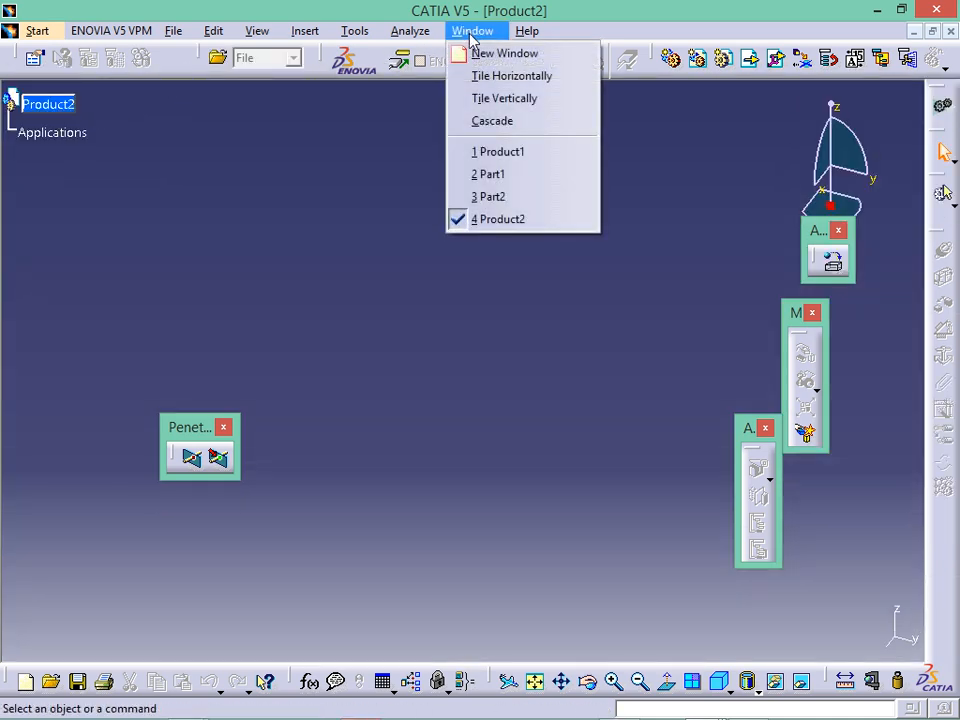
pyautogui.click(480, 175)
pyautogui.keyDown('ctrl'); pyautogui.scroll(-1, 65, 129); pyautogui.keyUp('ctrl')
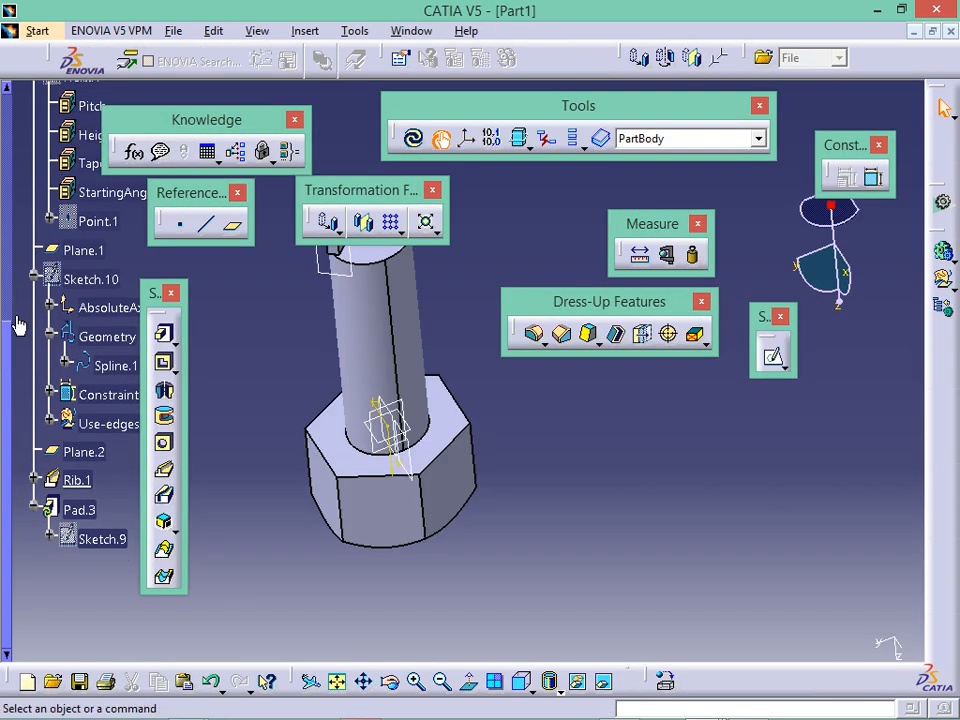
pyautogui.moveTo(12, 341); pyautogui.dragTo(44, 97)
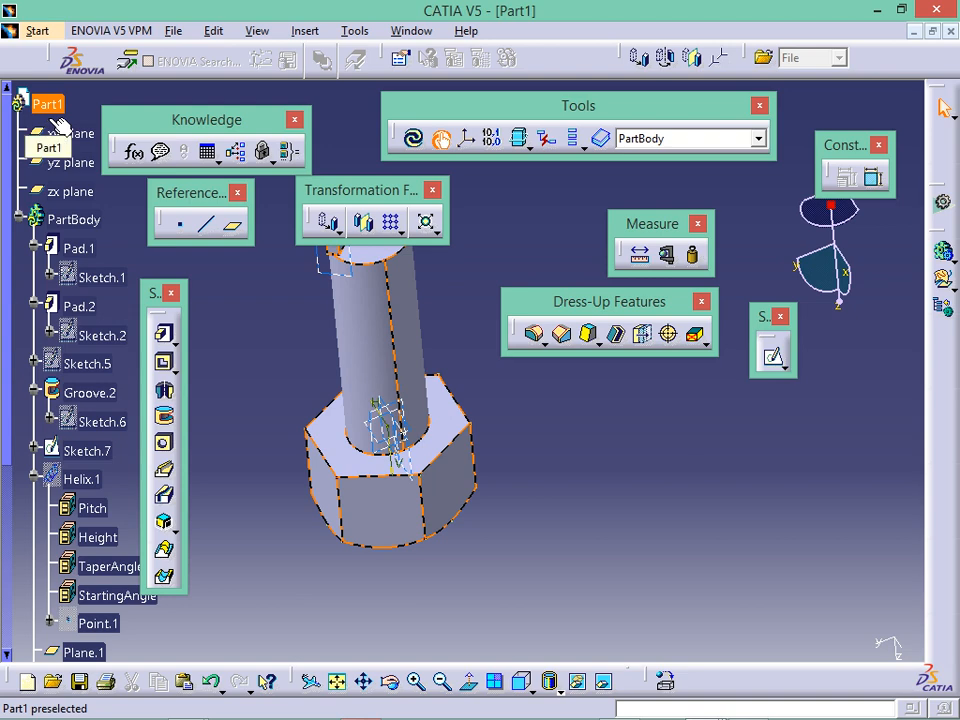
pyautogui.click(411, 31)
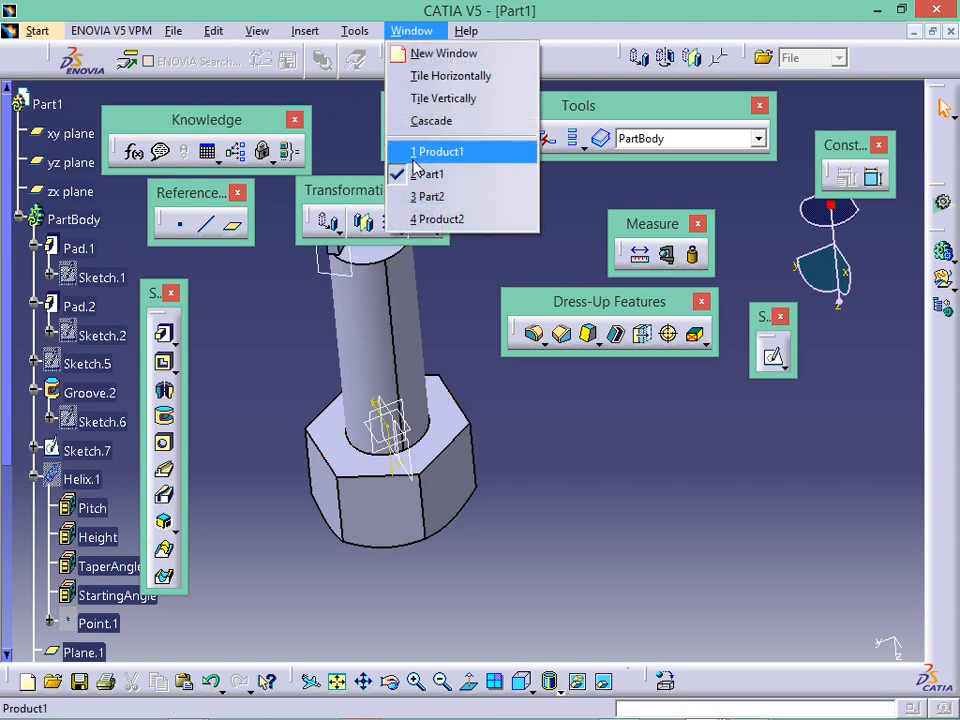
pyautogui.click(437, 216)
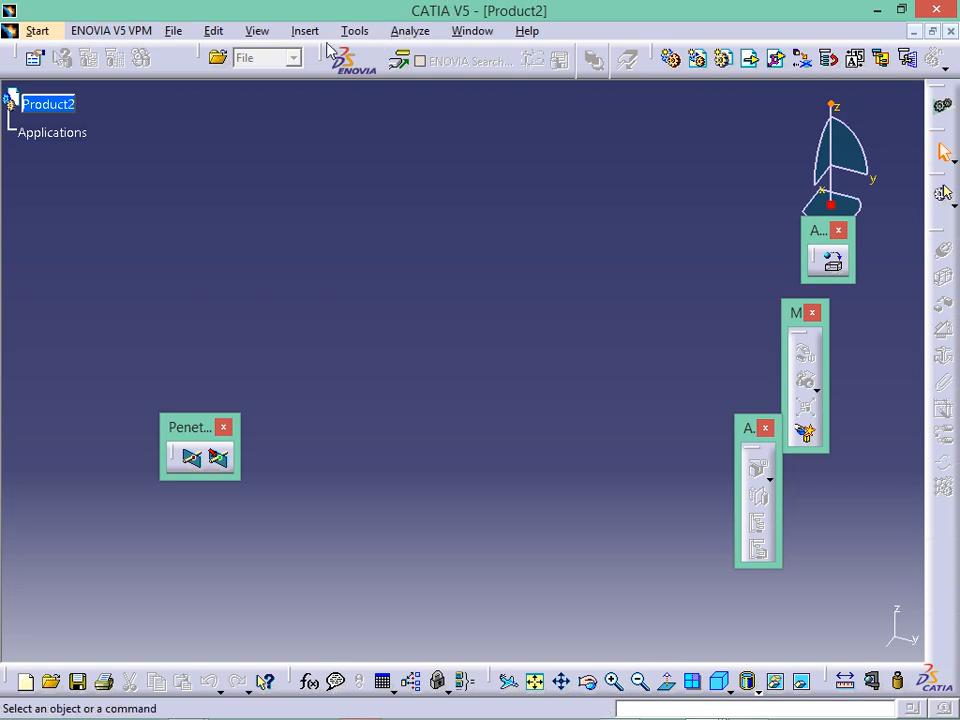
# Step: View the Units settings for Parameters and Measure in the program options, and close them without changes
pyautogui.click(357, 34)
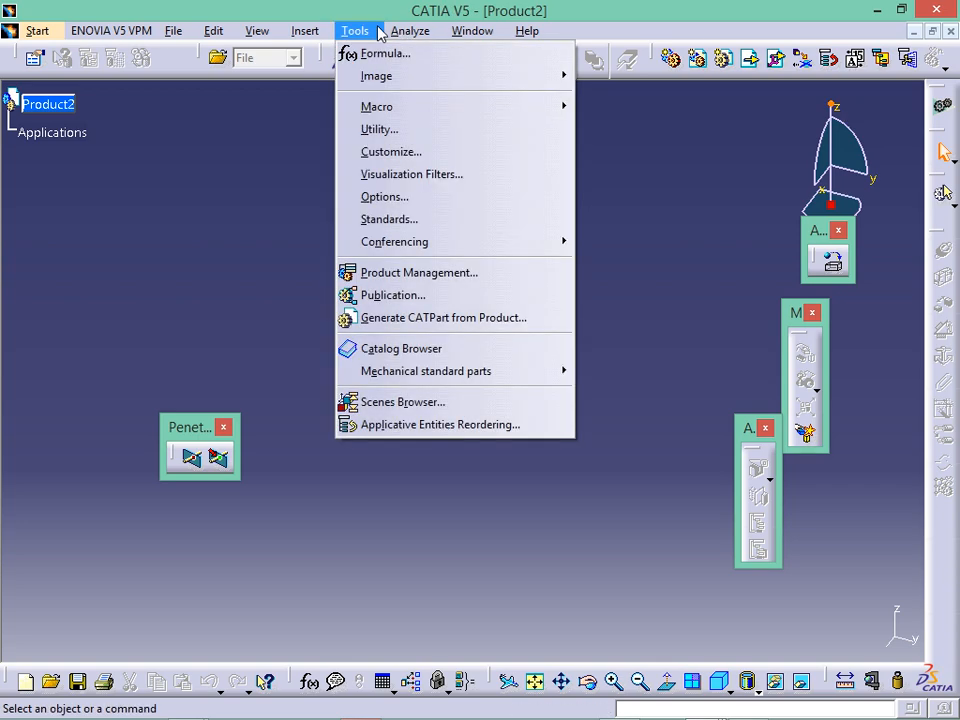
pyautogui.click(360, 39)
pyautogui.click(357, 40)
pyautogui.click(412, 199)
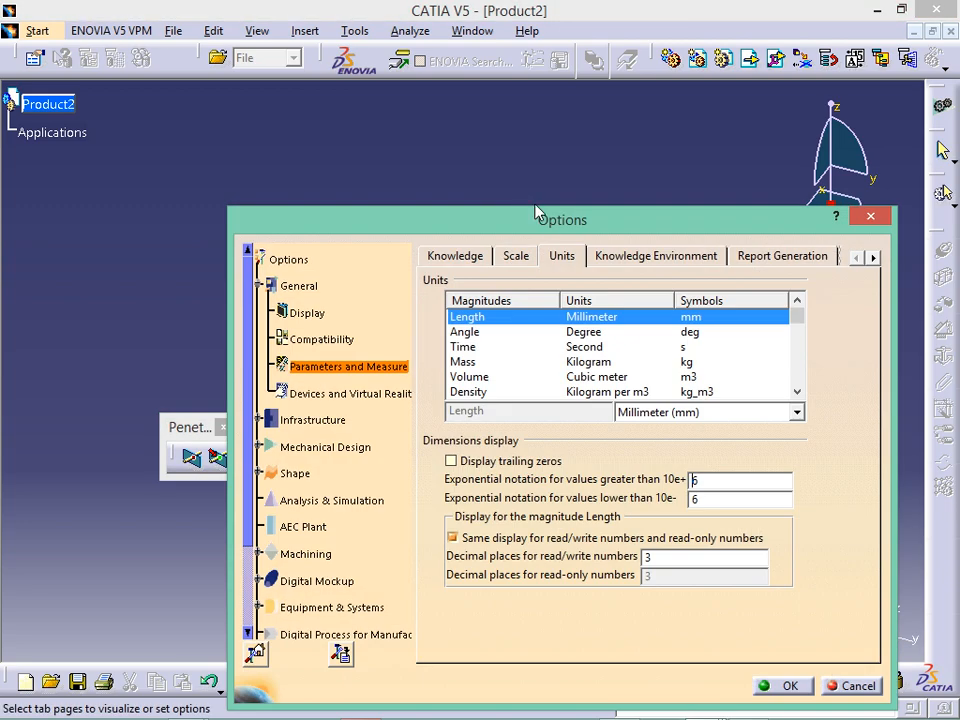
pyautogui.click(870, 216)
# Step: View the Standard Definition settings for the General category, and close them without changes
pyautogui.click(355, 31)
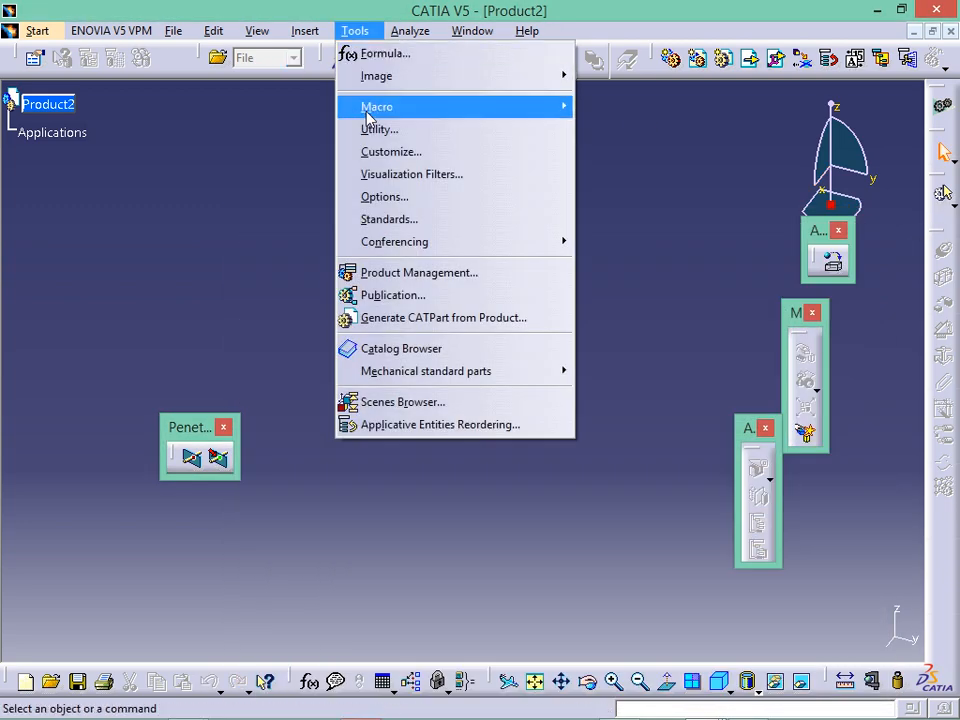
pyautogui.click(427, 222)
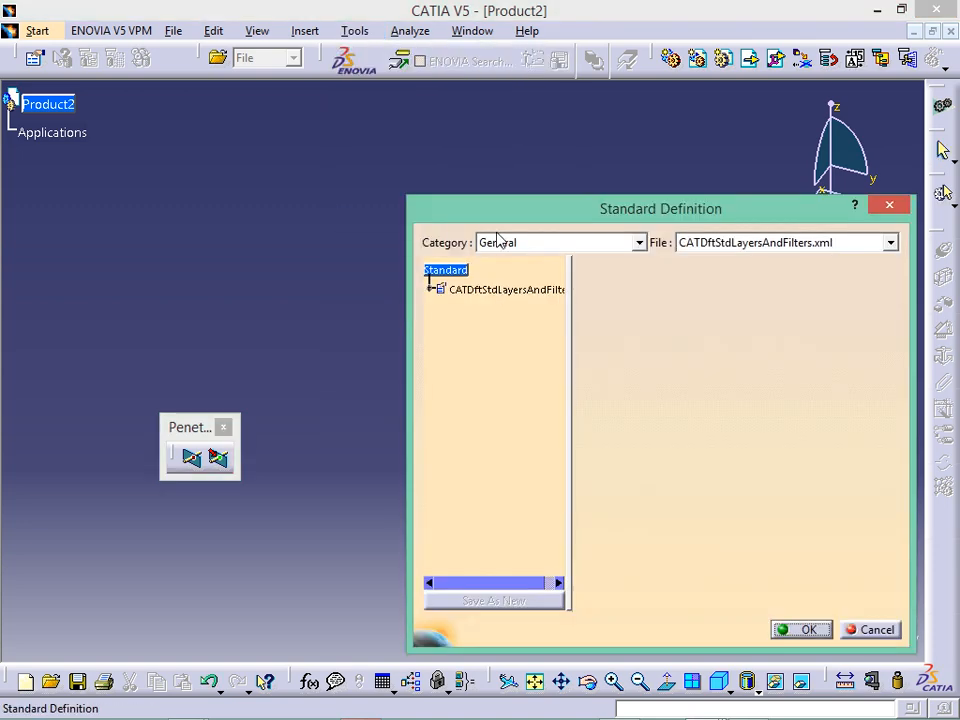
pyautogui.press('Escape')
# Step: Open the Batch Monitor utility, allow it through Windows Firewall, view its list of utilities, and close it
pyautogui.click(358, 33)
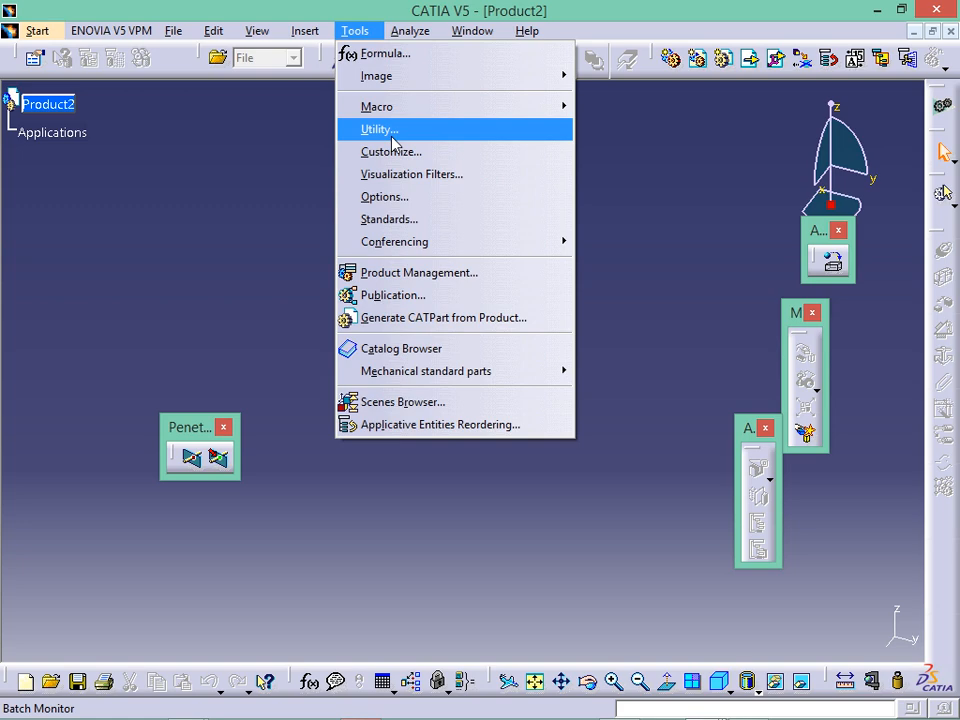
pyautogui.click(385, 130)
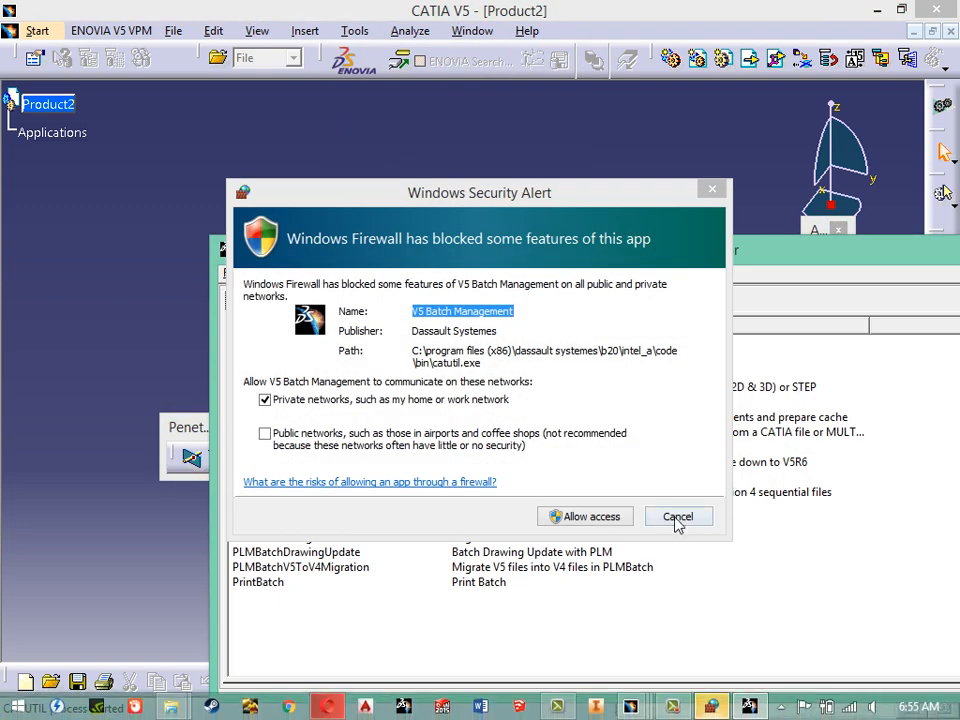
pyautogui.click(562, 516)
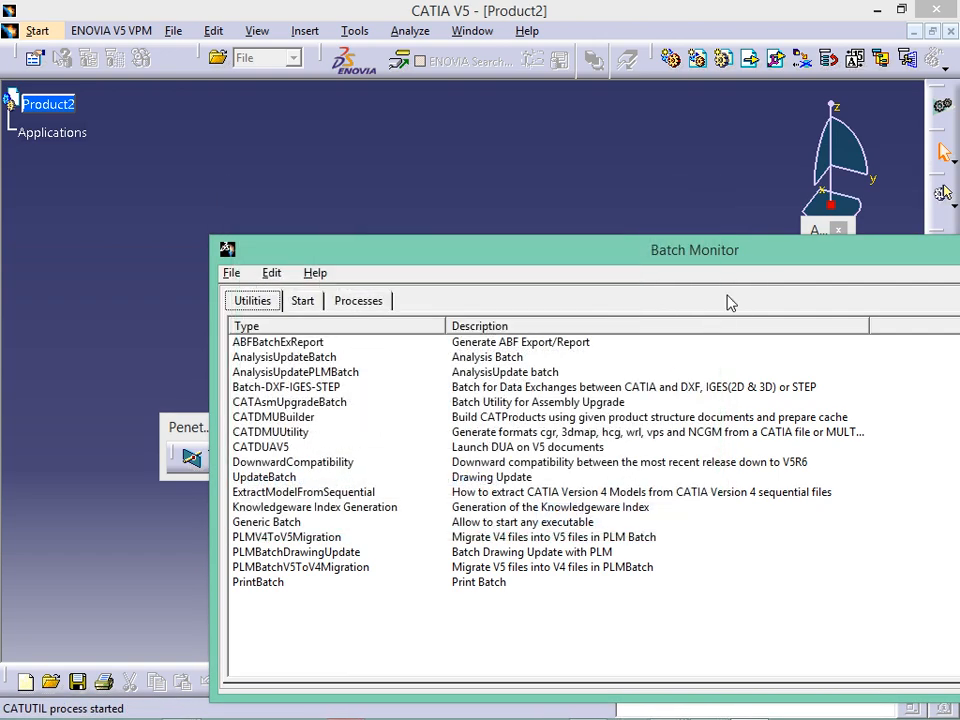
pyautogui.doubleClick(738, 265)
pyautogui.click(922, 168)
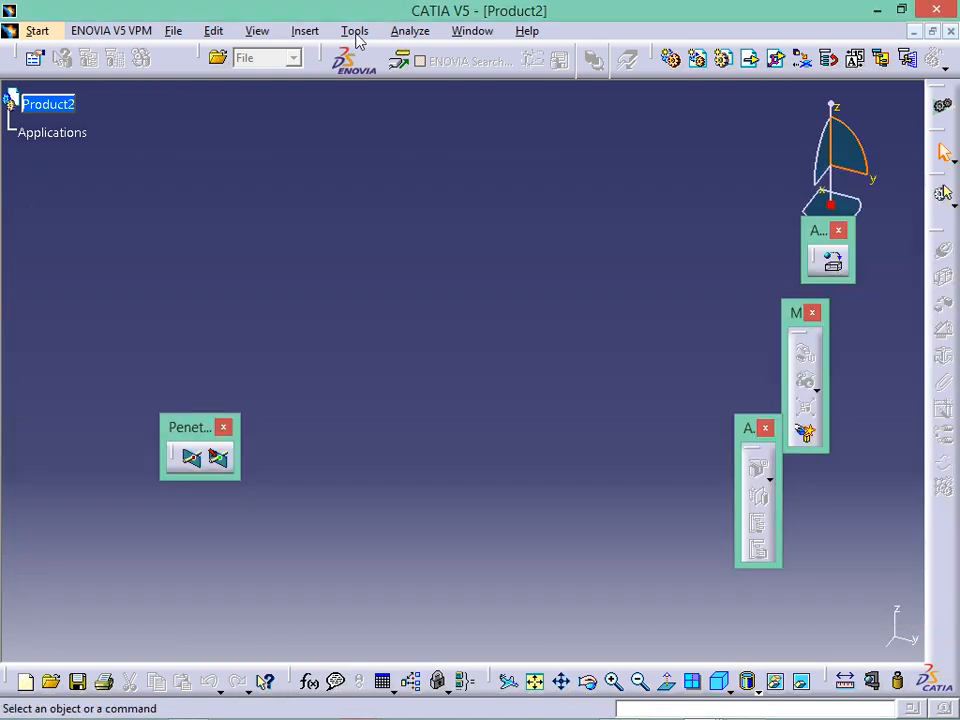
# Step: View the Customize settings for favorite workbenches, select Assembly Design among the available ones, and close the settings without changes
pyautogui.click(355, 31)
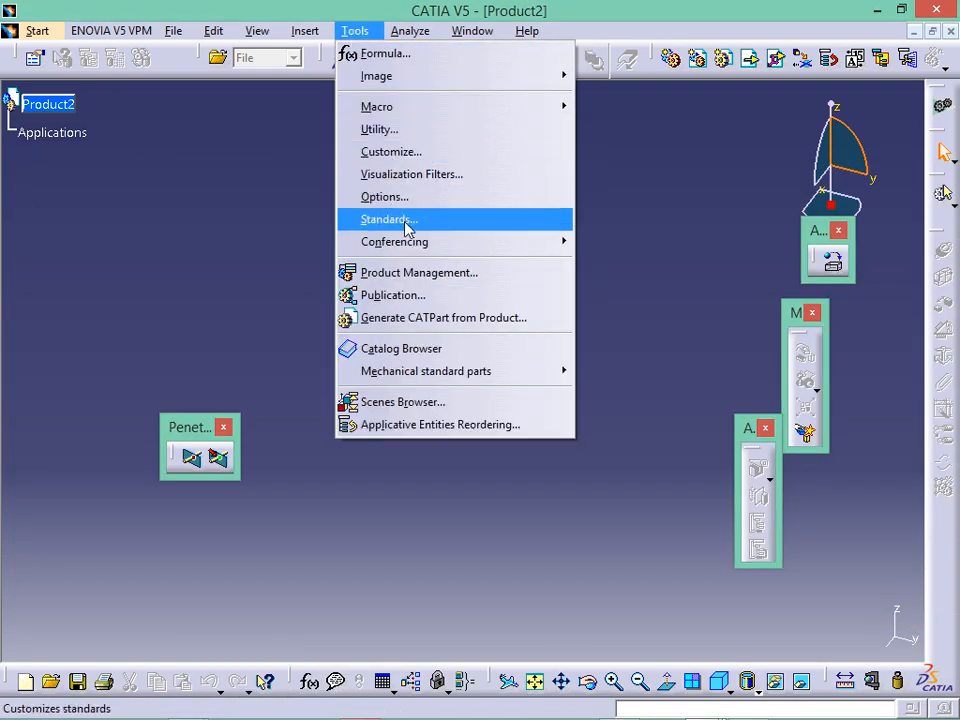
pyautogui.moveTo(416, 250)
pyautogui.click(424, 152)
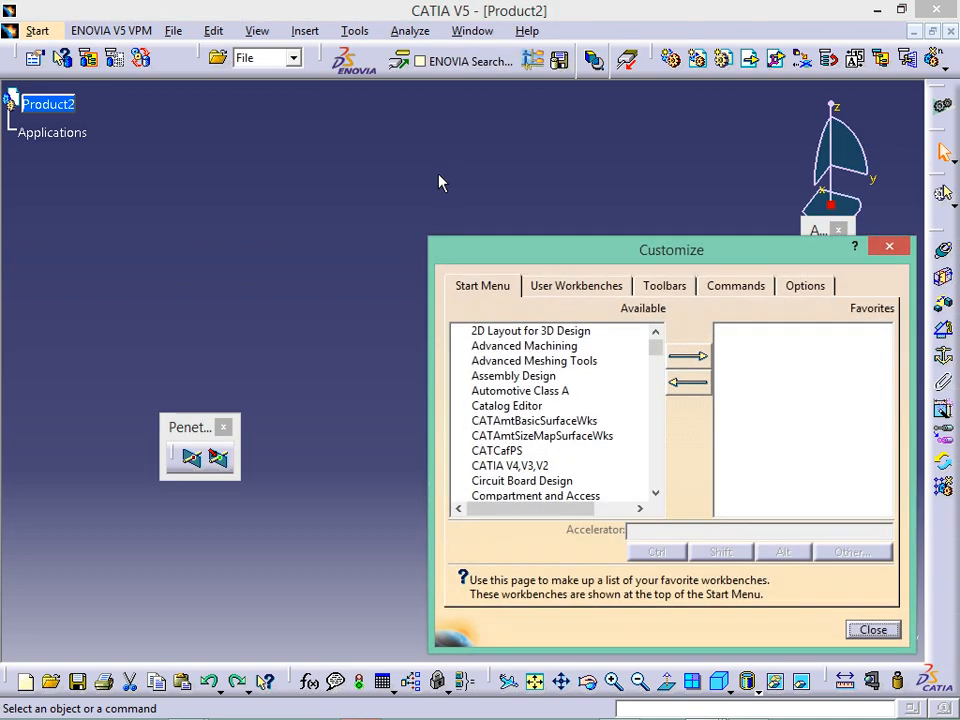
pyautogui.moveTo(513, 247); pyautogui.dragTo(407, 203)
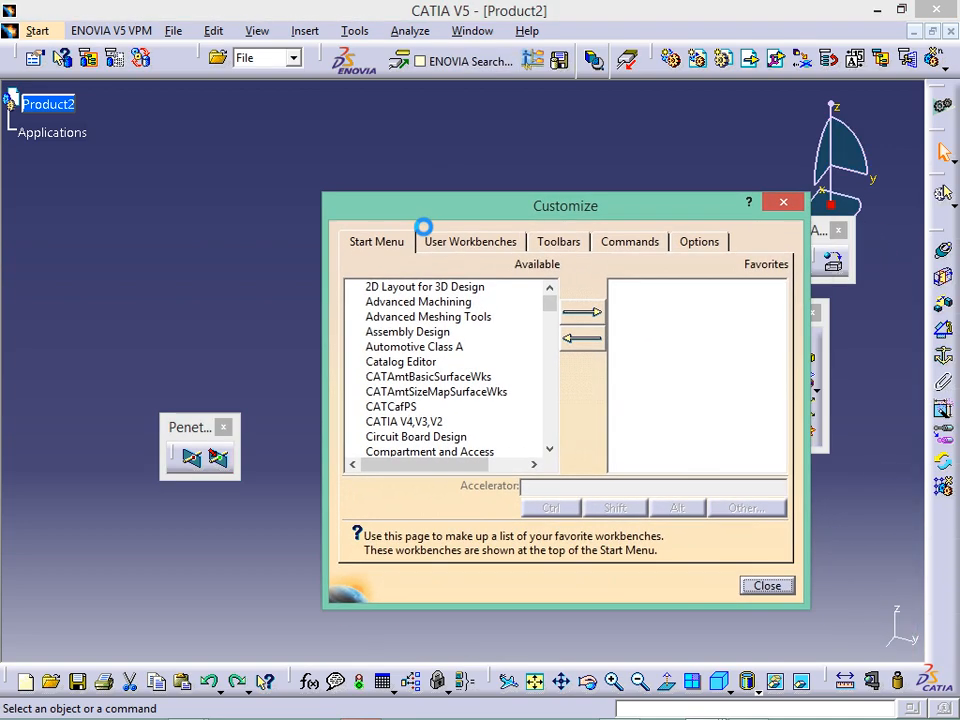
pyautogui.click(428, 332)
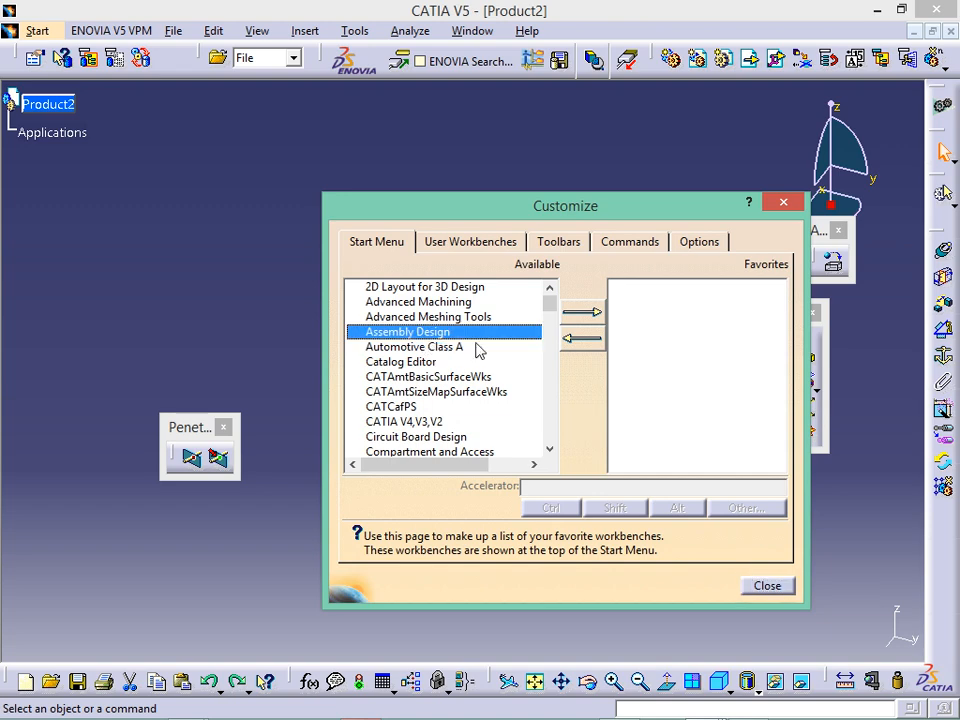
pyautogui.click(783, 202)
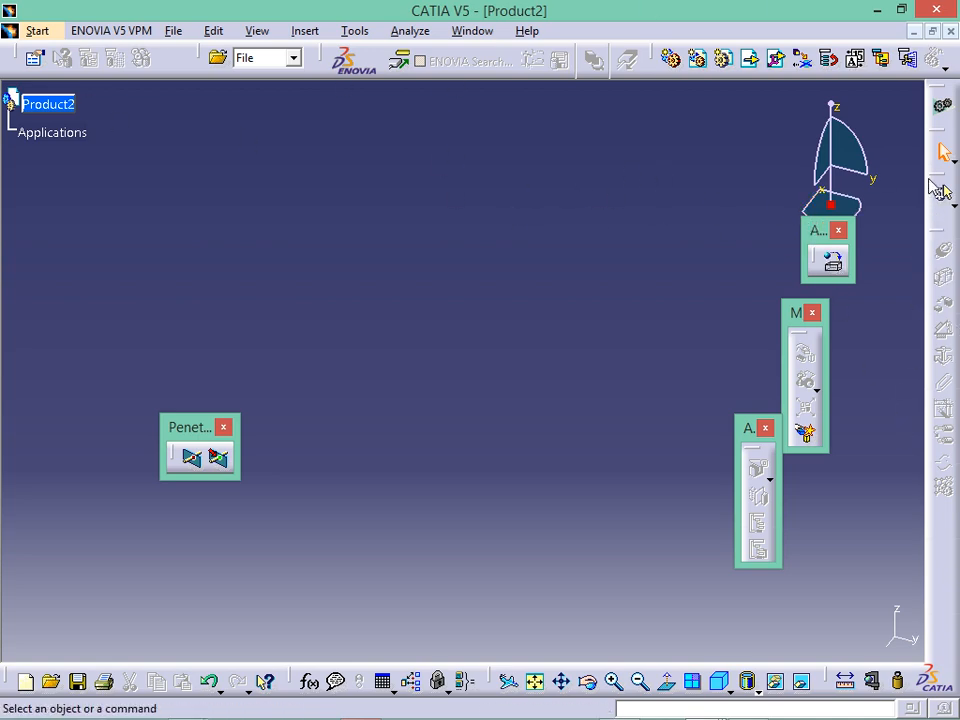
# Step: Show the Graphic Properties toolbar and undock the Product Structure Tools toolbar so it floats over the upper part of the 3D view
pyautogui.rightClick(946, 527)
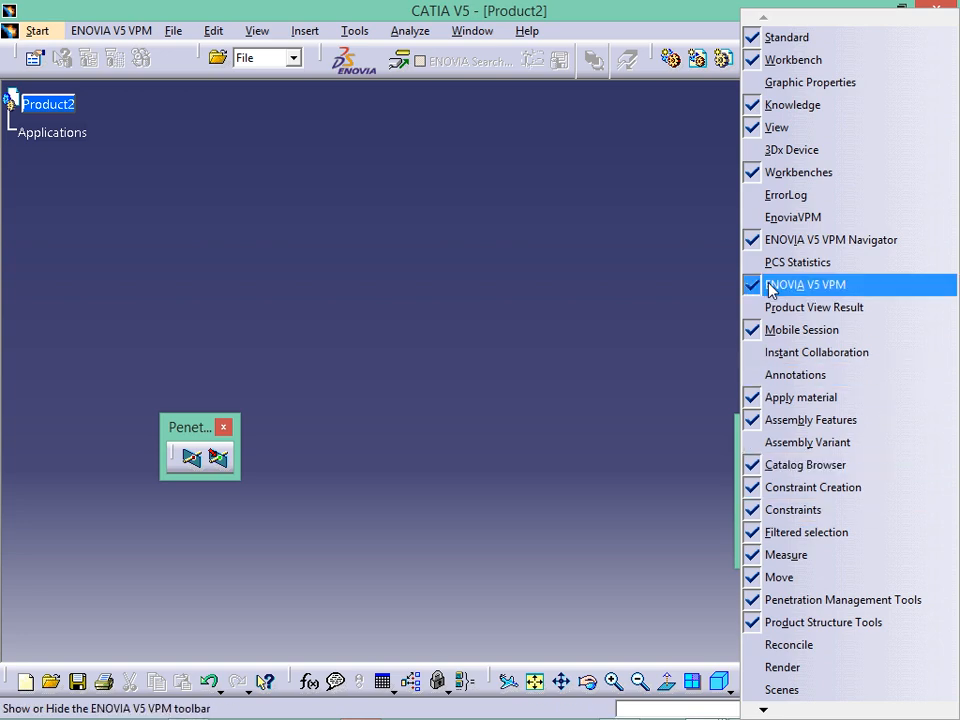
pyautogui.click(795, 84)
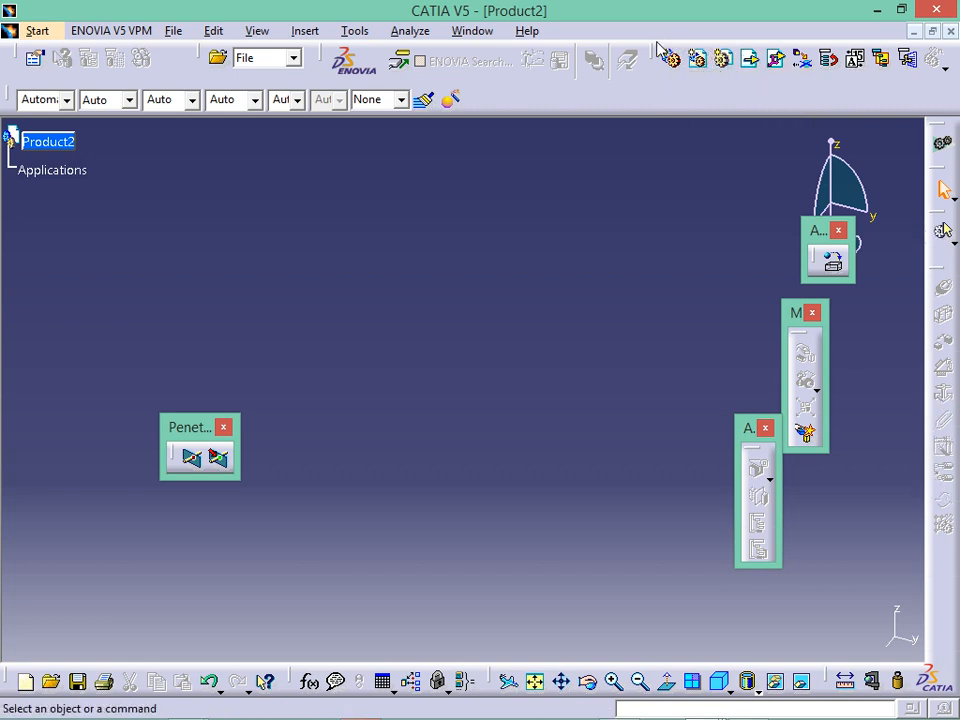
pyautogui.moveTo(656, 46); pyautogui.dragTo(475, 195)
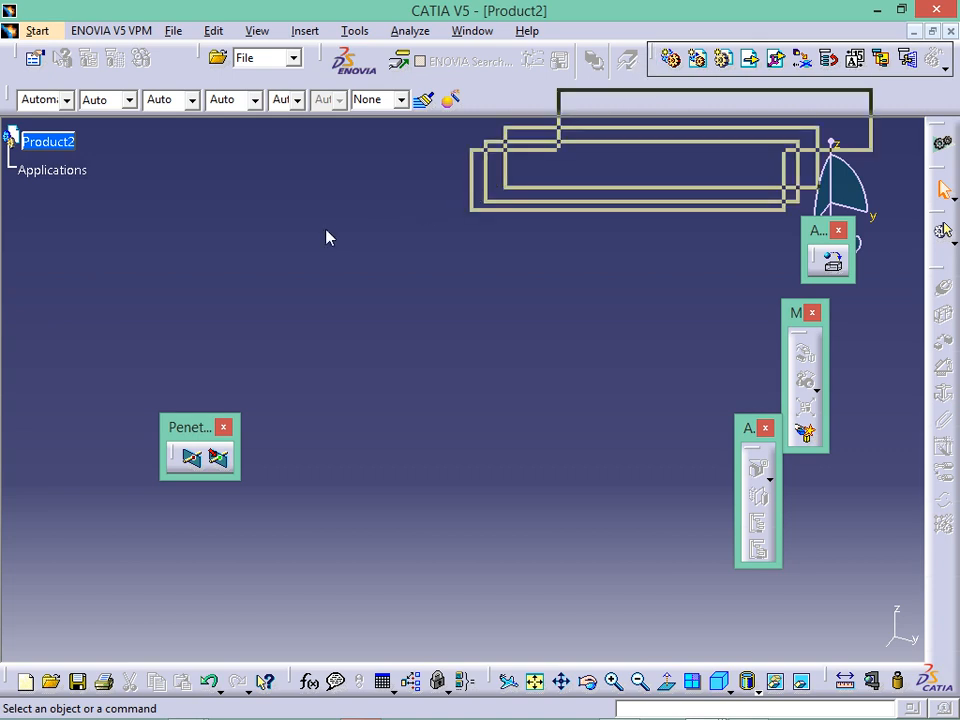
pyautogui.moveTo(330, 237)
pyautogui.mouseDown()
pyautogui.moveTo(373, 219)
pyautogui.moveTo(420, 216)
pyautogui.moveTo(296, 274)
pyautogui.moveTo(345, 245)
pyautogui.mouseUp()
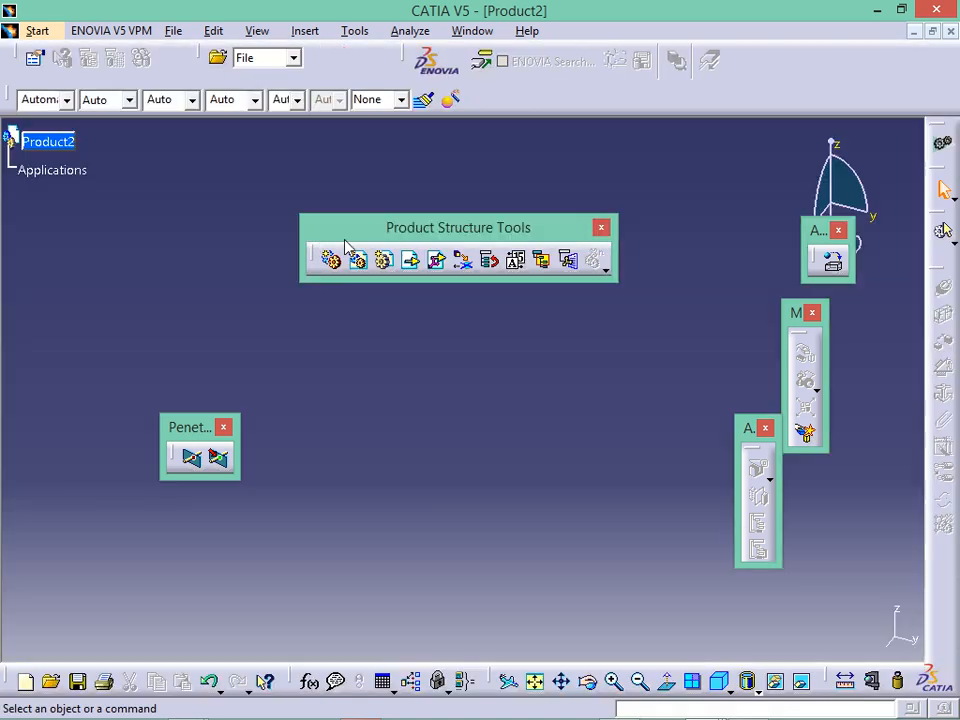
pyautogui.moveTo(448, 234); pyautogui.dragTo(475, 159)
# Step: Close the Product1 document window and reposition the floating Product Structure Tools toolbar near the upper middle of the Product2 view
pyautogui.moveTo(702, 712)
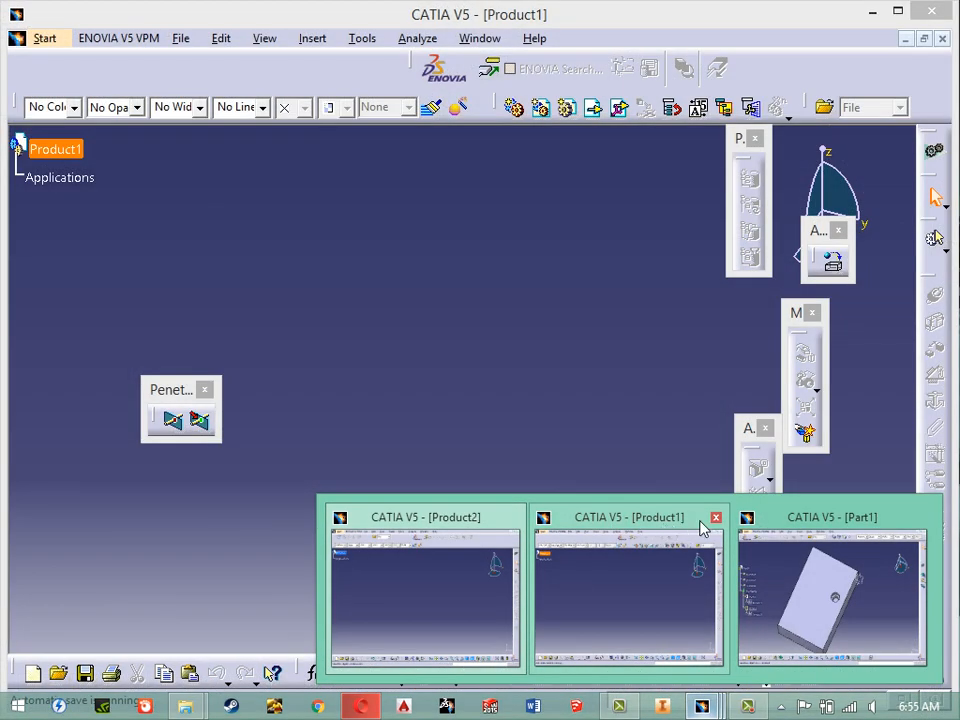
pyautogui.click(716, 519)
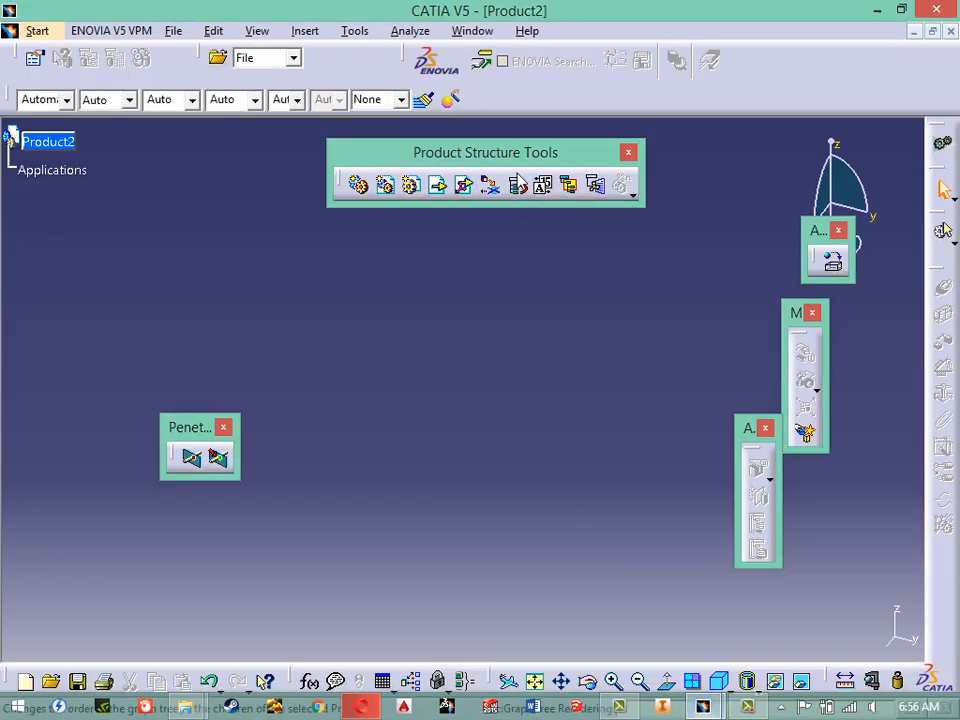
pyautogui.moveTo(521, 150); pyautogui.dragTo(506, 199)
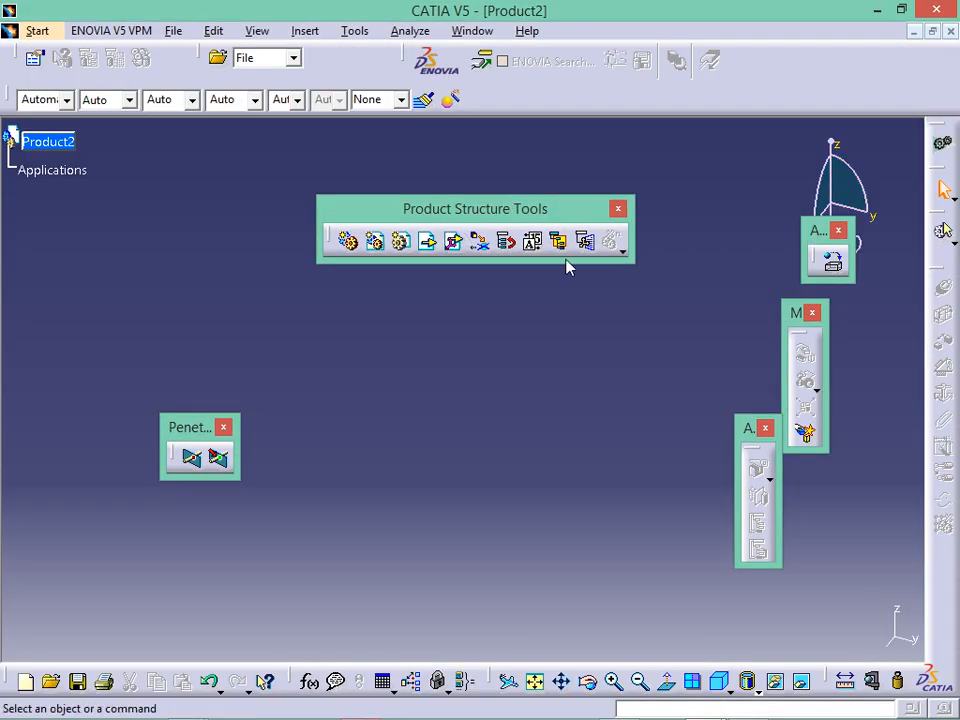
pyautogui.moveTo(511, 216); pyautogui.dragTo(536, 186)
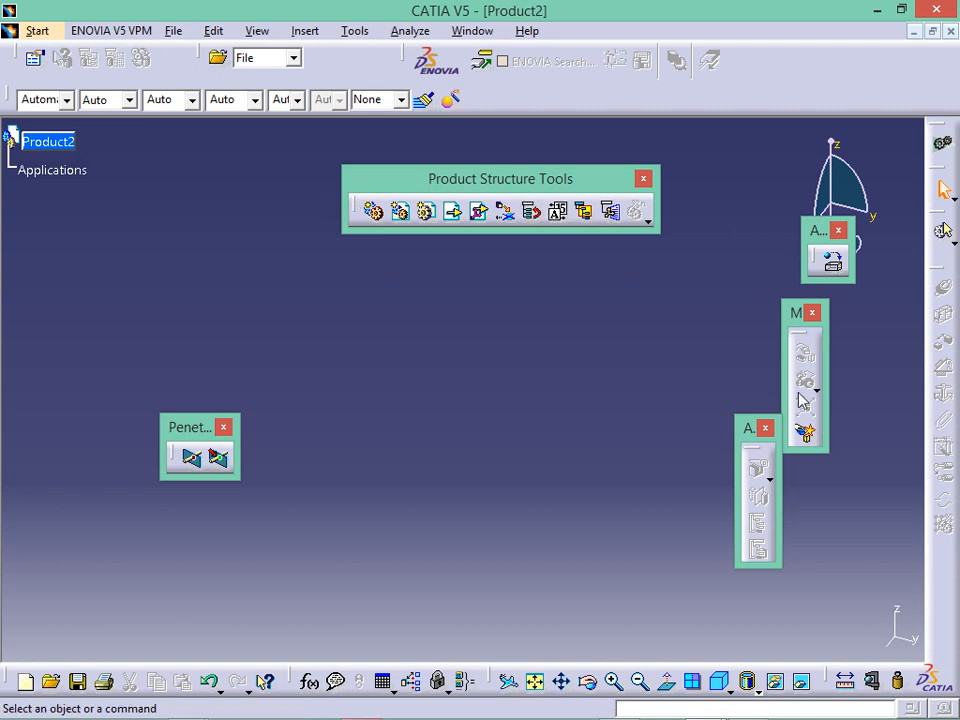
# Step: View the list of toolbars available in the workbench and dismiss it without changes
pyautogui.rightClick(937, 592)
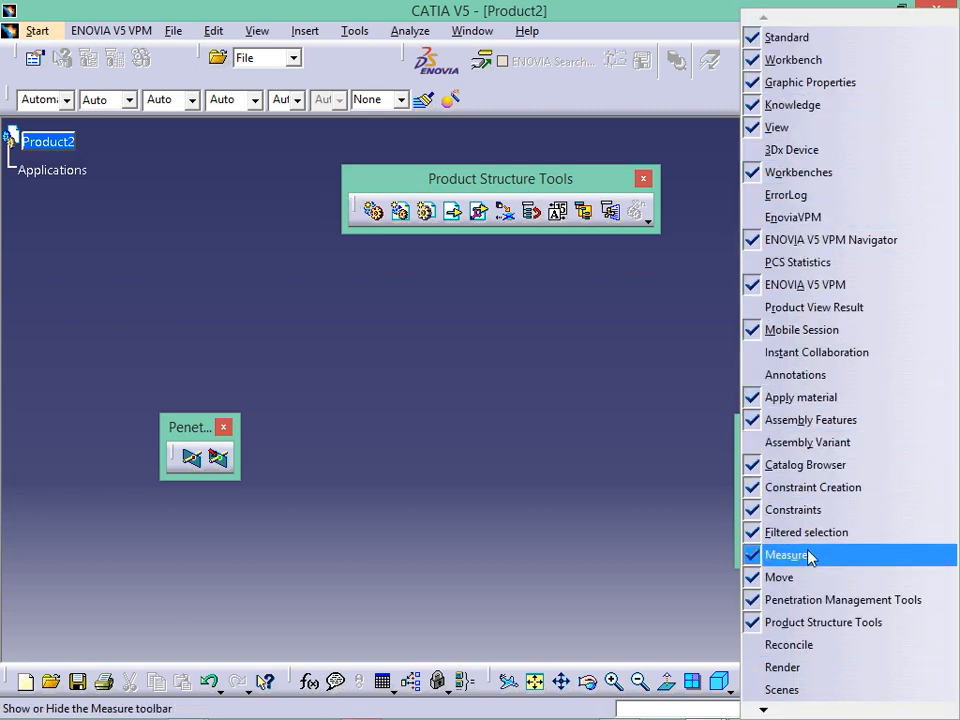
pyautogui.click(555, 459)
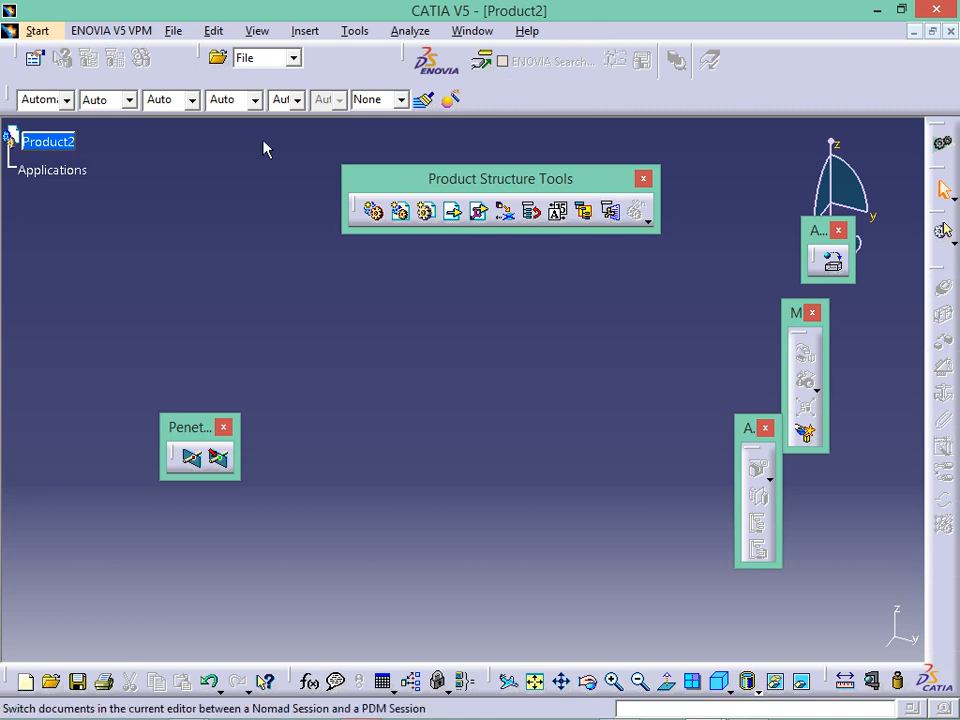
pyautogui.click(456, 225)
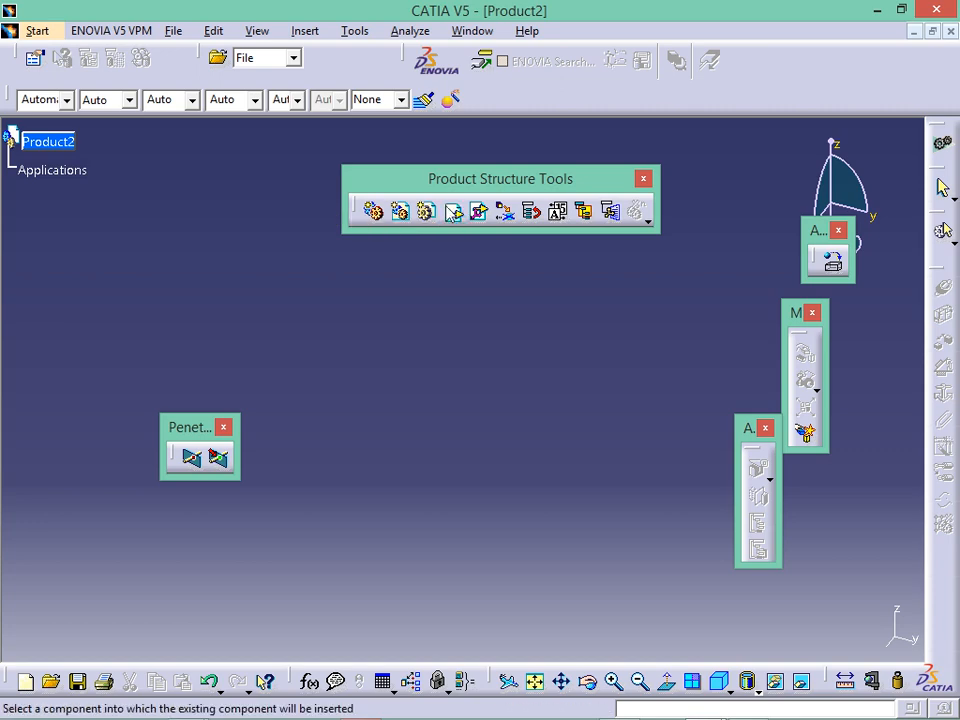
pyautogui.click(64, 152)
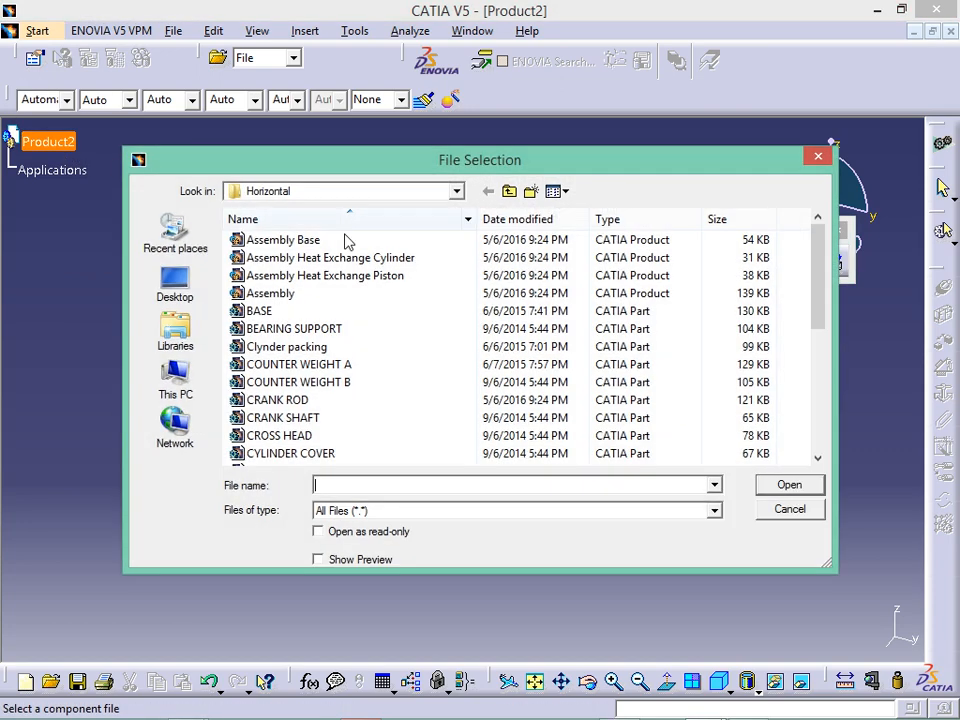
pyautogui.click(452, 193)
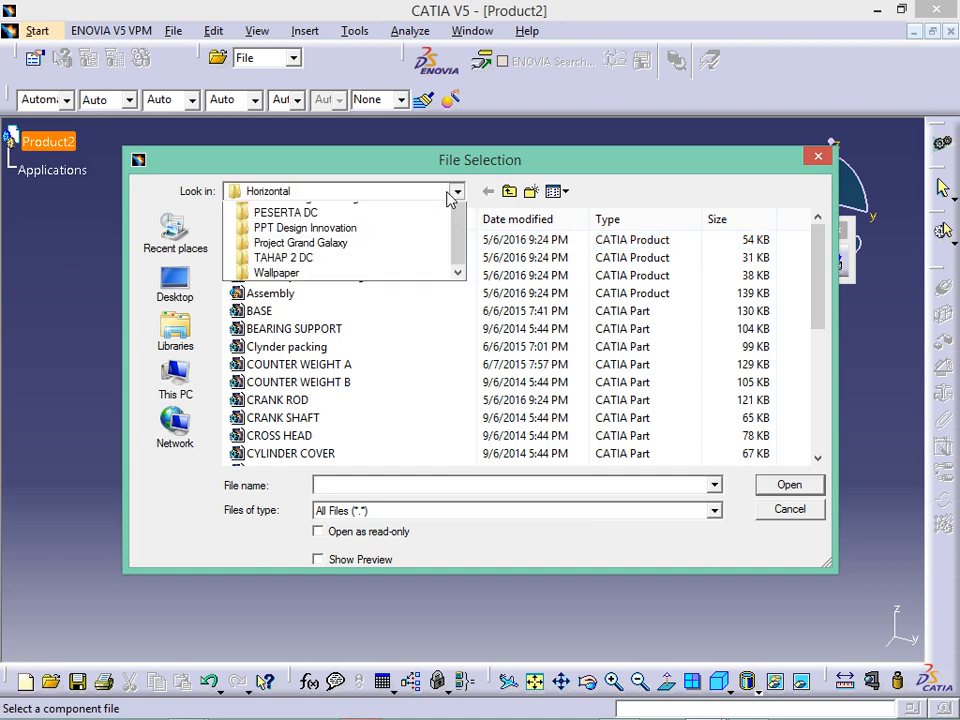
pyautogui.click(313, 429)
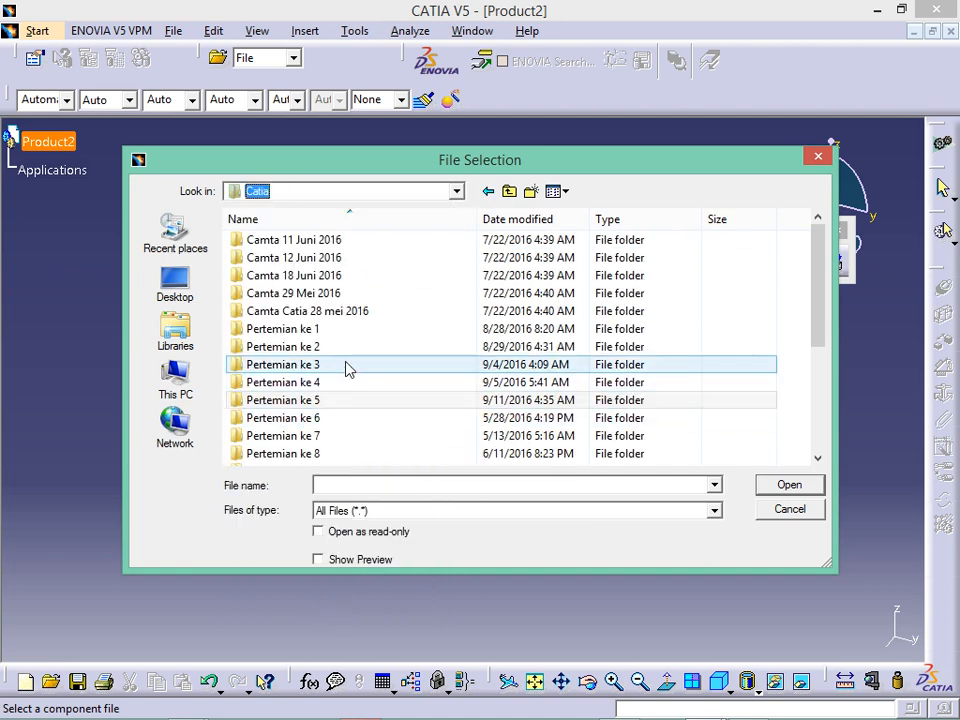
pyautogui.doubleClick(352, 401)
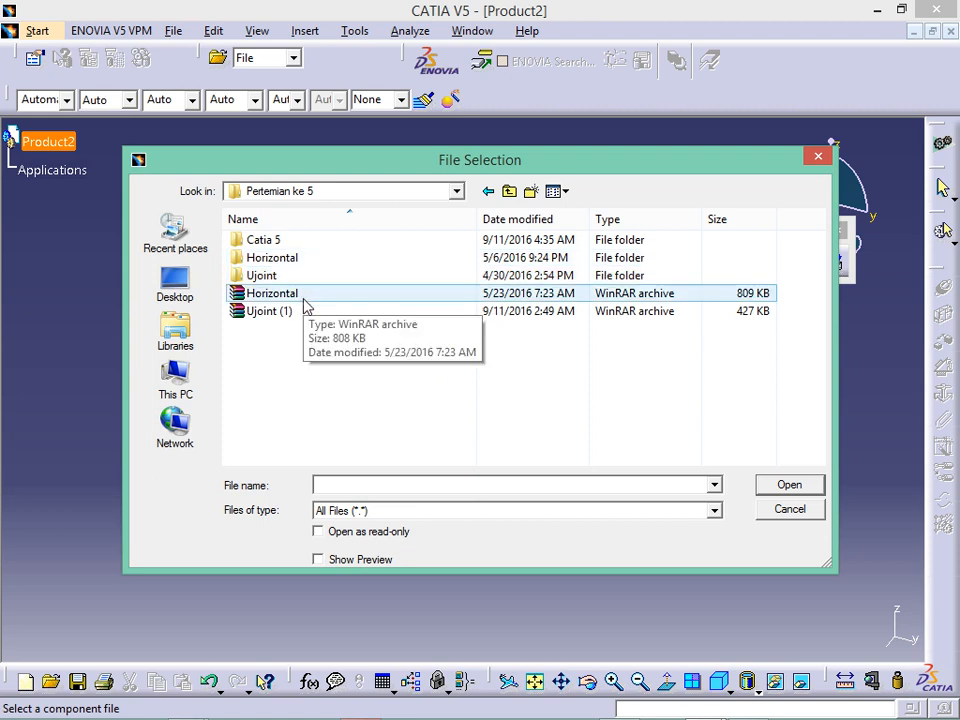
pyautogui.doubleClick(302, 275)
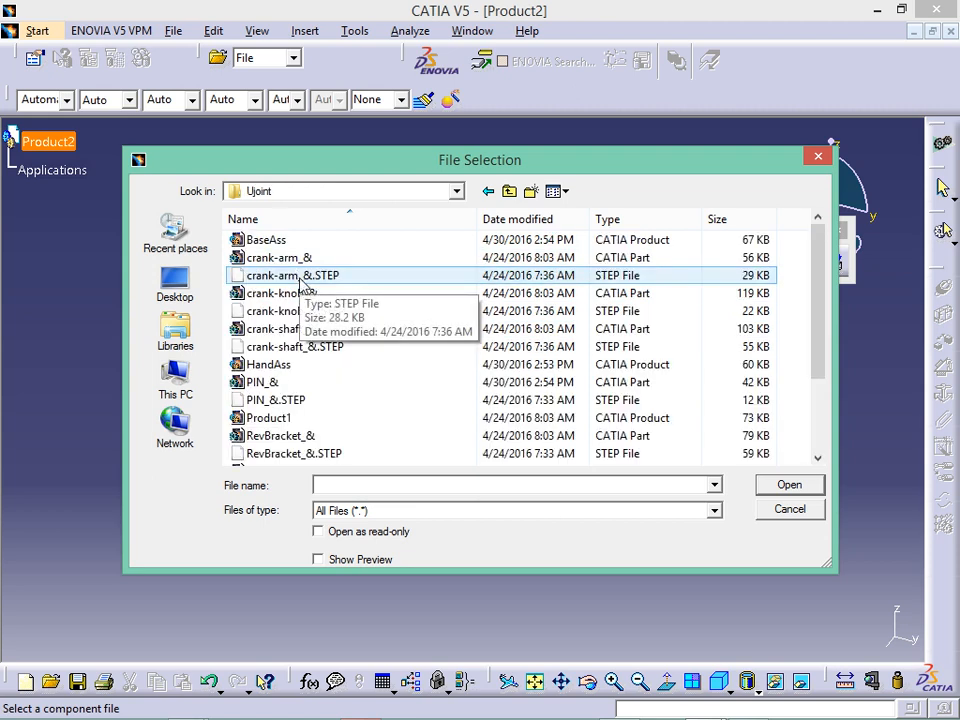
pyautogui.click(255, 240)
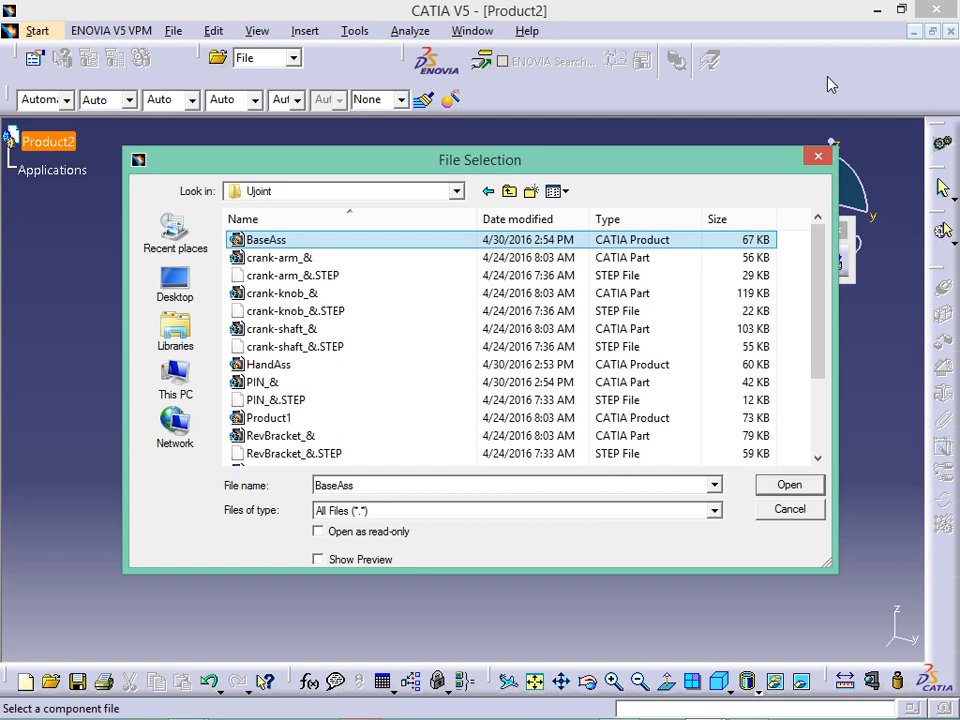
pyautogui.click(817, 156)
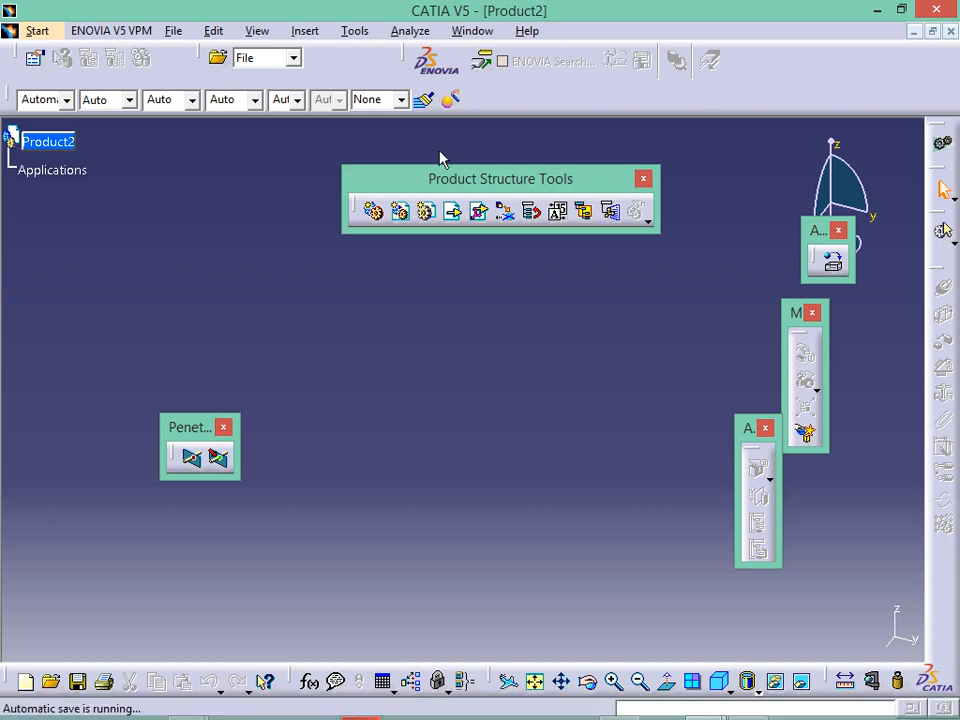
# Step: Insert BaseAss from the Ujoint folder in Pertemian ke 5 into Product2 as an existing component, and dismiss the missing-file report
pyautogui.click(10, 137)
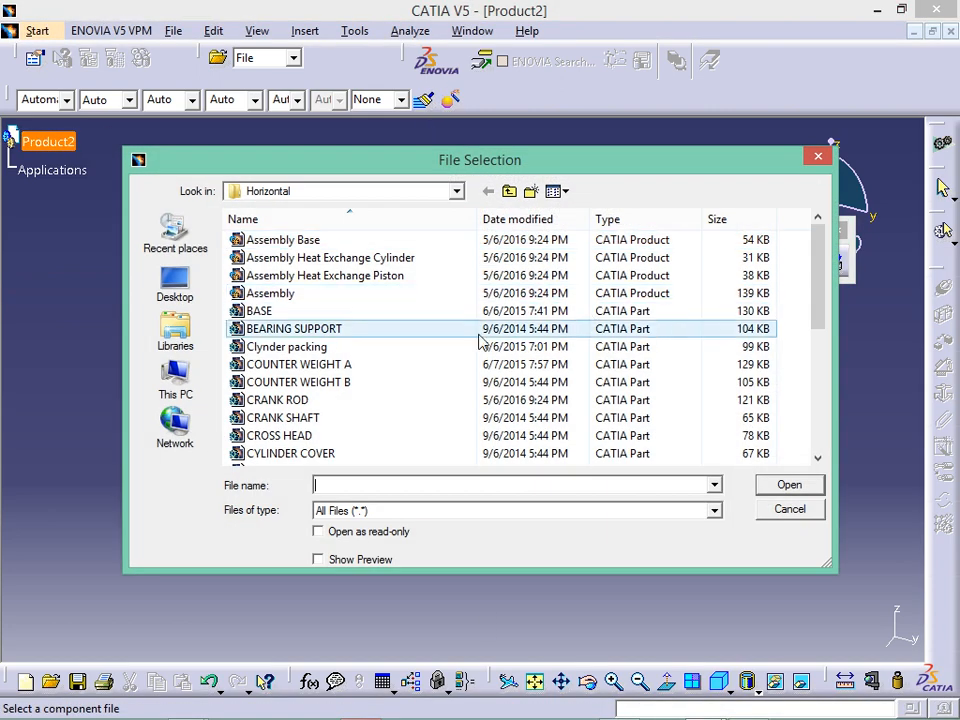
pyautogui.click(455, 191)
pyautogui.click(312, 435)
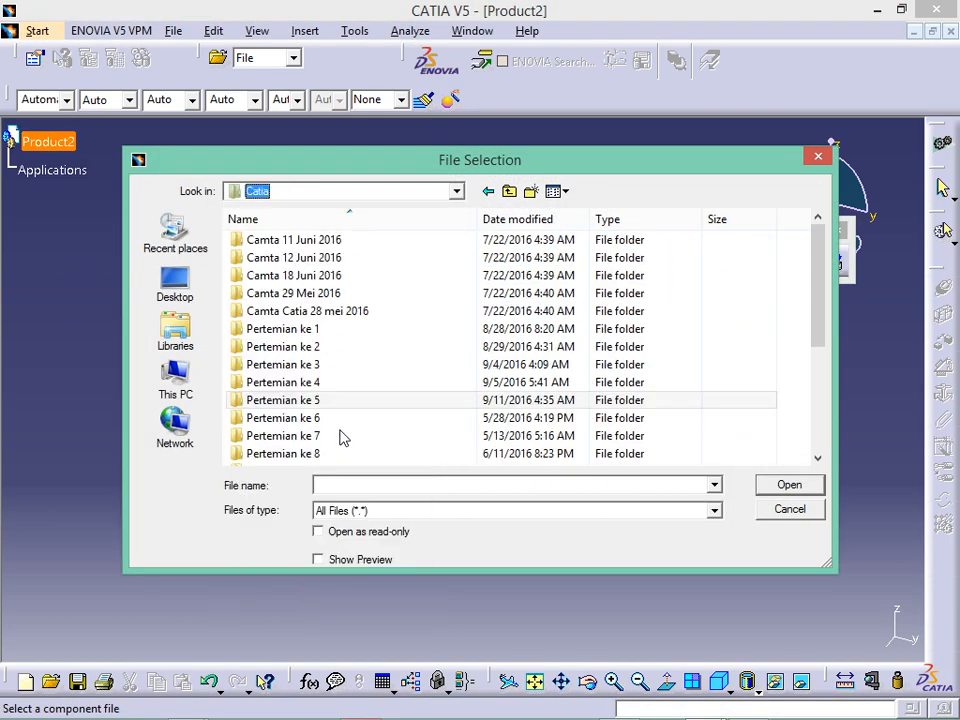
pyautogui.doubleClick(339, 400)
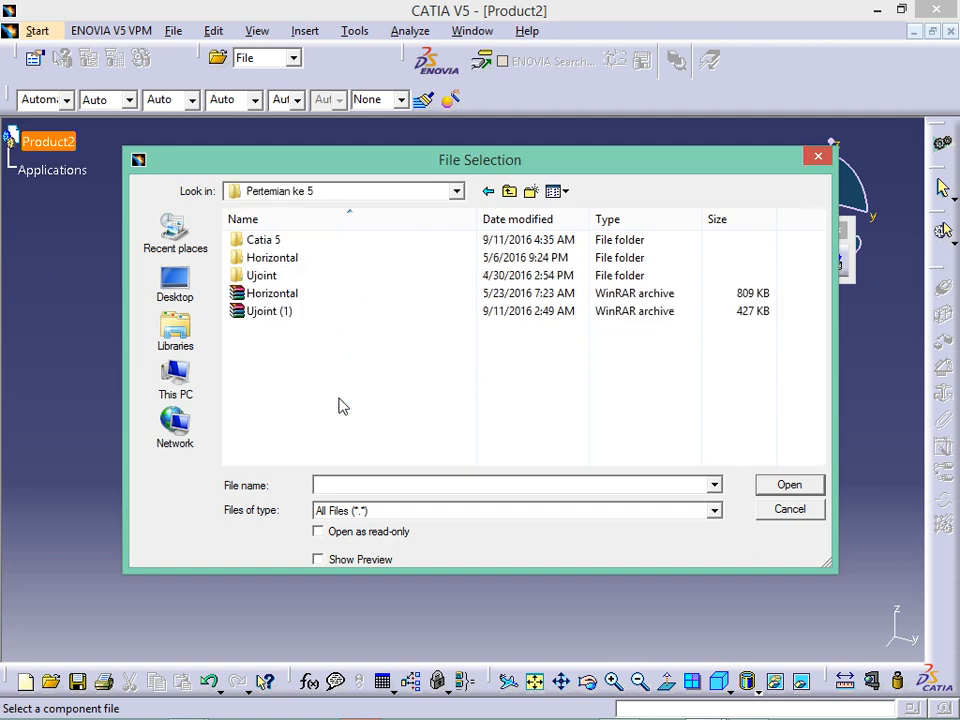
pyautogui.doubleClick(339, 276)
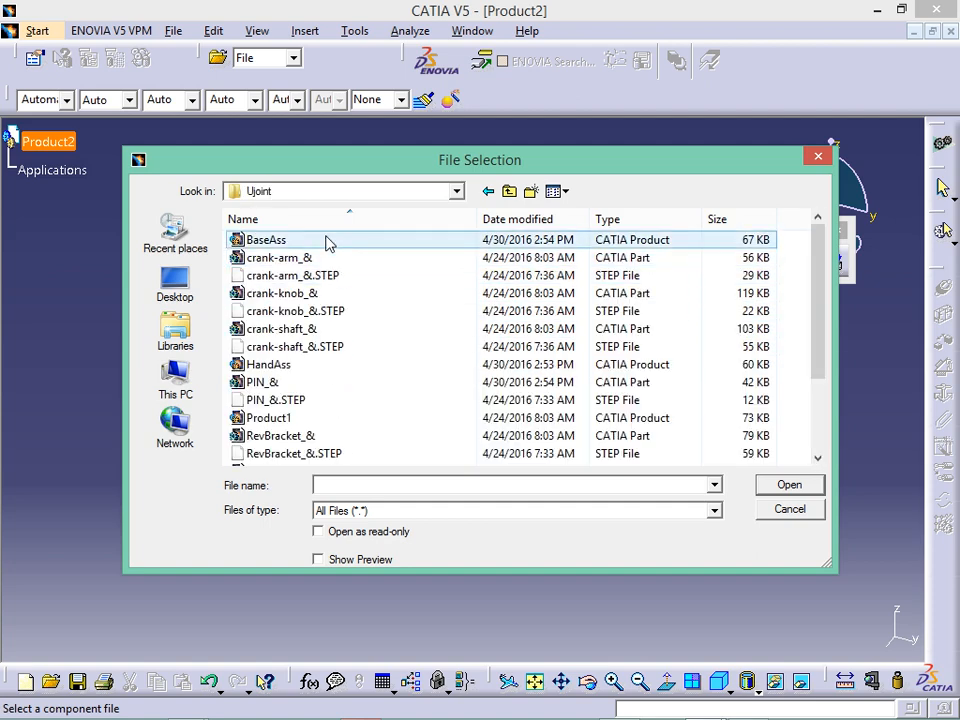
pyautogui.click(329, 243)
pyautogui.click(785, 488)
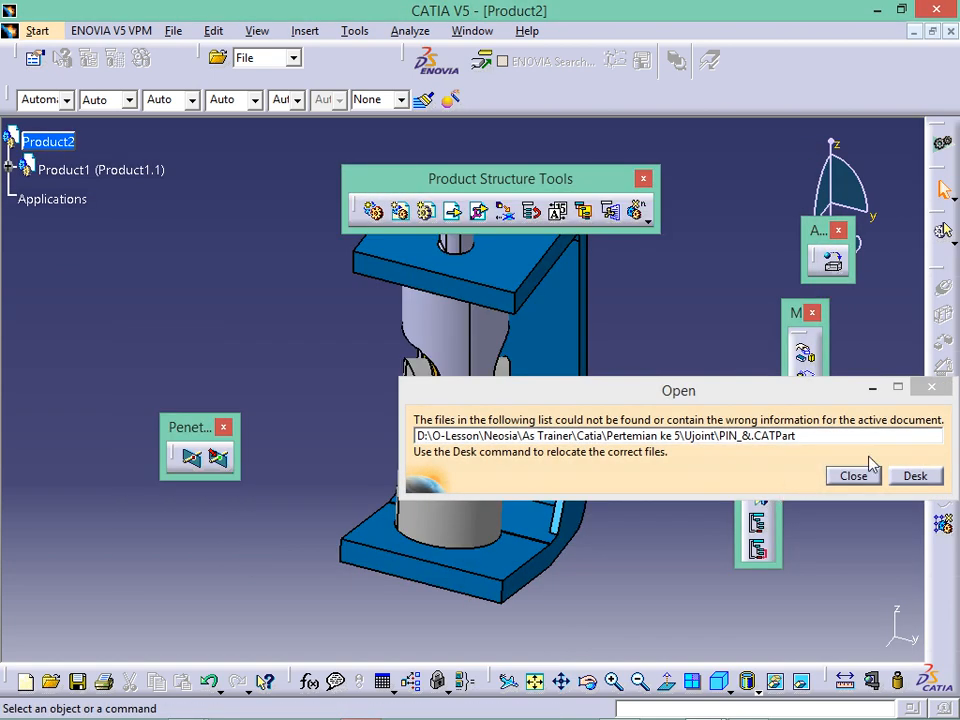
pyautogui.click(850, 476)
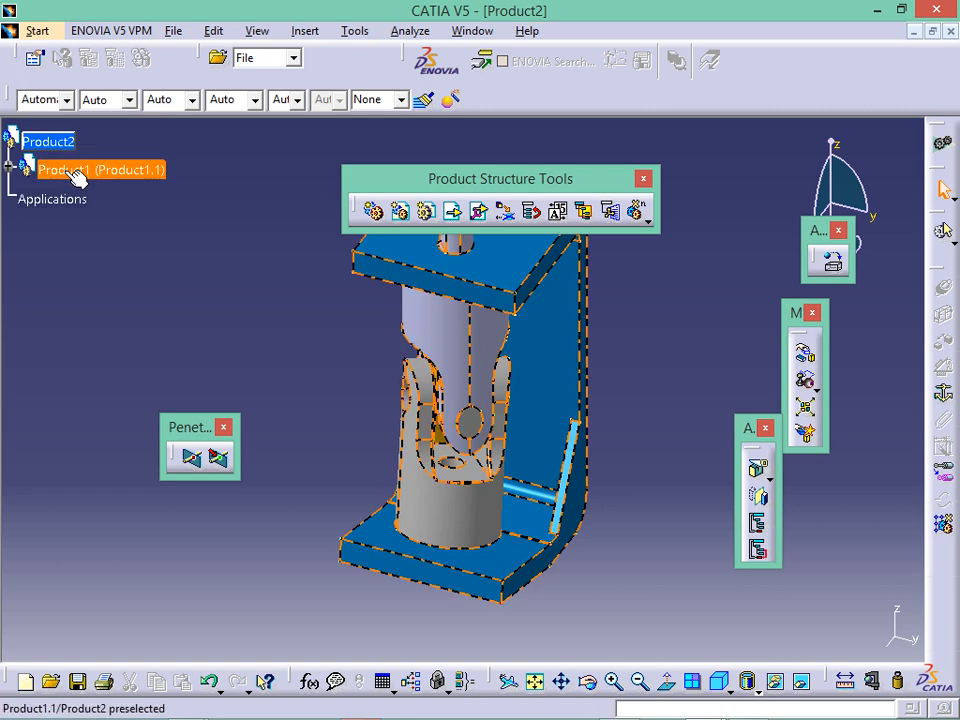
# Step: Delete the inserted Product1 component from the Product2 assembly
pyautogui.rightClick(70, 181)
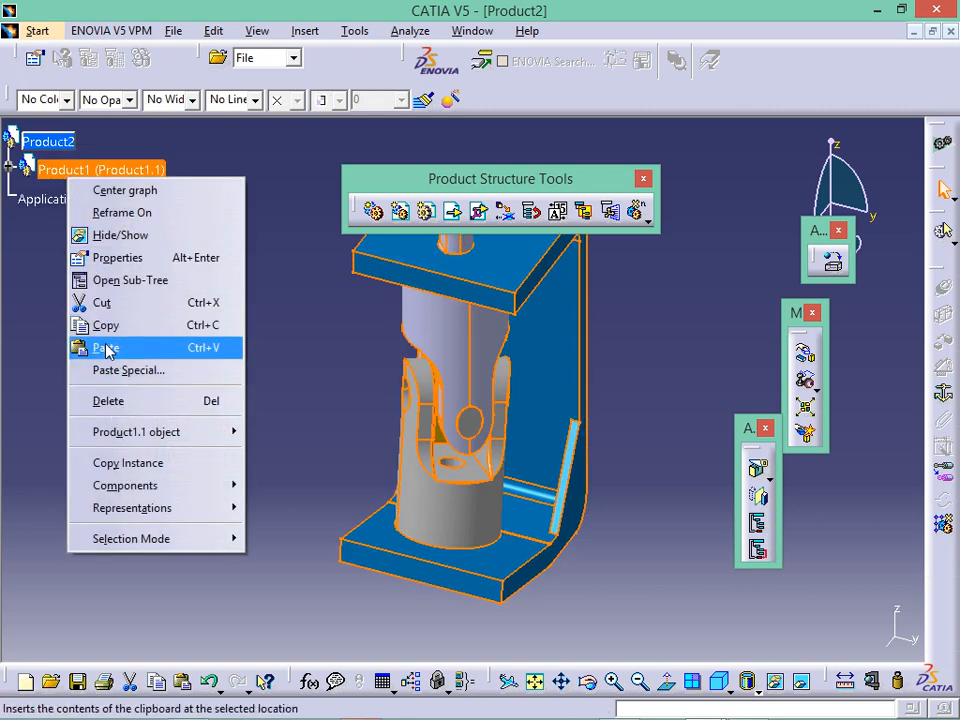
pyautogui.click(128, 400)
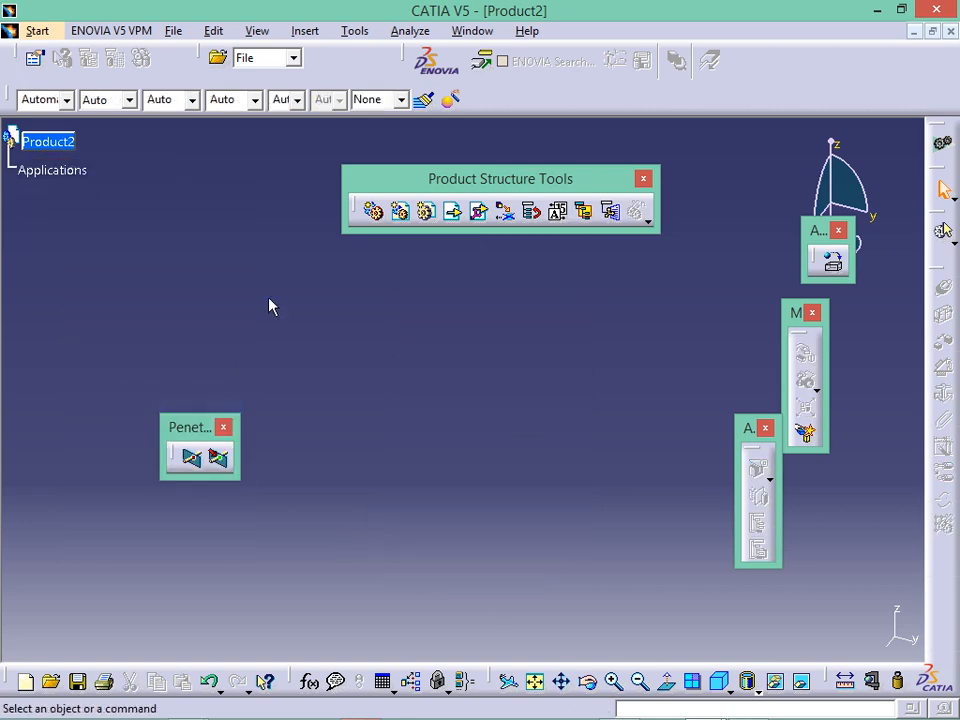
pyautogui.click(173, 31)
pyautogui.press('Escape')
# Step: Sort the Ujoint folder's files by type and insert the crank-arm_& part into Product2 as an existing component
pyautogui.click(453, 212)
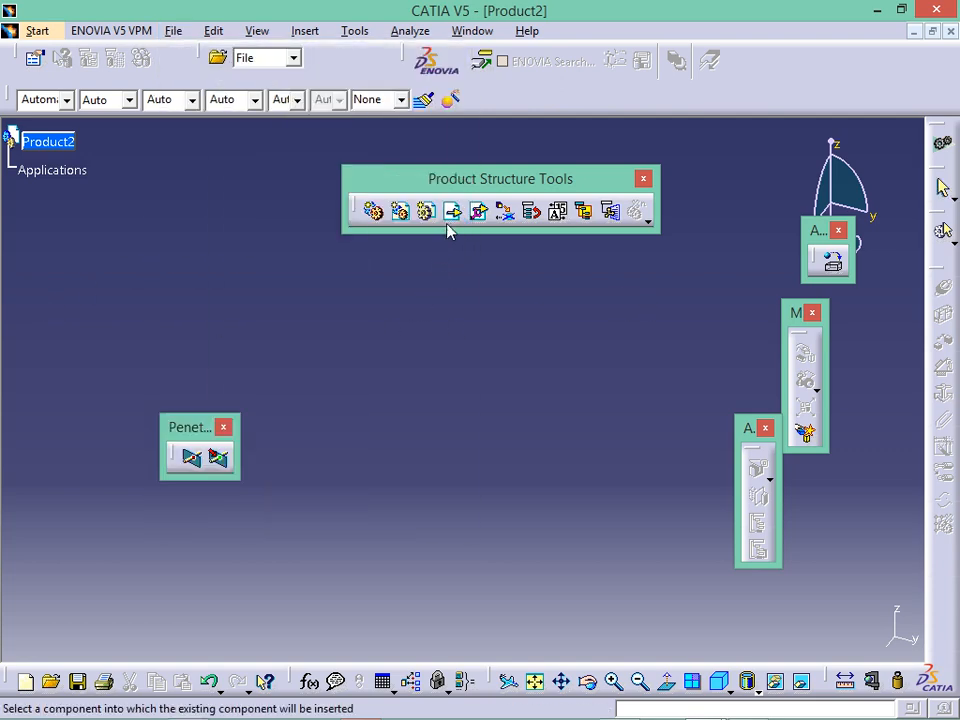
pyautogui.click(45, 141)
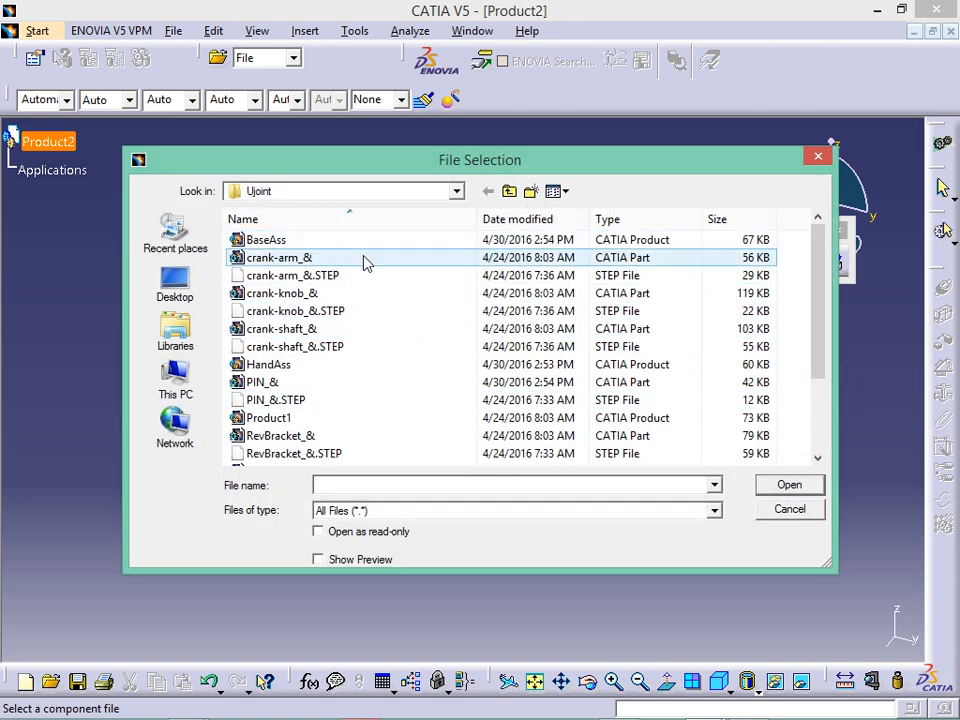
pyautogui.moveTo(818, 322); pyautogui.dragTo(812, 381)
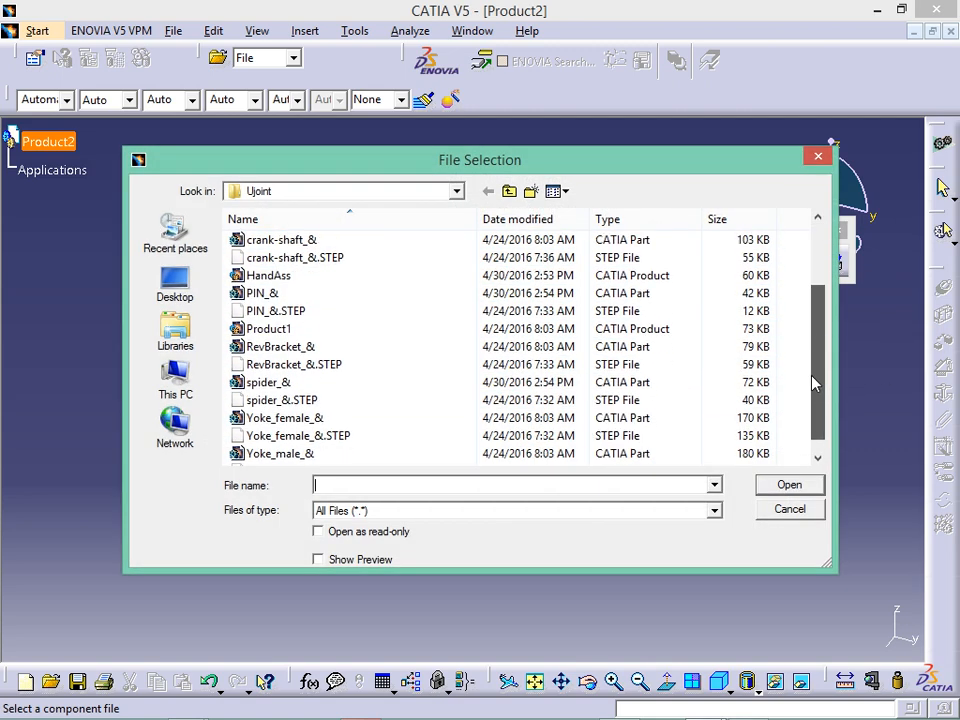
pyautogui.click(615, 221)
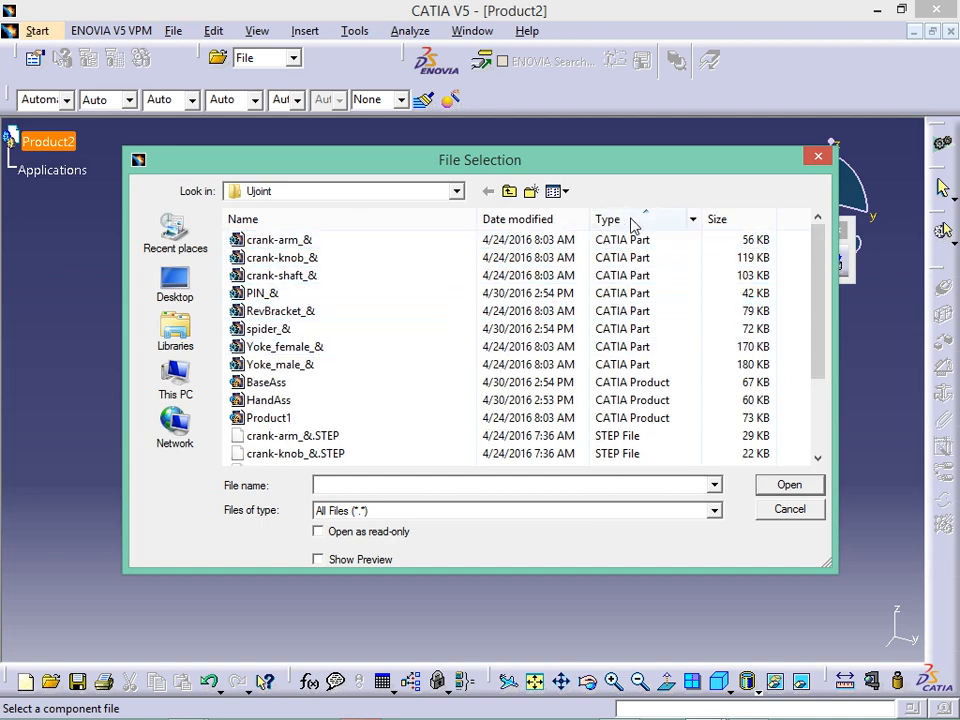
pyautogui.click(645, 222)
pyautogui.click(645, 222)
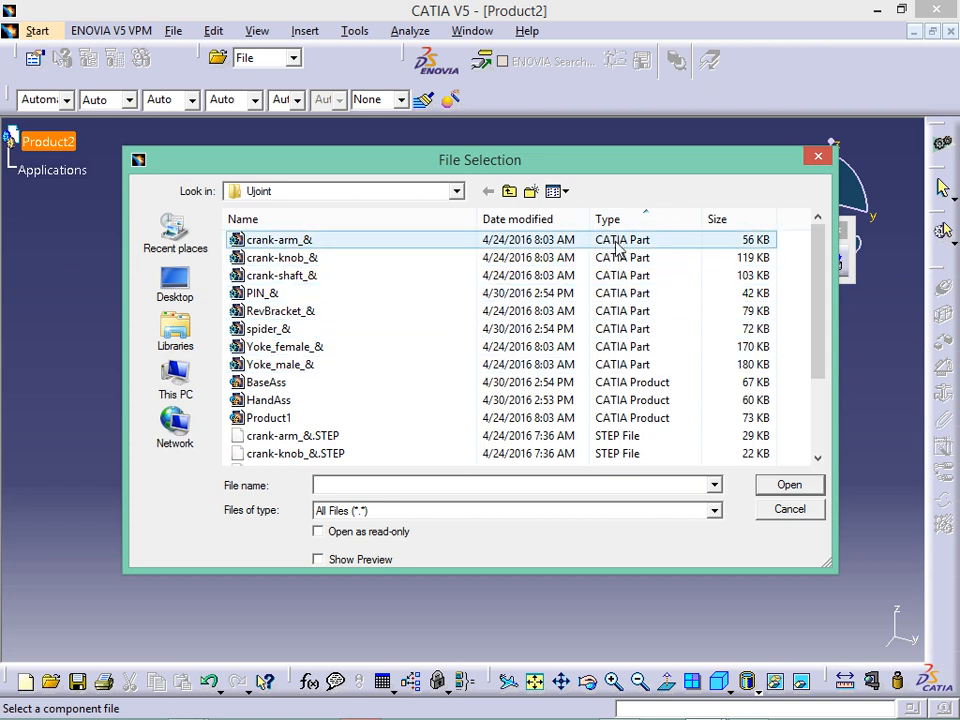
pyautogui.click(619, 245)
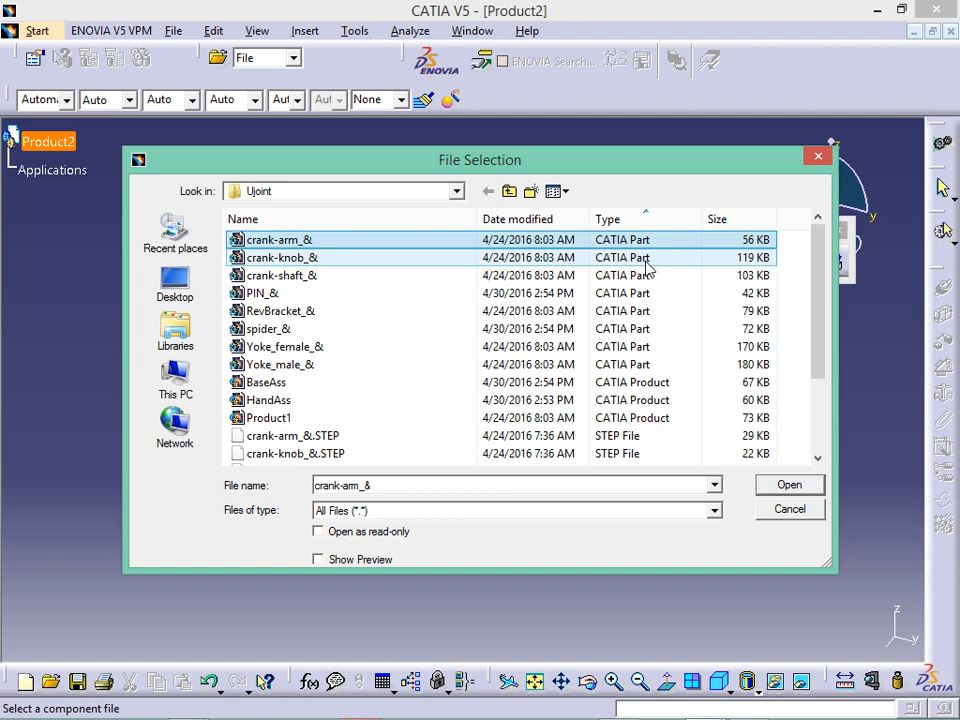
pyautogui.click(779, 488)
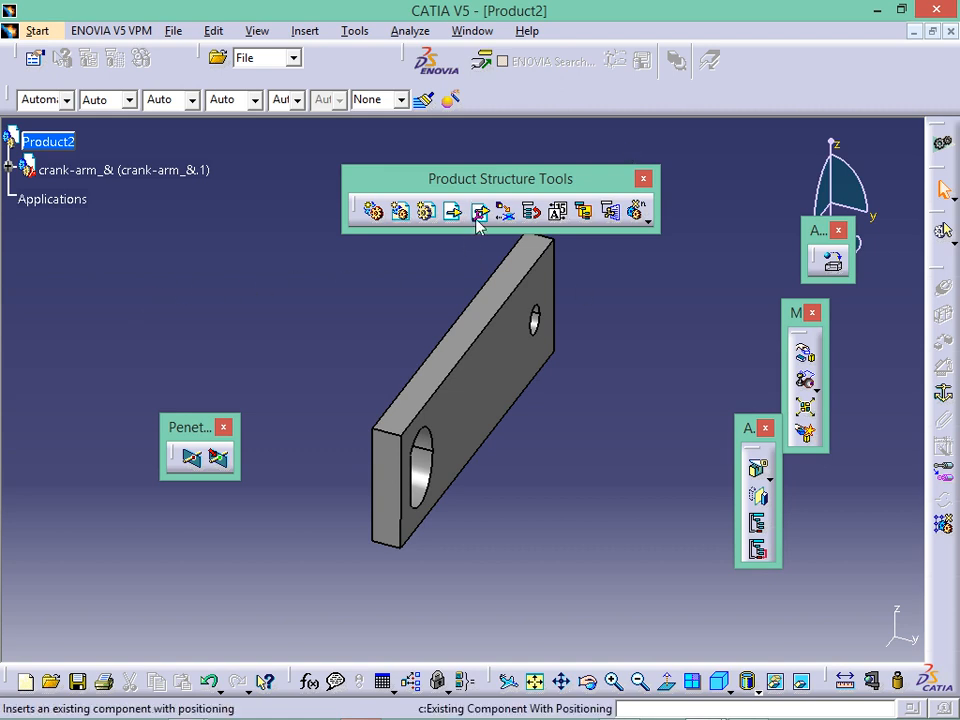
pyautogui.click(486, 343)
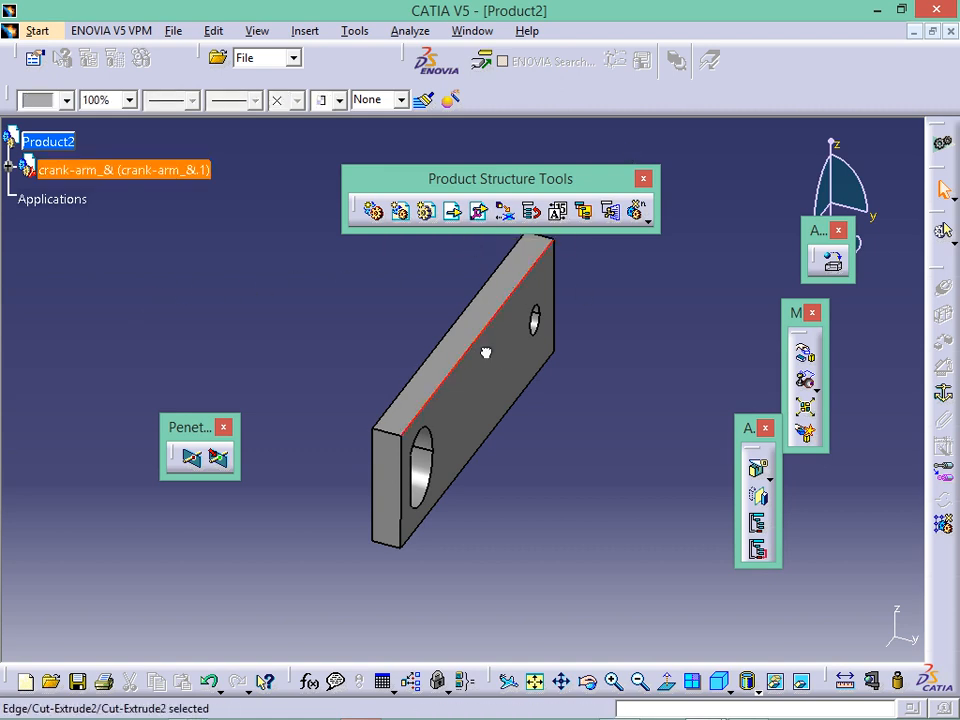
pyautogui.click(508, 440)
pyautogui.click(508, 379)
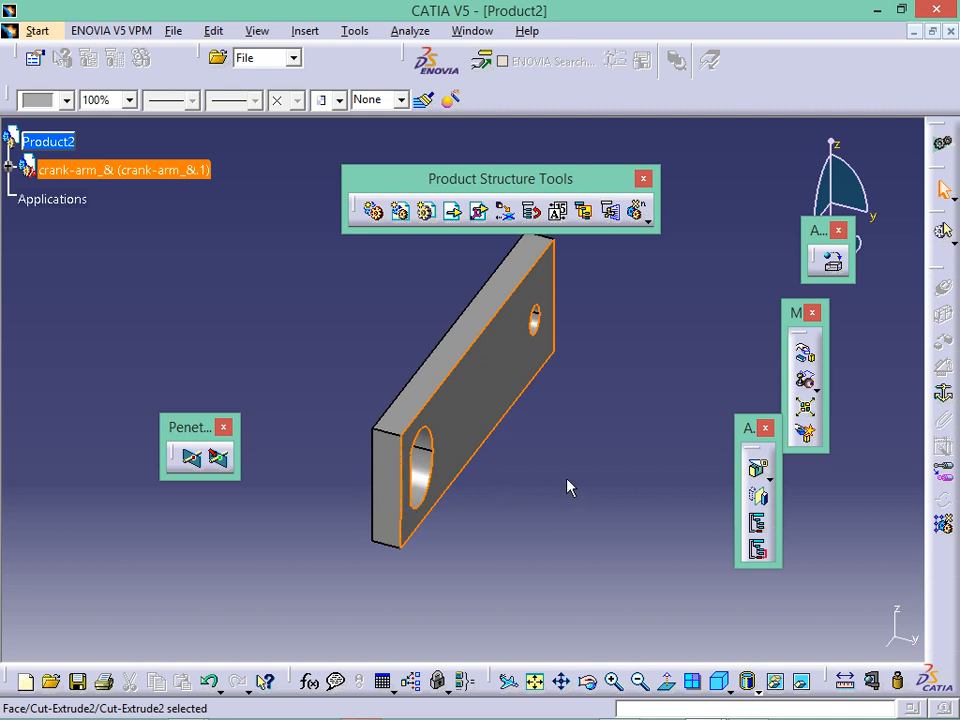
pyautogui.click(681, 420)
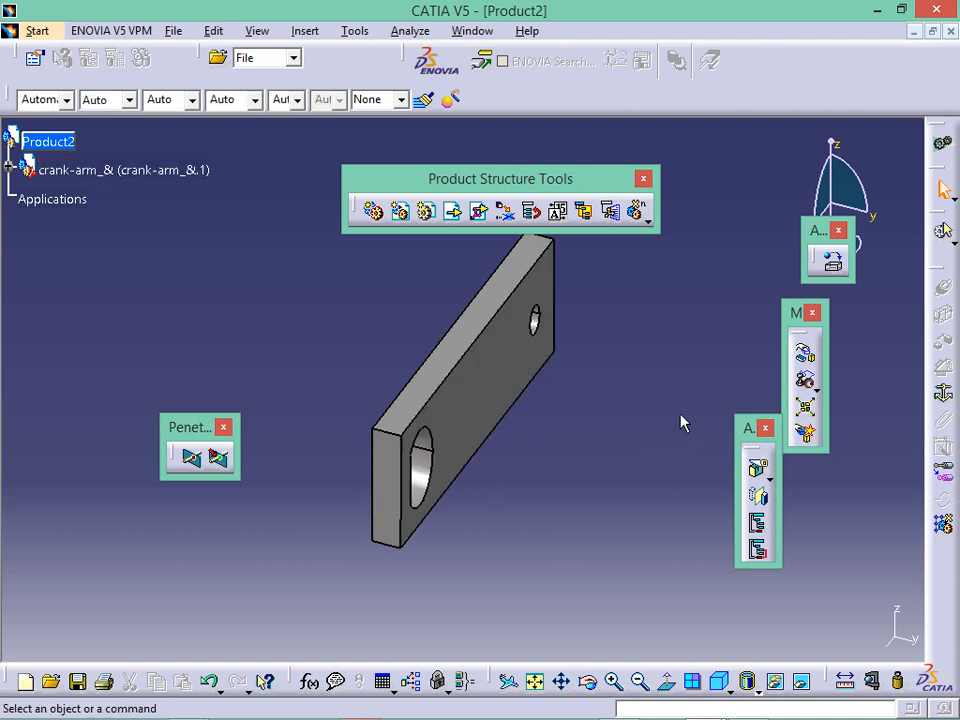
# Step: Insert the crank-knob_& part into Product2 as an existing component with positioning, moving the knob away from the crank arm with Smart Move
pyautogui.click(481, 214)
pyautogui.click(56, 143)
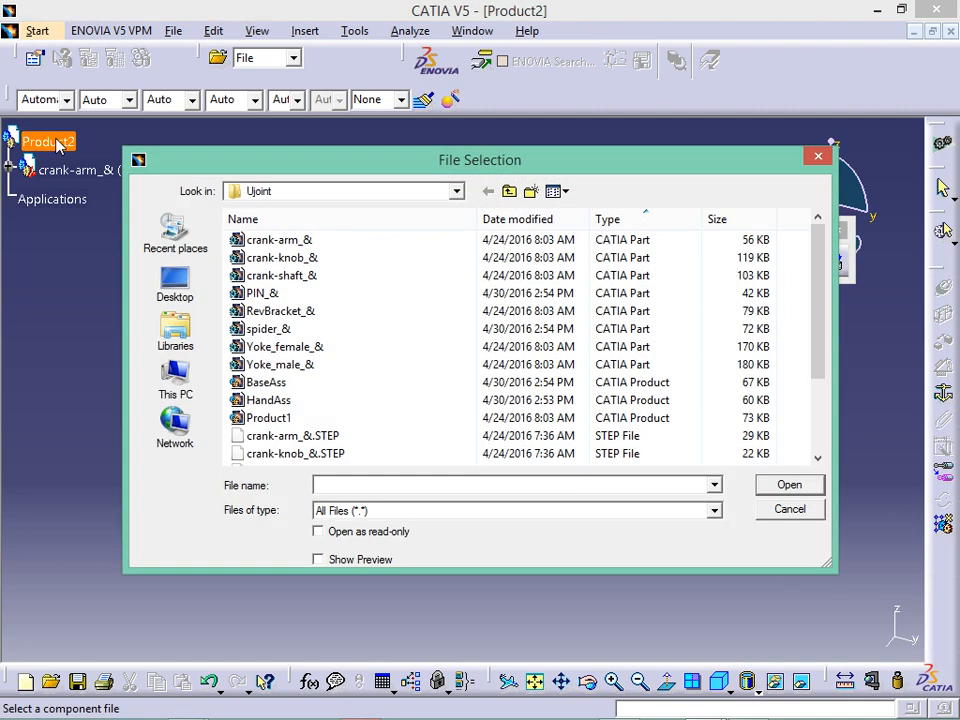
pyautogui.click(366, 258)
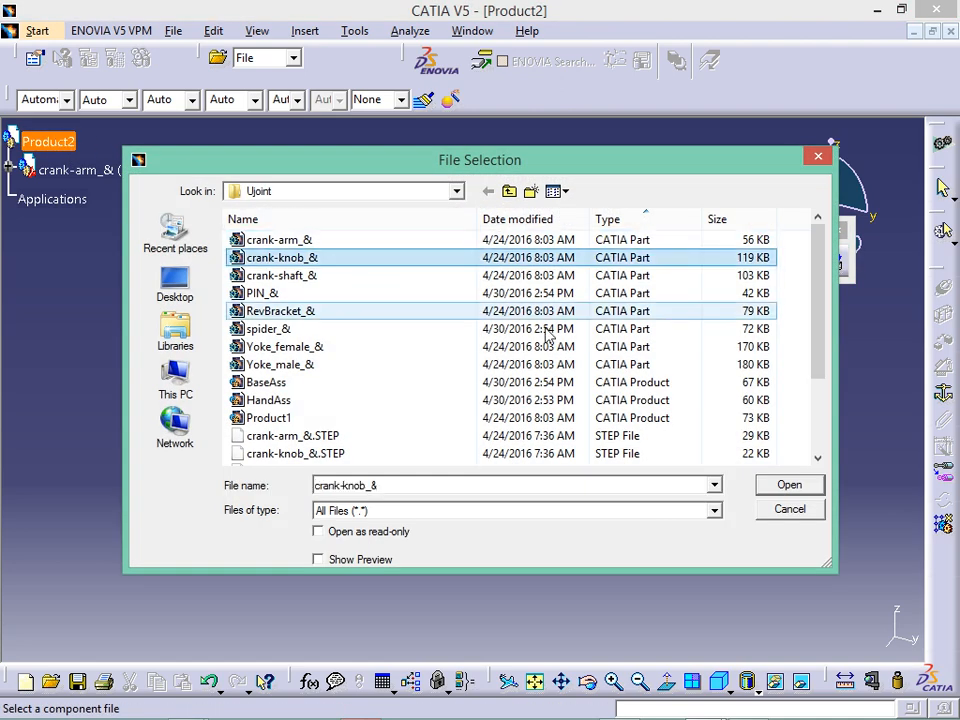
pyautogui.click(789, 484)
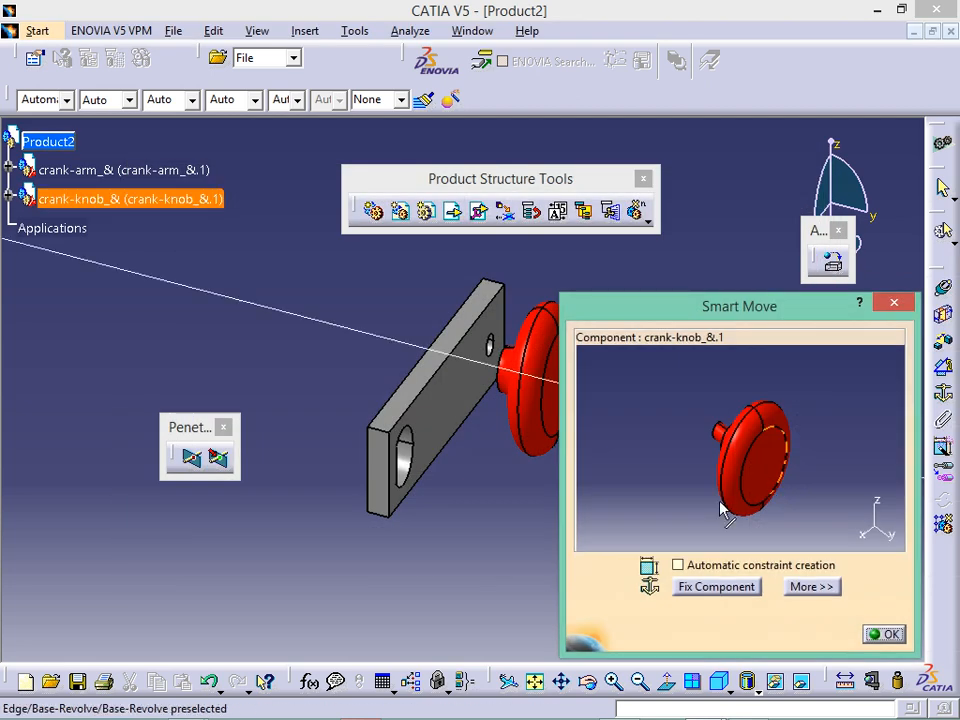
pyautogui.click(745, 459)
pyautogui.moveTo(773, 458); pyautogui.dragTo(793, 478)
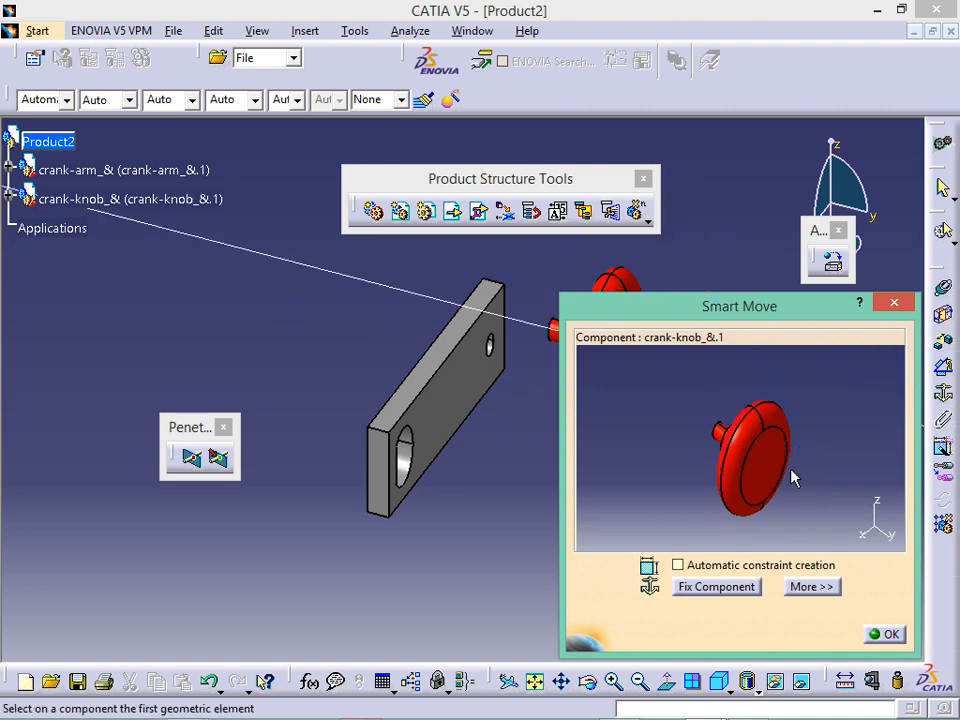
pyautogui.click(884, 635)
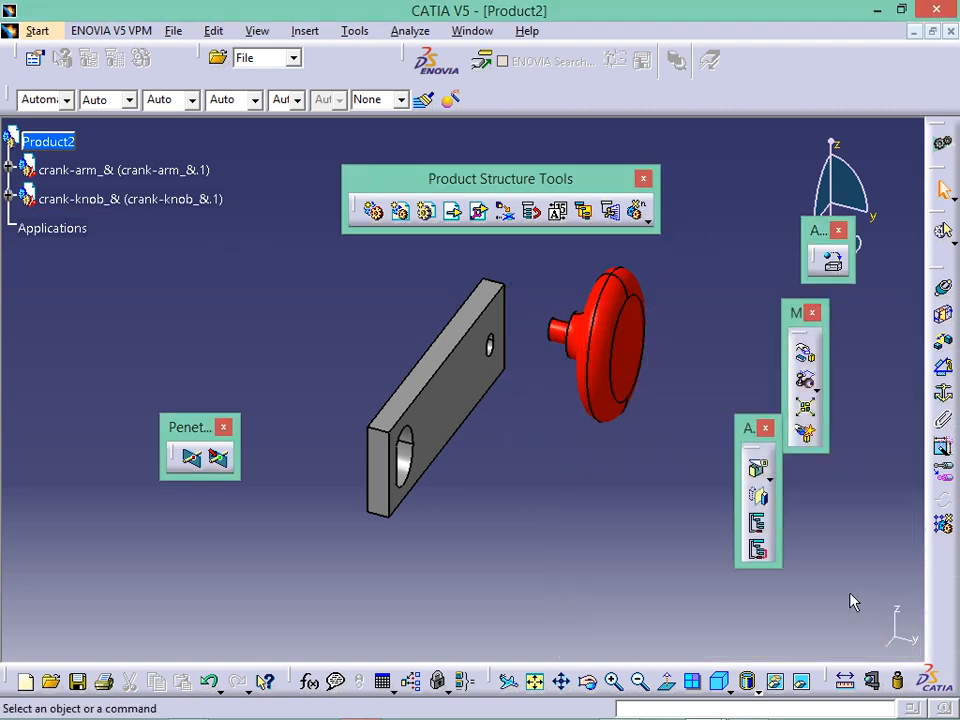
# Step: Insert crank-shaft_&, PIN_&, RevBracket_&, spider_&, Yoke_female_& and Yoke_male_& together into Product2 as existing components
pyautogui.click(455, 222)
pyautogui.click(55, 142)
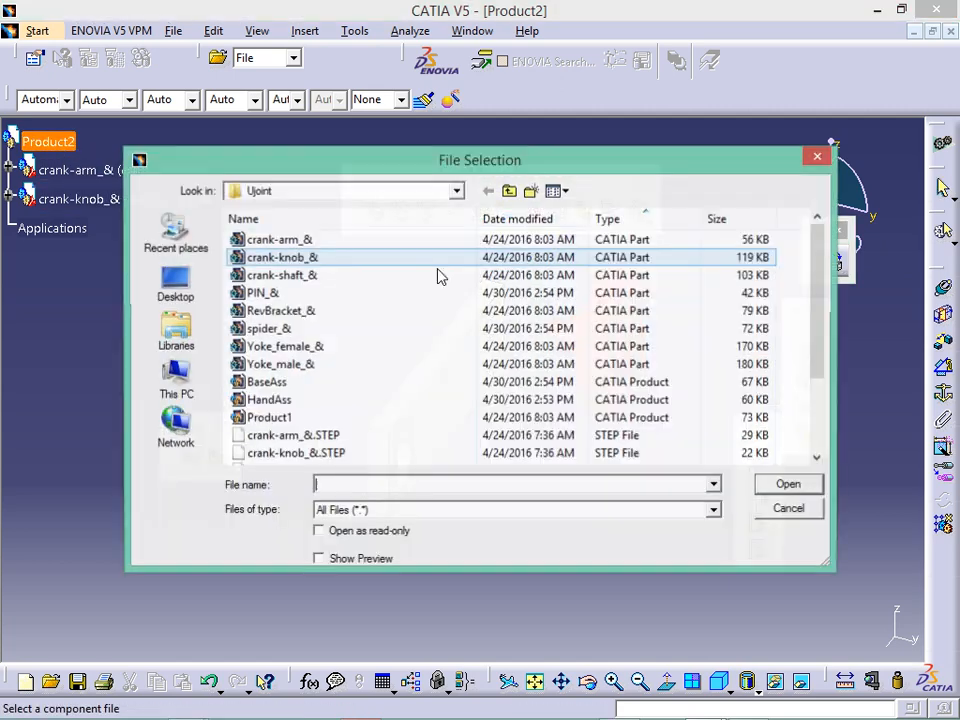
pyautogui.click(376, 276)
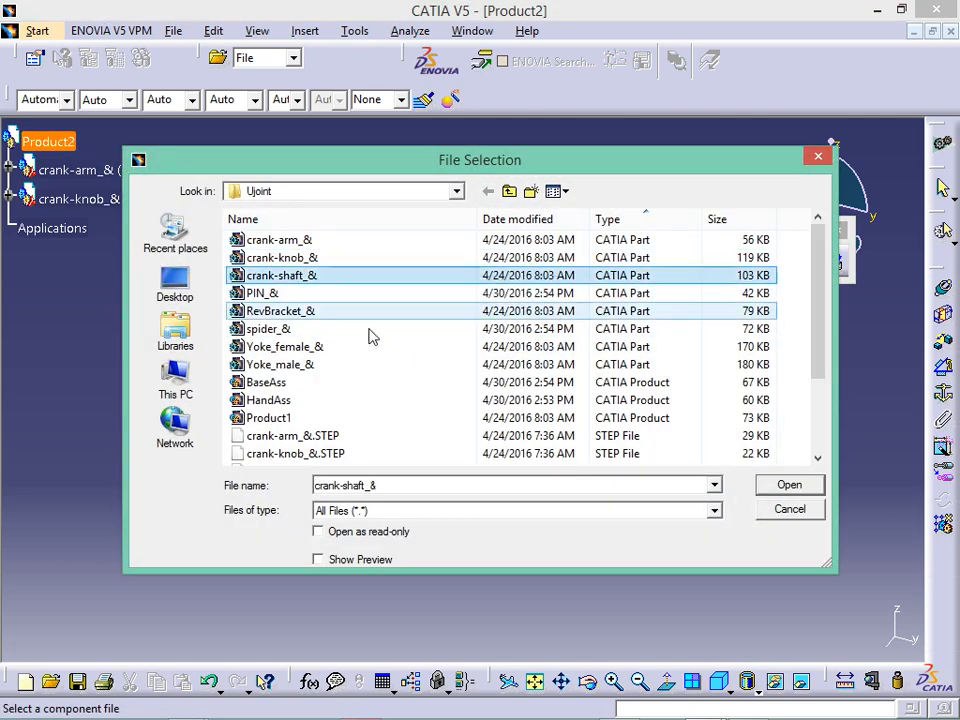
pyautogui.keyDown('shift'); pyautogui.click(318, 420); pyautogui.keyUp('shift')
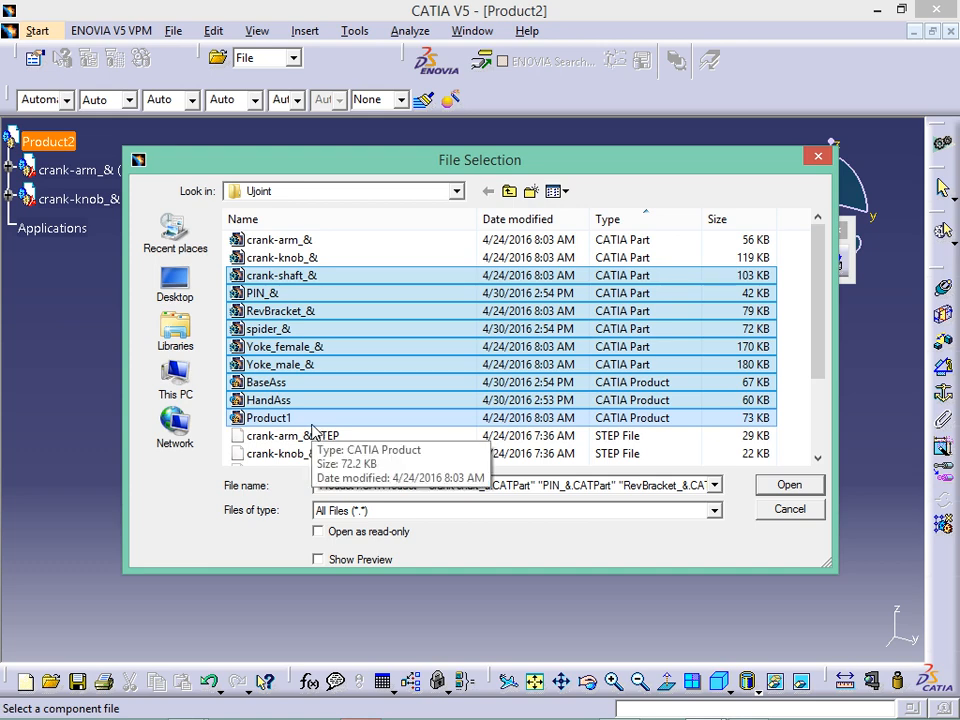
pyautogui.keyDown('ctrl'); pyautogui.click(315, 419); pyautogui.keyUp('ctrl')
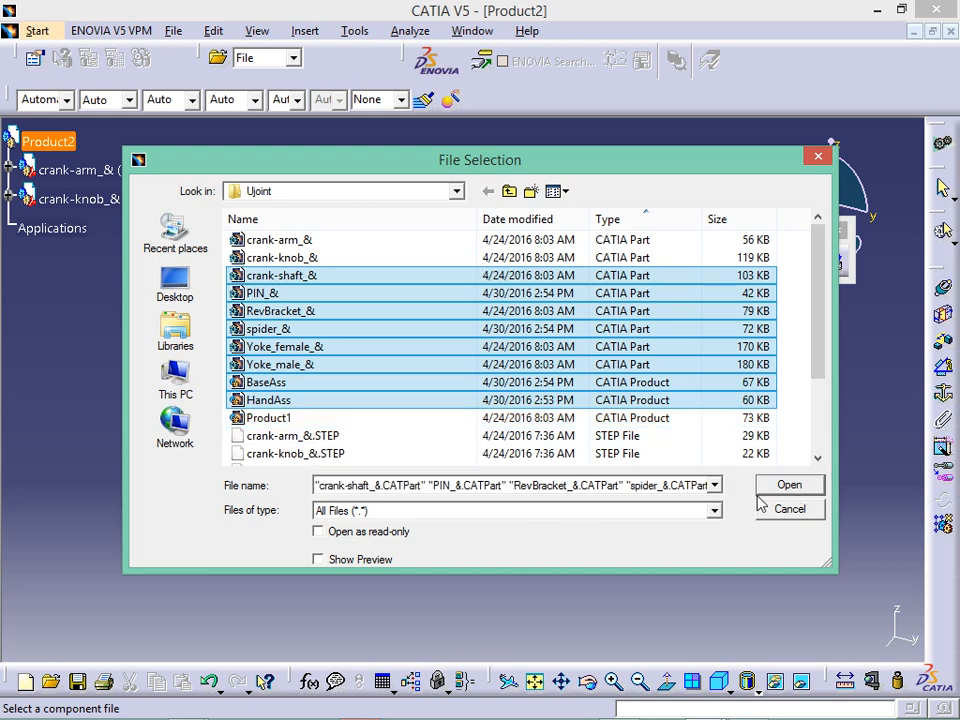
pyautogui.keyDown('ctrl'); pyautogui.click(394, 400); pyautogui.keyUp('ctrl')
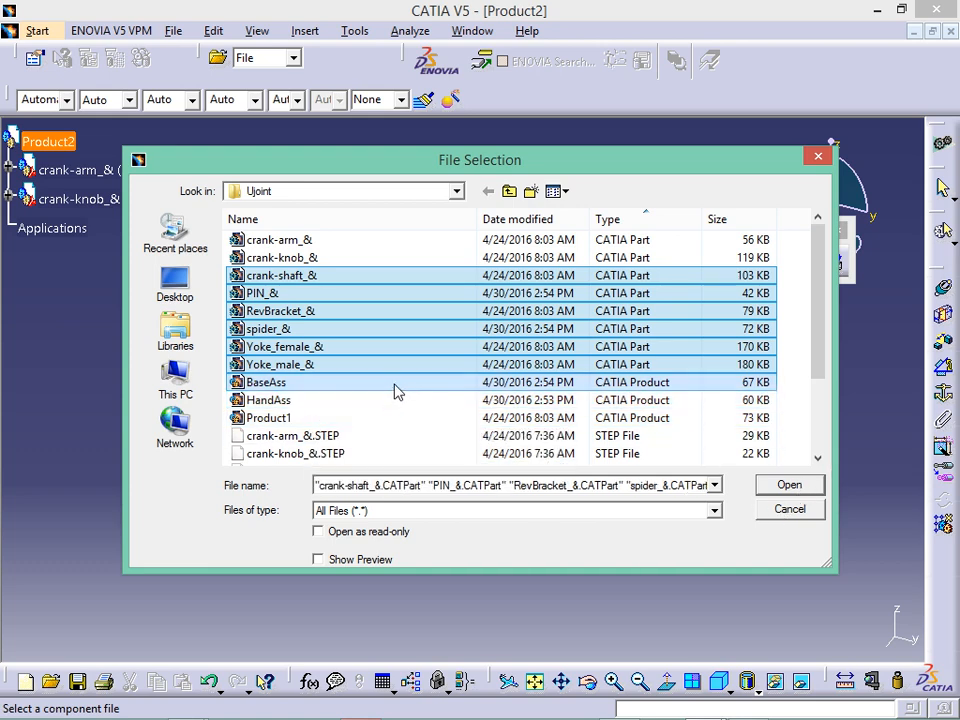
pyautogui.keyDown('ctrl'); pyautogui.click(398, 383); pyautogui.keyUp('ctrl')
pyautogui.click(789, 486)
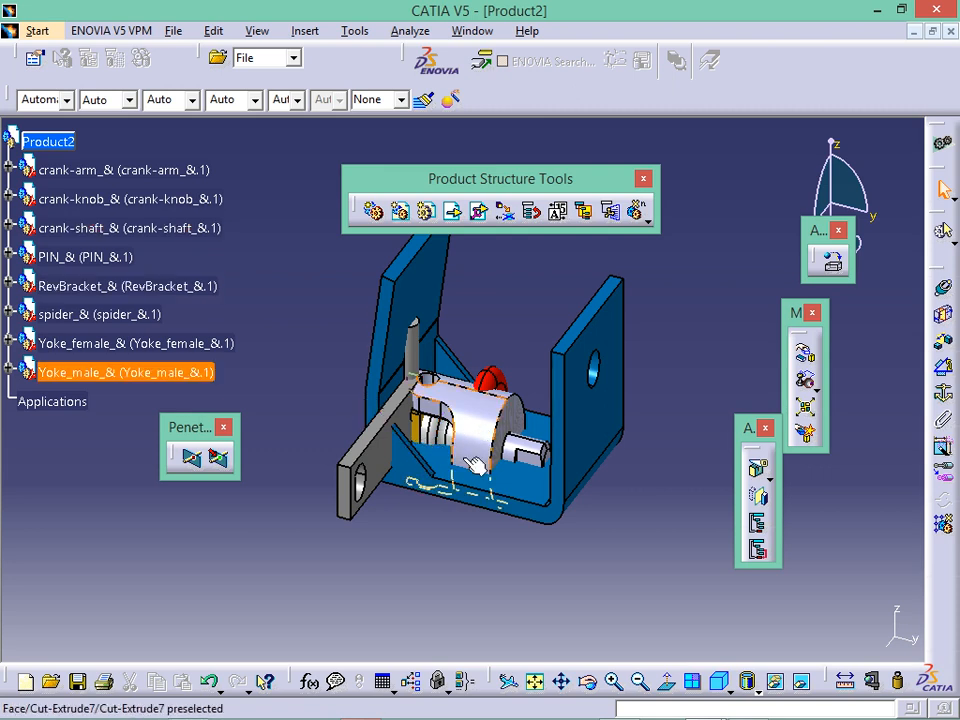
# Step: Delete all eight components from crank-arm_& through Yoke_male_& from the Product2 assembly
pyautogui.moveTo(437, 409); pyautogui.dragTo(365, 479, button='middle')
pyautogui.moveTo(456, 454); pyautogui.dragTo(613, 357, button='middle')
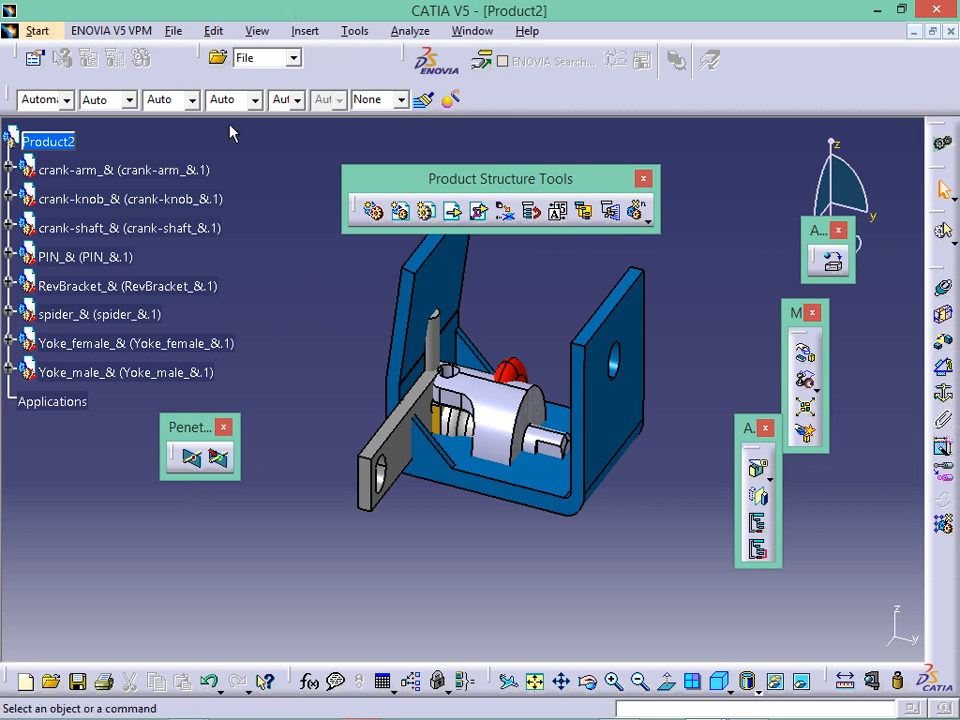
pyautogui.moveTo(496, 347); pyautogui.dragTo(457, 427, button='middle')
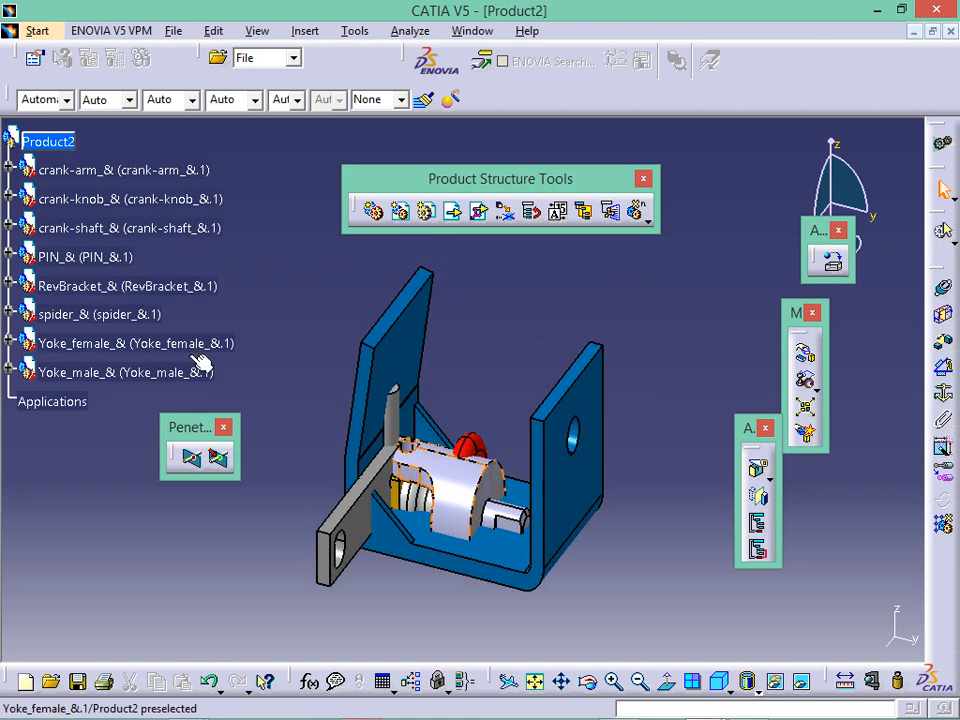
pyautogui.click(124, 374)
pyautogui.keyDown('shift'); pyautogui.click(128, 179); pyautogui.keyUp('shift')
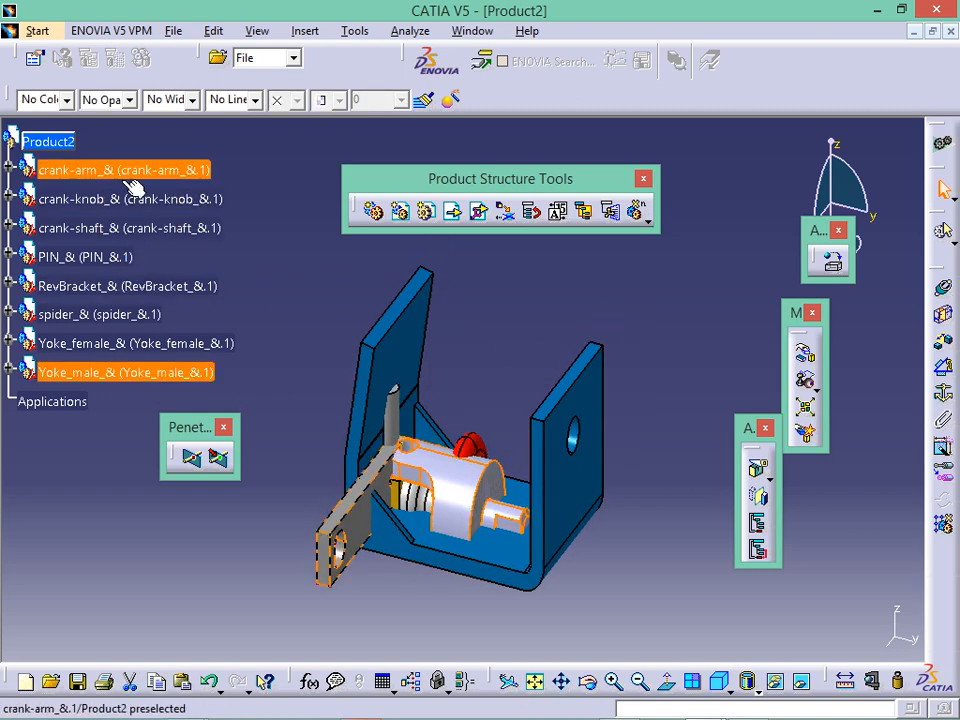
pyautogui.rightClick(126, 181)
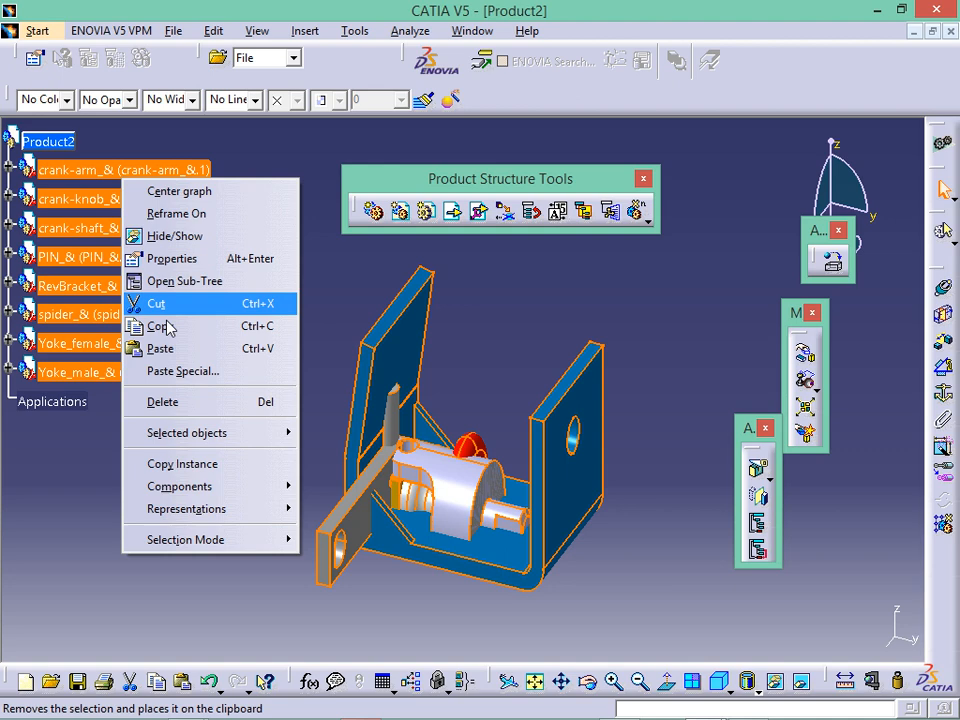
pyautogui.click(172, 402)
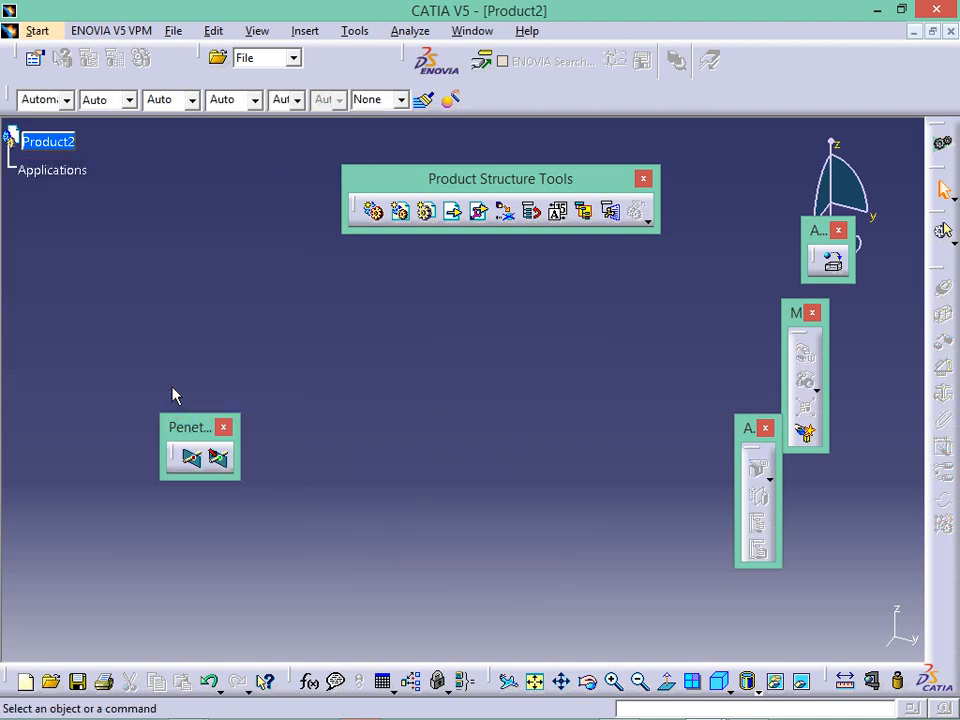
# Step: Insert all eight CATIA Part files, crank-arm_& through Yoke_male_&, together into Product2 as existing components with positioning
pyautogui.click(479, 211)
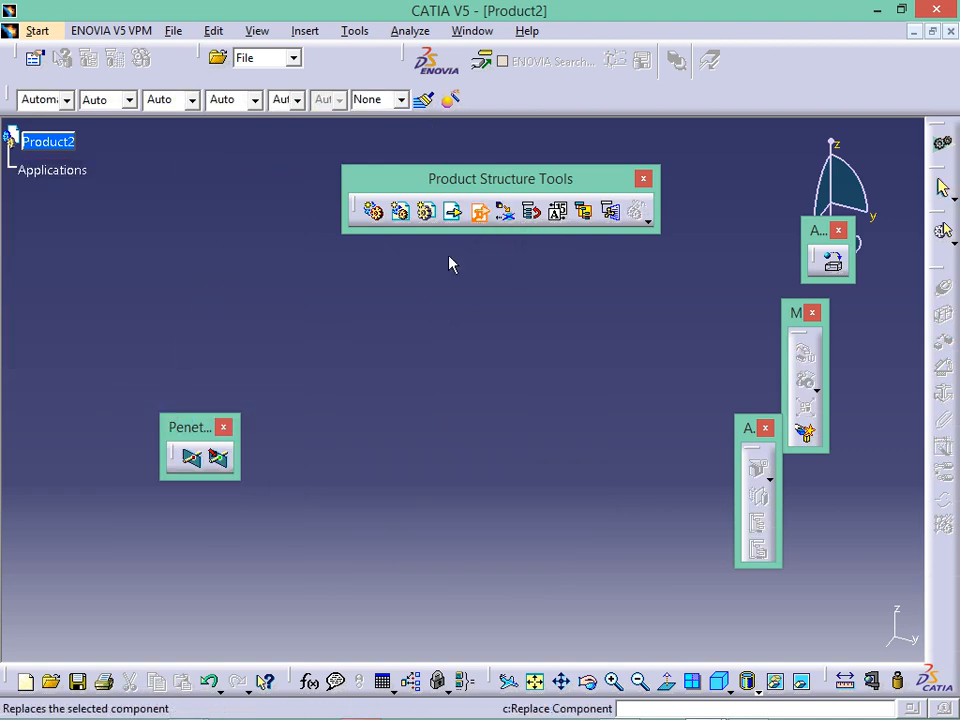
pyautogui.click(38, 143)
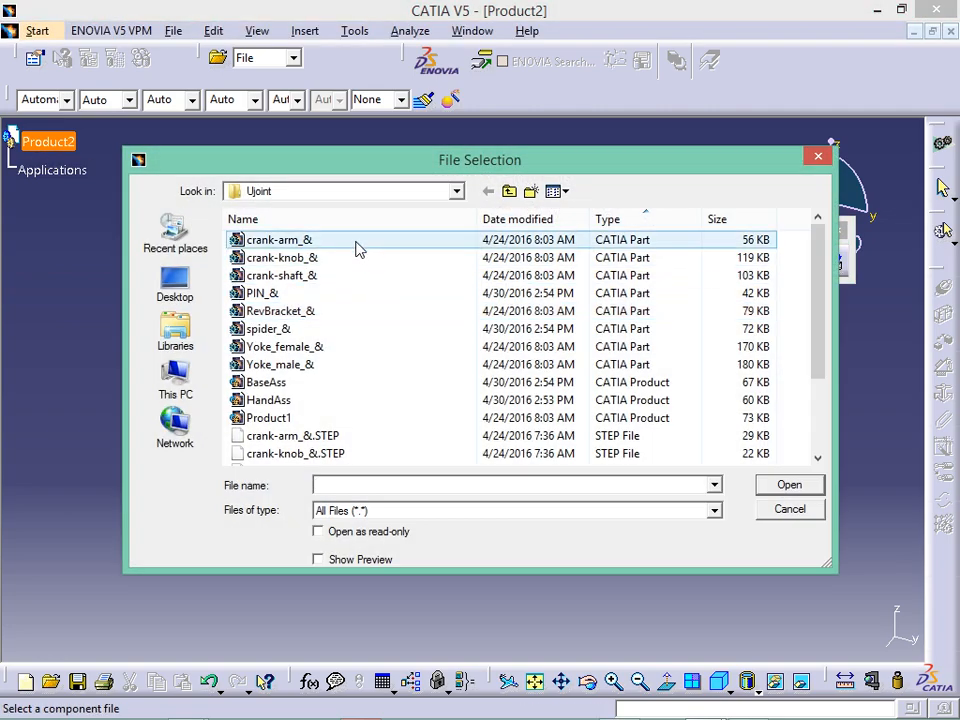
pyautogui.click(356, 241)
pyautogui.keyDown('shift'); pyautogui.click(326, 366); pyautogui.keyUp('shift')
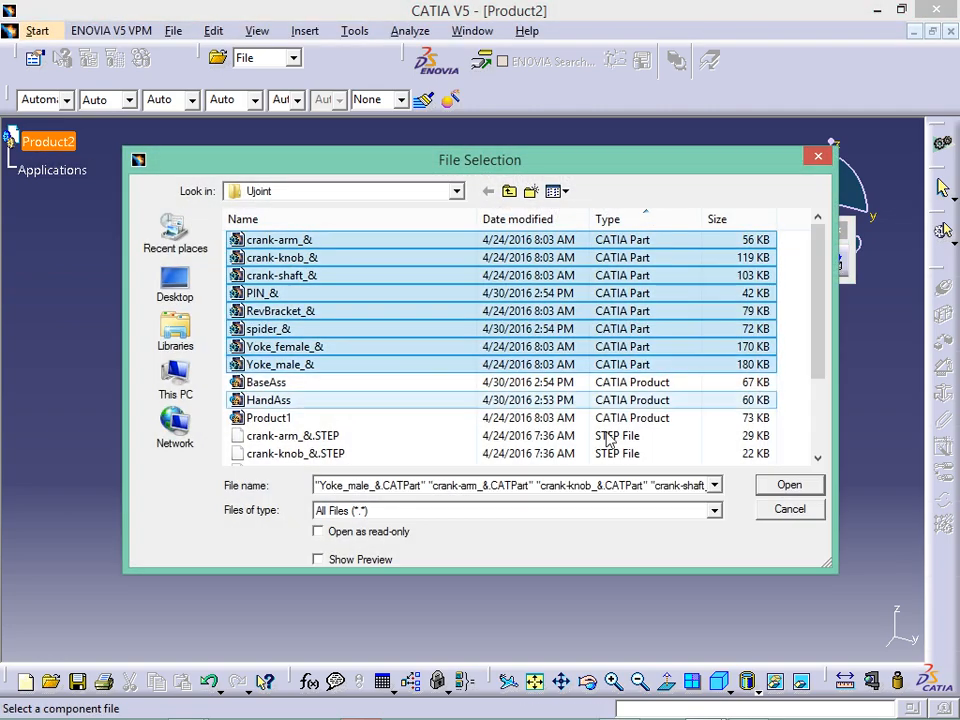
pyautogui.click(812, 483)
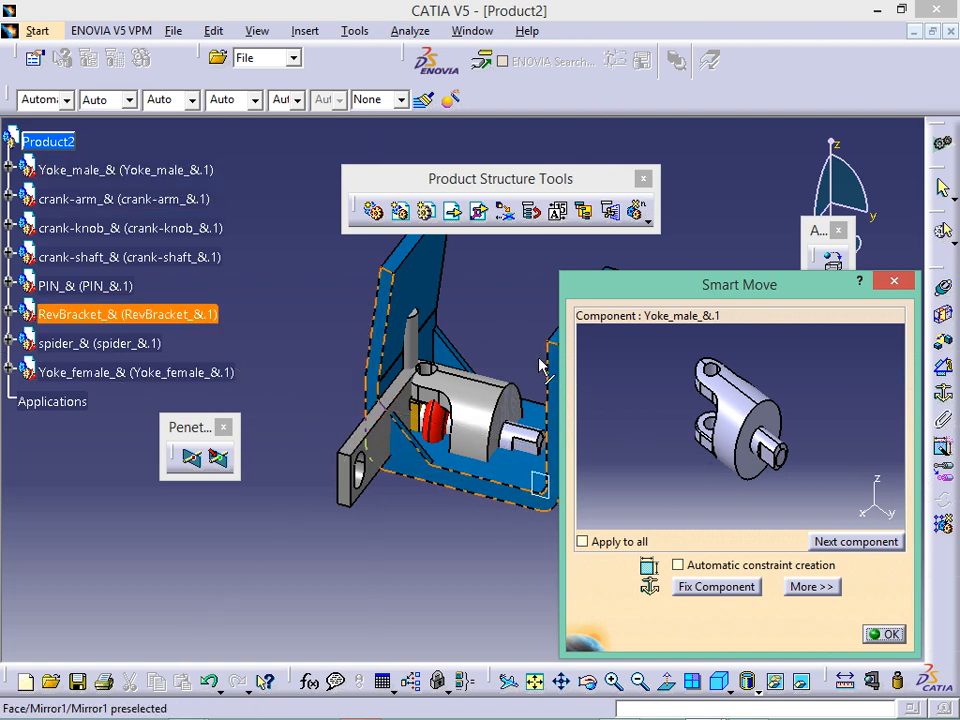
# Step: Move Yoke_male_& out of the overlapping parts with Smart Move, placing it above the bracket
pyautogui.moveTo(426, 454); pyautogui.dragTo(377, 522, button='middle')
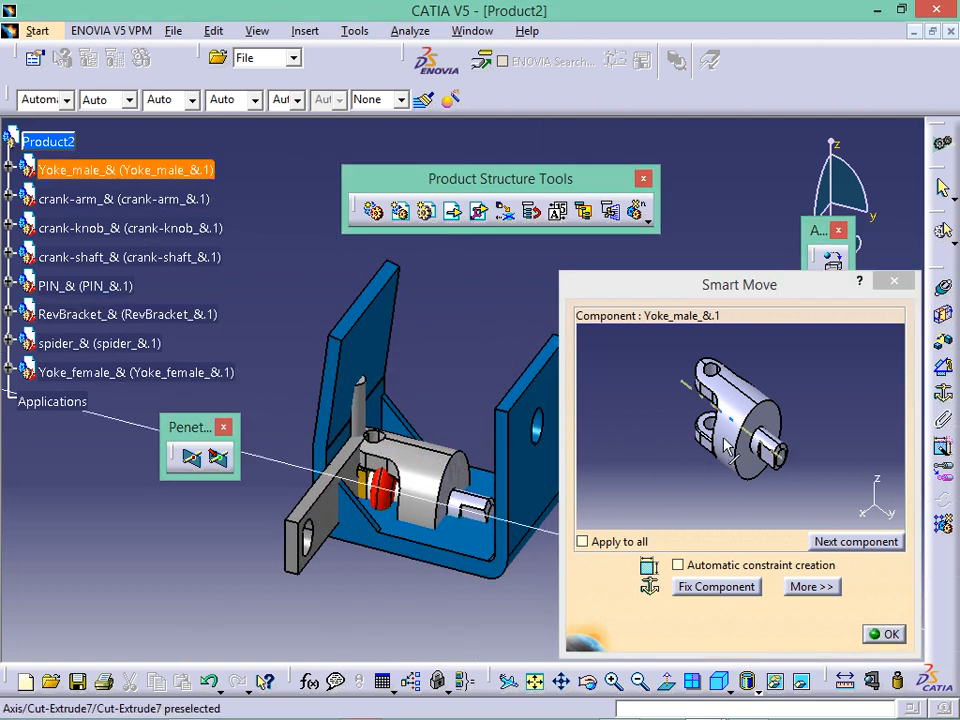
pyautogui.moveTo(748, 438); pyautogui.dragTo(879, 274)
pyautogui.moveTo(475, 427); pyautogui.dragTo(367, 537, button='middle')
pyautogui.click(473, 350)
pyautogui.moveTo(473, 350); pyautogui.dragTo(408, 287)
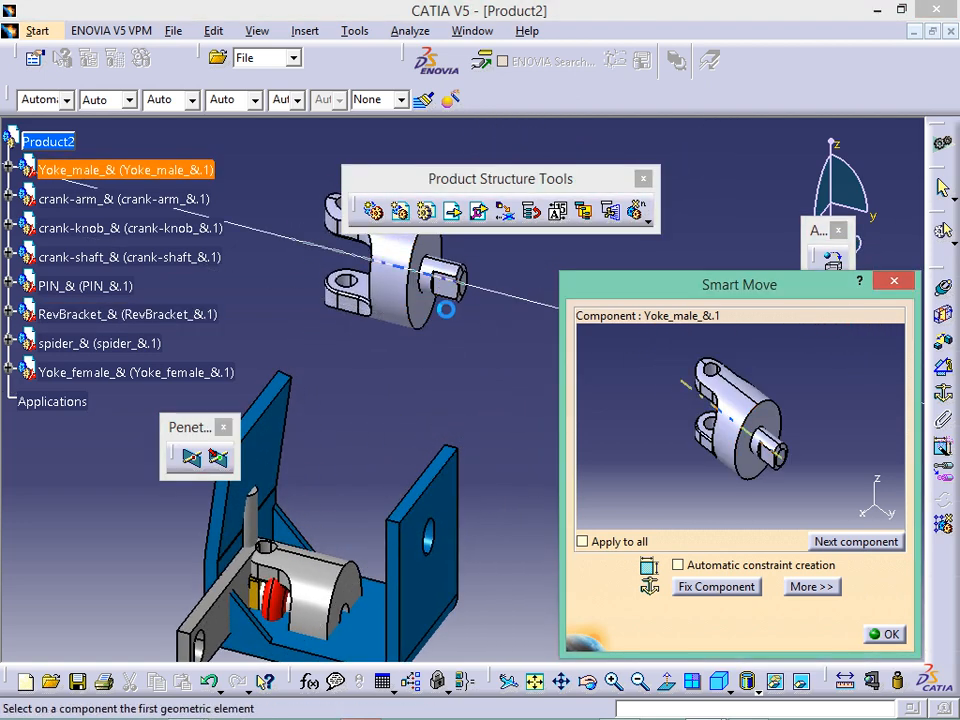
pyautogui.moveTo(778, 408); pyautogui.dragTo(776, 380)
pyautogui.click(404, 306)
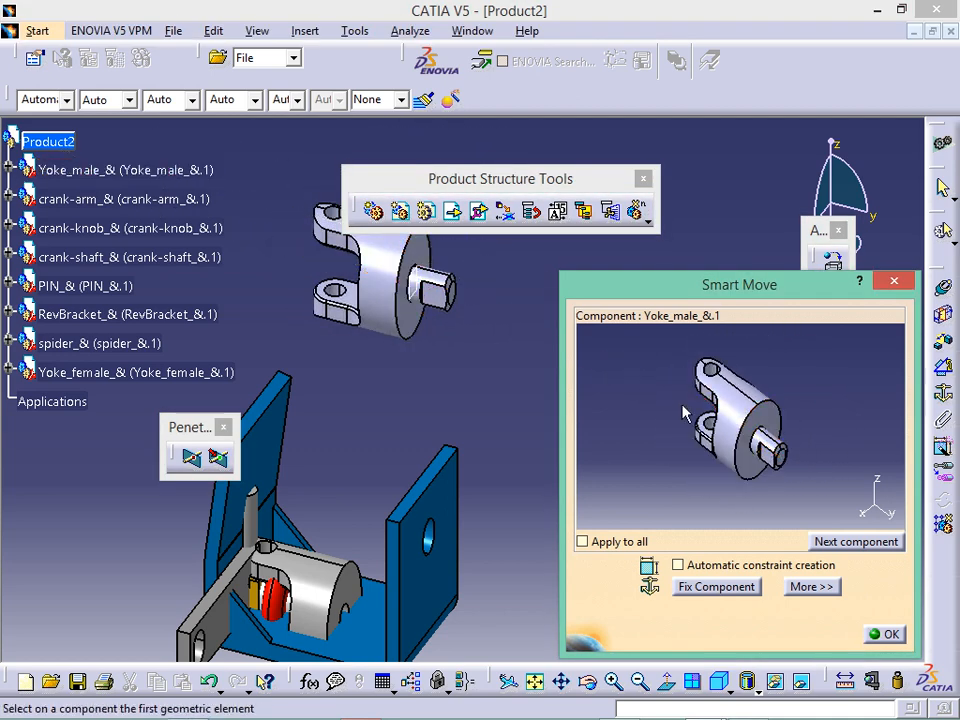
pyautogui.click(760, 427)
pyautogui.moveTo(758, 427); pyautogui.dragTo(787, 373)
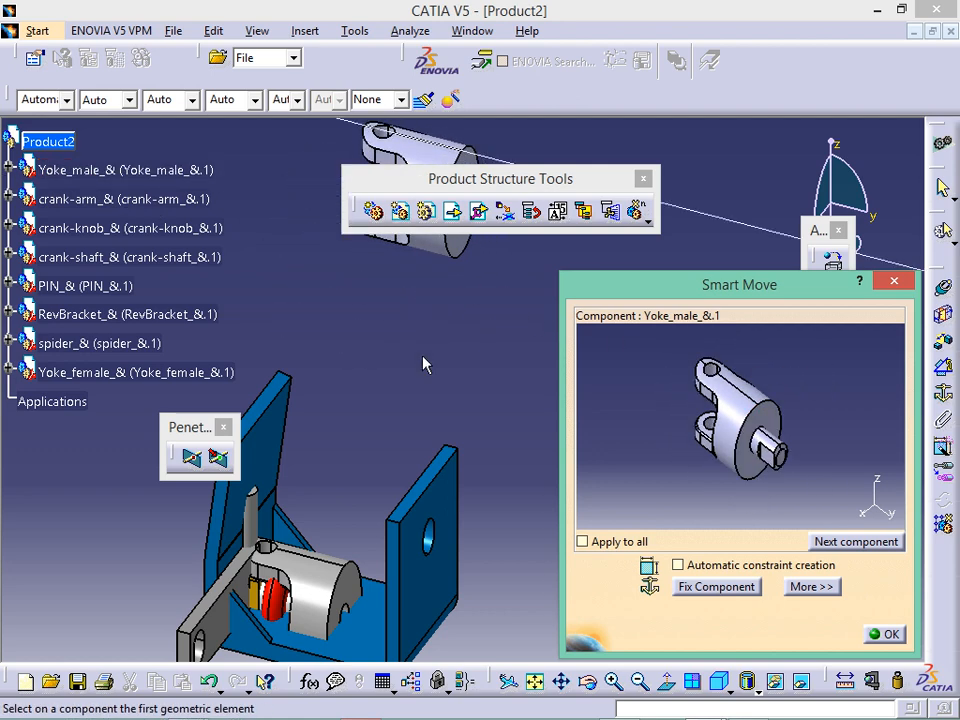
pyautogui.moveTo(370, 431); pyautogui.dragTo(319, 547, button='middle')
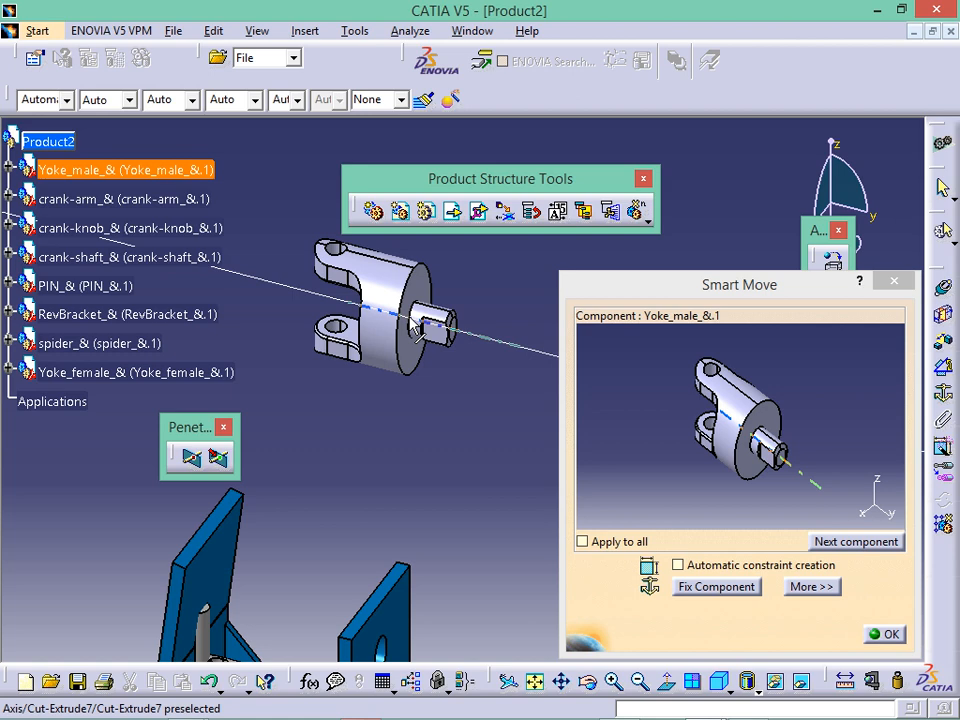
# Step: Move crank-arm_& and crank-knob_& out of the bracket with Smart Move, placing them on opposite sides of it
pyautogui.click(842, 546)
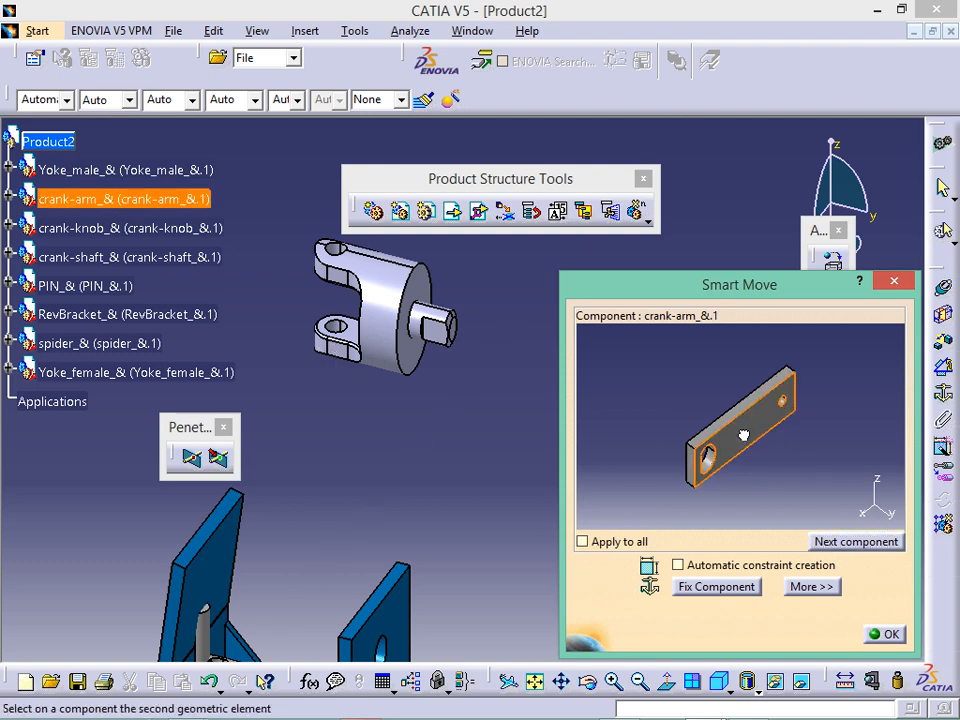
pyautogui.moveTo(743, 435); pyautogui.dragTo(500, 445)
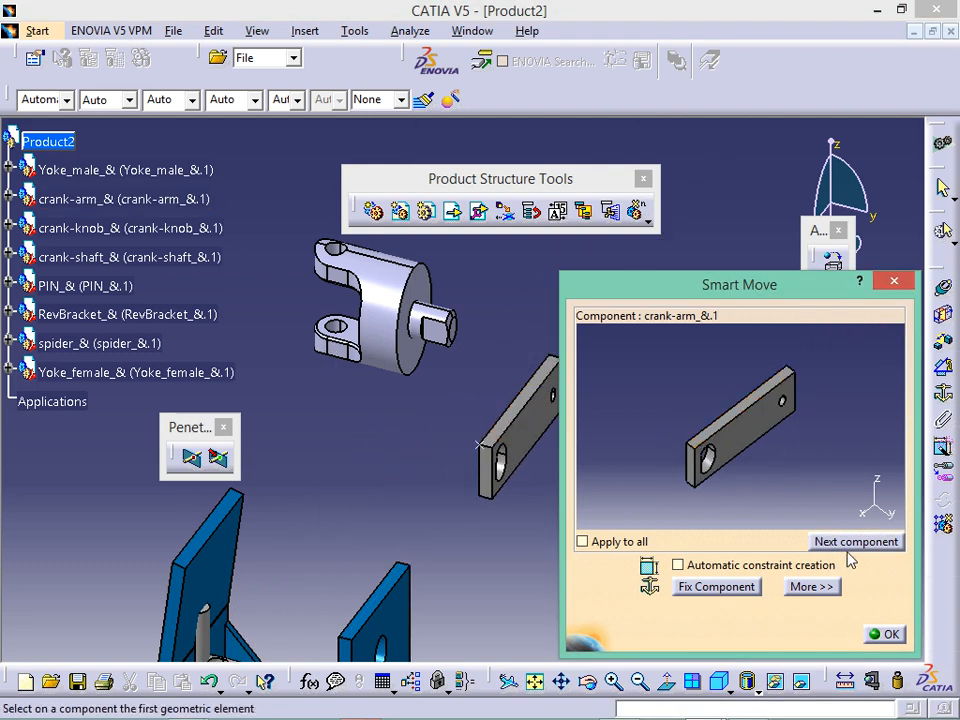
pyautogui.click(855, 541)
pyautogui.moveTo(758, 452); pyautogui.dragTo(532, 285)
pyautogui.moveTo(257, 560); pyautogui.dragTo(391, 427, button='middle')
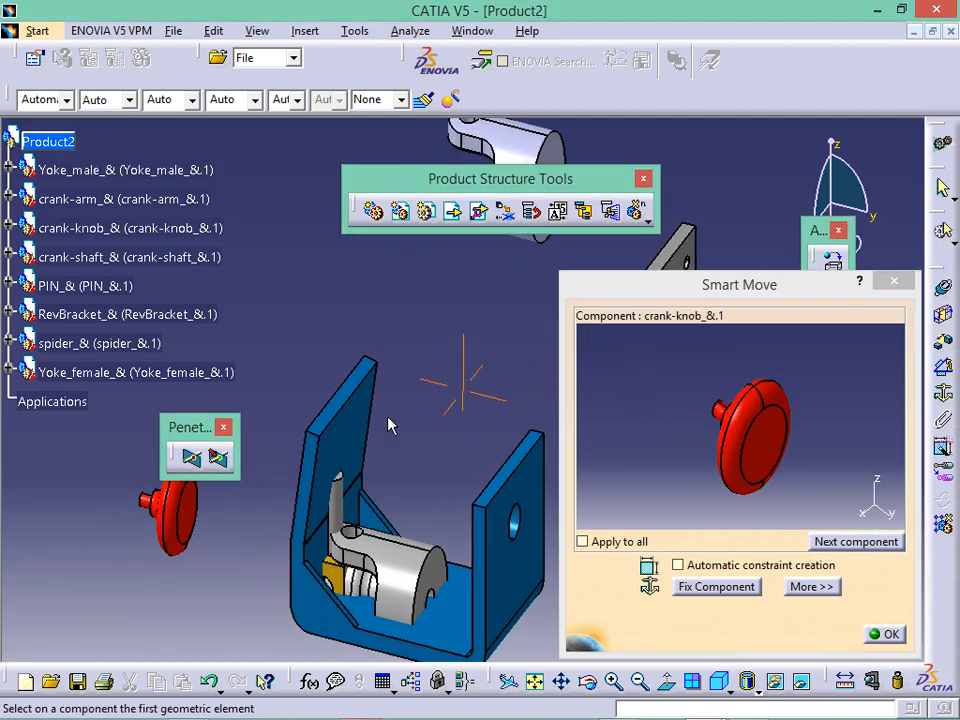
pyautogui.moveTo(172, 508); pyautogui.dragTo(280, 234)
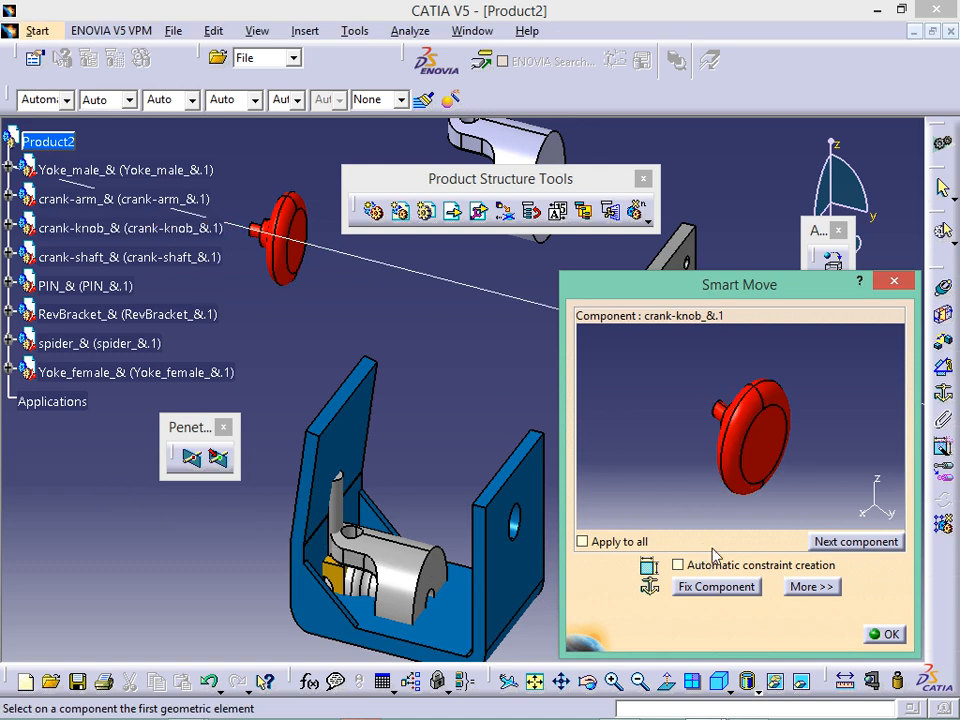
pyautogui.moveTo(495, 450); pyautogui.dragTo(398, 506, button='middle')
# Step: Move crank-shaft_& beside the bracket and PIN_& above it with Smart Move
pyautogui.click(853, 546)
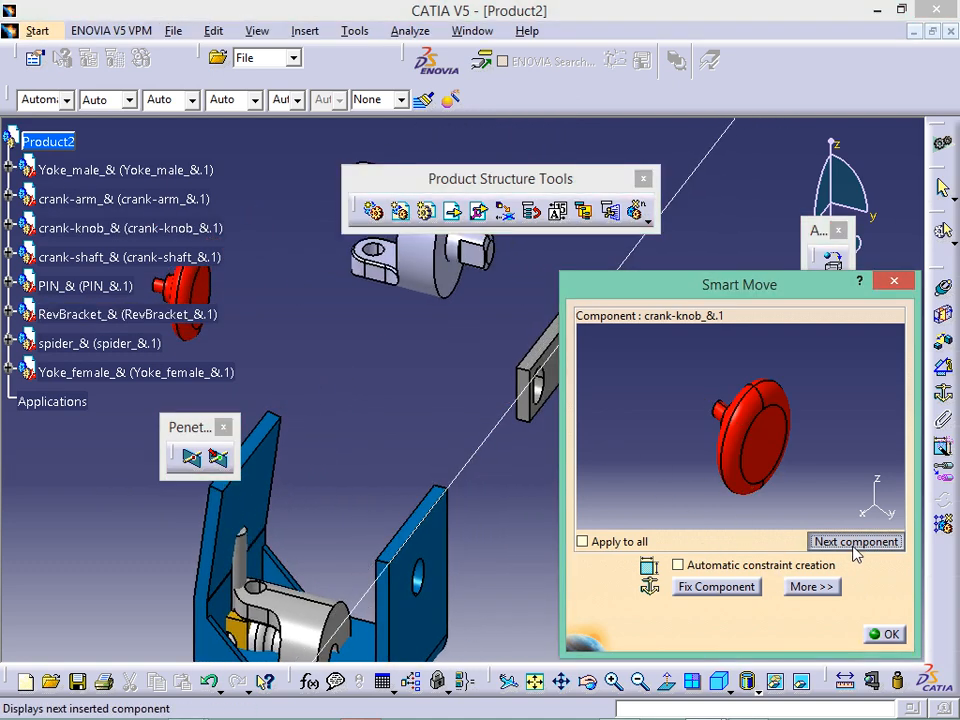
pyautogui.moveTo(746, 461); pyautogui.dragTo(476, 250)
pyautogui.click(844, 547)
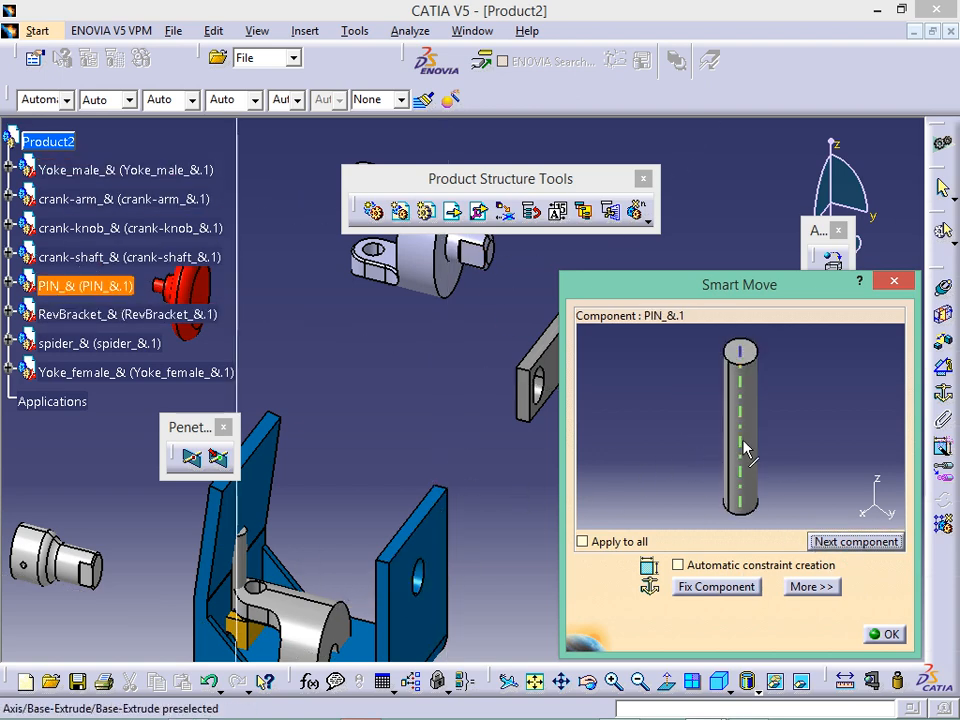
pyautogui.moveTo(743, 446); pyautogui.dragTo(500, 478)
pyautogui.moveTo(329, 432); pyautogui.dragTo(273, 228)
# Step: Move RevBracket_& up and away from the spider and the female yoke with Smart Move
pyautogui.click(855, 542)
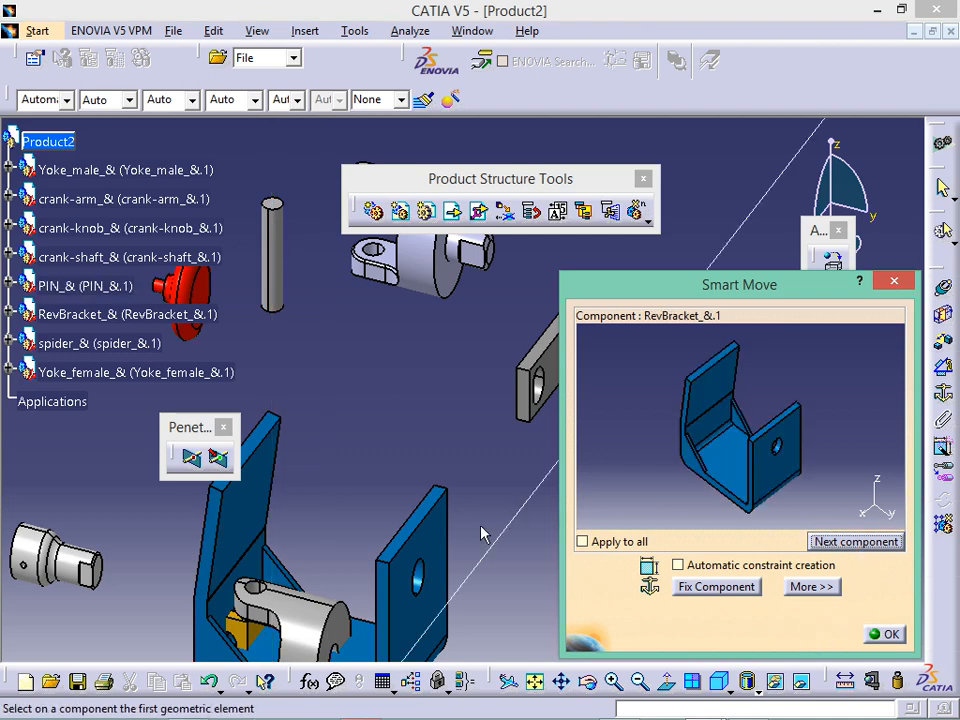
pyautogui.moveTo(439, 574); pyautogui.dragTo(498, 423)
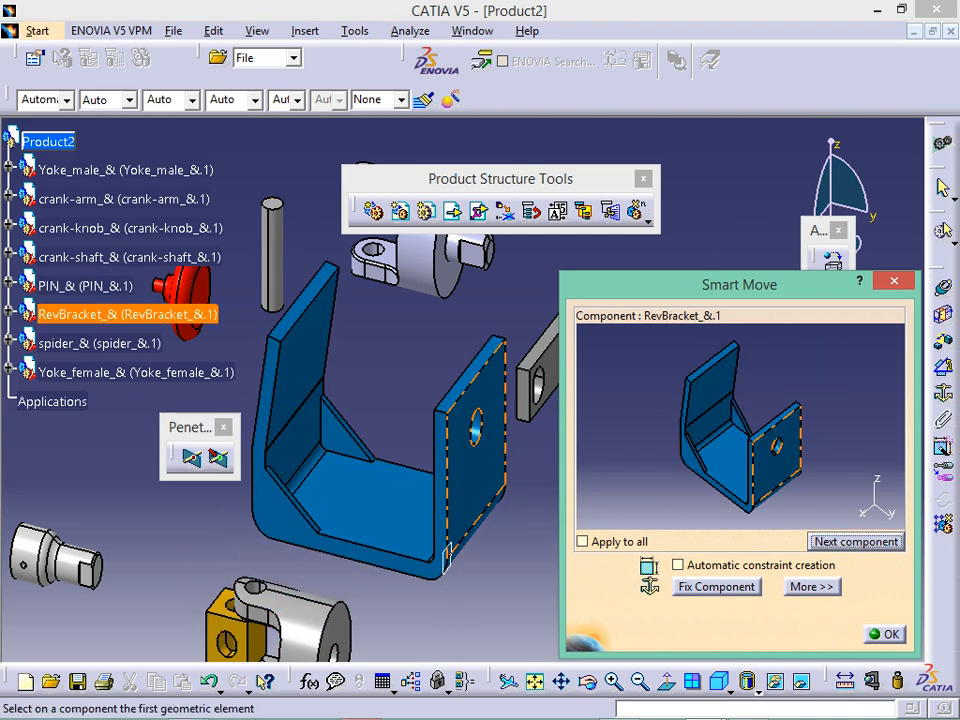
pyautogui.moveTo(631, 494); pyautogui.dragTo(632, 381, button='middle')
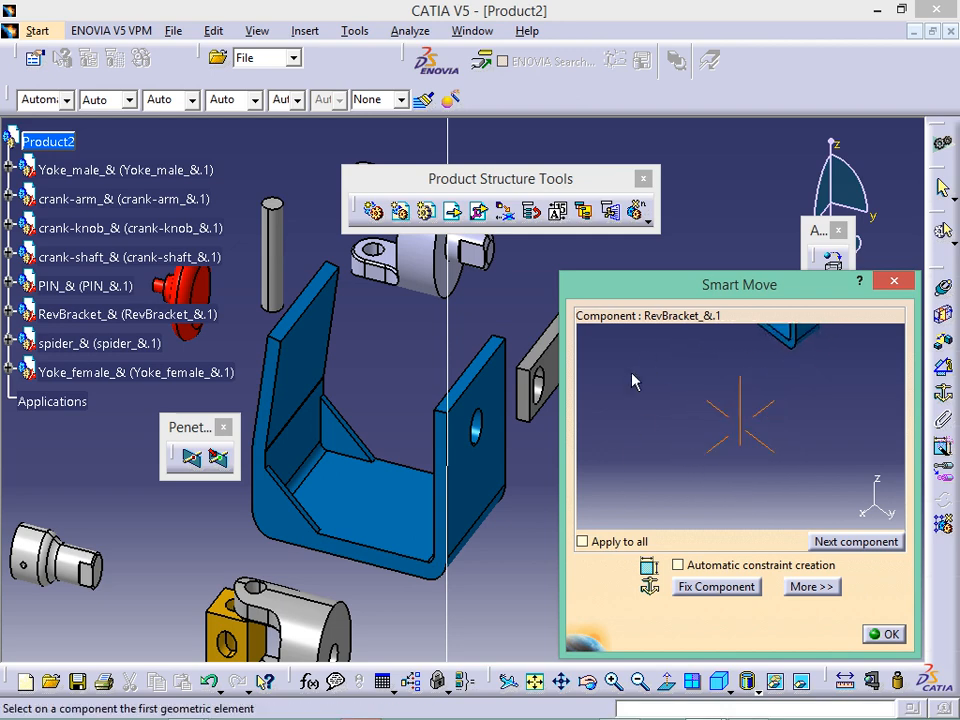
# Step: Separate Yoke_female_& from spider_& below the bracket and finish Smart Move
pyautogui.moveTo(478, 572); pyautogui.dragTo(501, 439, button='middle')
pyautogui.click(855, 541)
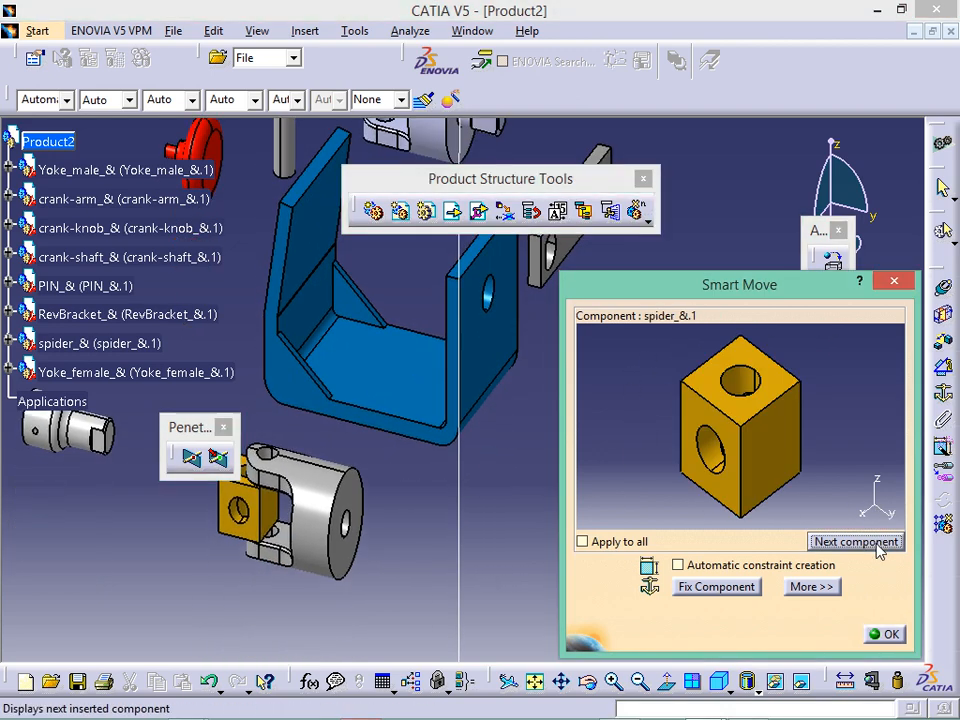
pyautogui.moveTo(347, 525); pyautogui.dragTo(524, 587)
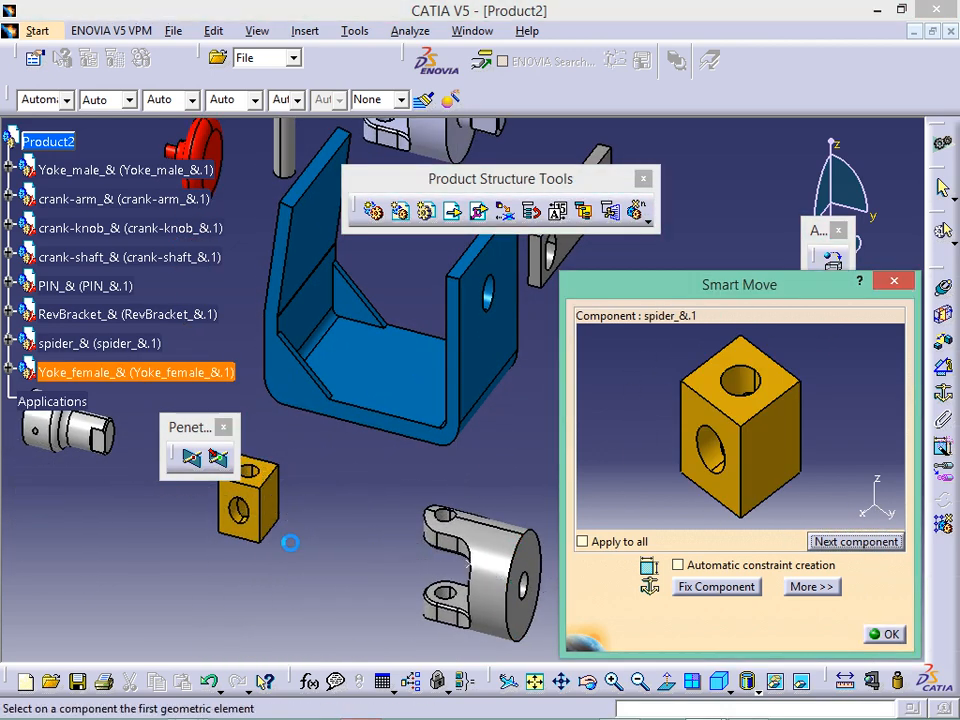
pyautogui.click(243, 514)
pyautogui.moveTo(256, 537); pyautogui.dragTo(190, 575)
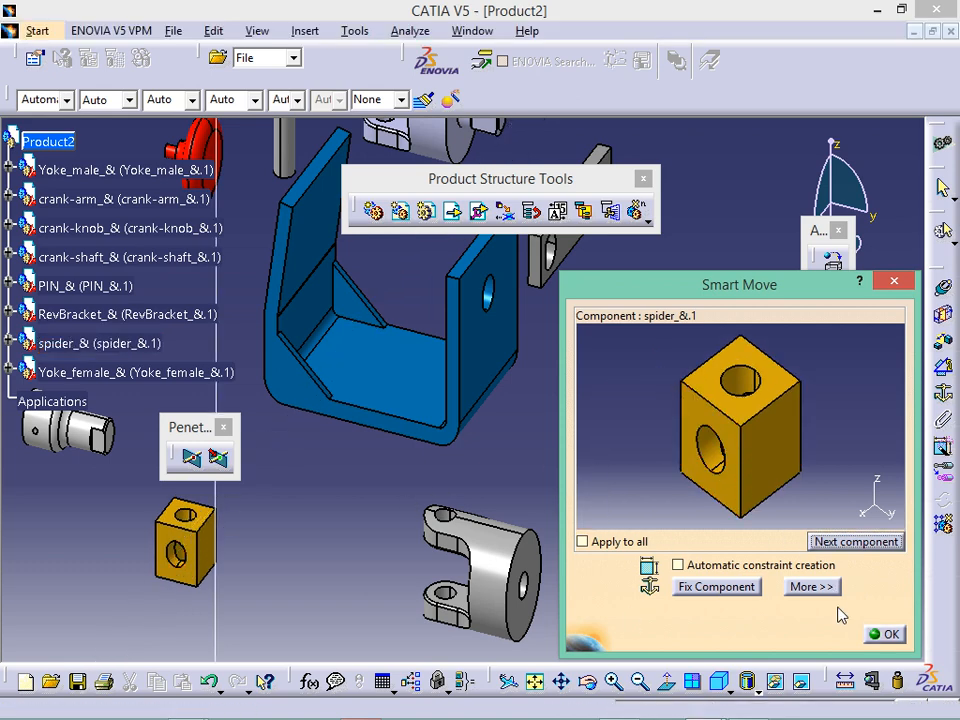
pyautogui.click(888, 636)
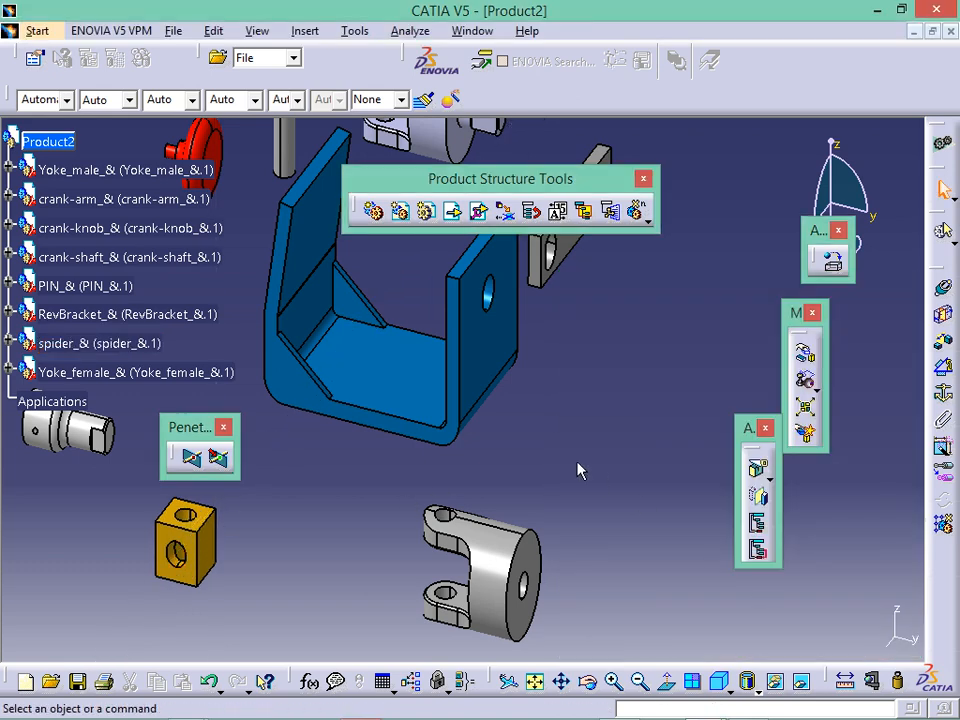
# Step: Try to move the female yoke, crank arm, male yoke and pin directly in the 3D view
pyautogui.moveTo(578, 470); pyautogui.dragTo(570, 503, button='middle')
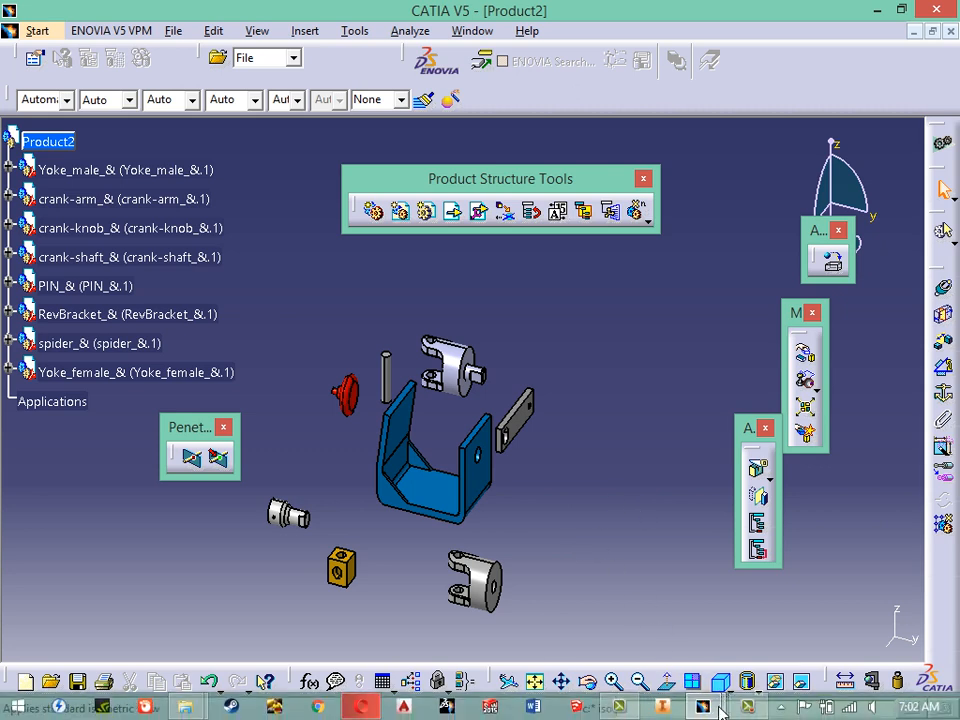
pyautogui.click(712, 706)
pyautogui.click(869, 671)
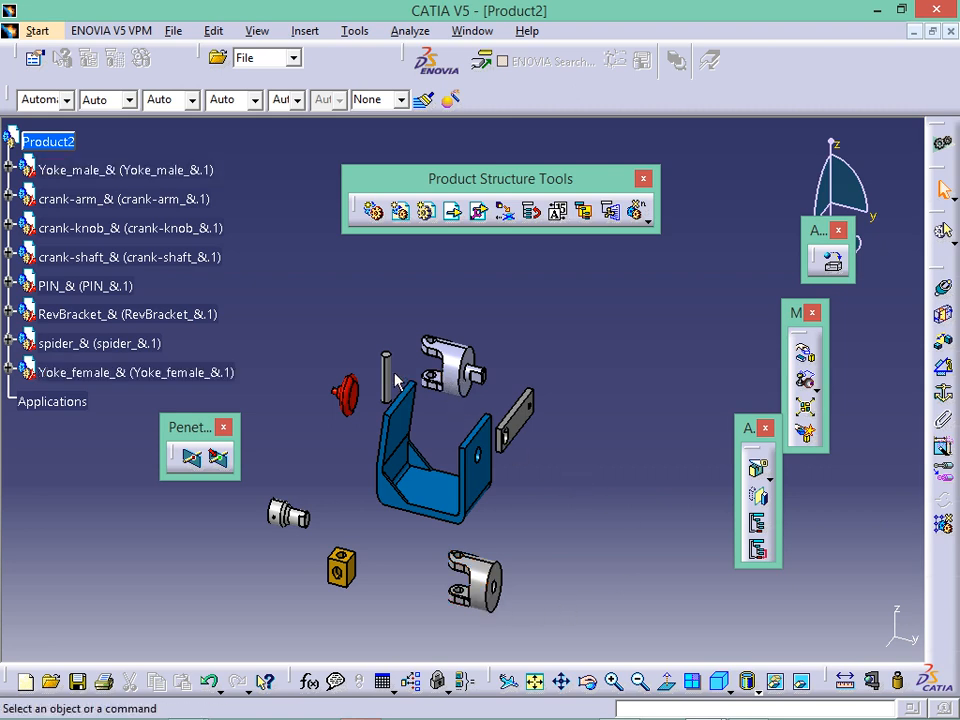
pyautogui.click(472, 580)
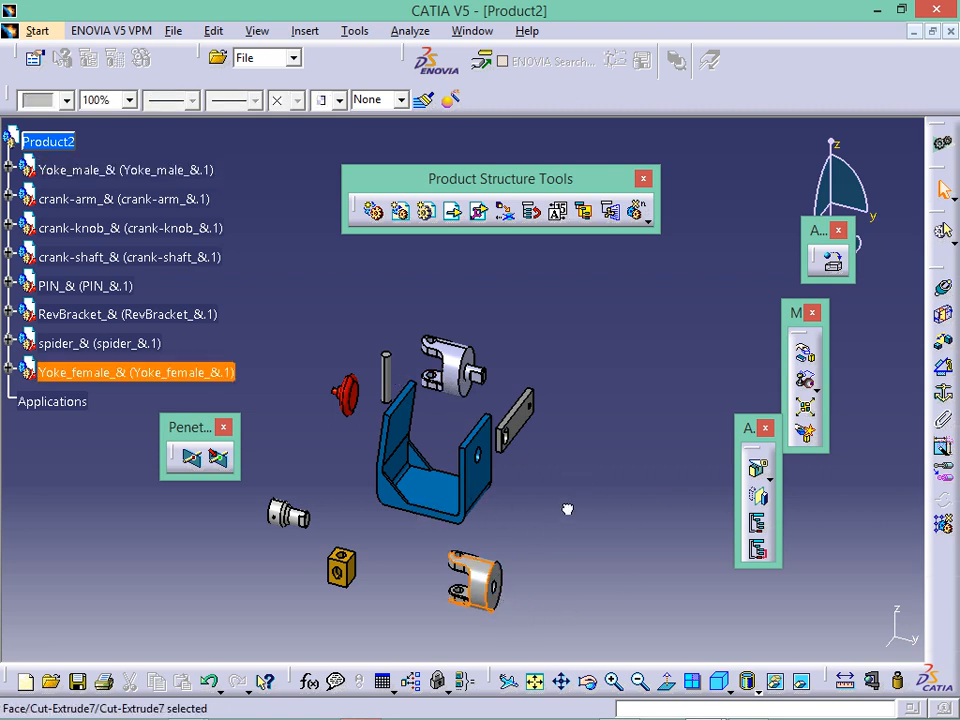
pyautogui.click(512, 412)
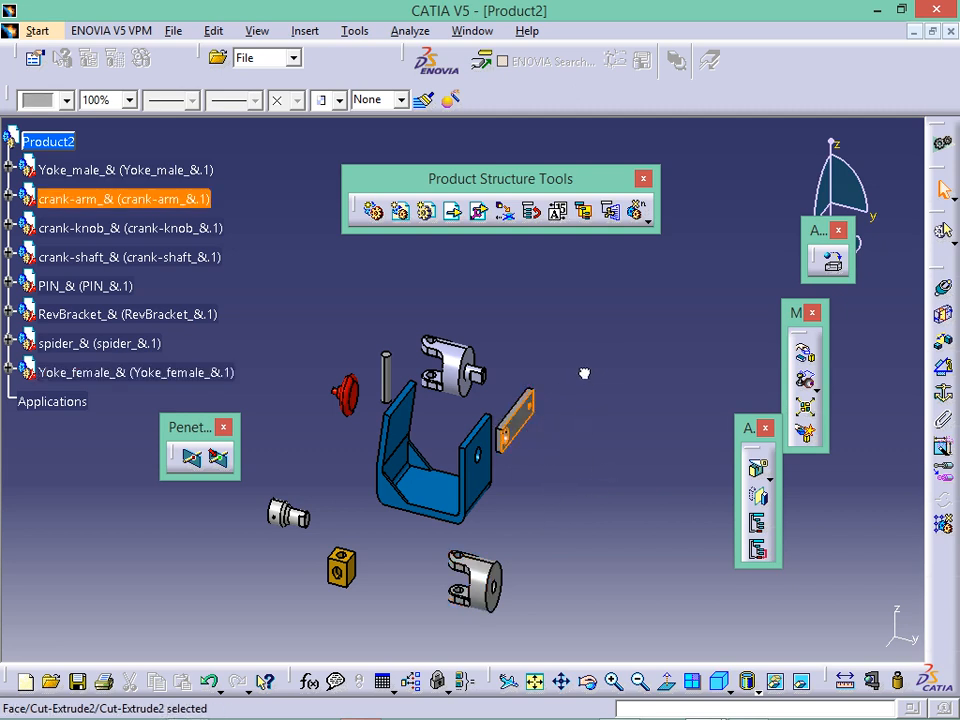
pyautogui.click(432, 372)
pyautogui.click(372, 367)
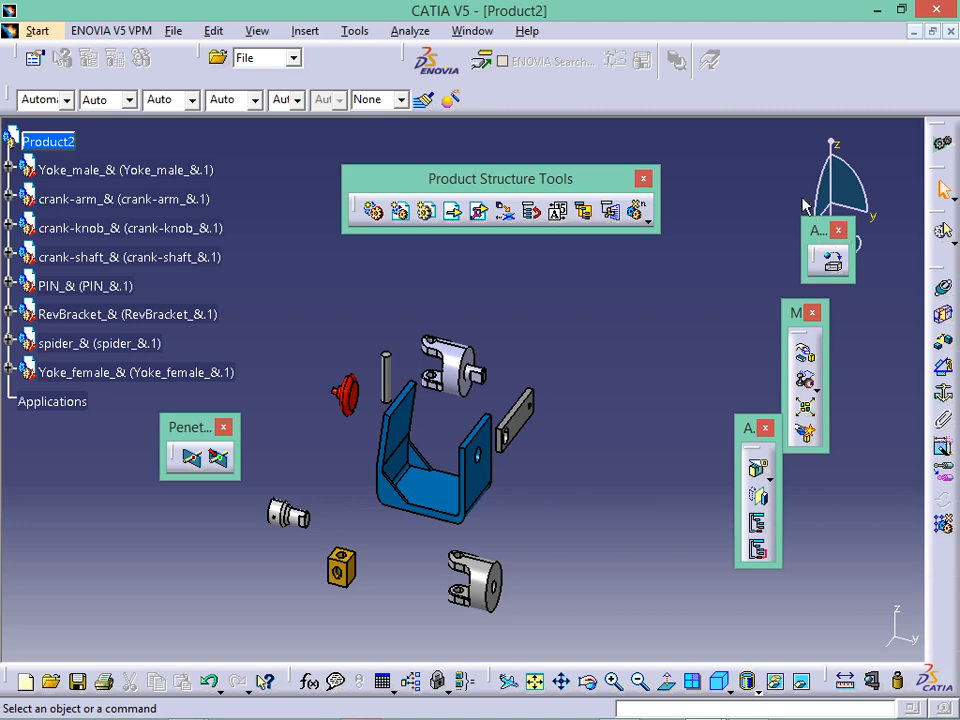
# Step: Move the Apply Material toolbar clear of the compass and attach the compass to the side face of RevBracket_&
pyautogui.moveTo(910, 410); pyautogui.dragTo(857, 374)
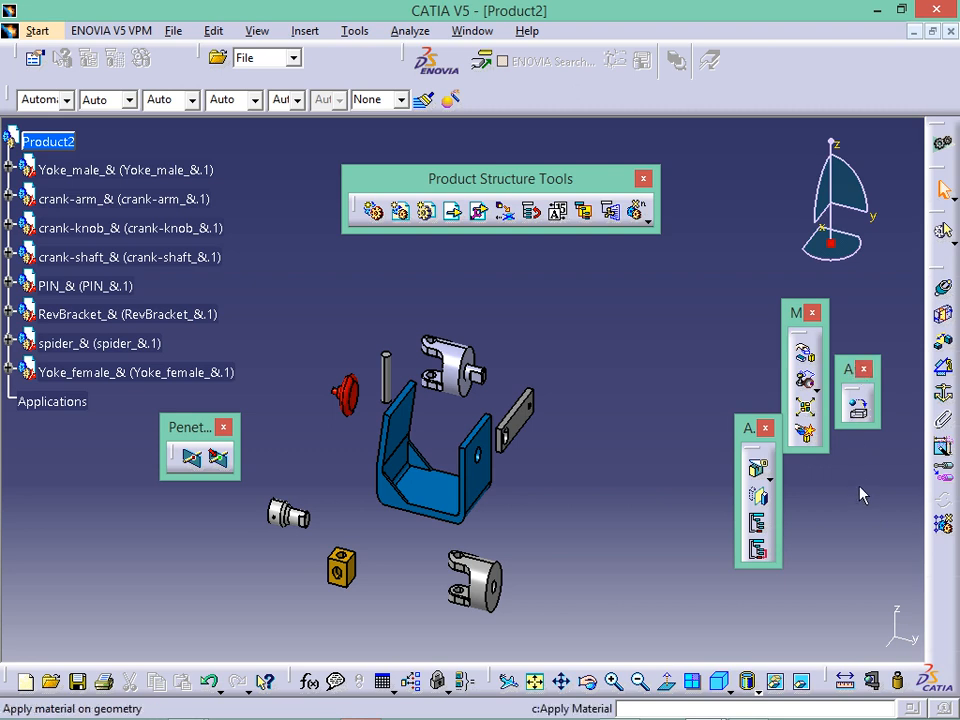
pyautogui.moveTo(848, 369); pyautogui.dragTo(852, 474)
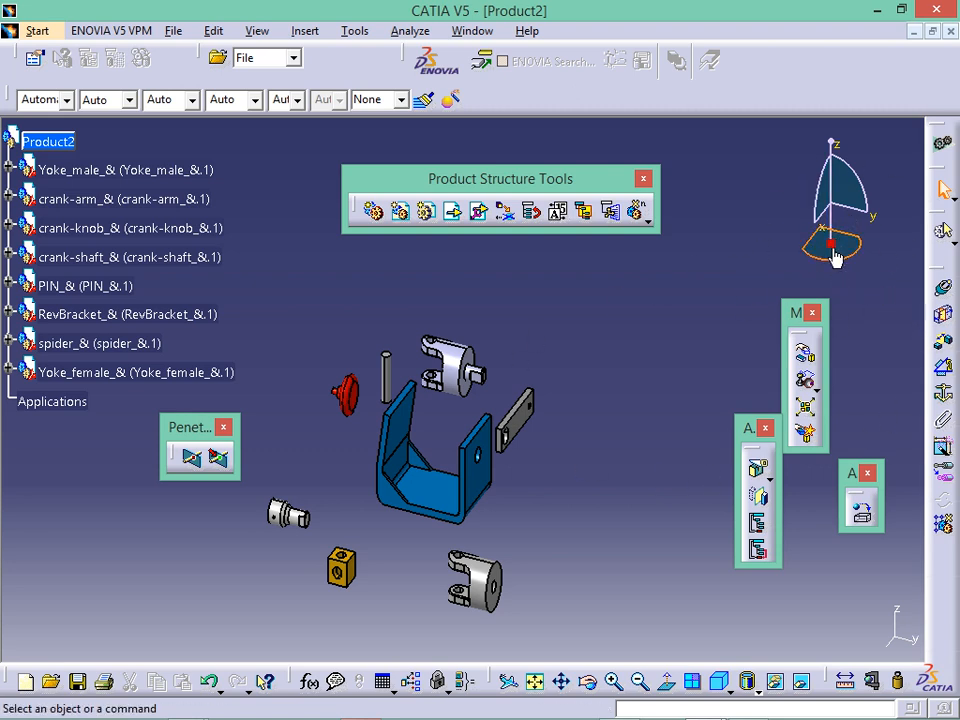
pyautogui.moveTo(838, 250); pyautogui.dragTo(482, 487)
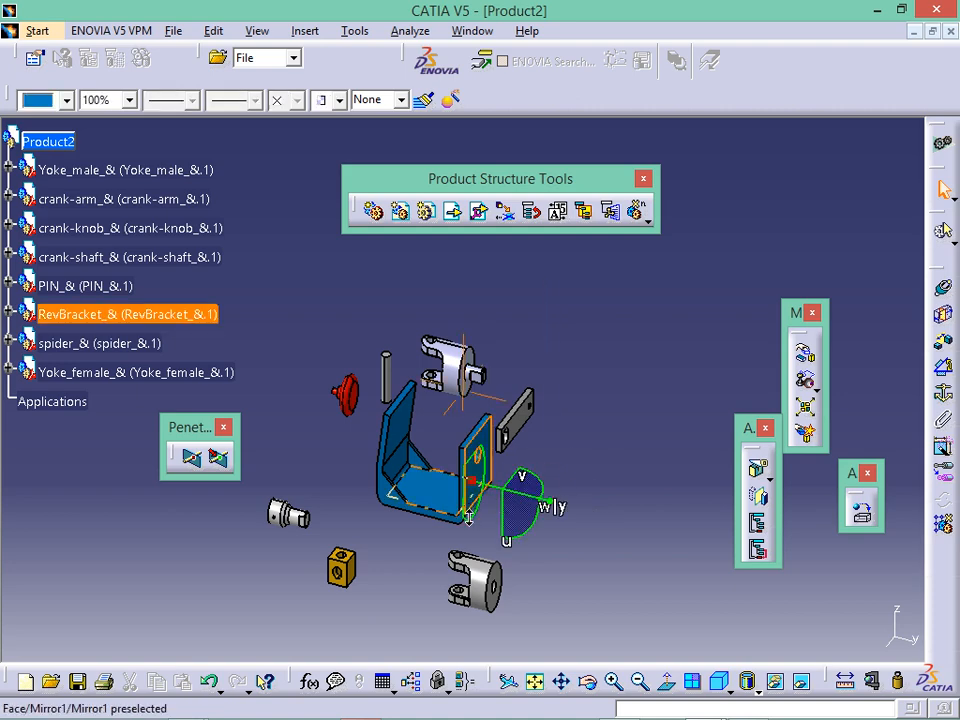
pyautogui.moveTo(469, 517); pyautogui.dragTo(488, 379, button='middle')
pyautogui.moveTo(502, 508); pyautogui.dragTo(535, 345, button='middle')
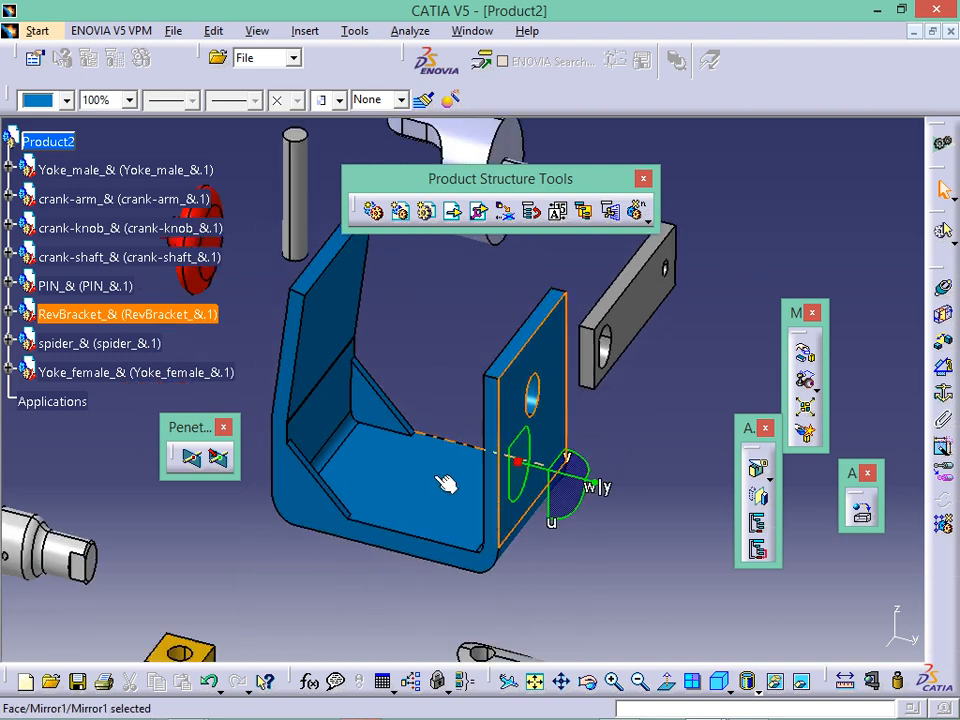
# Step: Select RevBracket_& and crank-arm_& together, then translate them along the compass's y direction and rotate them with the compass
pyautogui.click(480, 572)
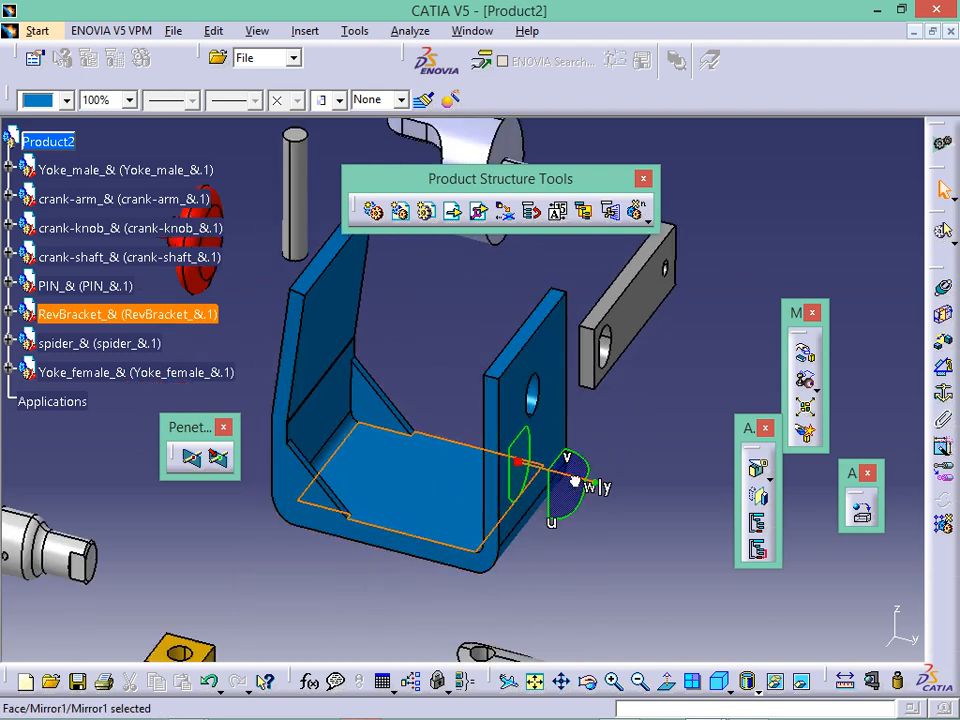
pyautogui.moveTo(575, 481); pyautogui.dragTo(555, 510)
pyautogui.moveTo(462, 523); pyautogui.dragTo(444, 596, button='middle')
pyautogui.keyDown('ctrl'); pyautogui.click(618, 442); pyautogui.keyUp('ctrl')
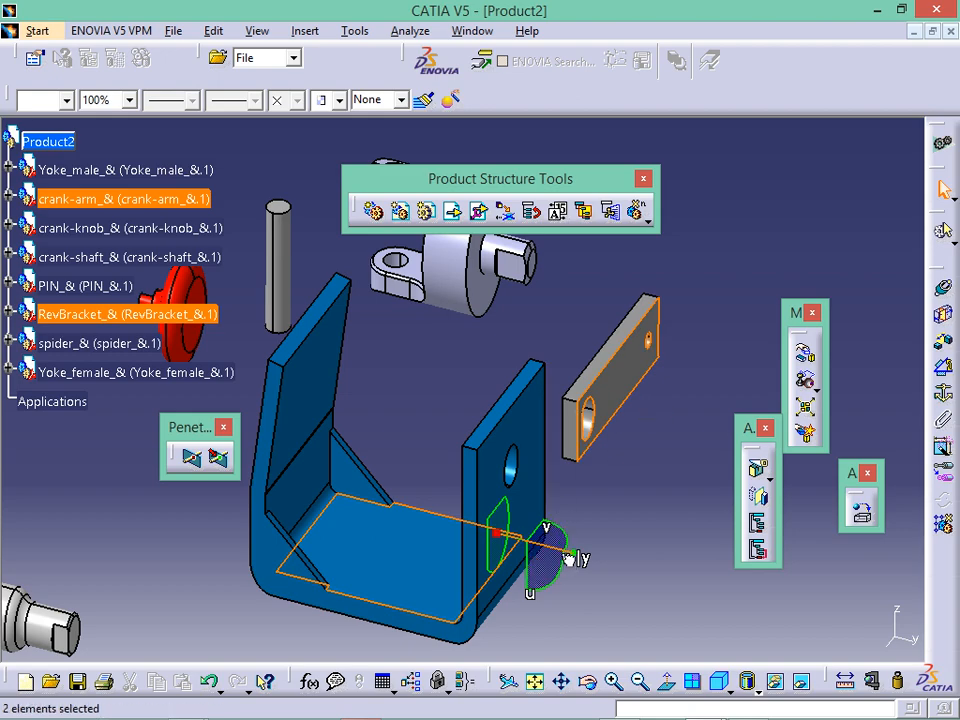
pyautogui.moveTo(568, 558); pyautogui.dragTo(649, 574)
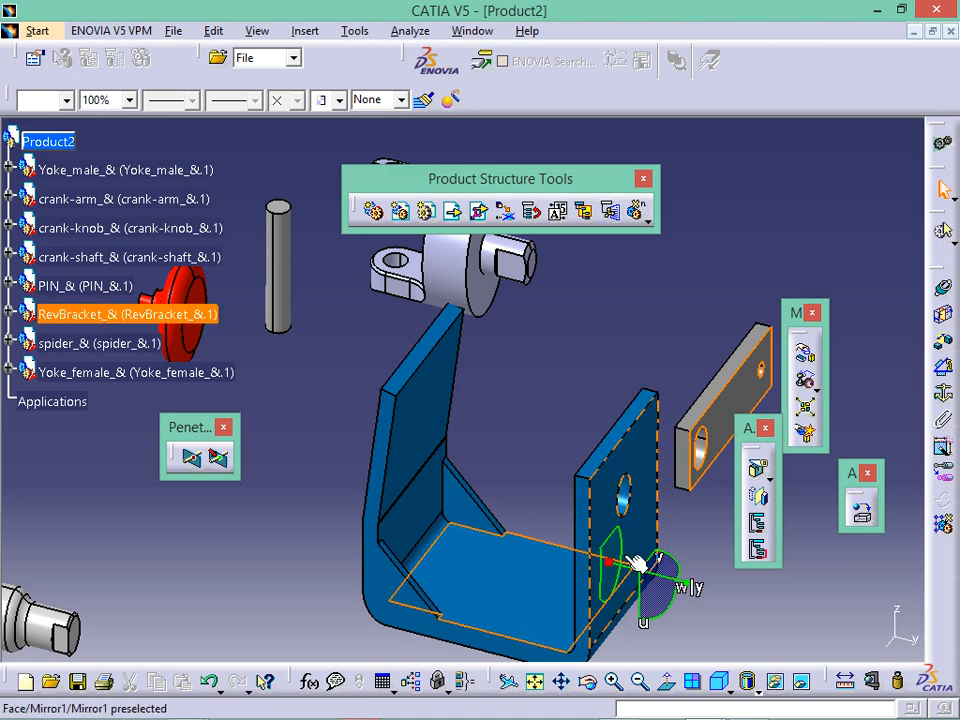
pyautogui.moveTo(630, 558); pyautogui.dragTo(638, 634)
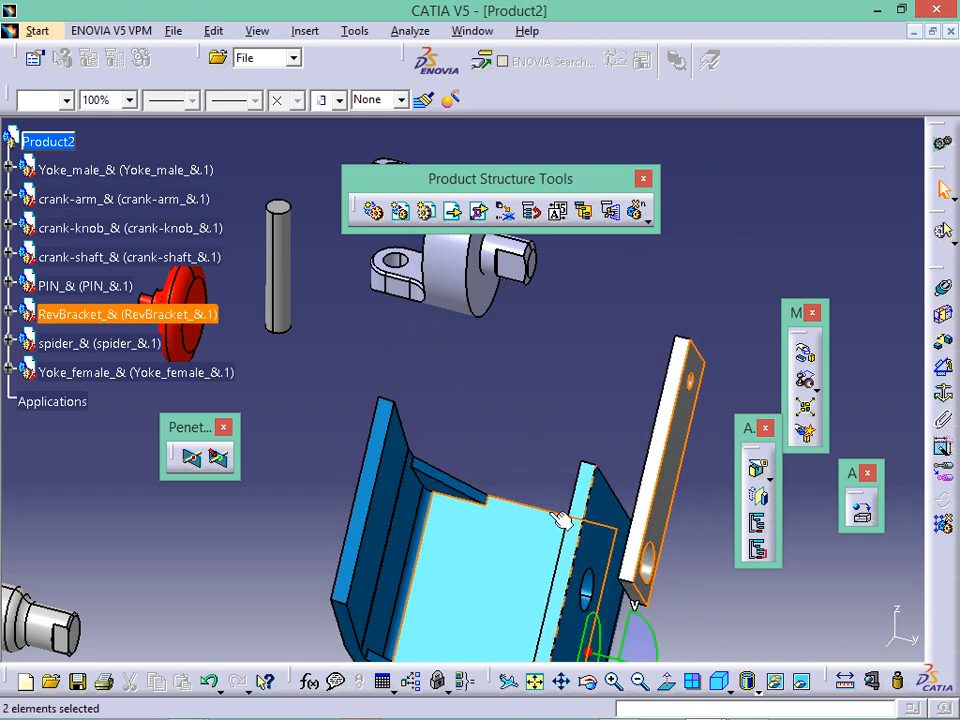
# Step: Detach the compass from RevBracket_& and reset it to its default orientation
pyautogui.moveTo(536, 490); pyautogui.dragTo(535, 414, button='middle')
pyautogui.click(594, 302)
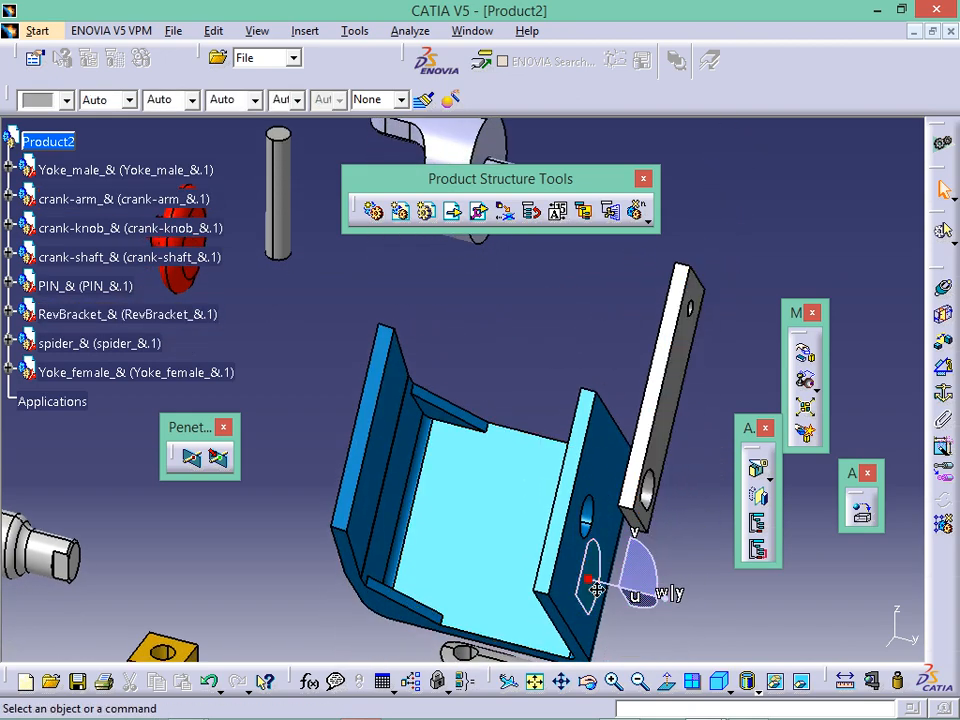
pyautogui.moveTo(591, 581); pyautogui.dragTo(607, 562)
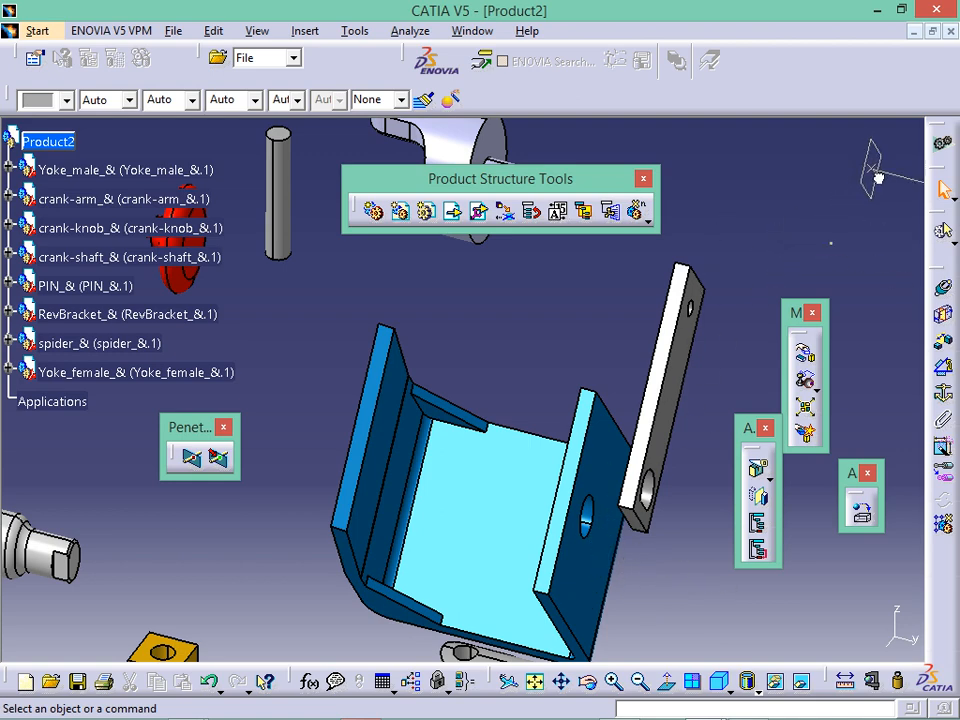
pyautogui.moveTo(879, 178); pyautogui.dragTo(873, 190)
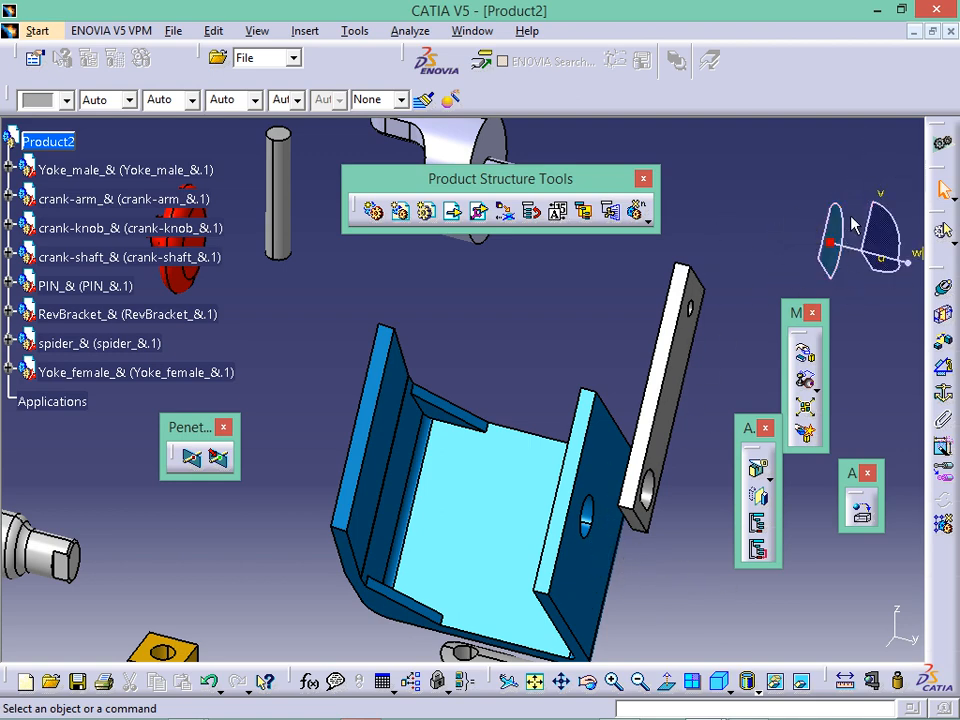
pyautogui.click(257, 31)
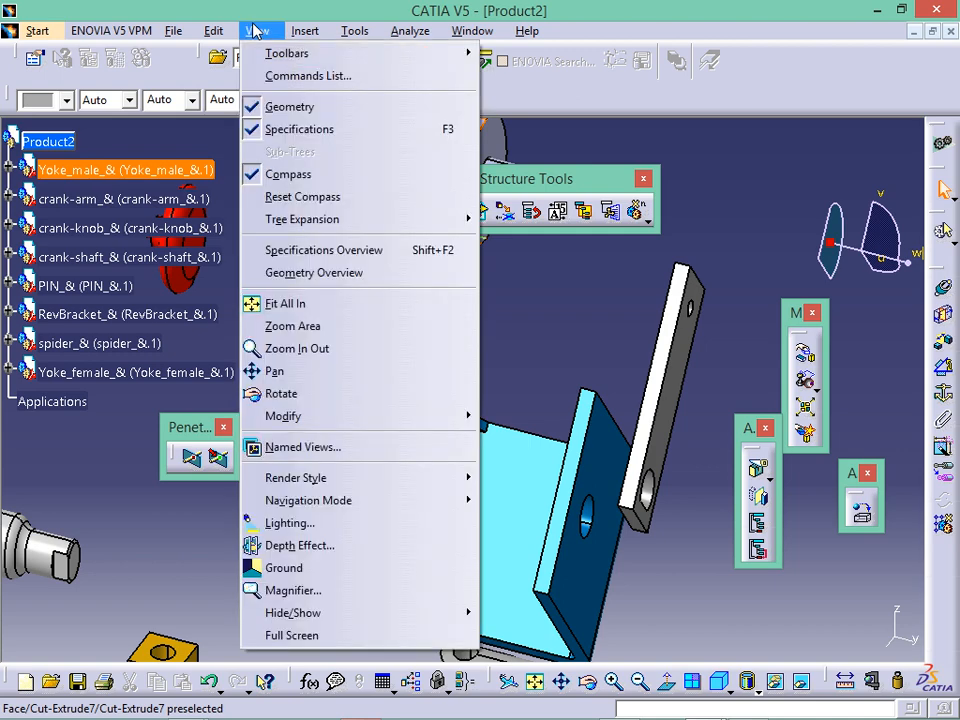
pyautogui.click(308, 197)
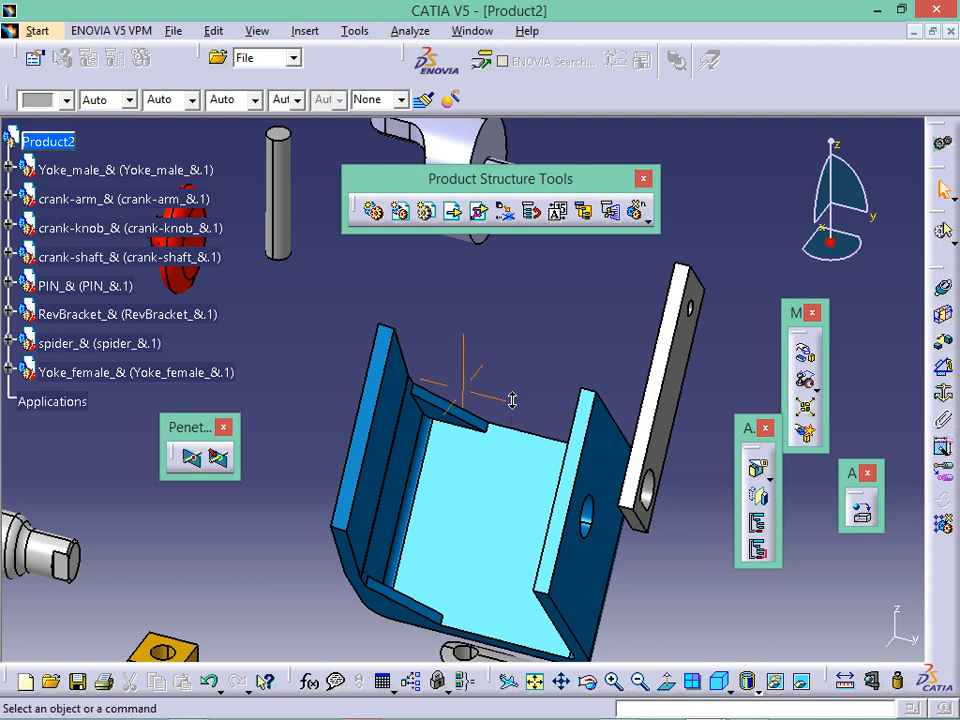
# Step: Attach the compass to the shaft-side face of Yoke_male_& and translate the male yoke with it
pyautogui.moveTo(512, 400); pyautogui.dragTo(522, 481, button='middle')
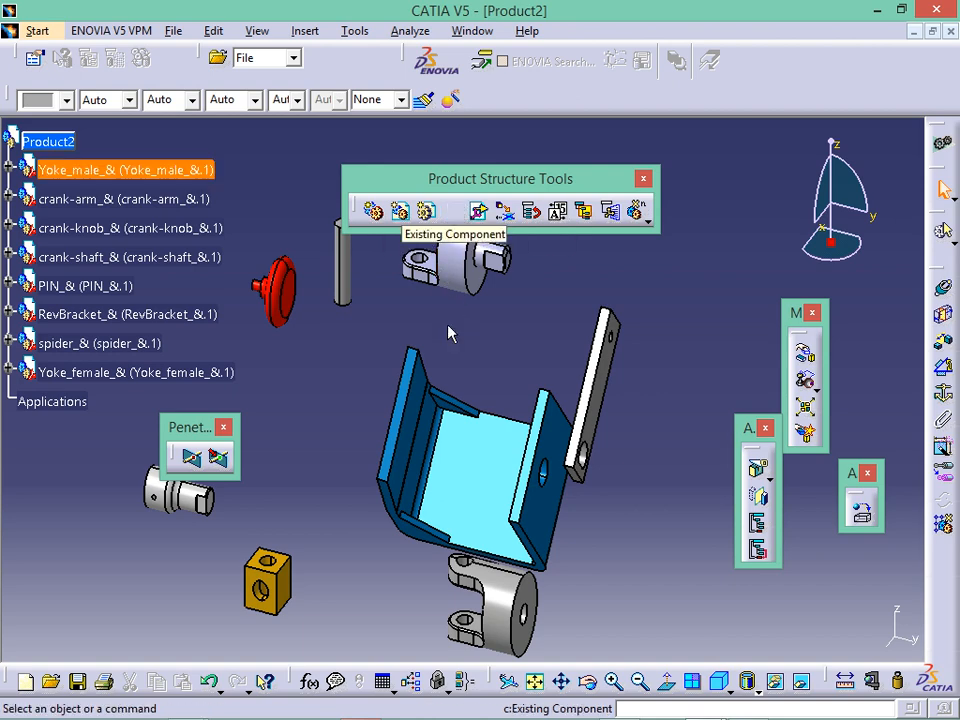
pyautogui.moveTo(525, 420); pyautogui.dragTo(552, 533, button='middle')
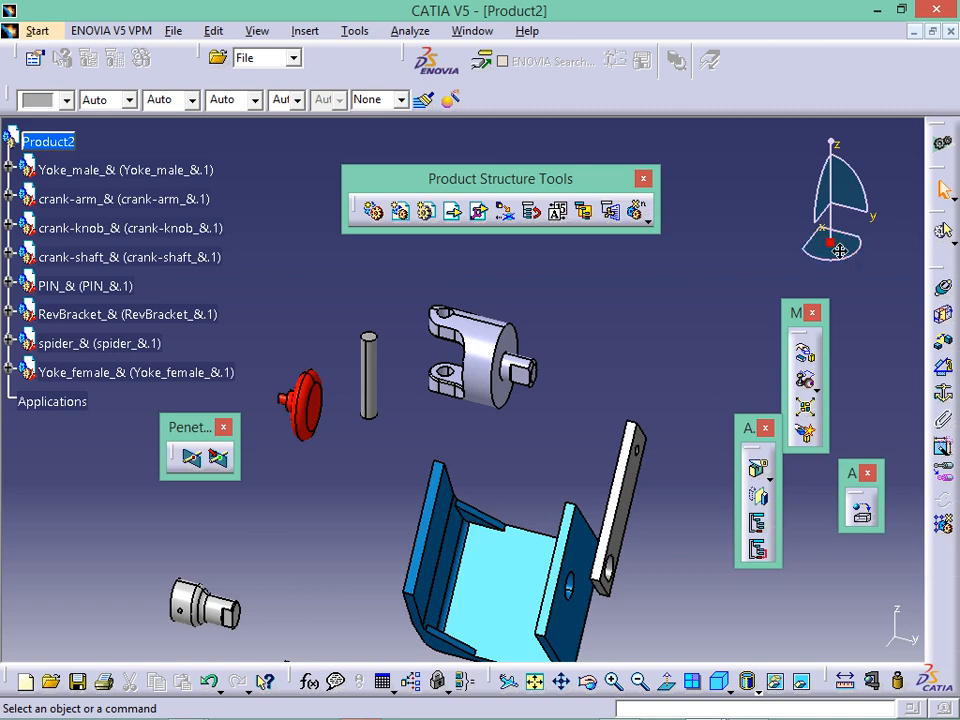
pyautogui.moveTo(839, 251); pyautogui.dragTo(503, 371)
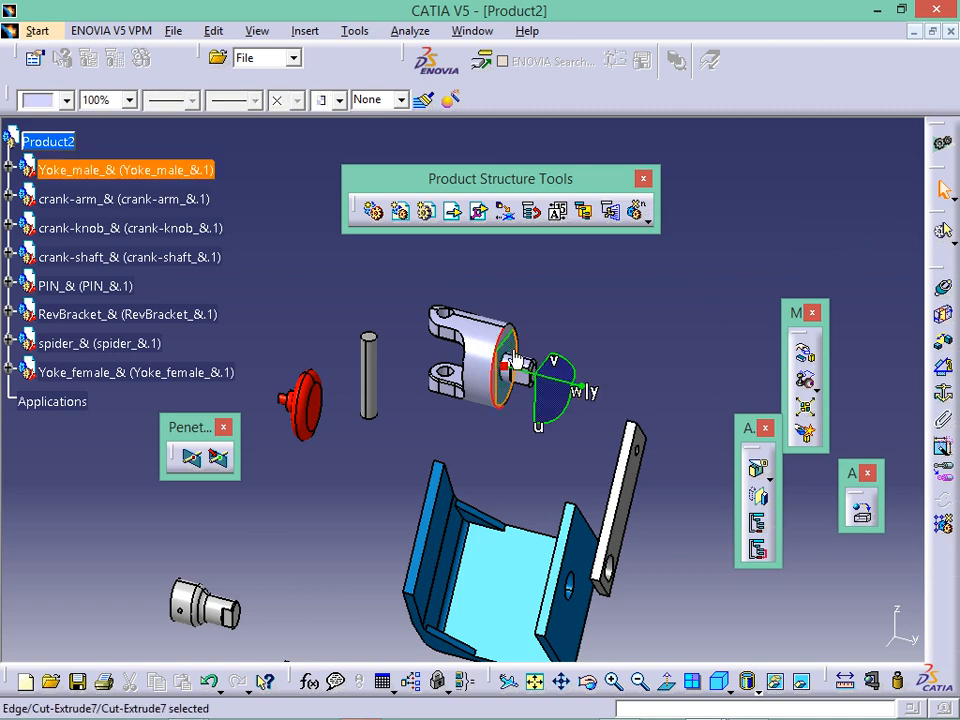
pyautogui.keyDown('ctrl'); pyautogui.moveTo(514, 357); pyautogui.dragTo(530, 217, button='middle'); pyautogui.keyUp('ctrl')
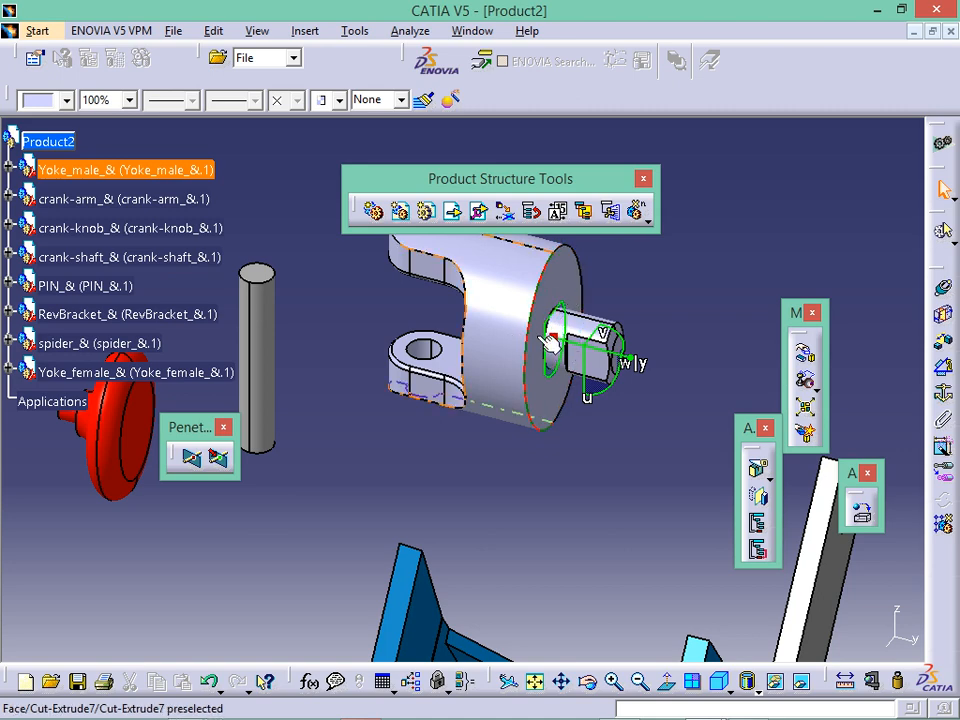
pyautogui.moveTo(549, 341); pyautogui.dragTo(603, 402)
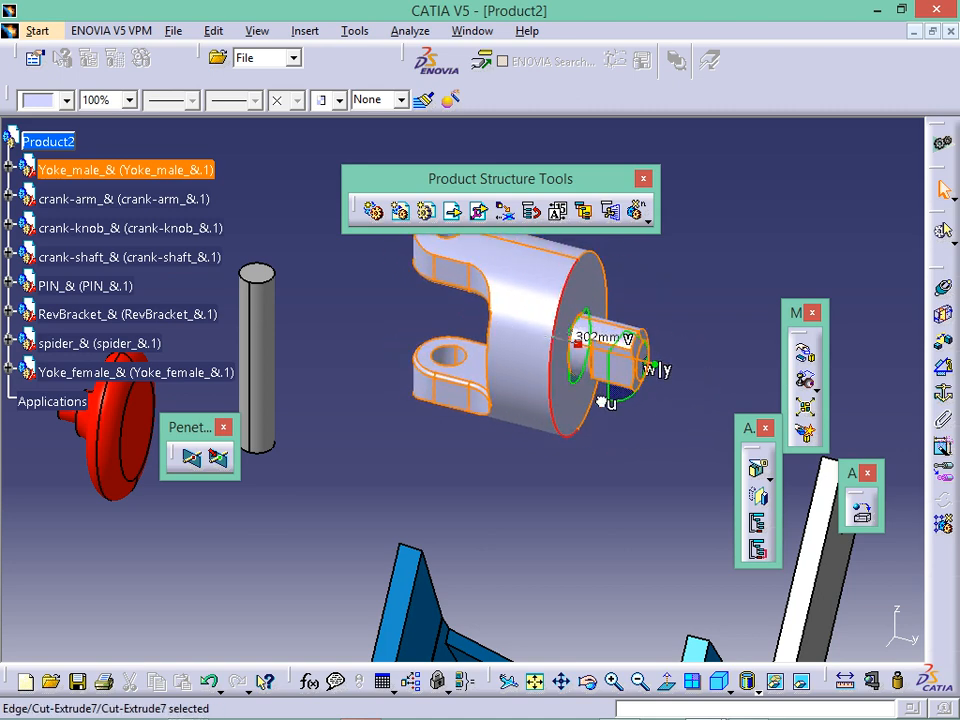
pyautogui.click(748, 270)
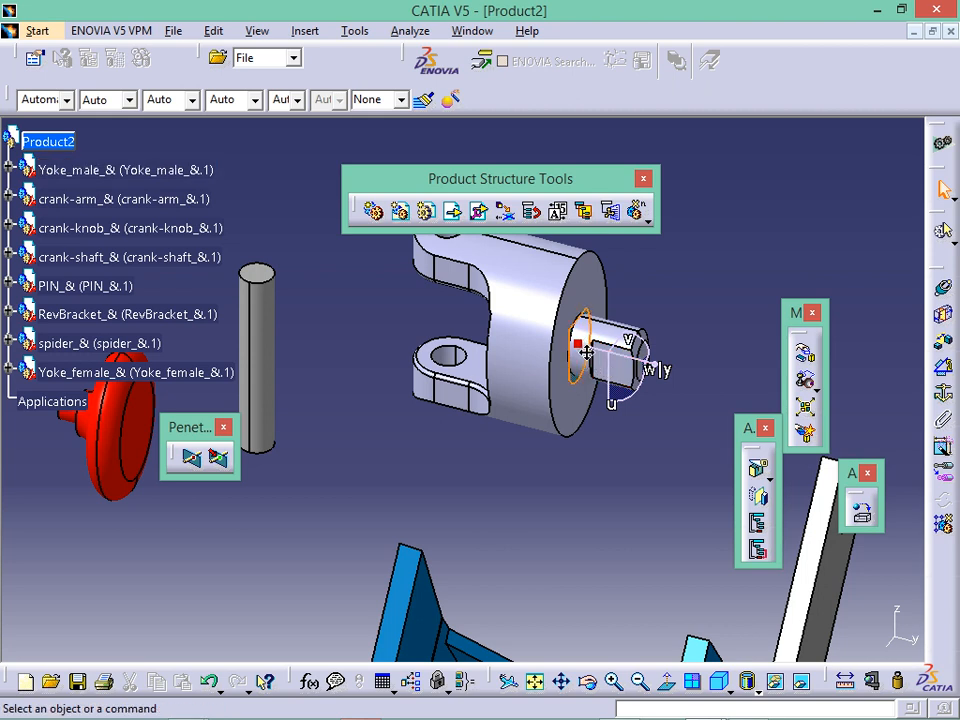
# Step: Attach the compass to the top face of PIN_& and move the pin closer to the male yoke
pyautogui.moveTo(260, 293); pyautogui.dragTo(276, 265)
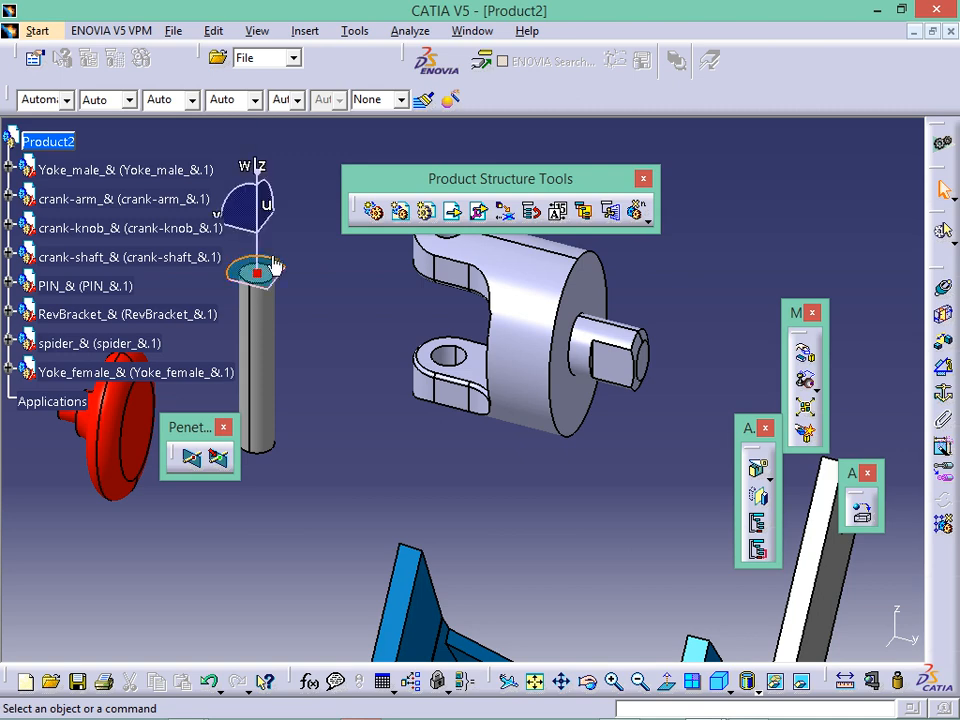
pyautogui.moveTo(362, 390); pyautogui.dragTo(460, 526, button='middle')
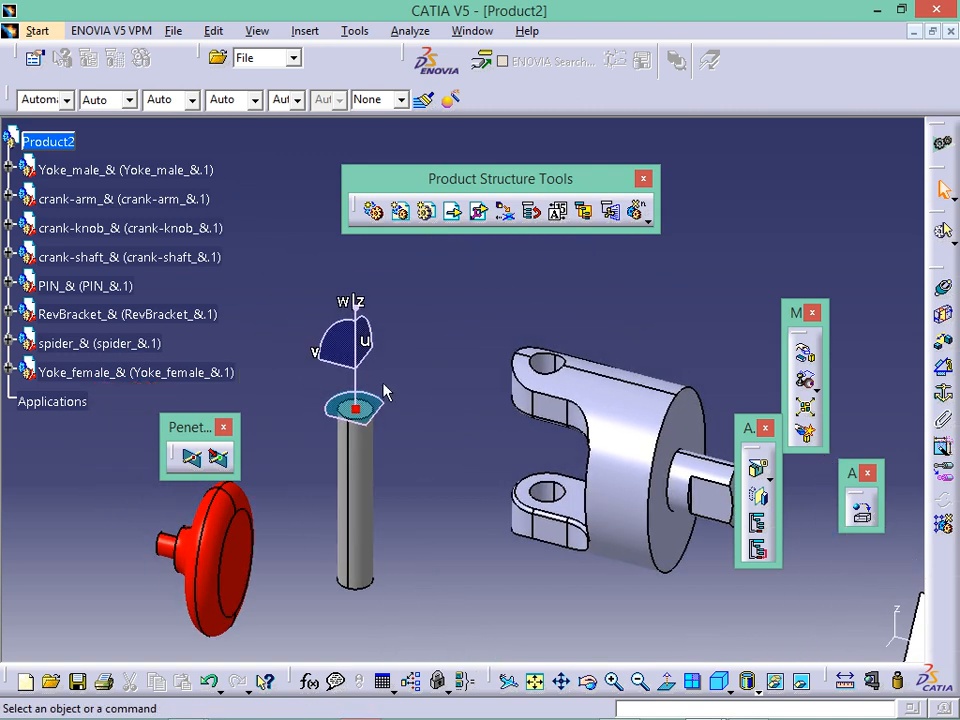
pyautogui.moveTo(362, 388)
pyautogui.mouseDown()
pyautogui.moveTo(370, 356)
pyautogui.moveTo(370, 397)
pyautogui.mouseUp()
pyautogui.click(358, 516)
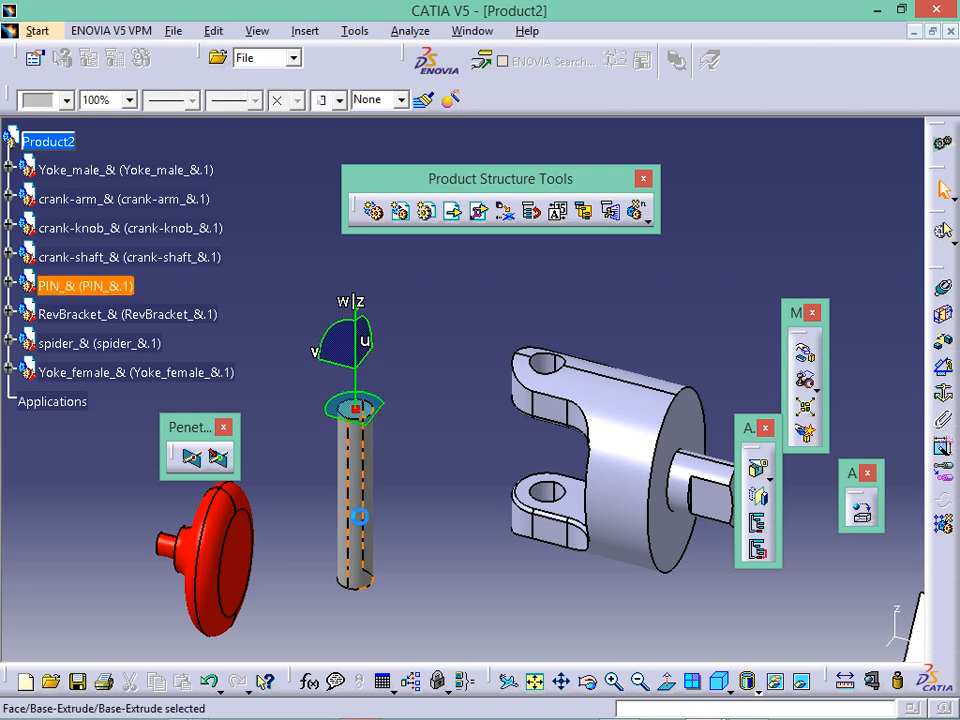
pyautogui.click(370, 458)
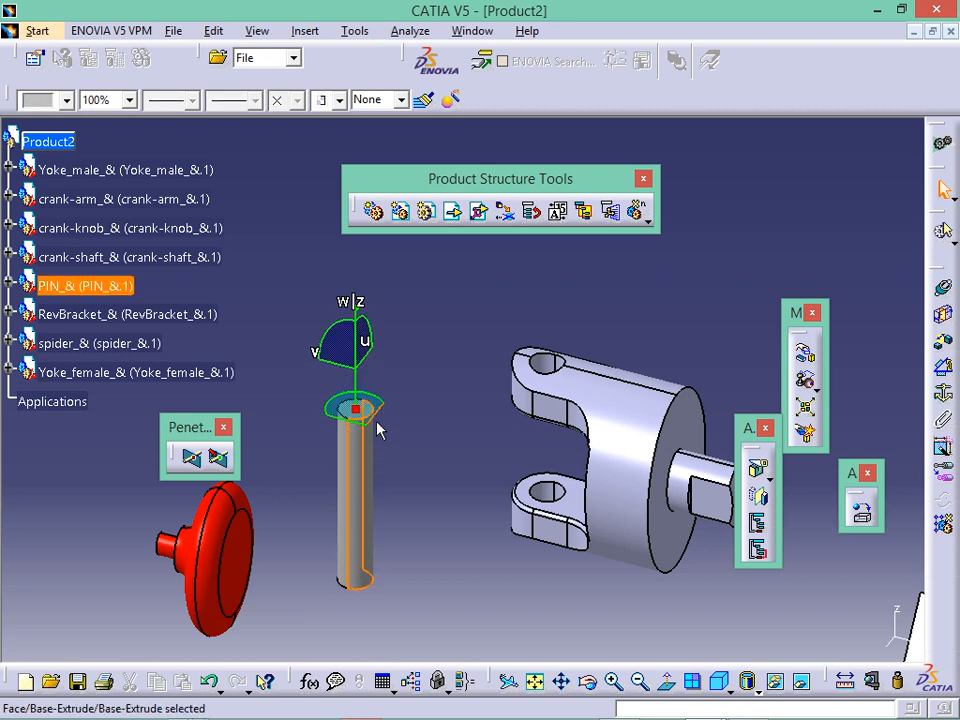
pyautogui.moveTo(383, 427); pyautogui.dragTo(444, 412)
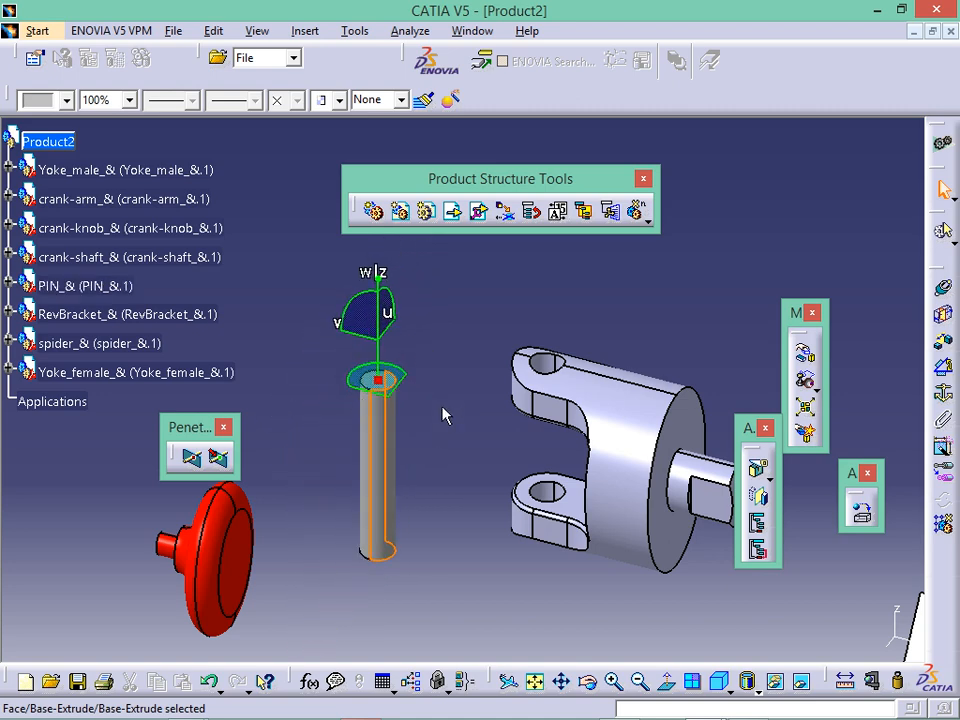
pyautogui.click(647, 342)
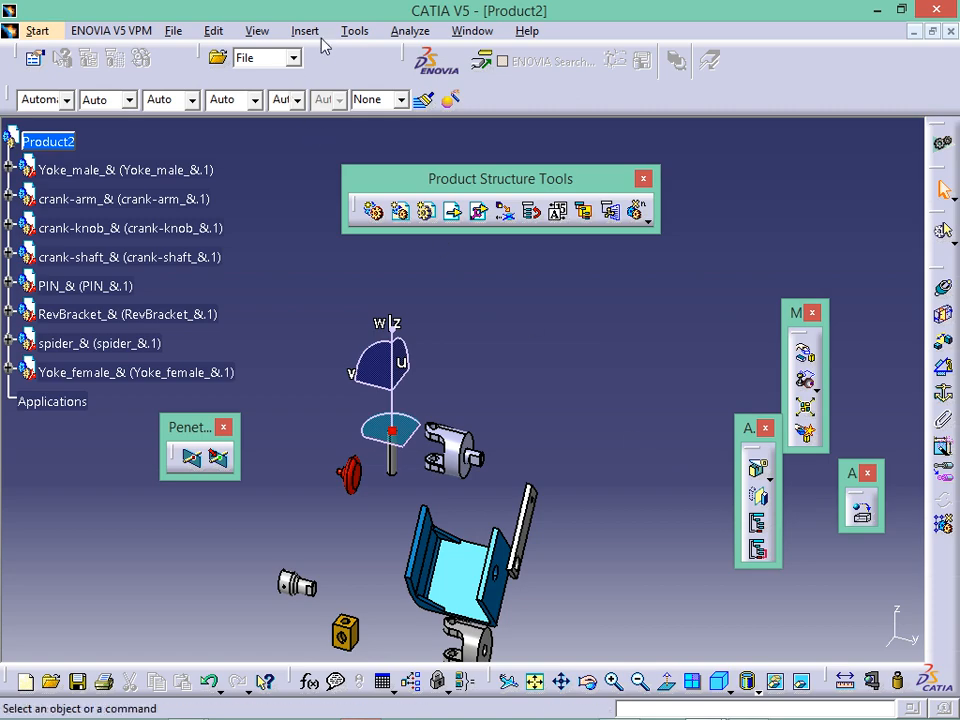
# Step: Reset the compass from the pin to its default position and orientation
pyautogui.click(306, 31)
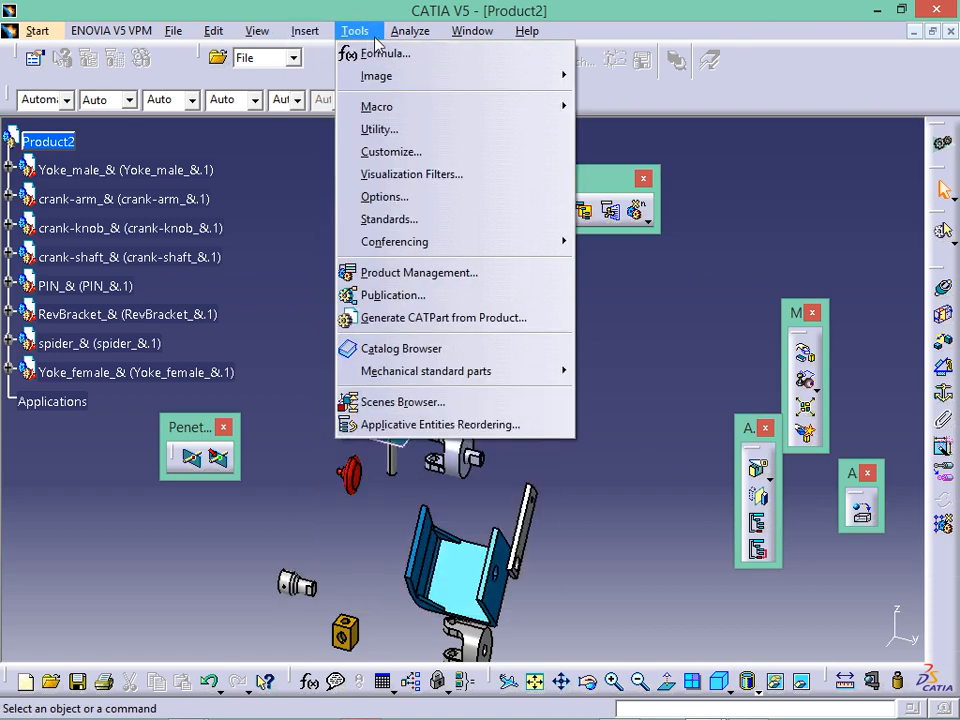
pyautogui.moveTo(257, 31)
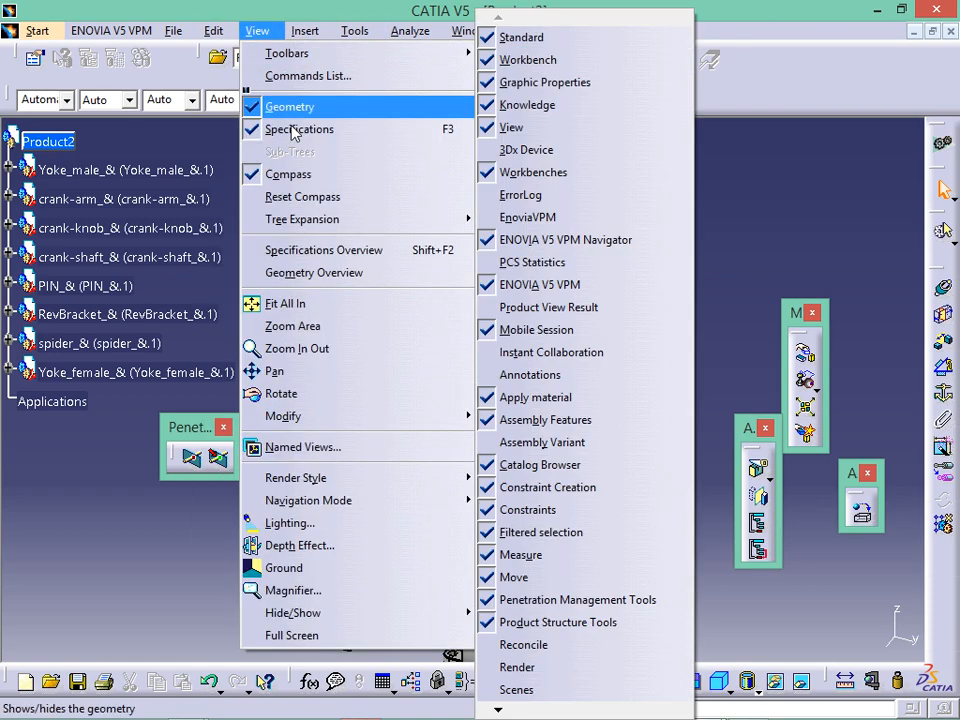
pyautogui.click(298, 198)
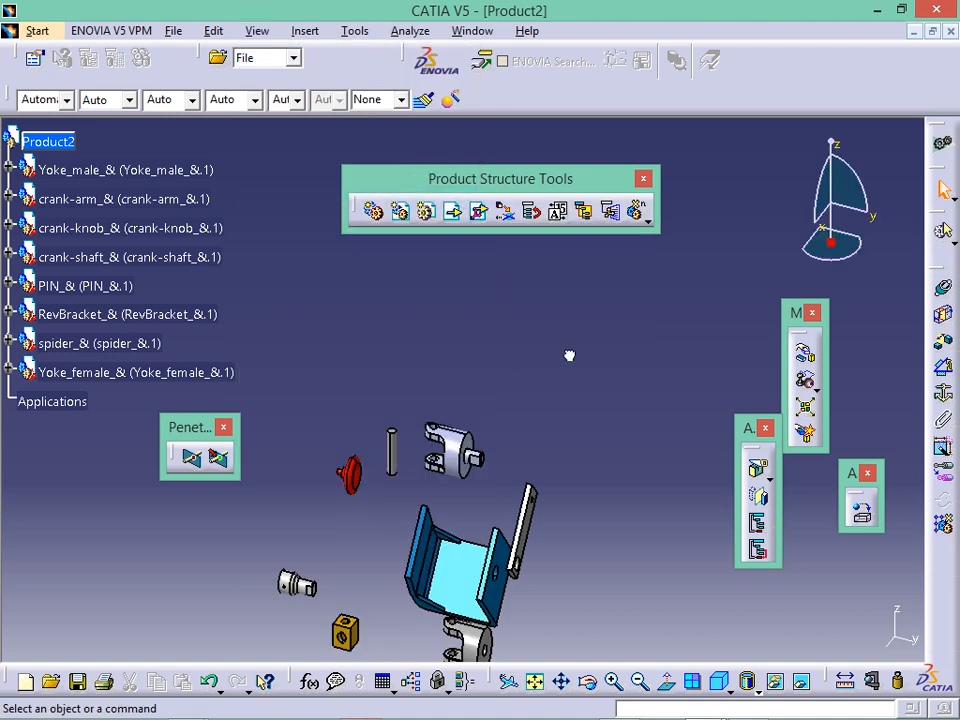
# Step: Select the Yoke_male_& component in the tree and set its colour to blue
pyautogui.moveTo(600, 548); pyautogui.dragTo(656, 372, button='middle')
pyautogui.moveTo(598, 414); pyautogui.dragTo(594, 470, button='middle')
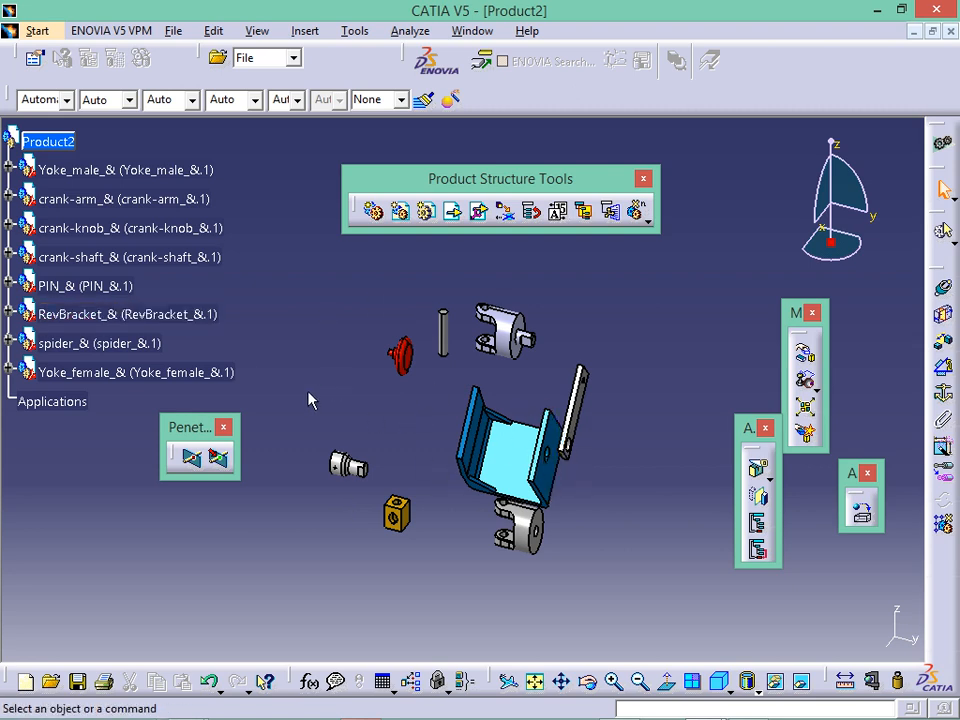
pyautogui.click(515, 333)
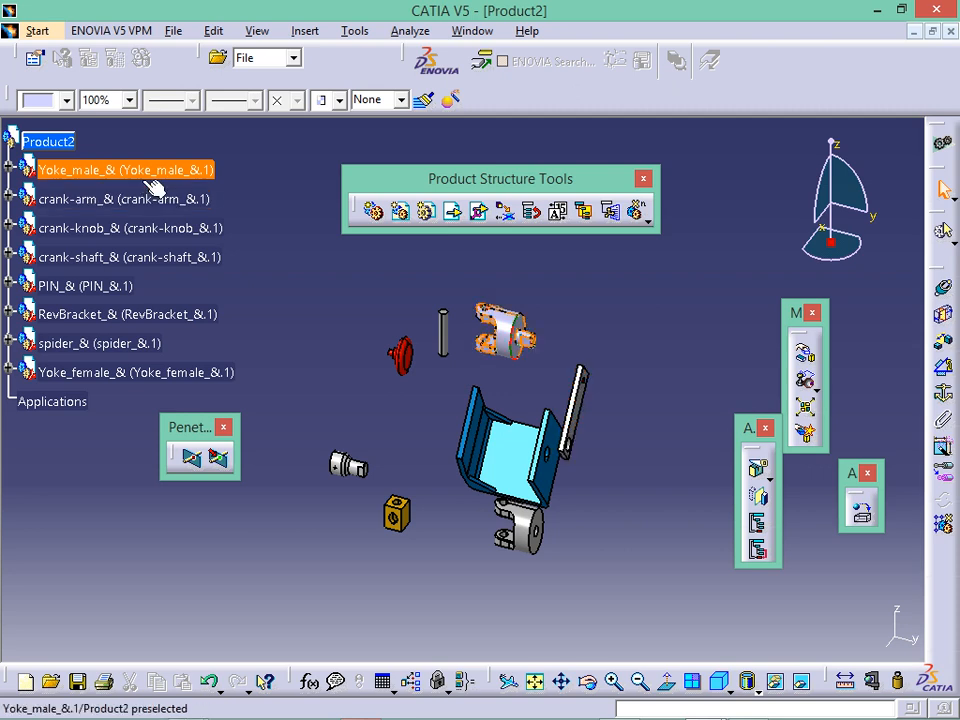
pyautogui.click(180, 169)
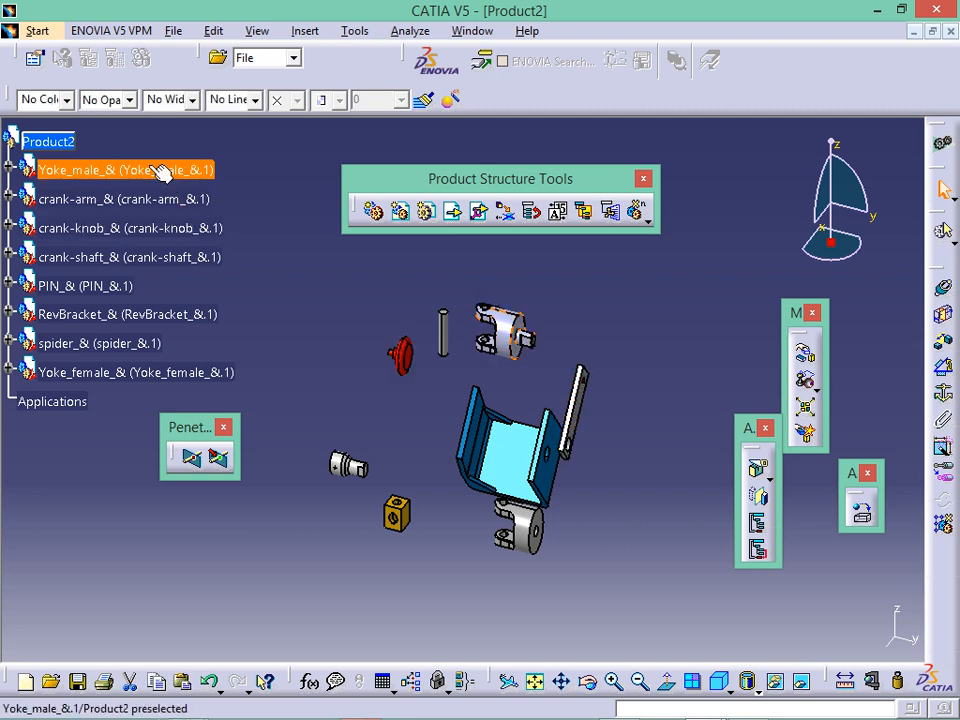
pyautogui.click(66, 99)
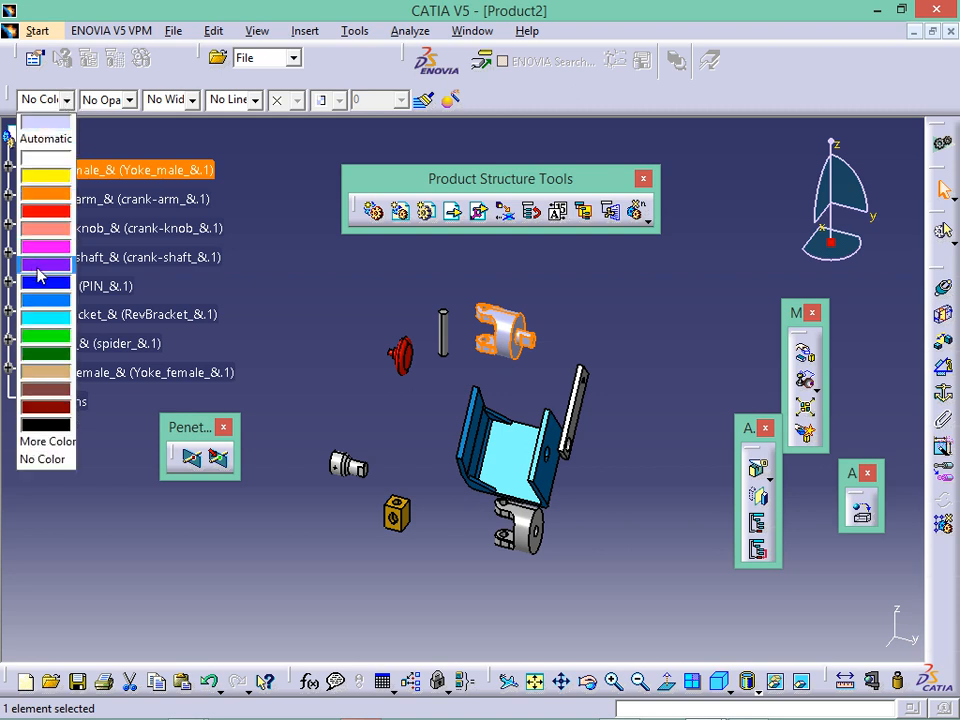
pyautogui.click(51, 290)
pyautogui.click(322, 298)
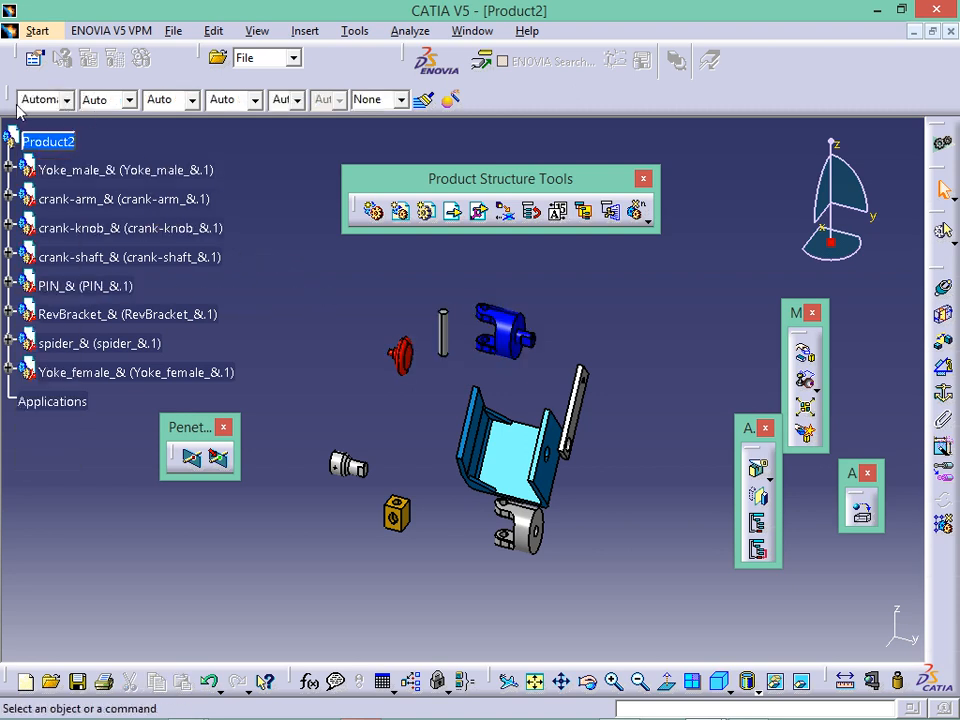
# Step: Undock the Graphic Properties toolbar and dock it again in the row just below the menu bar
pyautogui.moveTo(10, 100); pyautogui.dragTo(360, 294)
pyautogui.rightClick(948, 580)
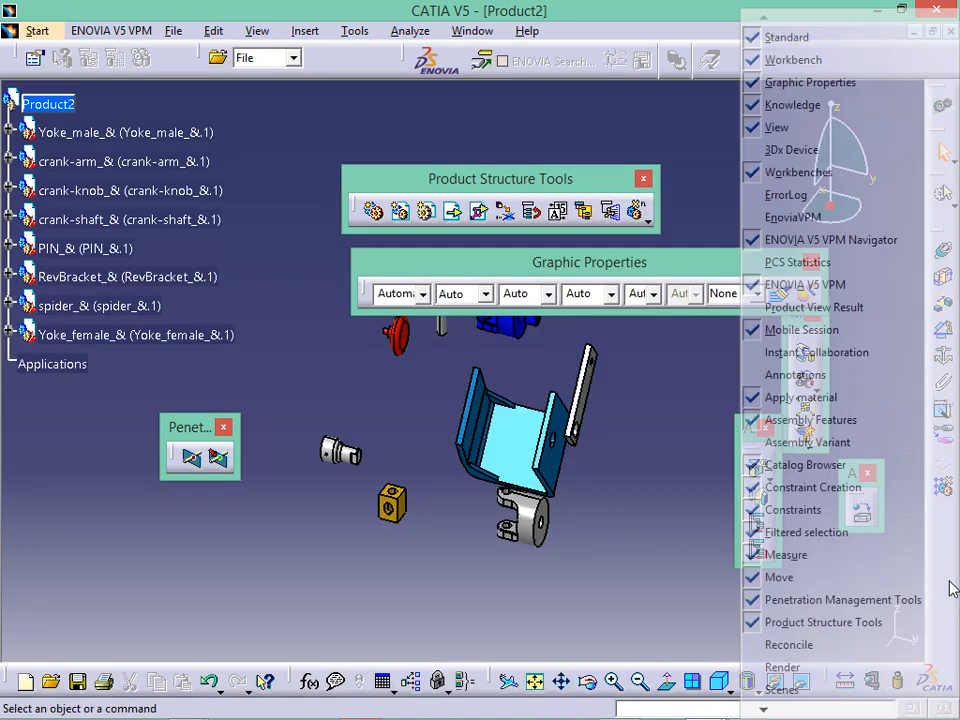
pyautogui.click(390, 129)
pyautogui.moveTo(367, 263); pyautogui.dragTo(72, 57)
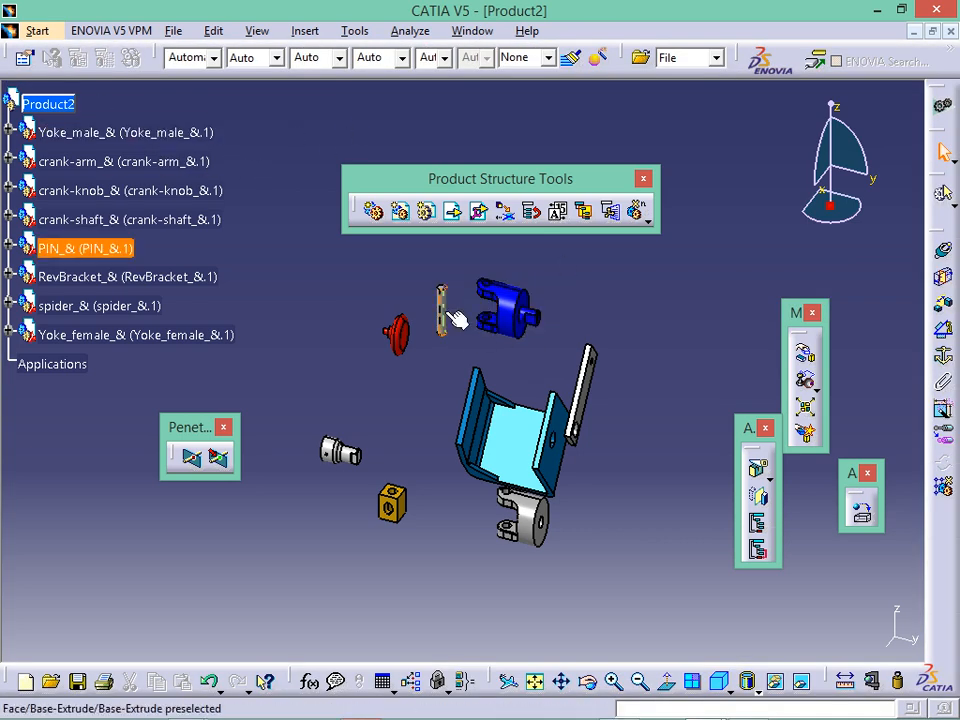
# Step: Select the PIN_& component in the tree and set its colour to green
pyautogui.click(78, 248)
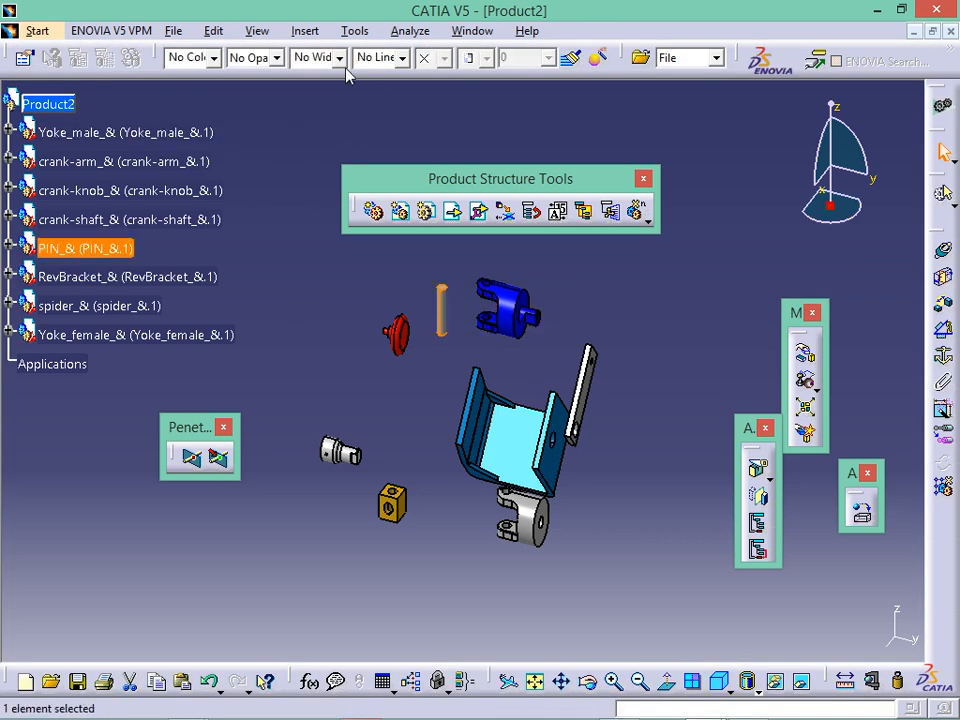
pyautogui.click(200, 58)
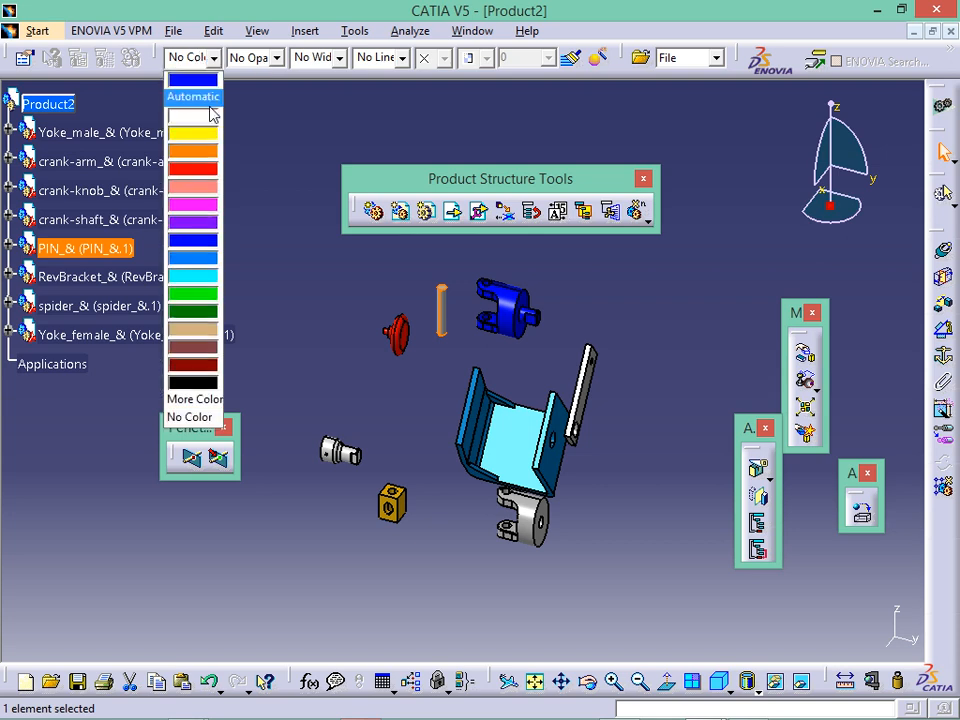
pyautogui.click(206, 306)
pyautogui.click(332, 268)
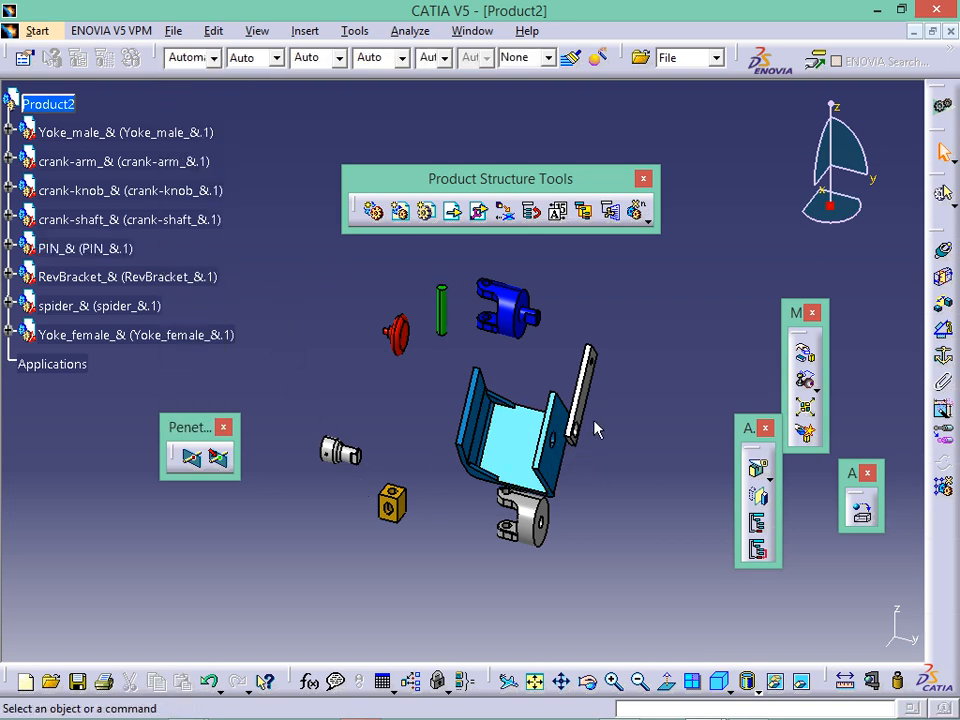
# Step: Select the crank-arm_& component in the tree and set its colour to light red
pyautogui.click(140, 166)
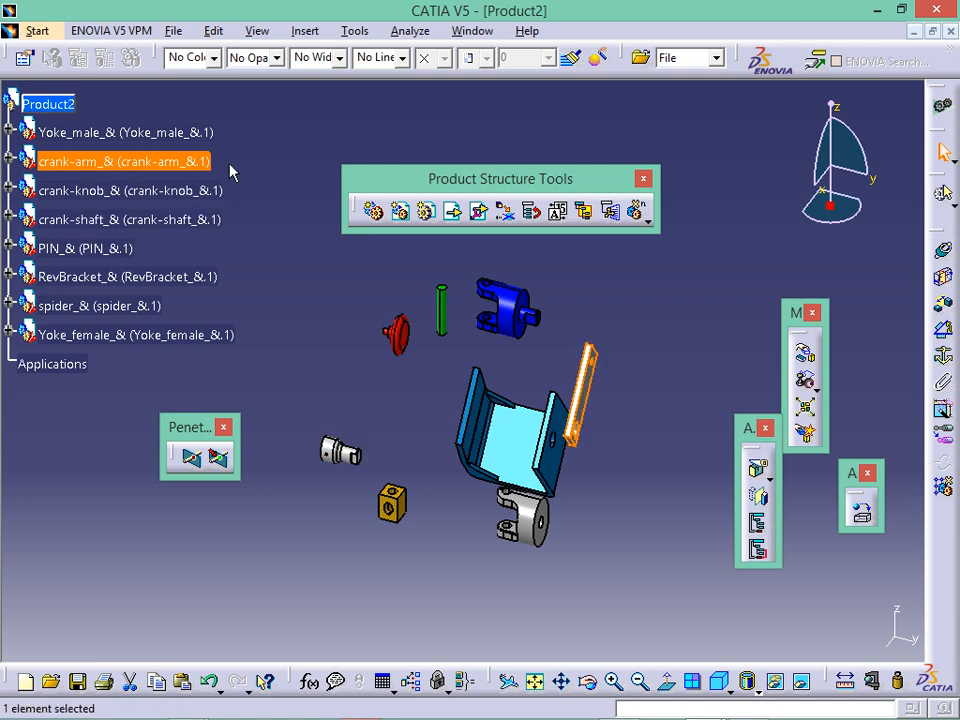
pyautogui.click(205, 58)
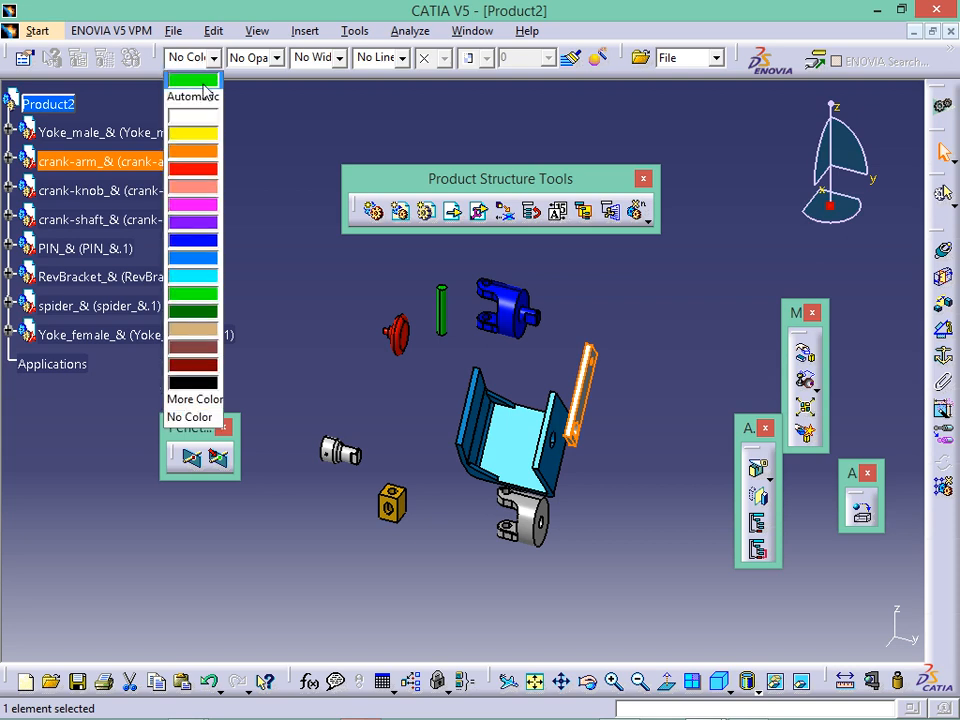
pyautogui.click(190, 318)
pyautogui.click(303, 341)
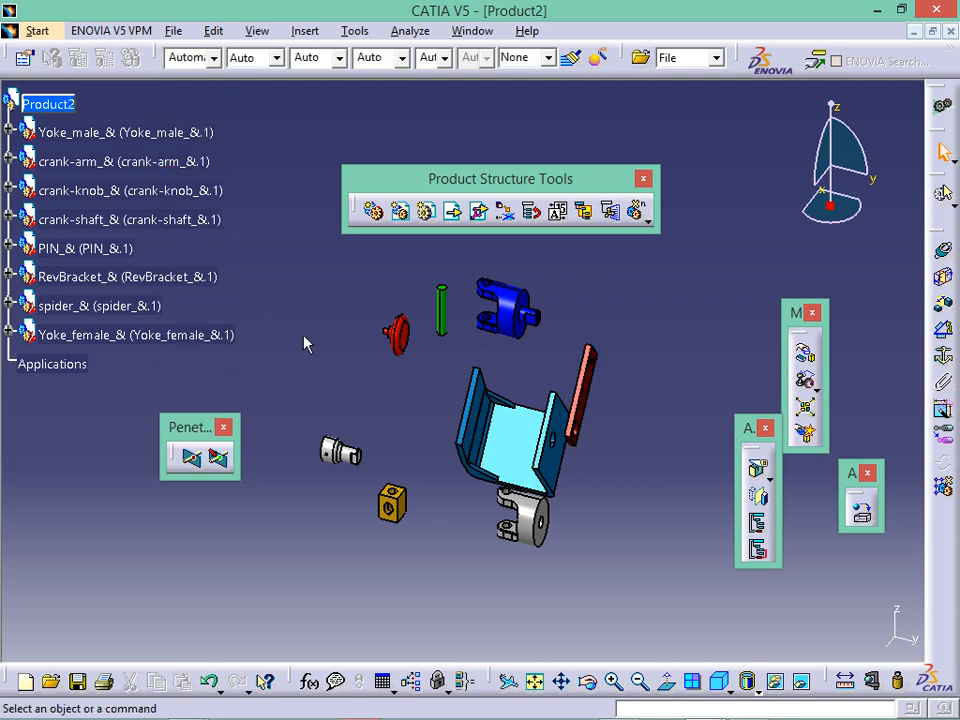
# Step: Select the crank-shaft_& component in the tree and set its colour to yellow
pyautogui.click(352, 451)
pyautogui.click(207, 221)
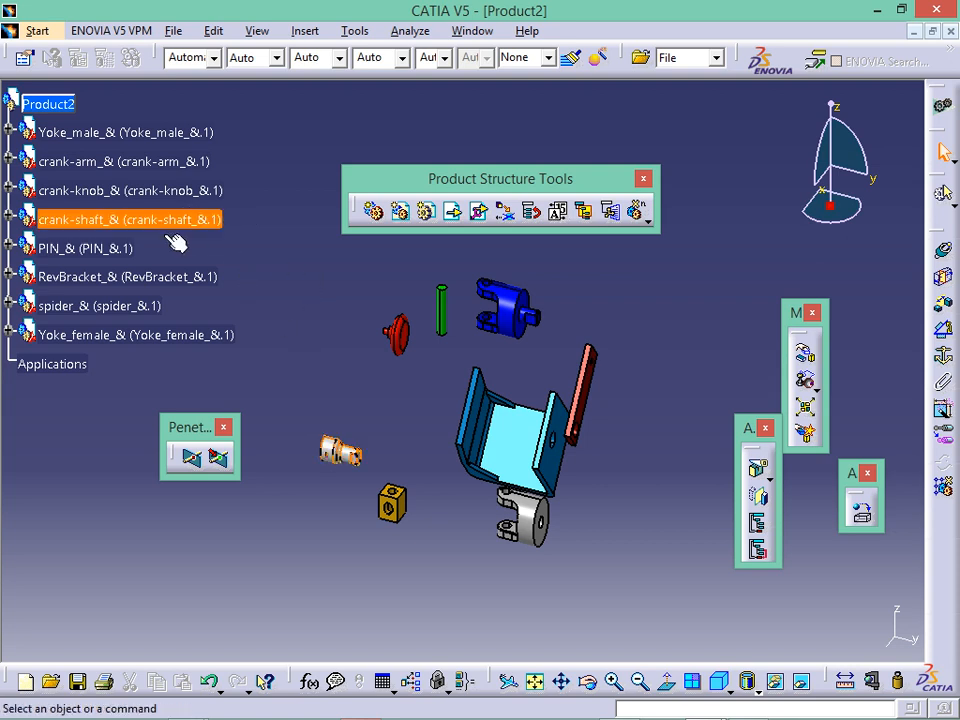
pyautogui.click(118, 224)
pyautogui.click(213, 58)
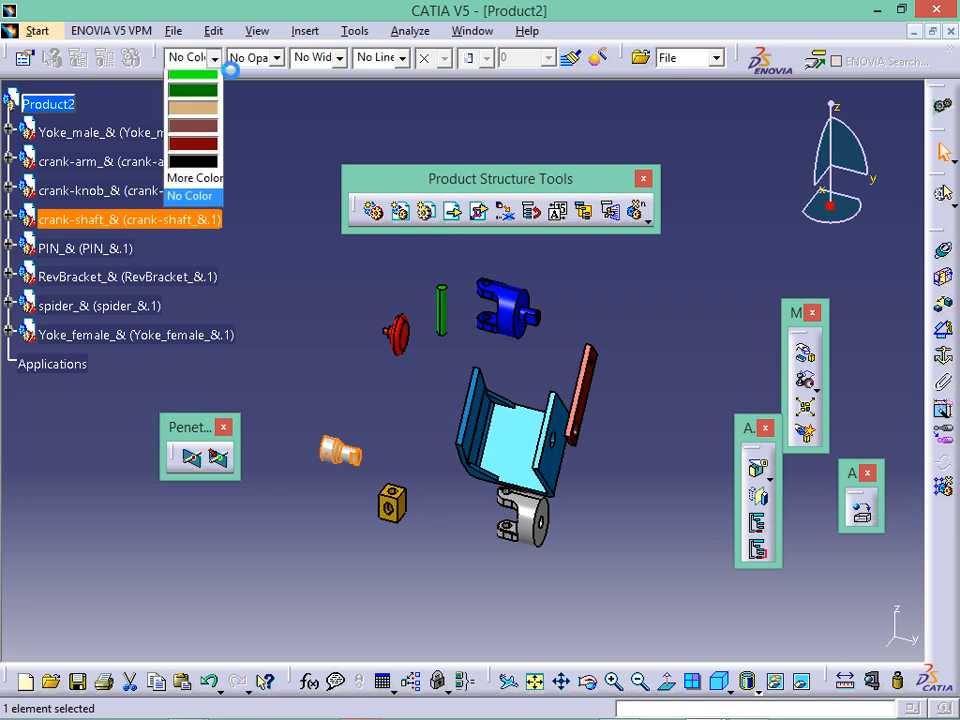
pyautogui.click(193, 133)
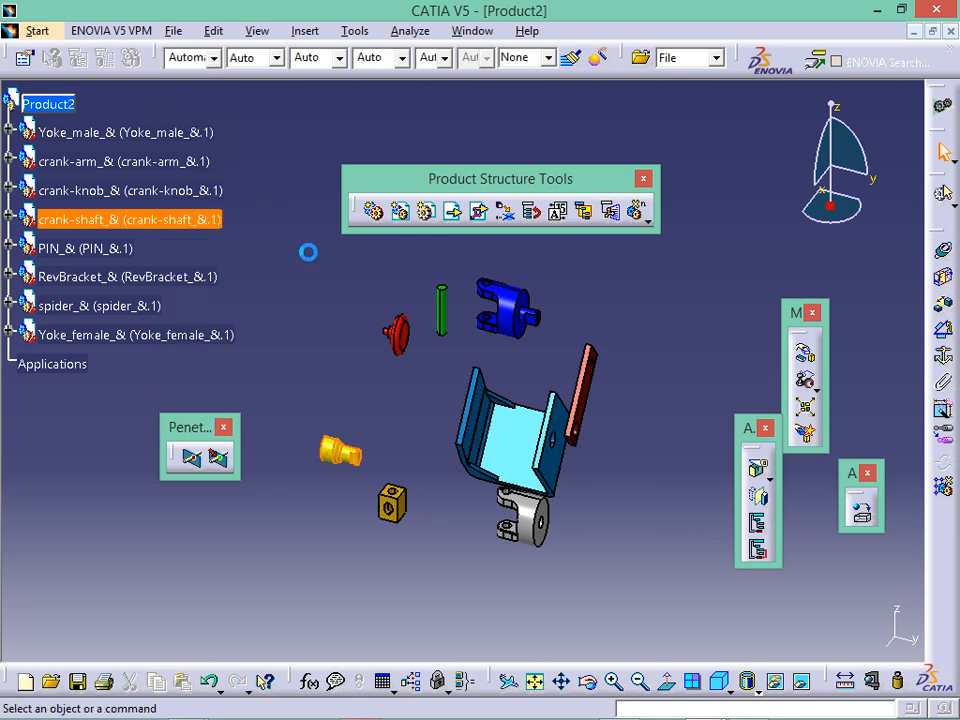
pyautogui.click(594, 508)
# Step: Set the outer face of Yoke_female_& to black, and give the whole Yoke_female_& component the same colour
pyautogui.click(540, 525)
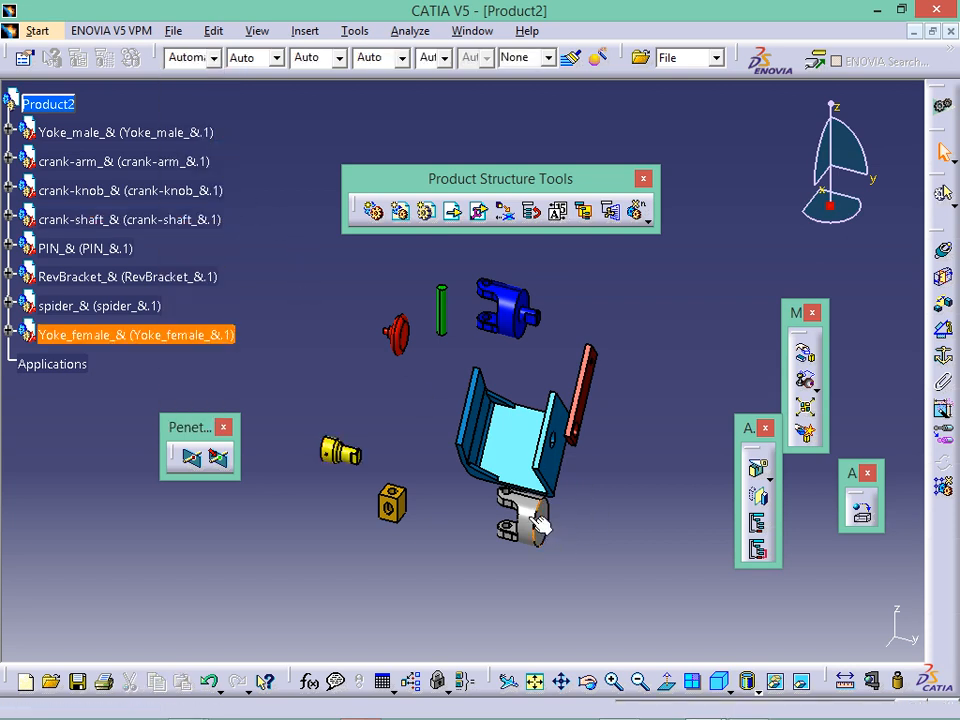
pyautogui.click(188, 58)
pyautogui.click(203, 378)
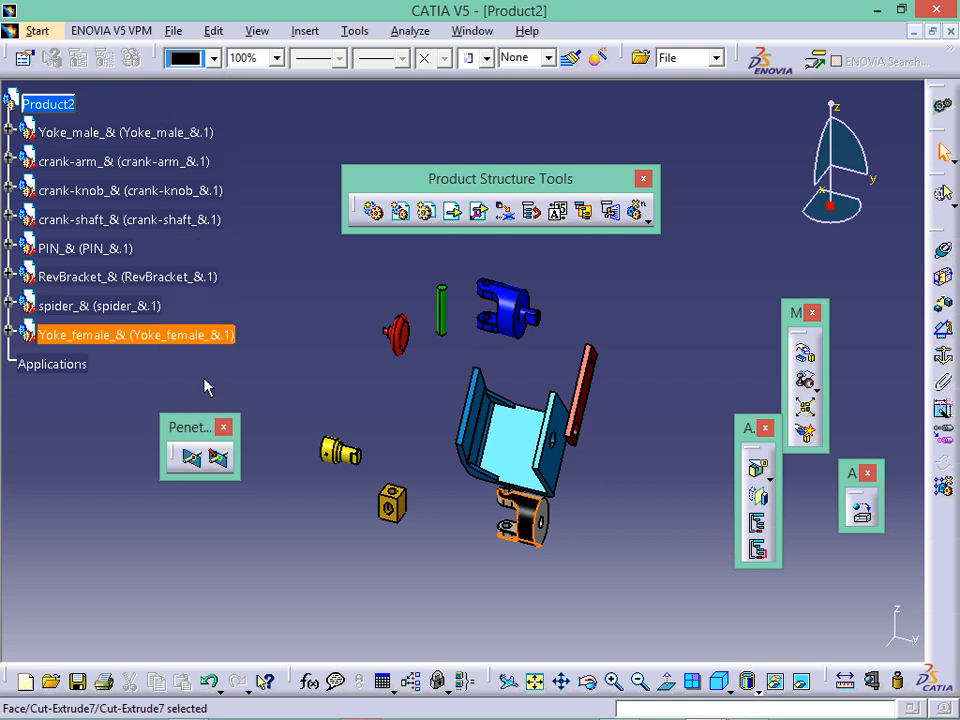
pyautogui.click(341, 287)
pyautogui.click(120, 335)
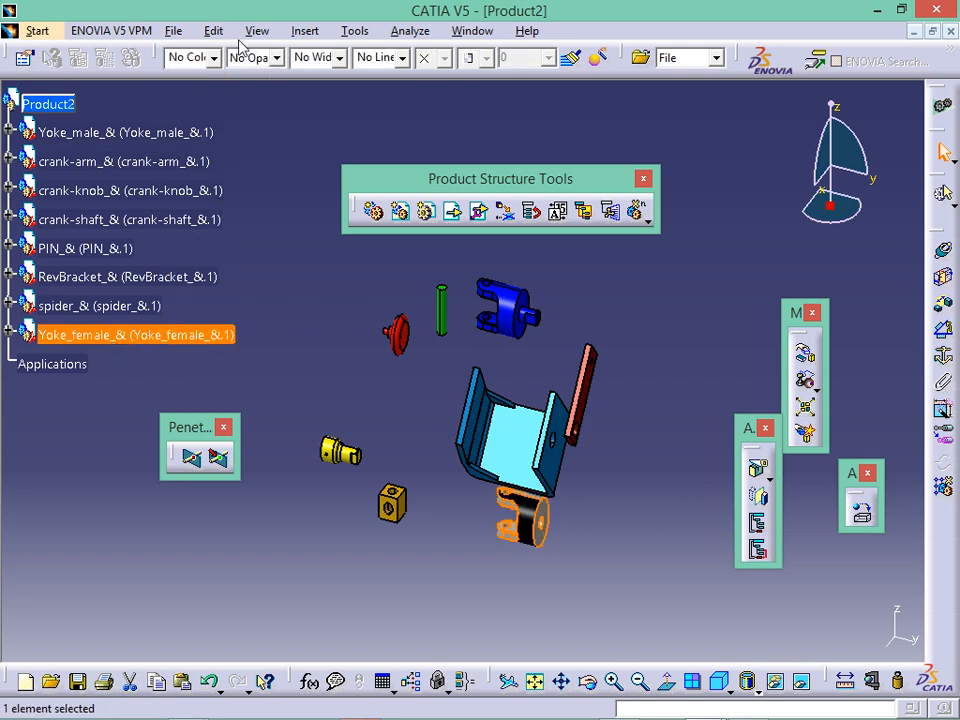
pyautogui.click(212, 58)
pyautogui.click(195, 382)
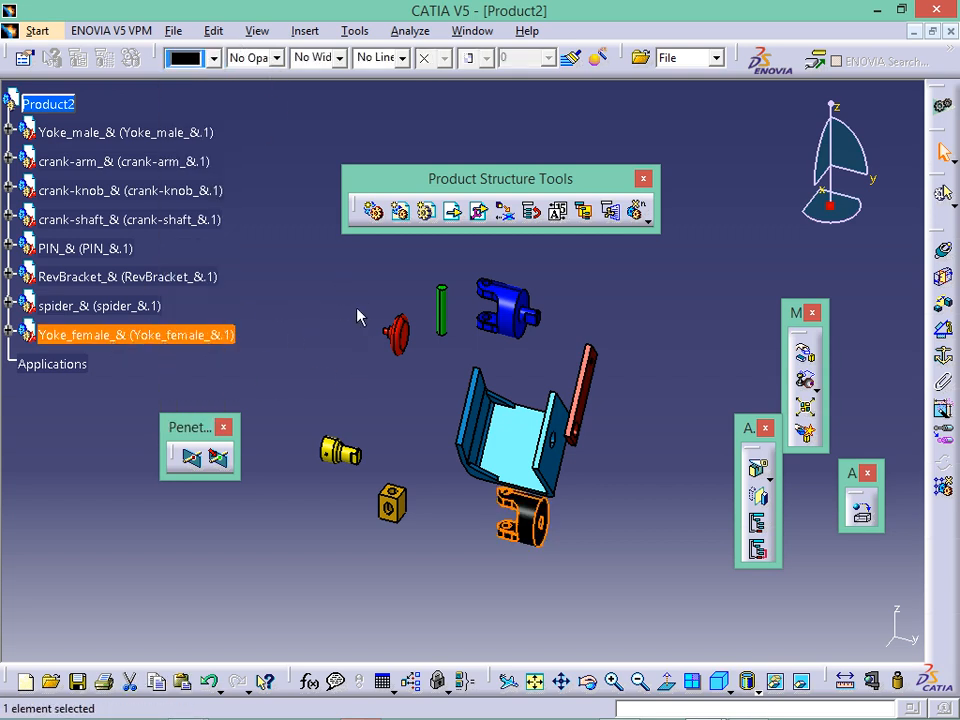
pyautogui.click(360, 317)
# Step: Examine the arrangement of the components around RevBracket_& in the standard front view
pyautogui.moveTo(597, 425); pyautogui.dragTo(497, 489, button='middle')
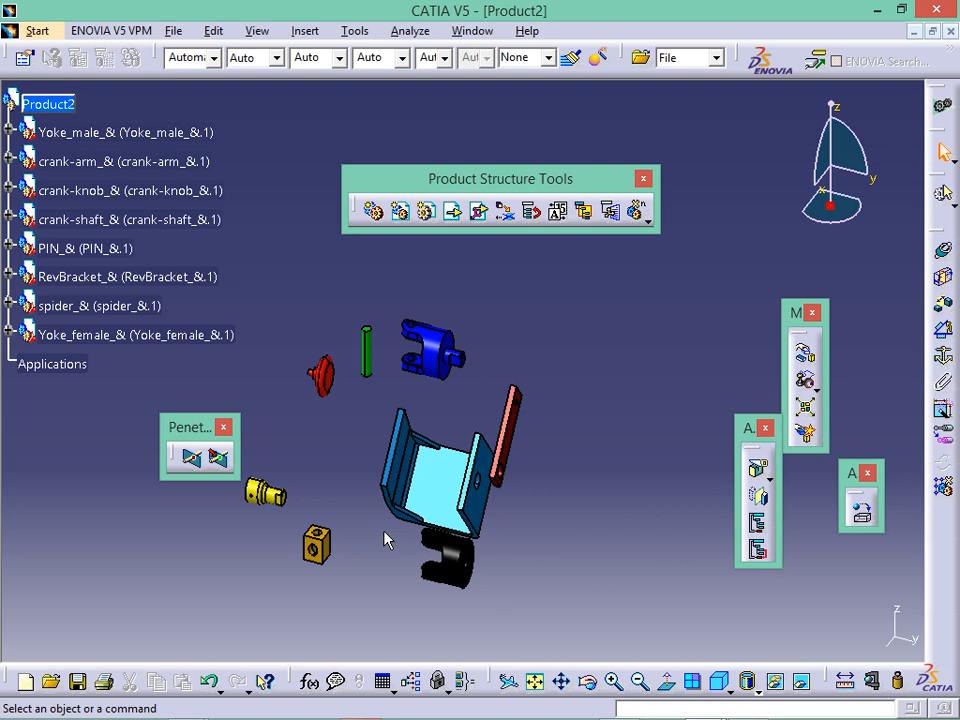
pyautogui.click(463, 465)
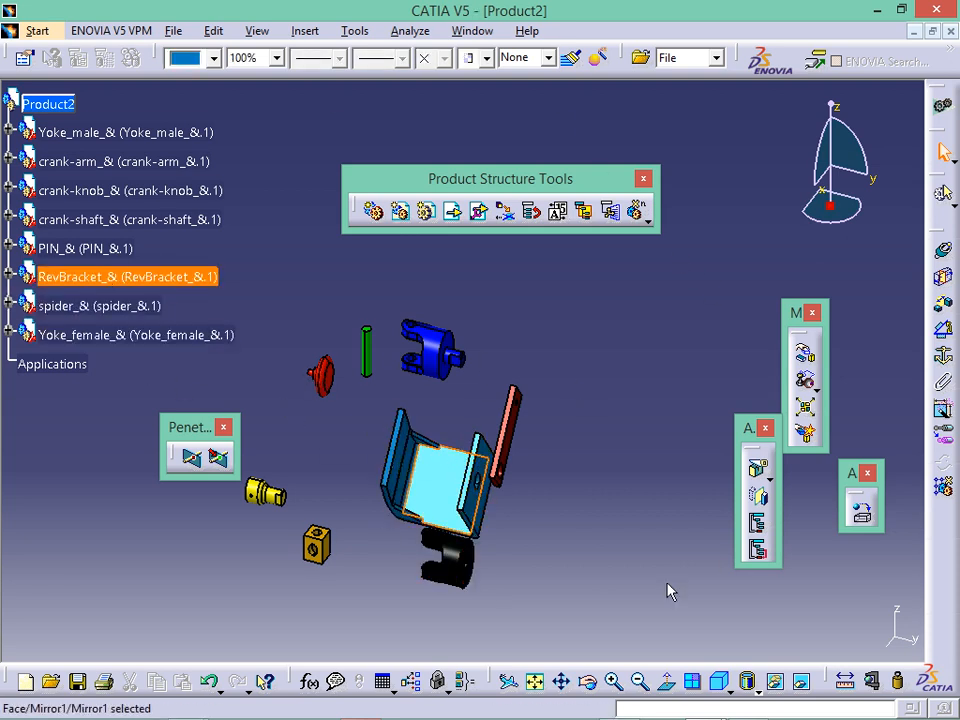
pyautogui.click(658, 489)
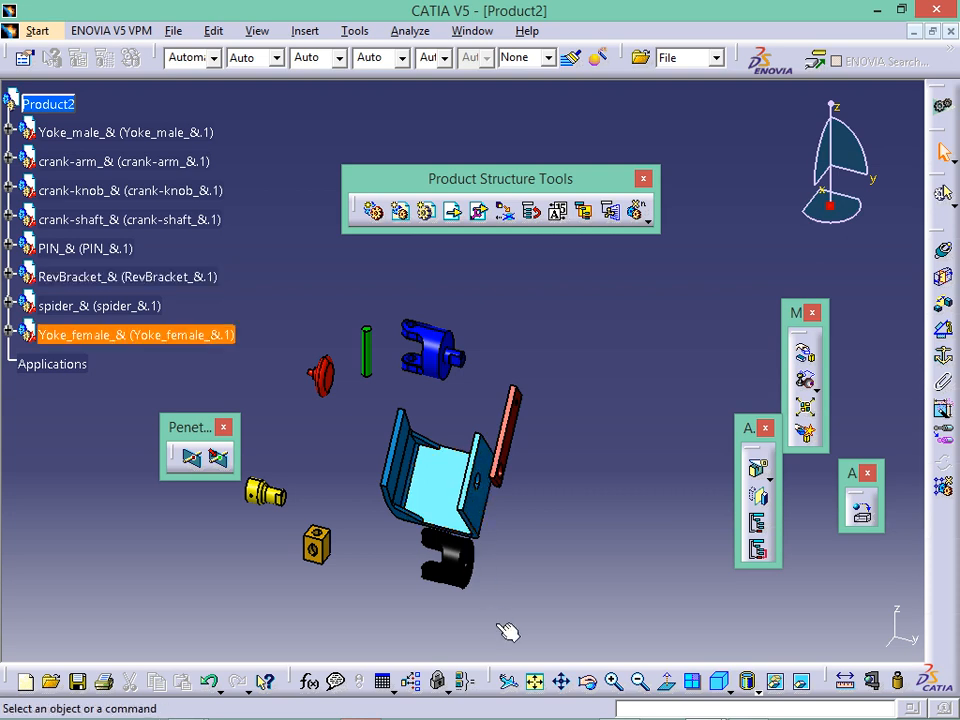
pyautogui.click(731, 690)
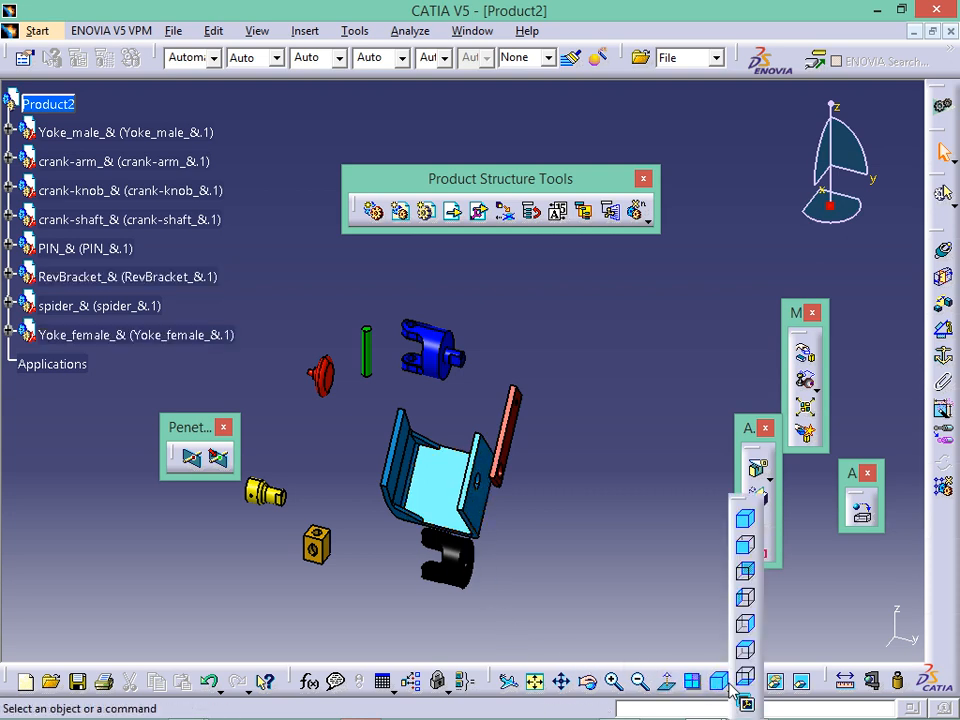
pyautogui.click(748, 558)
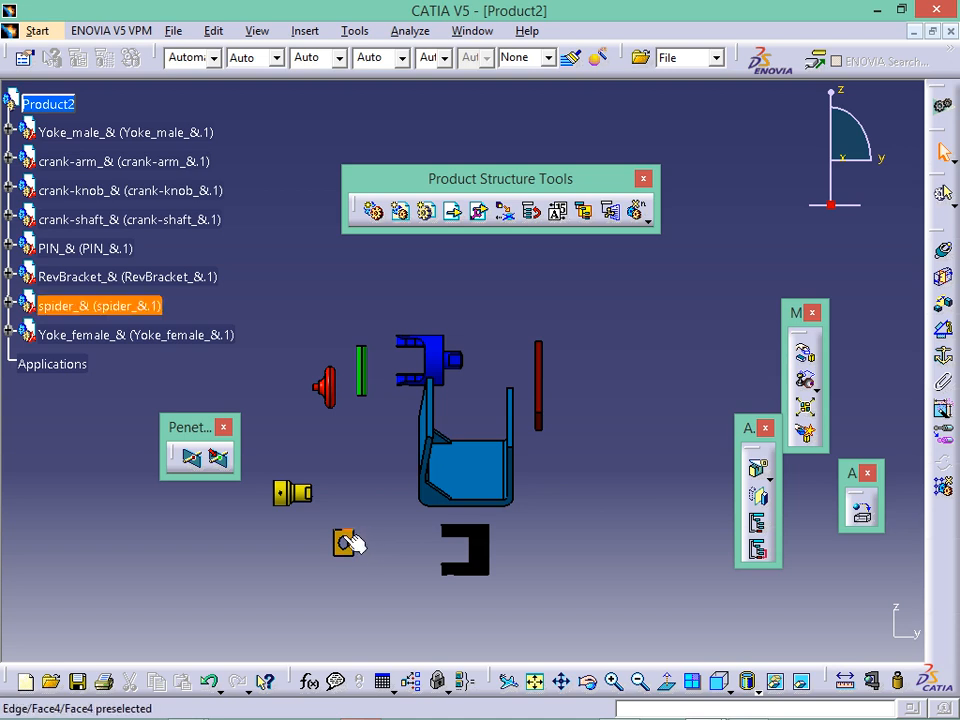
pyautogui.keyDown('ctrl'); pyautogui.moveTo(362, 562); pyautogui.dragTo(385, 490, button='middle'); pyautogui.keyUp('ctrl')
pyautogui.moveTo(408, 508); pyautogui.dragTo(510, 378, button='middle')
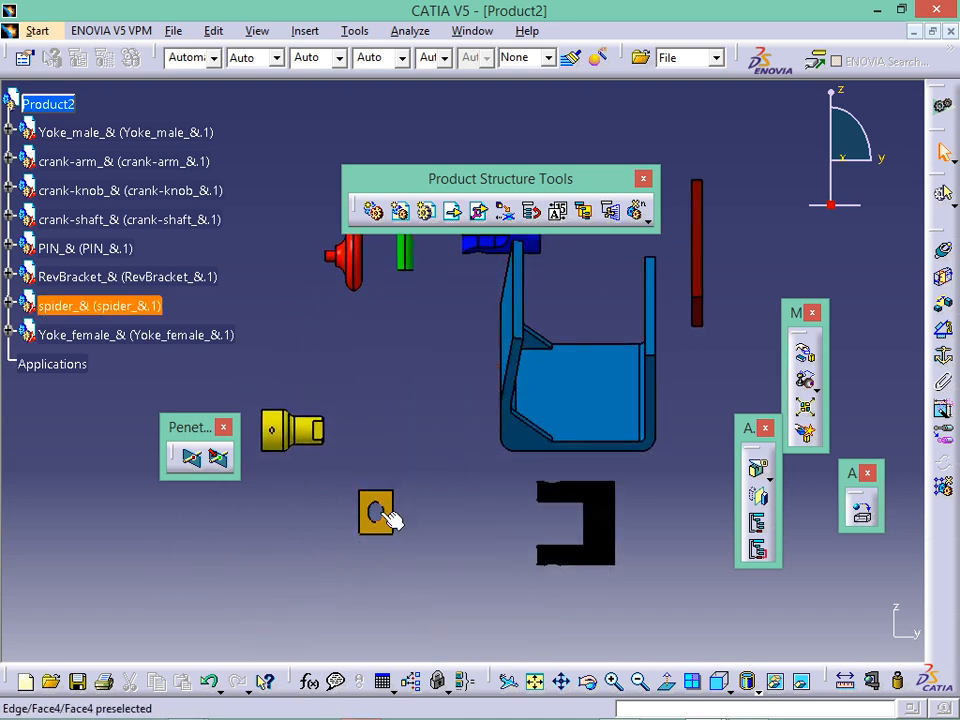
pyautogui.moveTo(430, 499); pyautogui.dragTo(422, 542, button='middle')
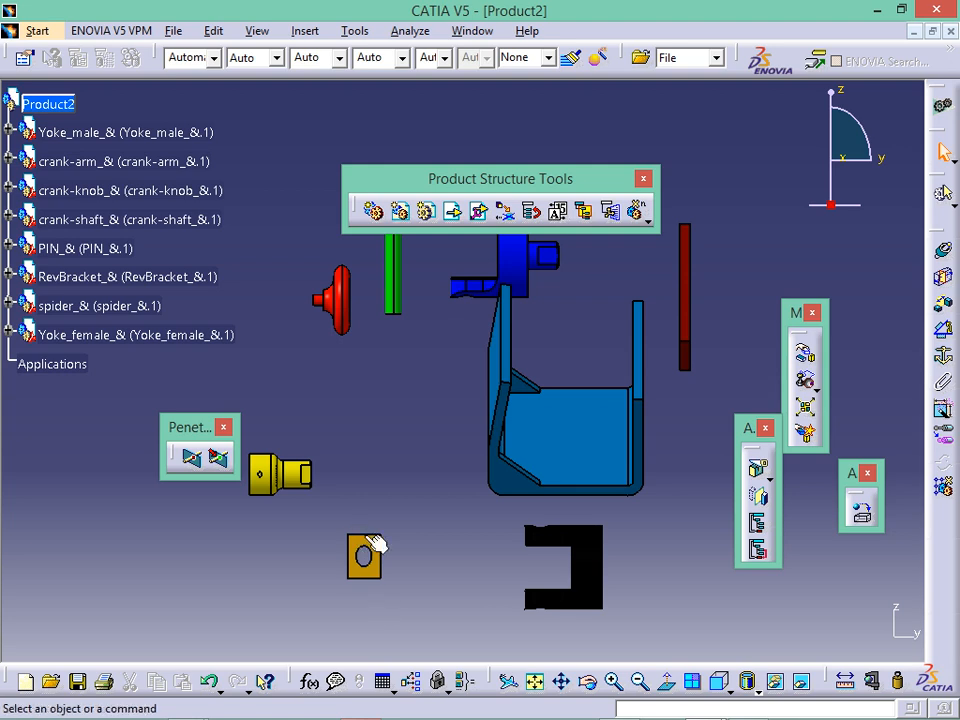
pyautogui.moveTo(613, 475); pyautogui.dragTo(593, 520, button='middle')
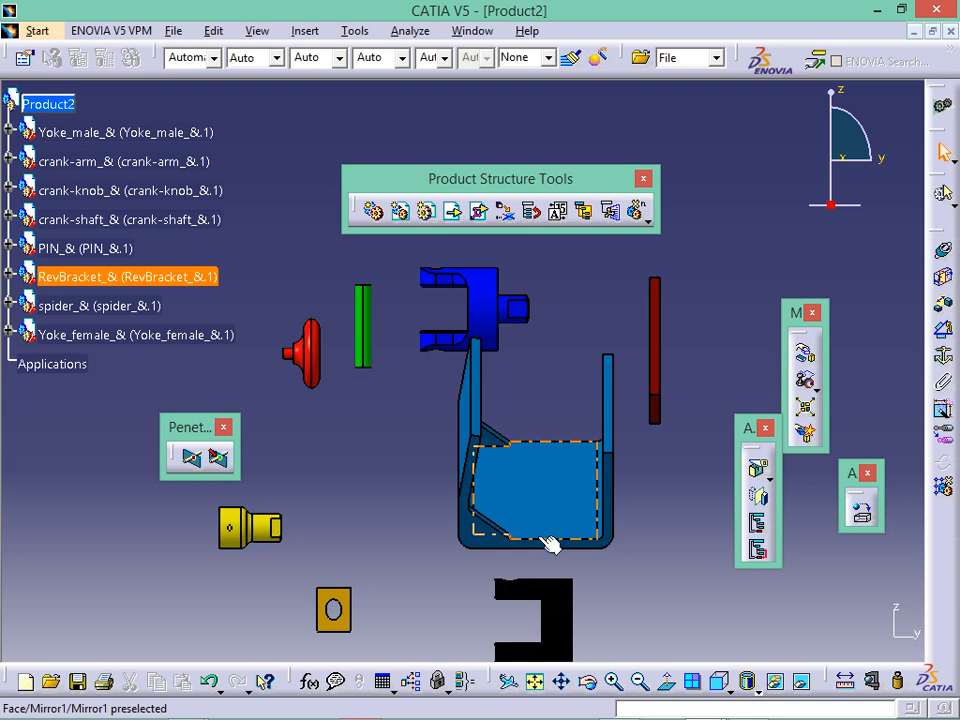
pyautogui.click(664, 340)
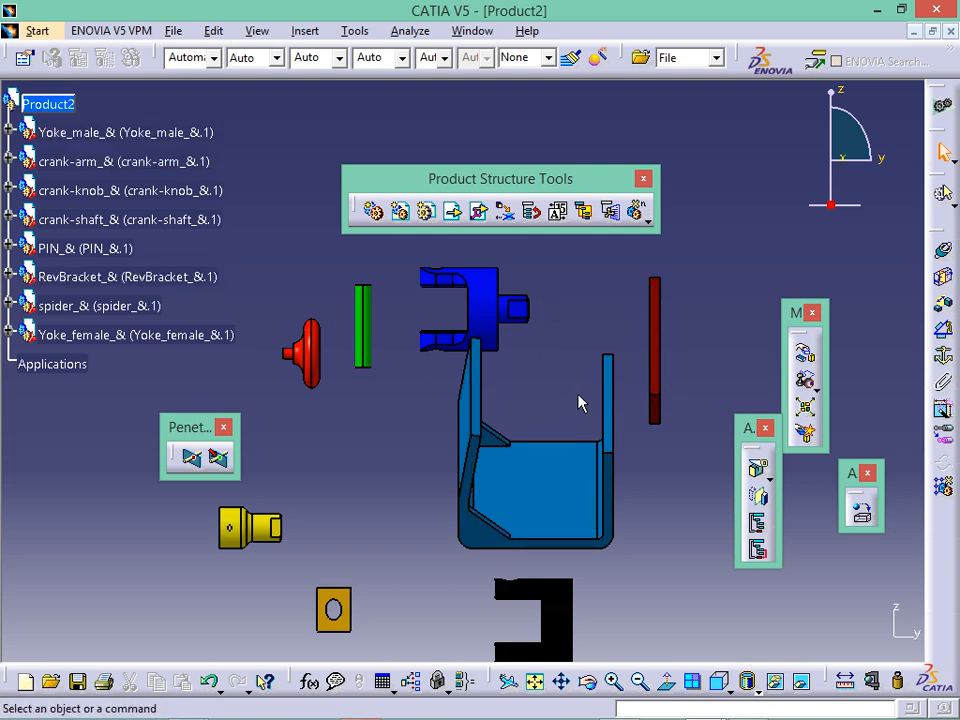
# Step: Attach the compass to RevBracket_&, rotate the bracket freely into a tilted orientation, and reset the compass
pyautogui.moveTo(638, 375); pyautogui.dragTo(583, 378, button='middle')
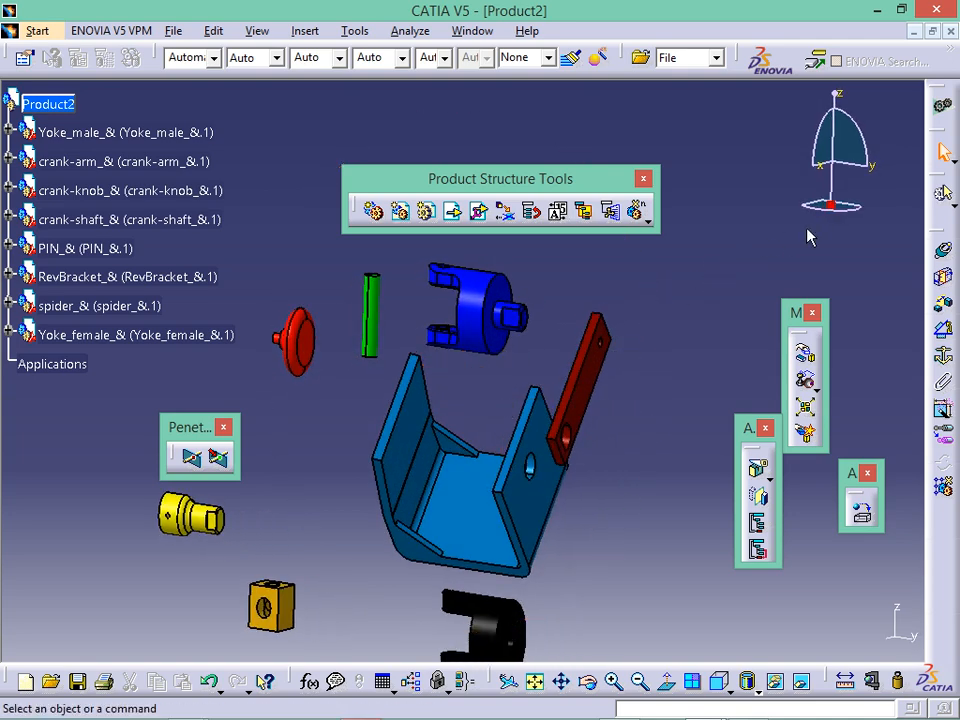
pyautogui.moveTo(834, 206); pyautogui.dragTo(402, 446)
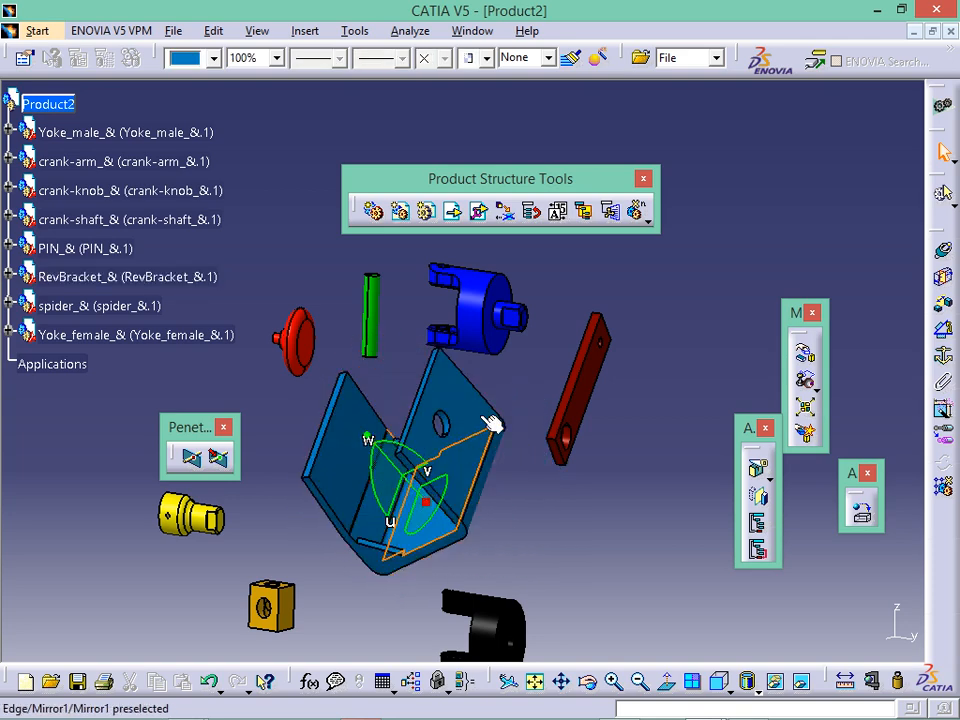
pyautogui.click(690, 315)
pyautogui.moveTo(531, 478); pyautogui.dragTo(606, 448, button='middle')
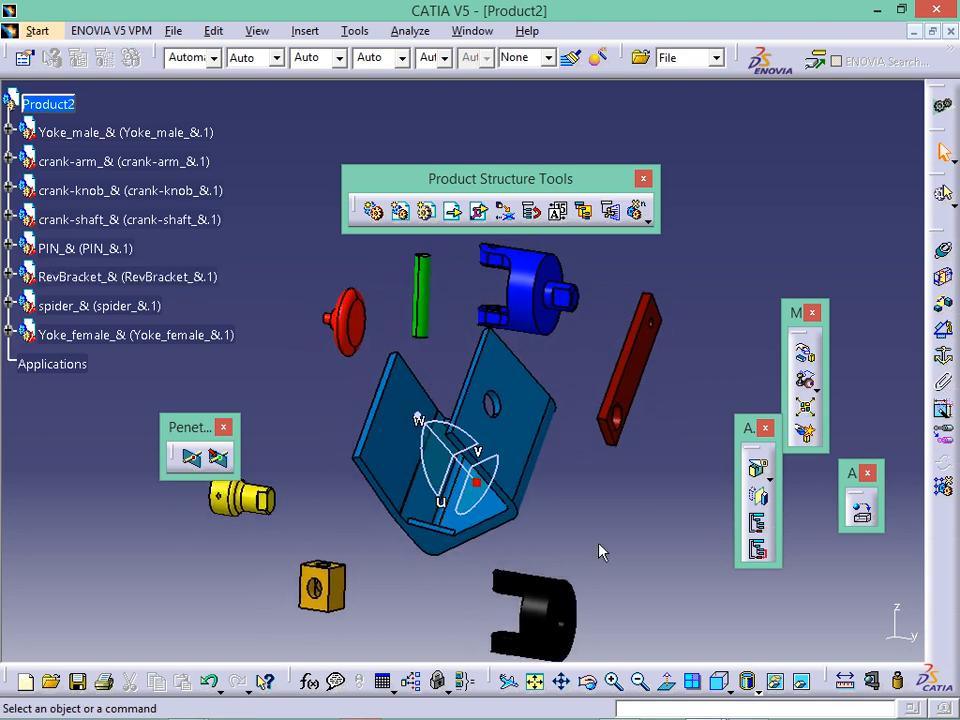
pyautogui.click(252, 31)
pyautogui.click(268, 197)
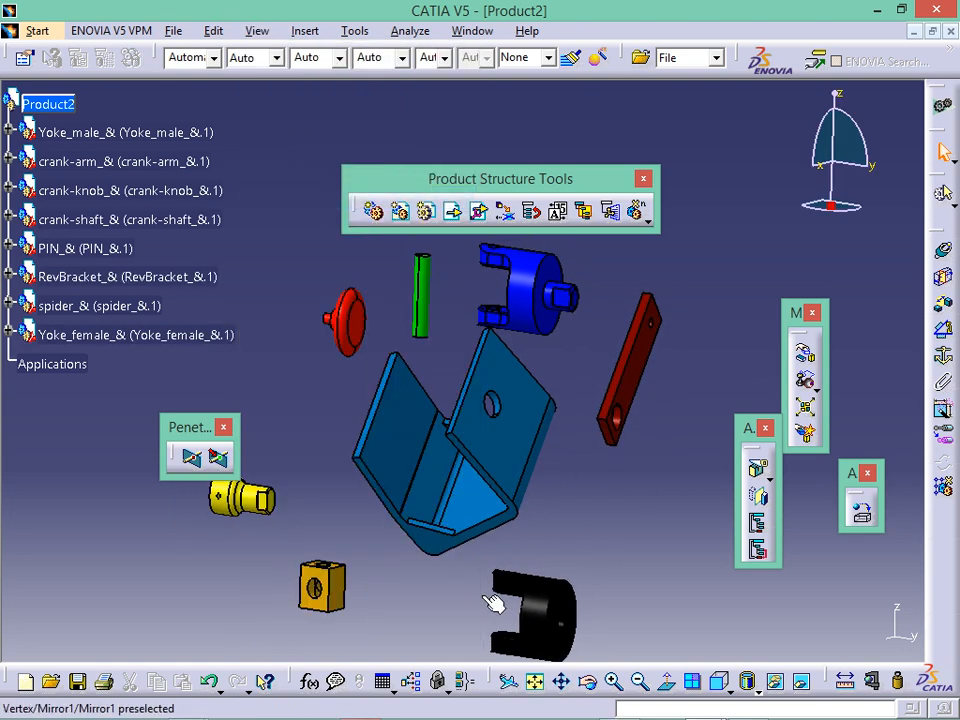
# Step: Inspect the tilted bracket and the other parts in the standard left, top and isometric views
pyautogui.click(728, 688)
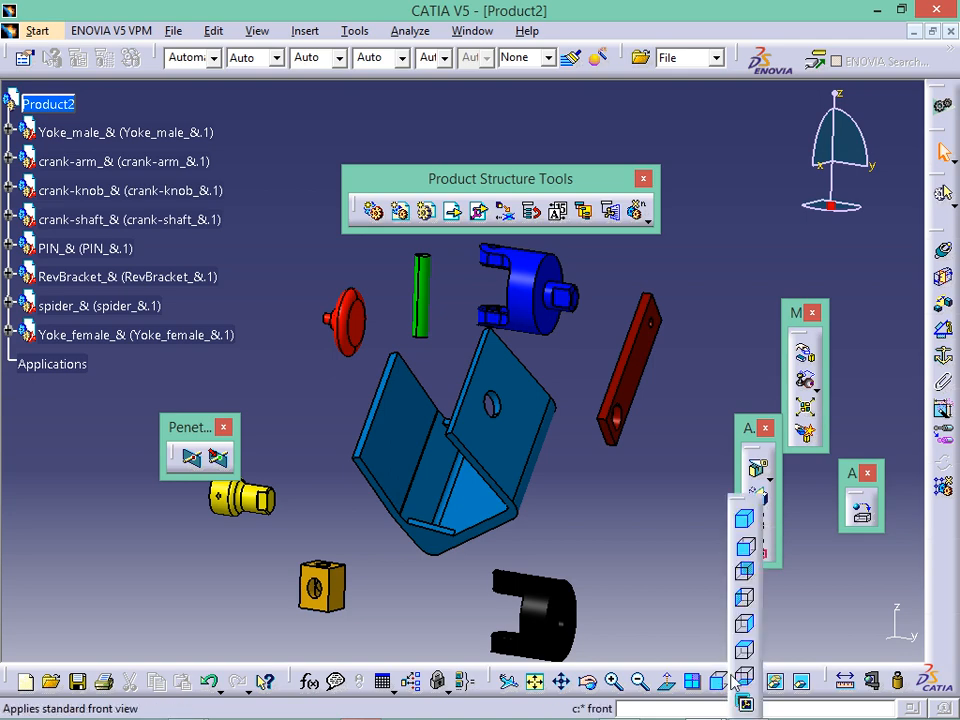
pyautogui.click(744, 602)
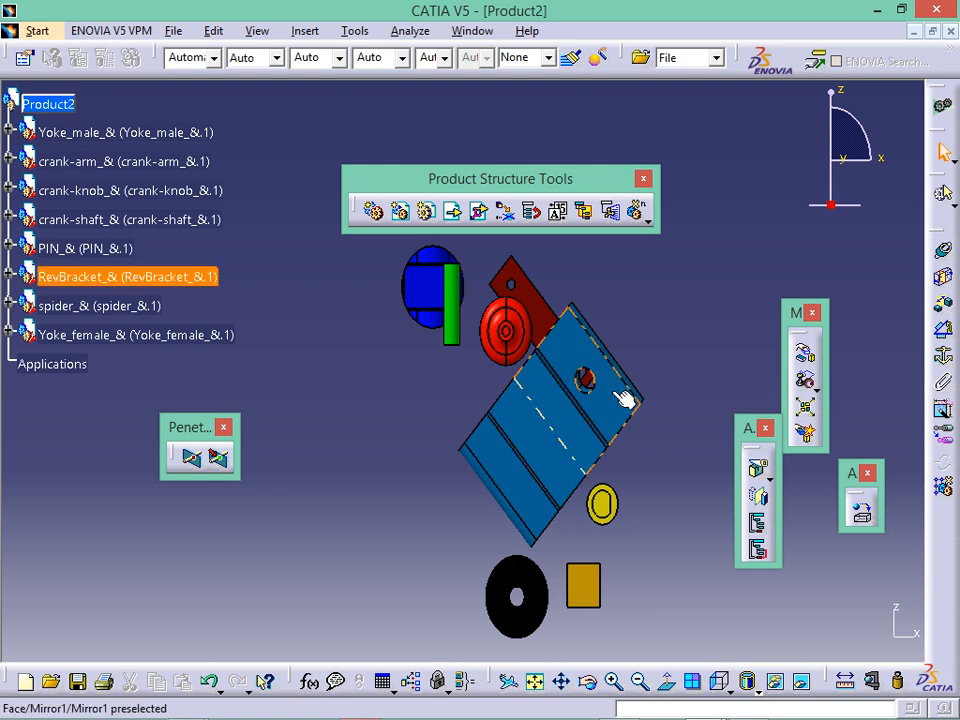
pyautogui.click(726, 686)
pyautogui.click(740, 677)
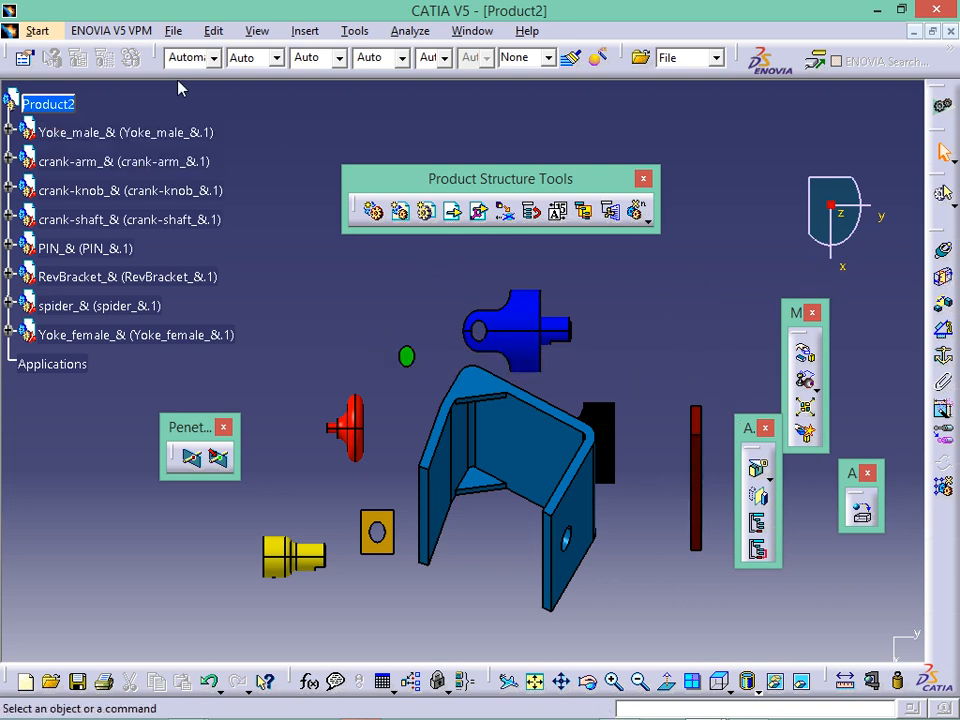
pyautogui.click(727, 688)
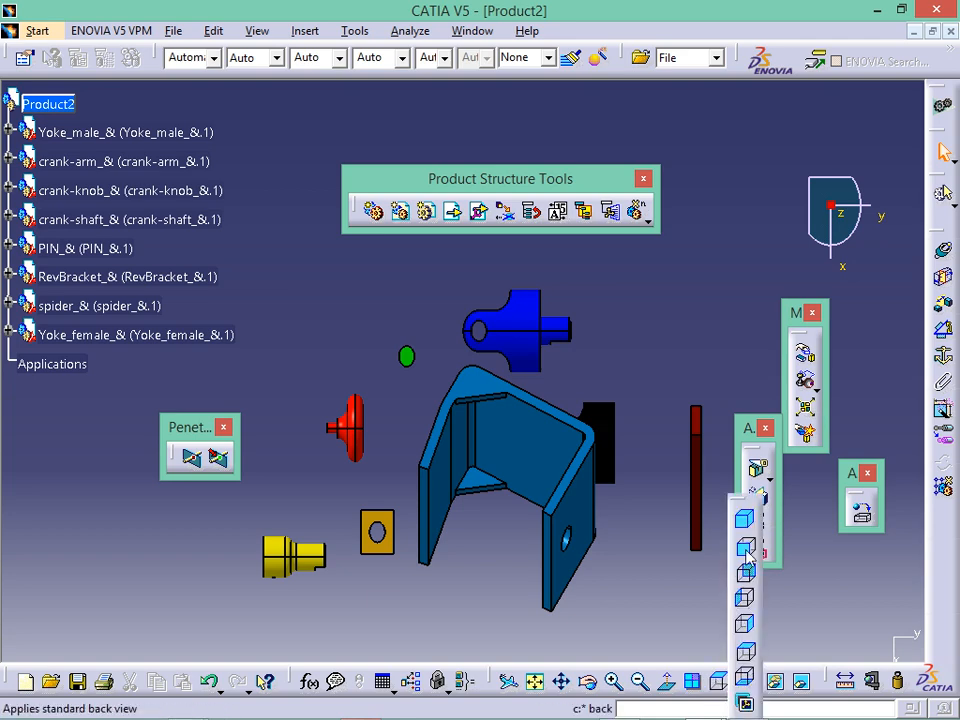
pyautogui.click(742, 519)
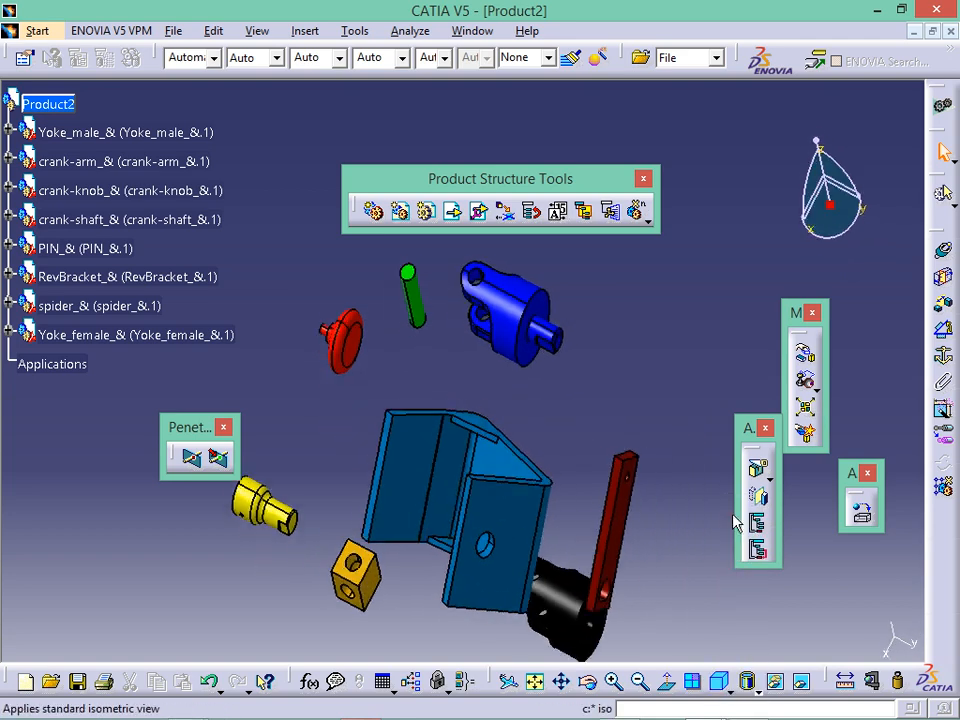
# Step: Snap the compass onto the holed flange face of RevBracket_& and set its angles to 0deg along X, 0deg along Y and 180deg along Z
pyautogui.moveTo(640, 479); pyautogui.dragTo(674, 421, button='middle')
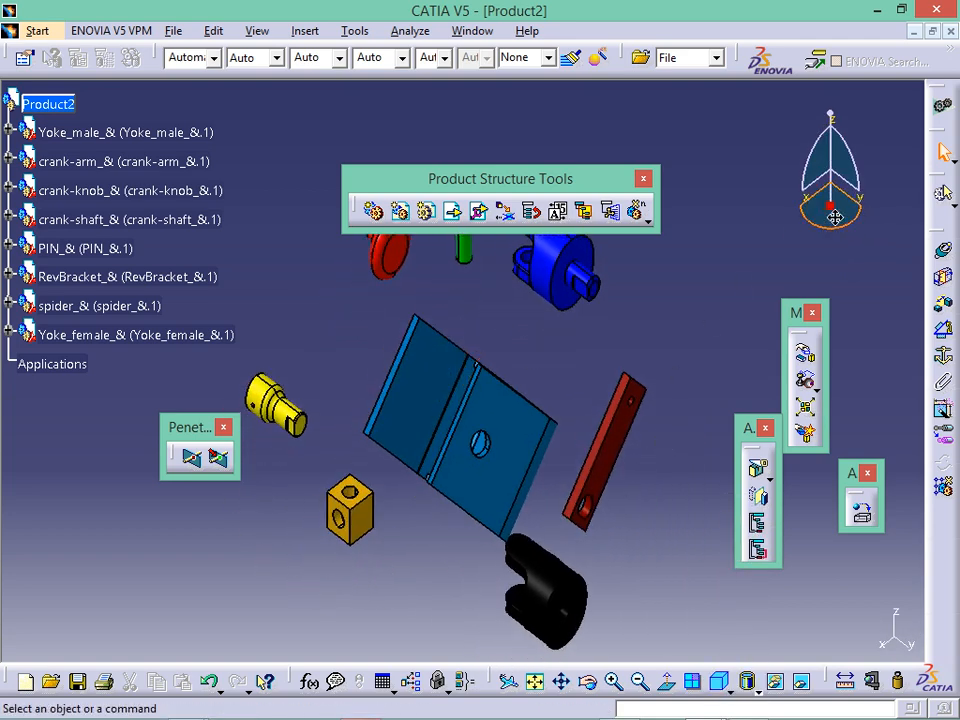
pyautogui.moveTo(834, 216); pyautogui.dragTo(545, 445)
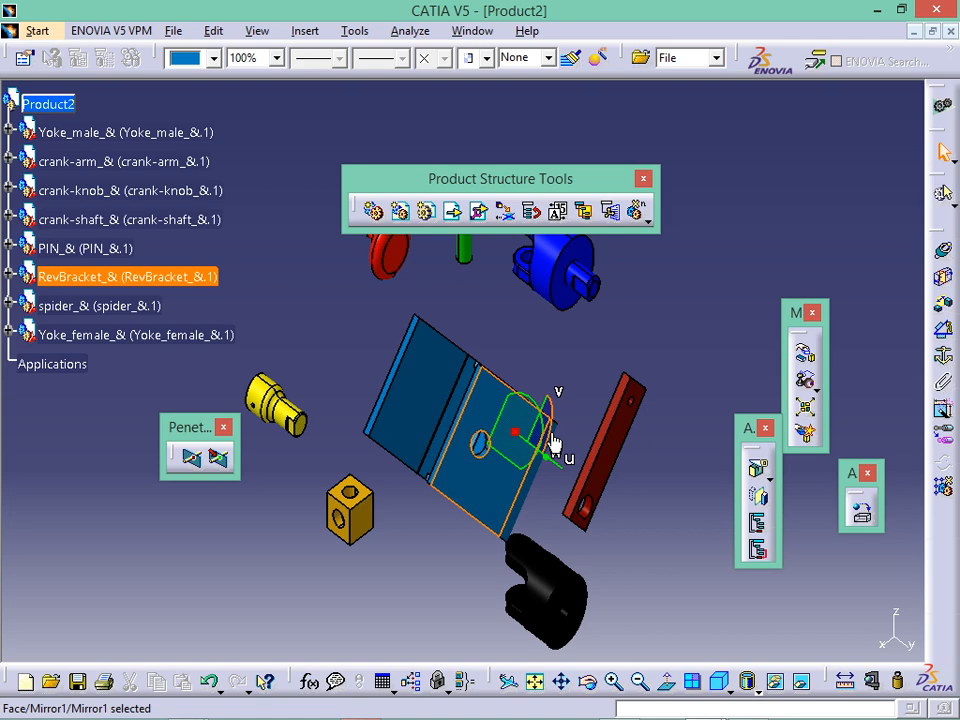
pyautogui.doubleClick(553, 440)
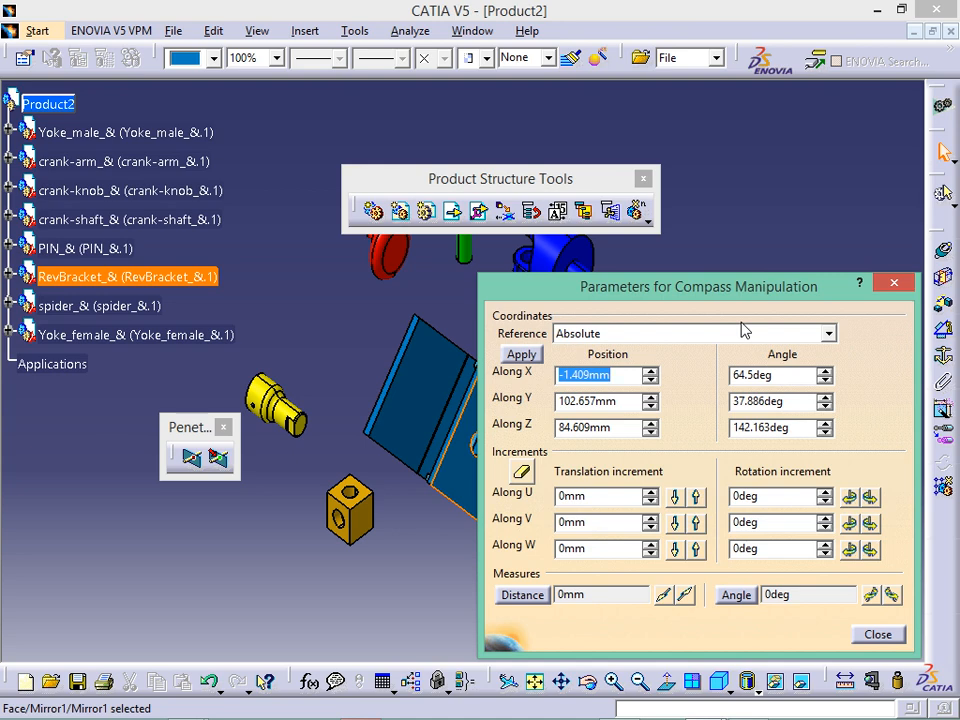
pyautogui.click(740, 376)
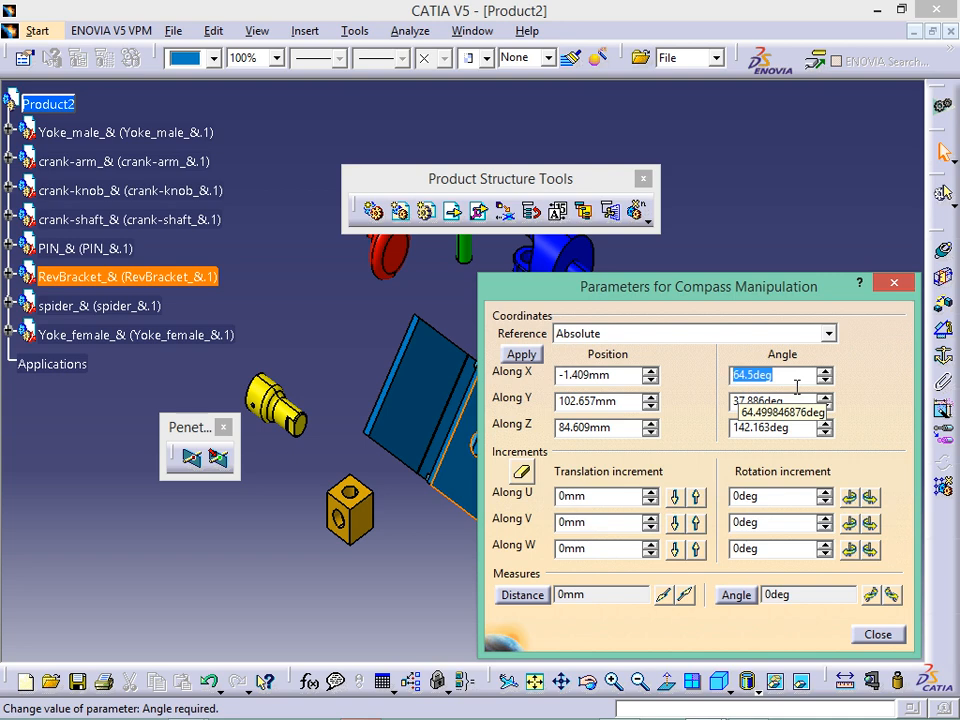
pyautogui.write('0')
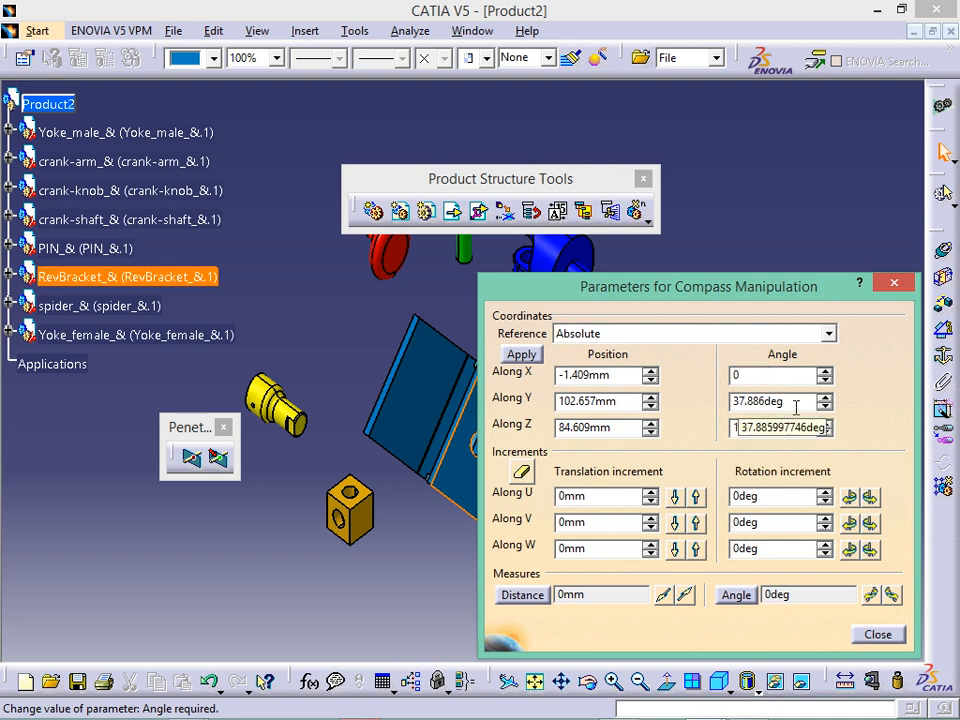
pyautogui.click(797, 401)
pyautogui.write('0')
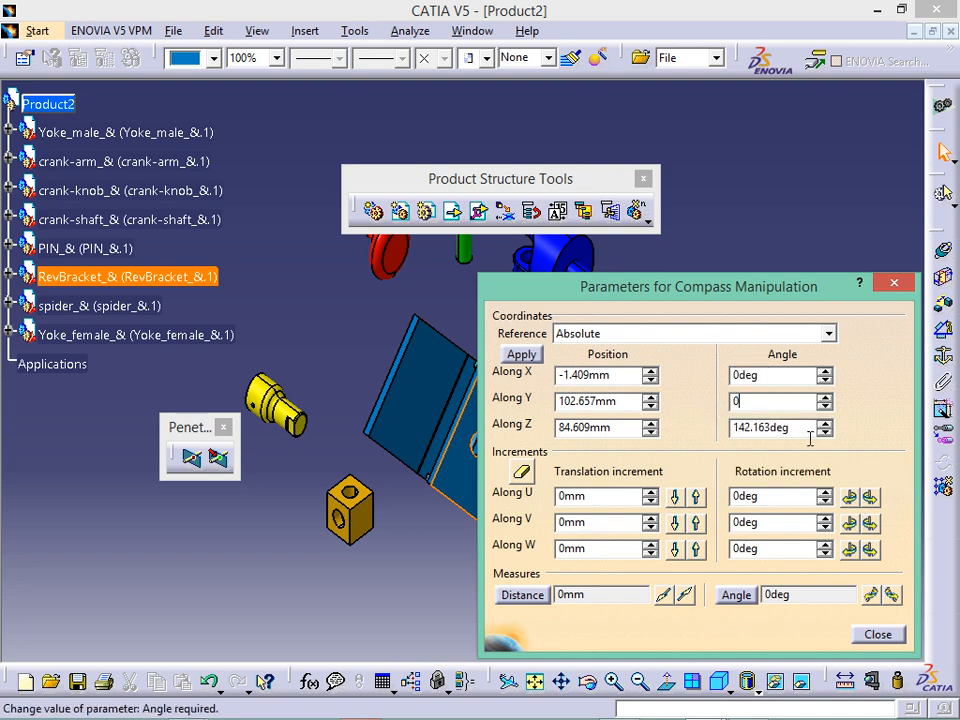
pyautogui.press('Tab')
pyautogui.write('18')
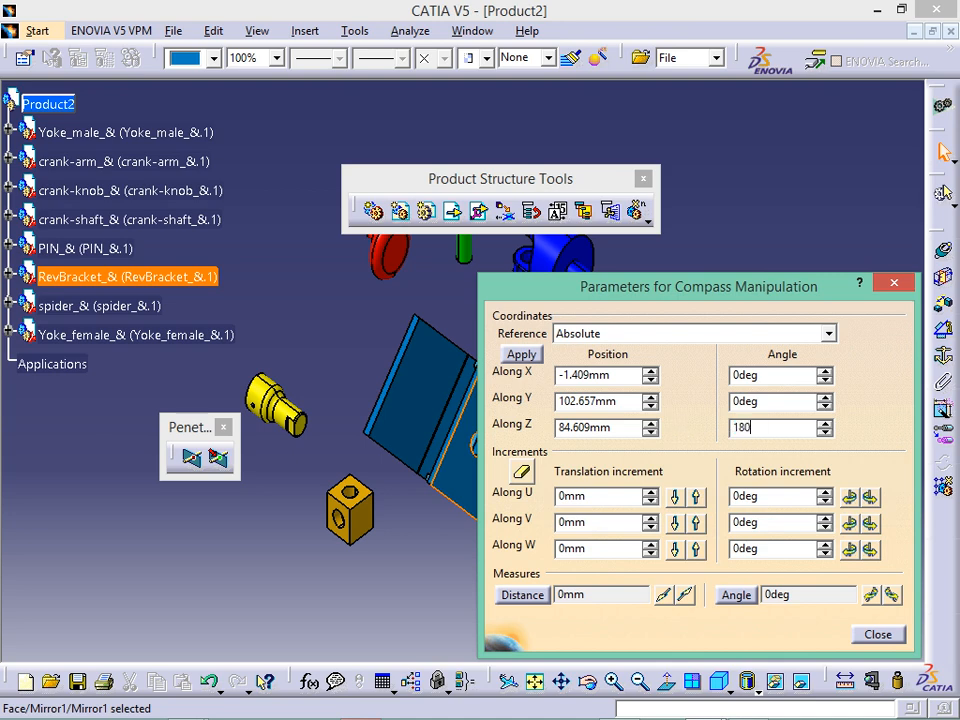
pyautogui.press('Return')
pyautogui.click(518, 355)
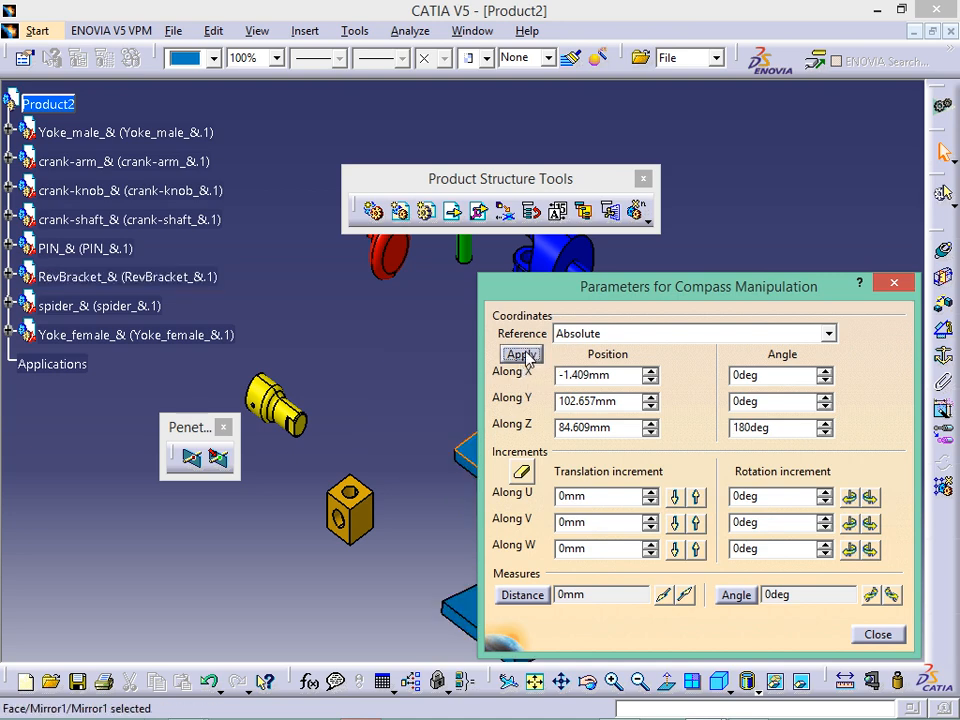
pyautogui.click(876, 634)
# Step: Attach the compass to Yoke_female_& and move the part out of RevBracket_& to a spot beside Yoke_male_&
pyautogui.click(553, 546)
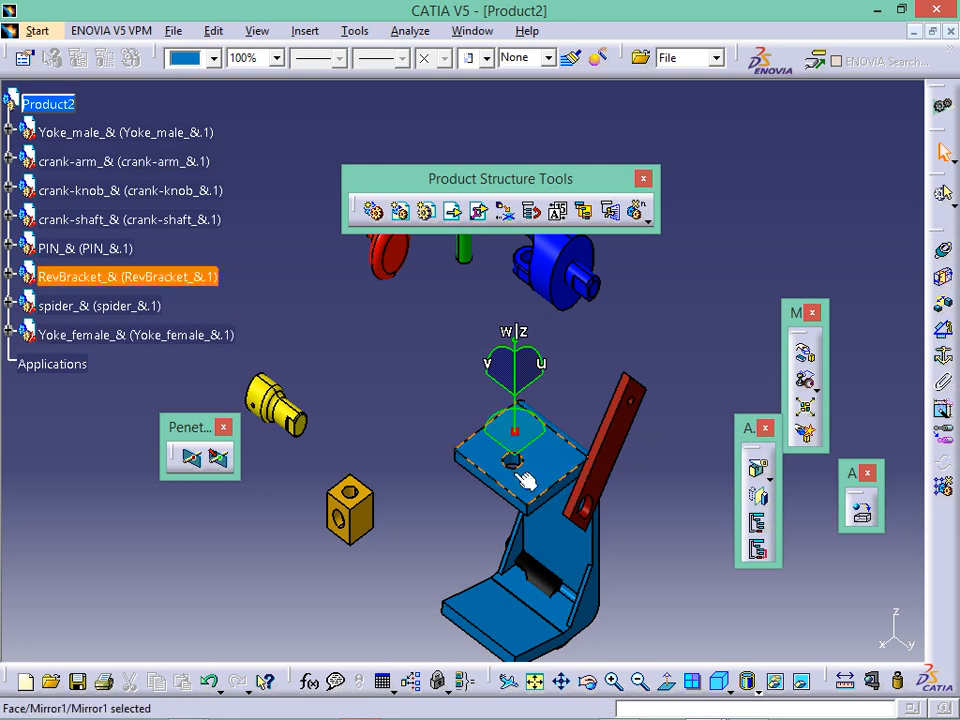
pyautogui.moveTo(518, 435); pyautogui.dragTo(594, 444)
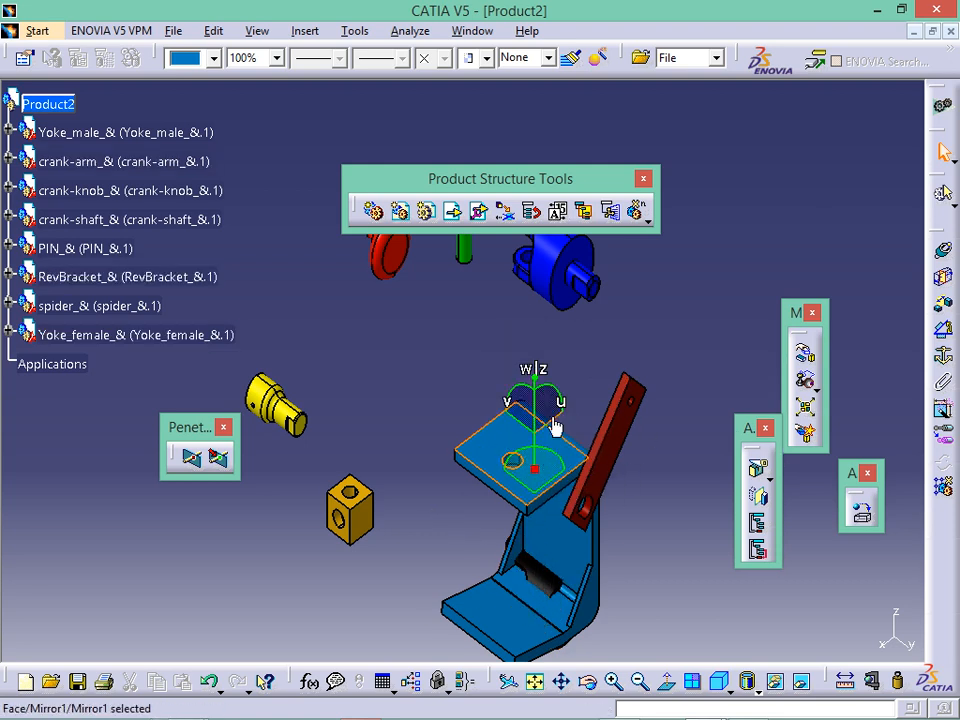
pyautogui.click(540, 590)
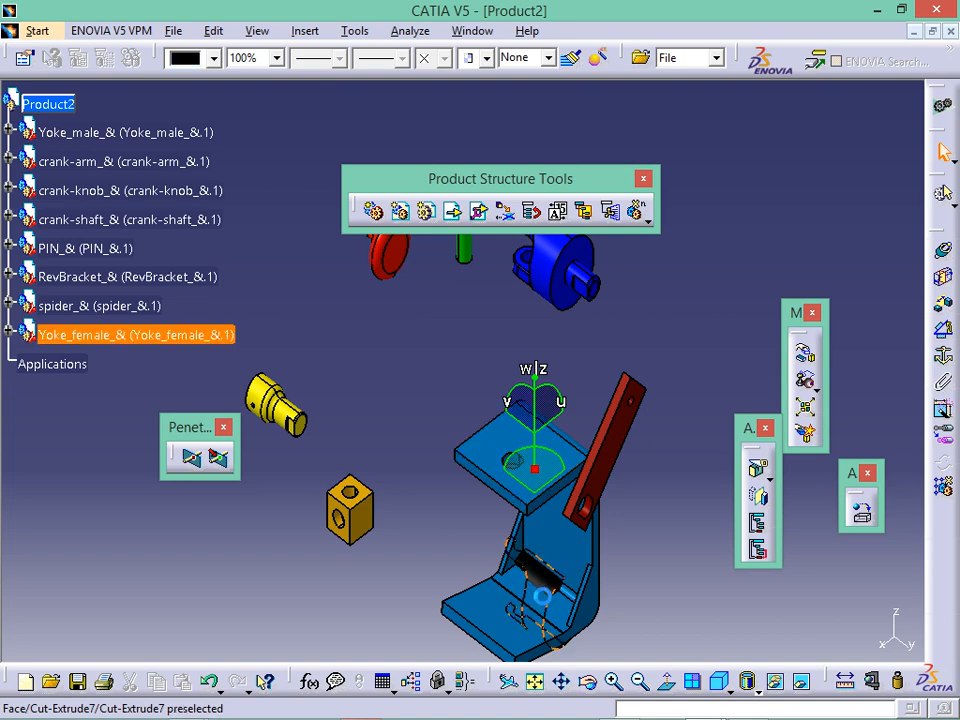
pyautogui.moveTo(540, 515); pyautogui.dragTo(302, 318)
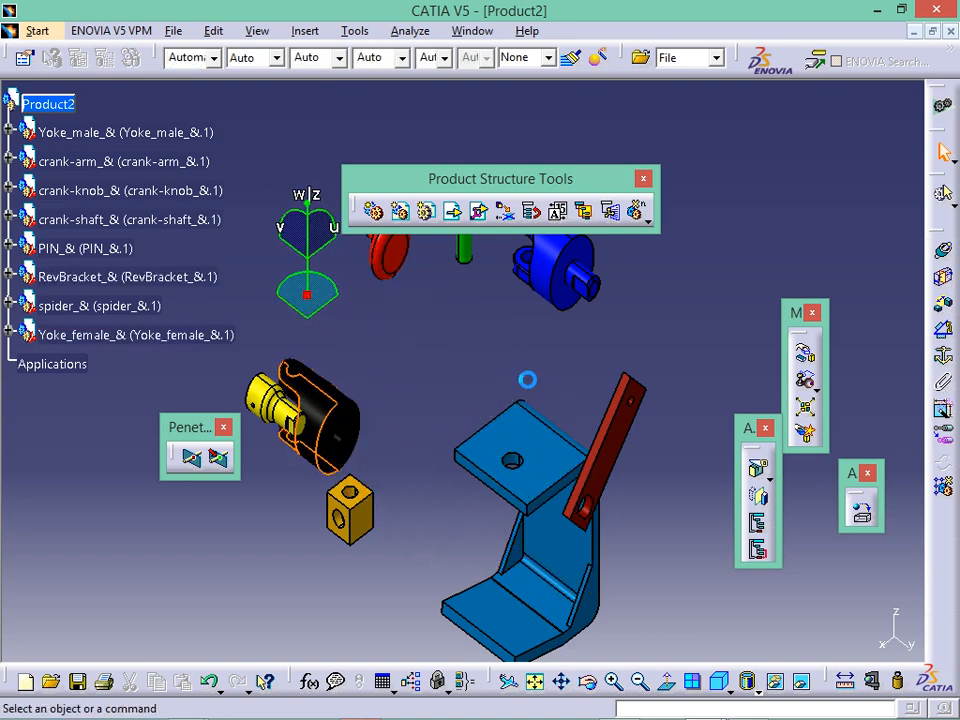
# Step: Examine the separated components in the standard front, right and isometric views
pyautogui.click(725, 688)
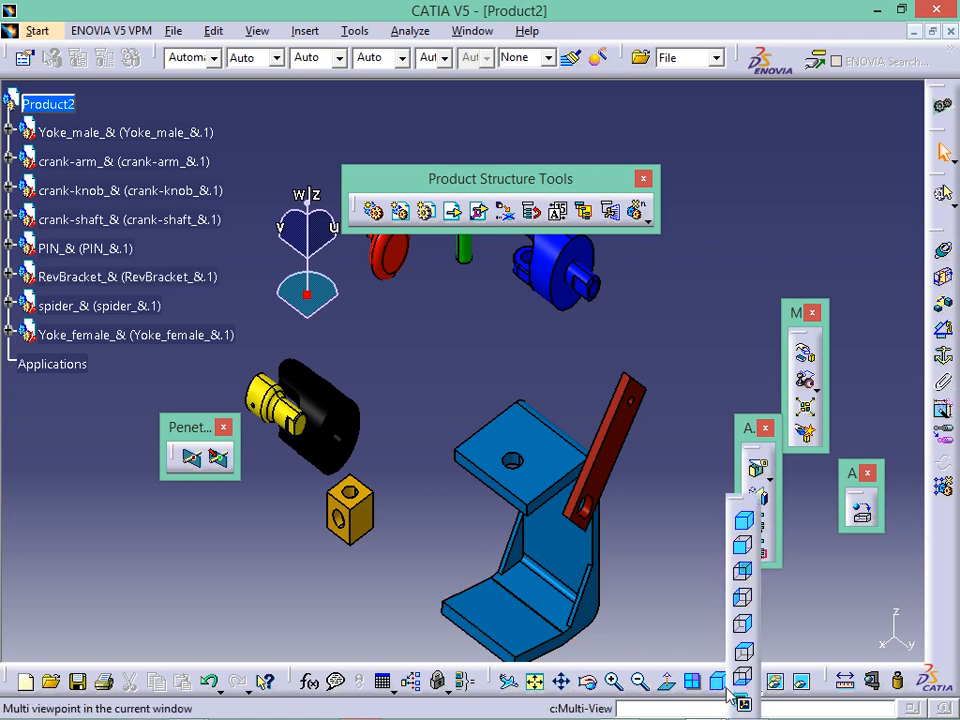
pyautogui.click(745, 549)
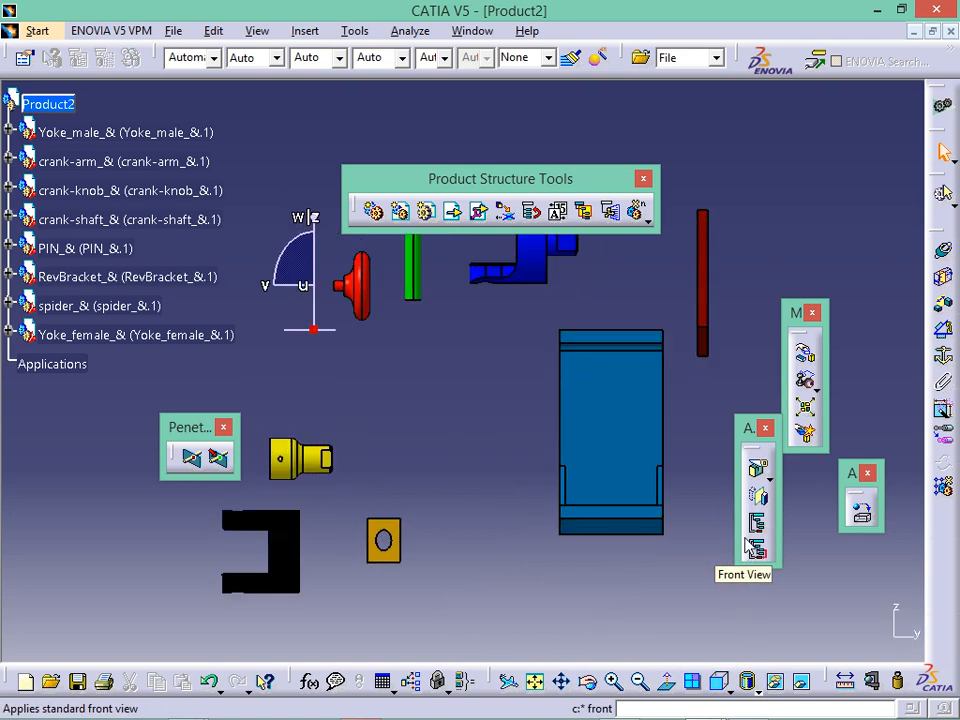
pyautogui.click(732, 682)
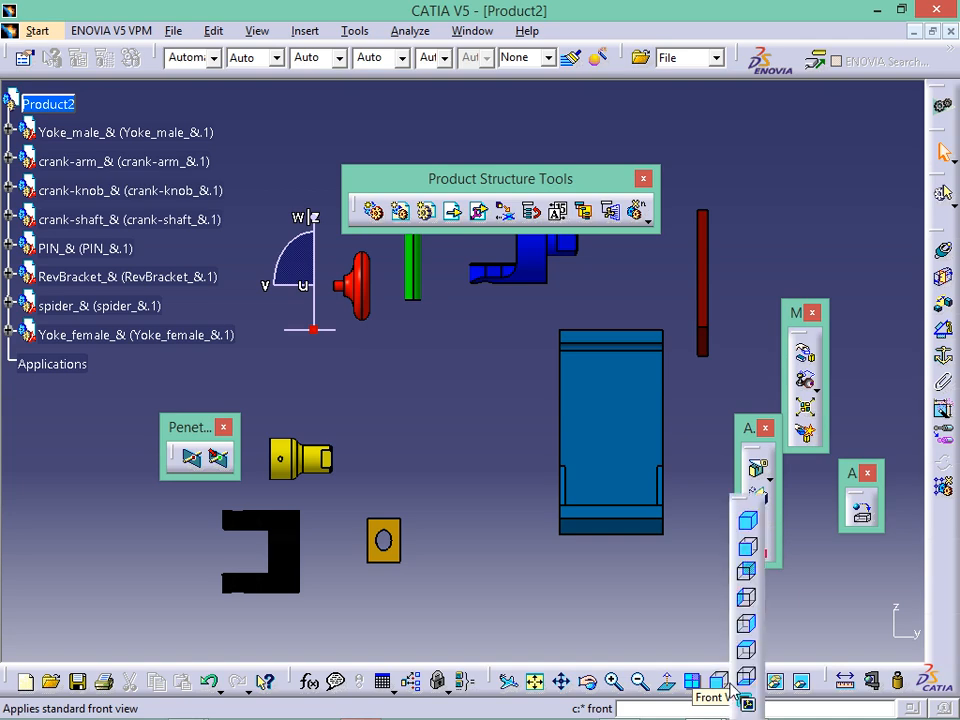
pyautogui.click(751, 628)
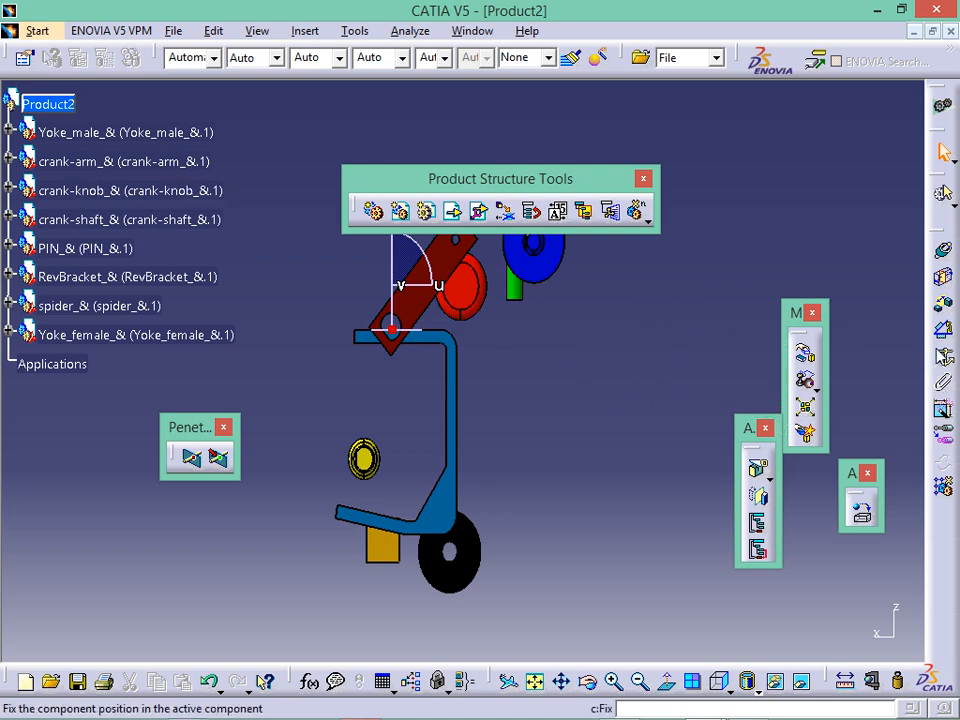
pyautogui.click(805, 380)
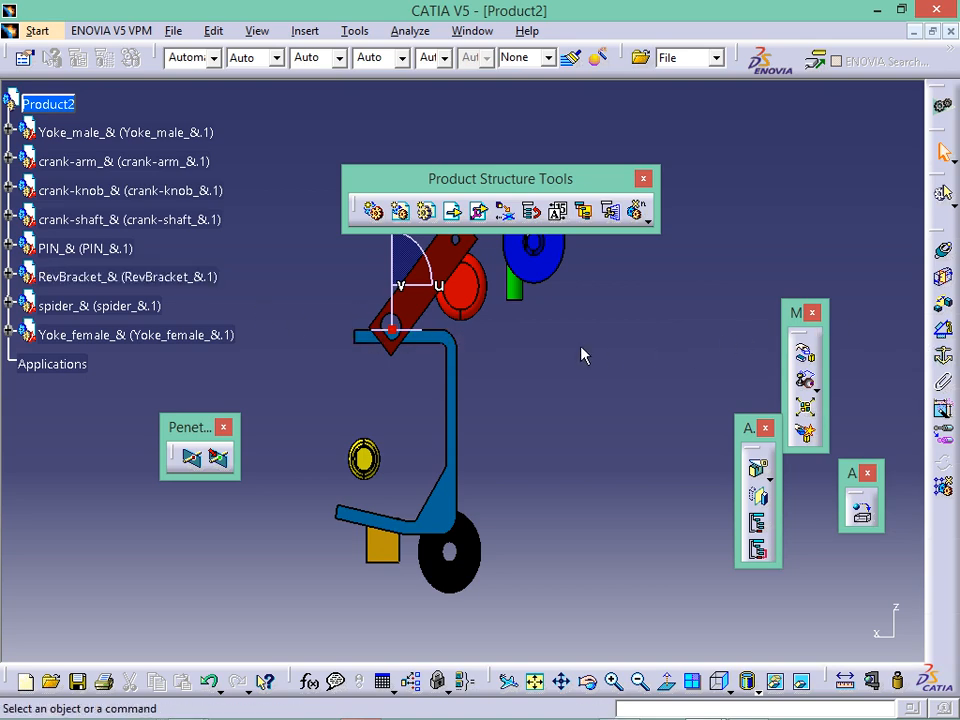
pyautogui.click(726, 688)
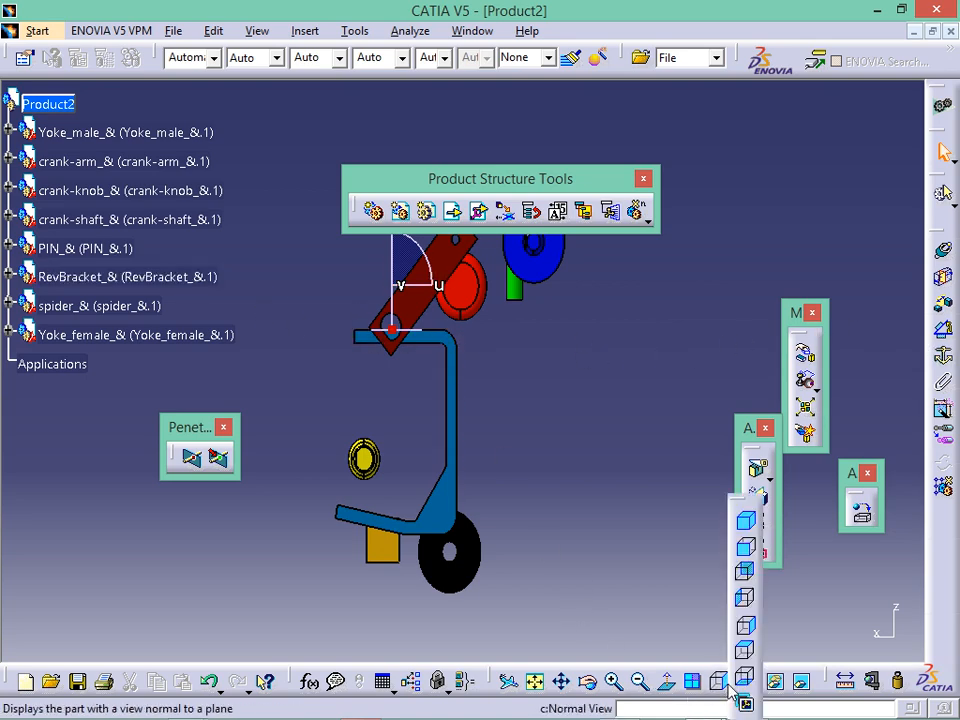
pyautogui.click(745, 520)
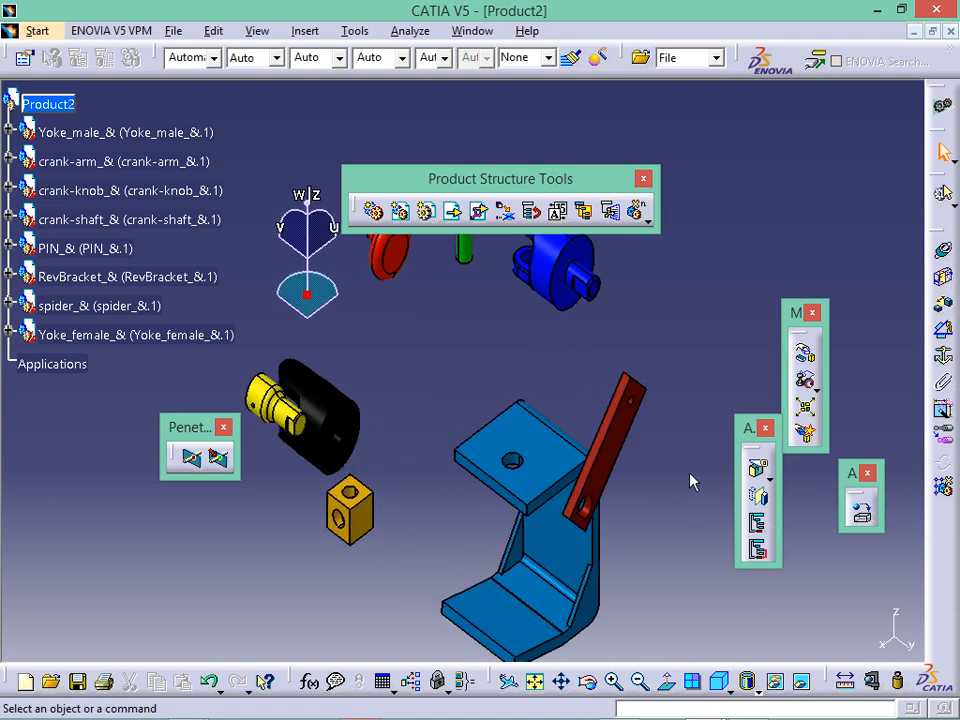
pyautogui.moveTo(672, 468); pyautogui.dragTo(703, 343, button='middle')
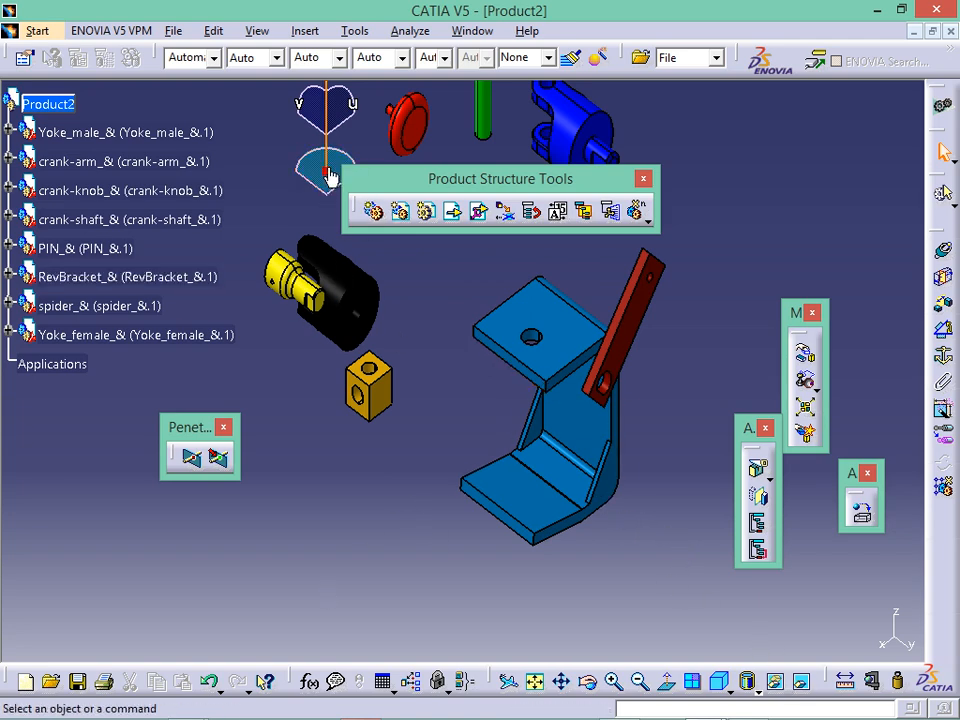
pyautogui.moveTo(330, 177); pyautogui.dragTo(553, 287)
pyautogui.doubleClick(565, 273)
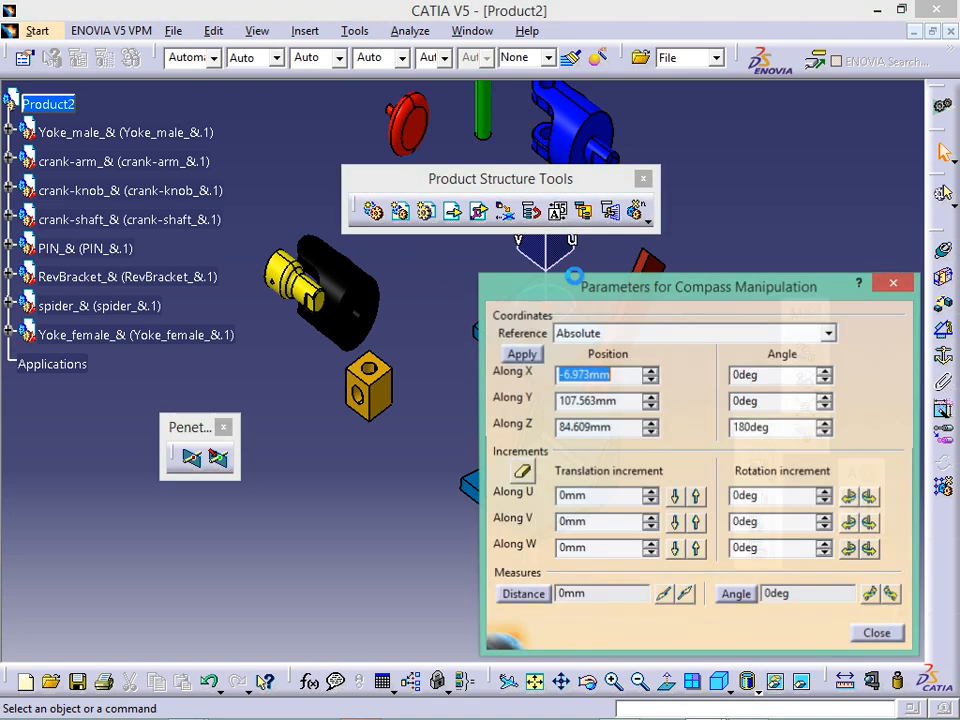
pyautogui.click(893, 283)
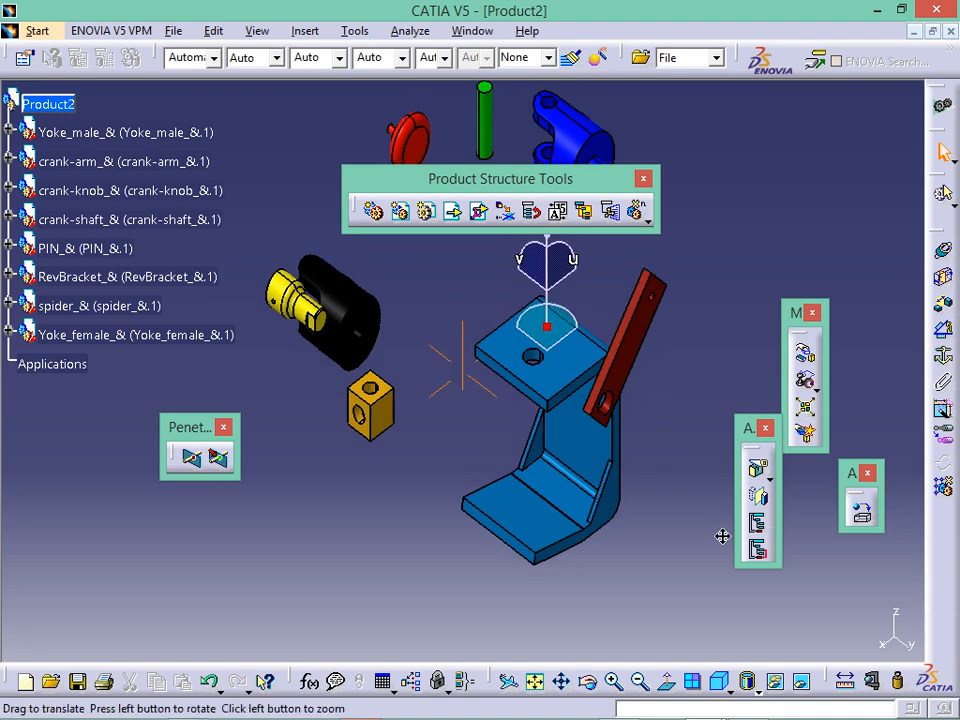
pyautogui.moveTo(723, 536); pyautogui.dragTo(737, 582, button='middle')
pyautogui.click(576, 420)
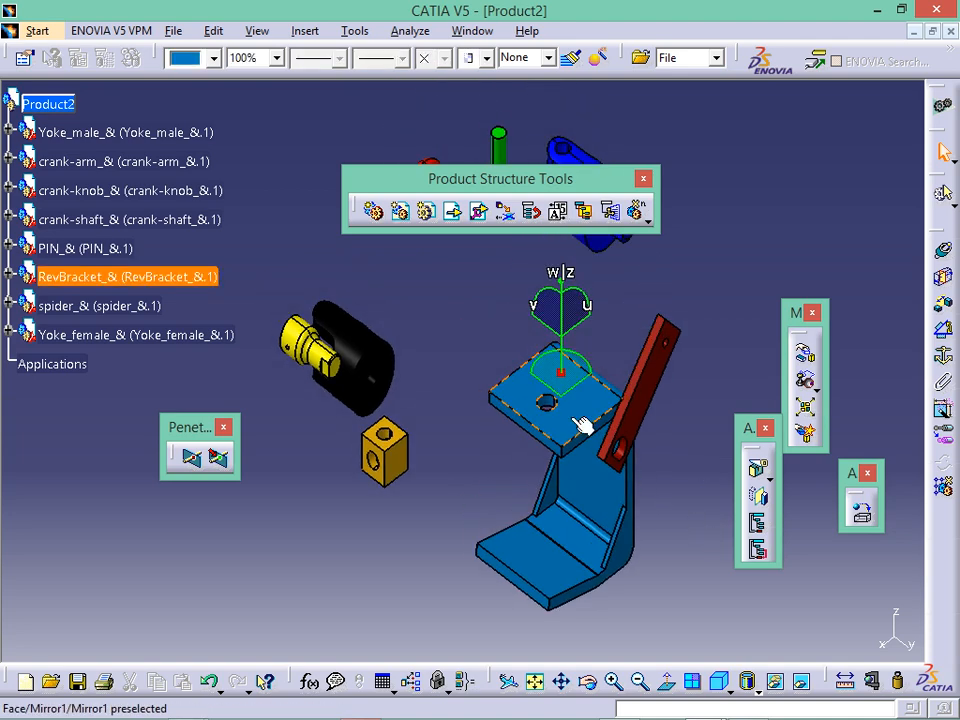
pyautogui.moveTo(578, 463); pyautogui.dragTo(574, 520, button='middle')
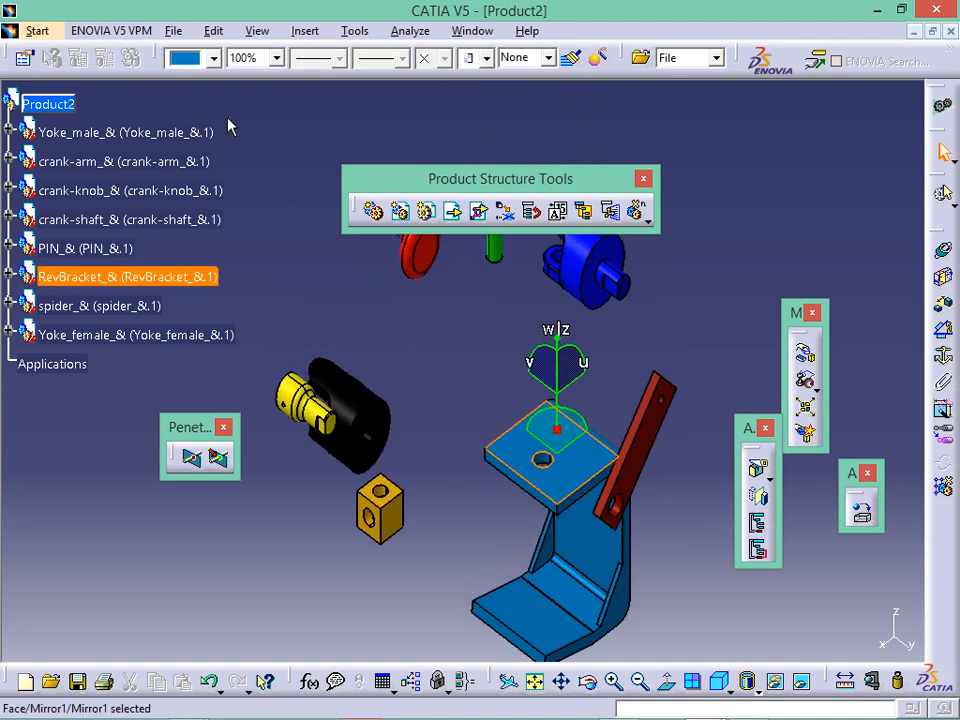
# Step: Reset the compass onto the holed flange face of RevBracket_& and set its angle along X to 180deg
pyautogui.click(257, 31)
pyautogui.click(300, 195)
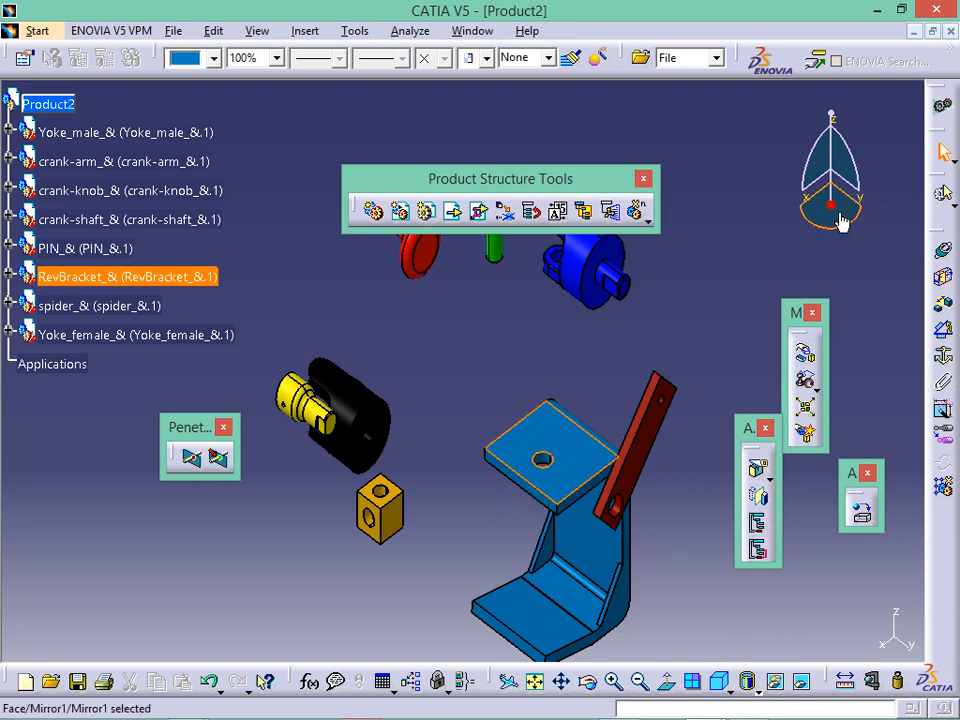
pyautogui.moveTo(839, 213); pyautogui.dragTo(578, 414)
pyautogui.doubleClick(578, 414)
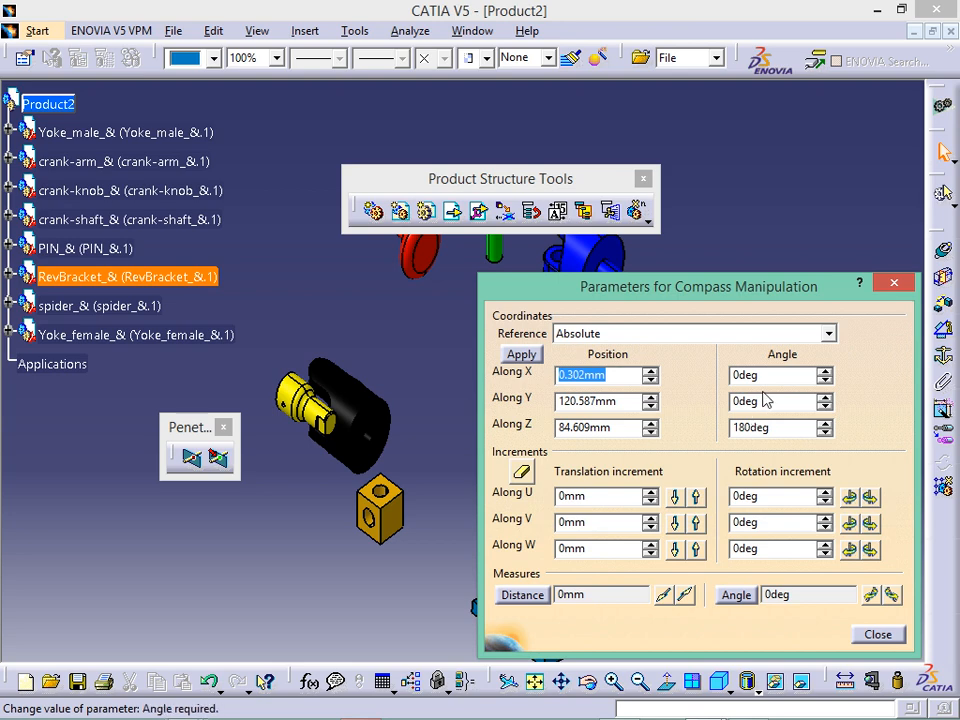
pyautogui.doubleClick(786, 384)
pyautogui.write('180')
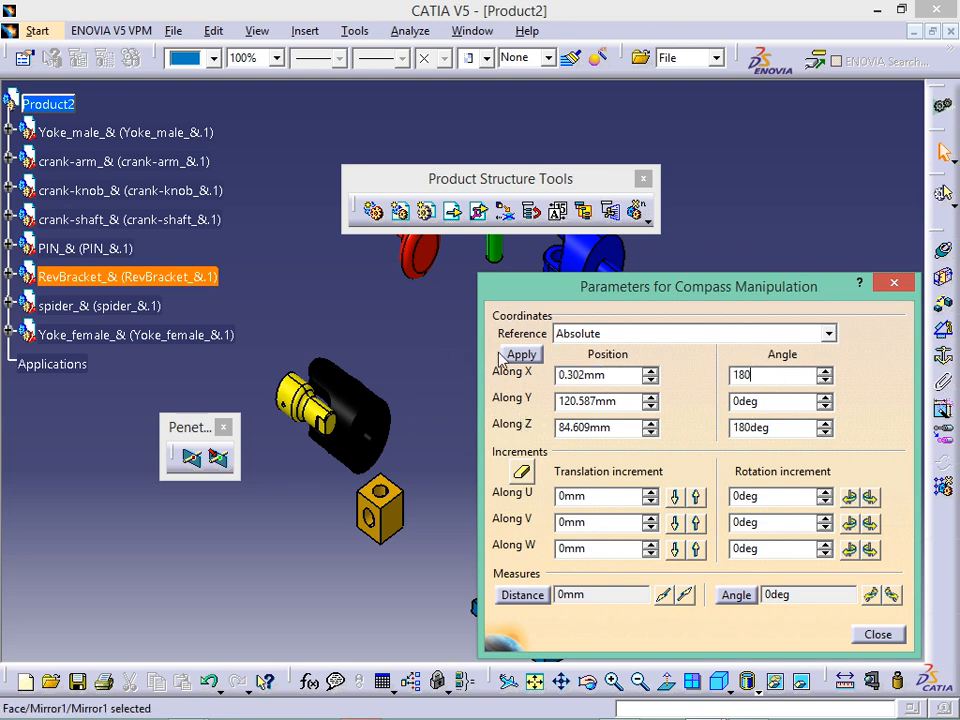
pyautogui.press('Return')
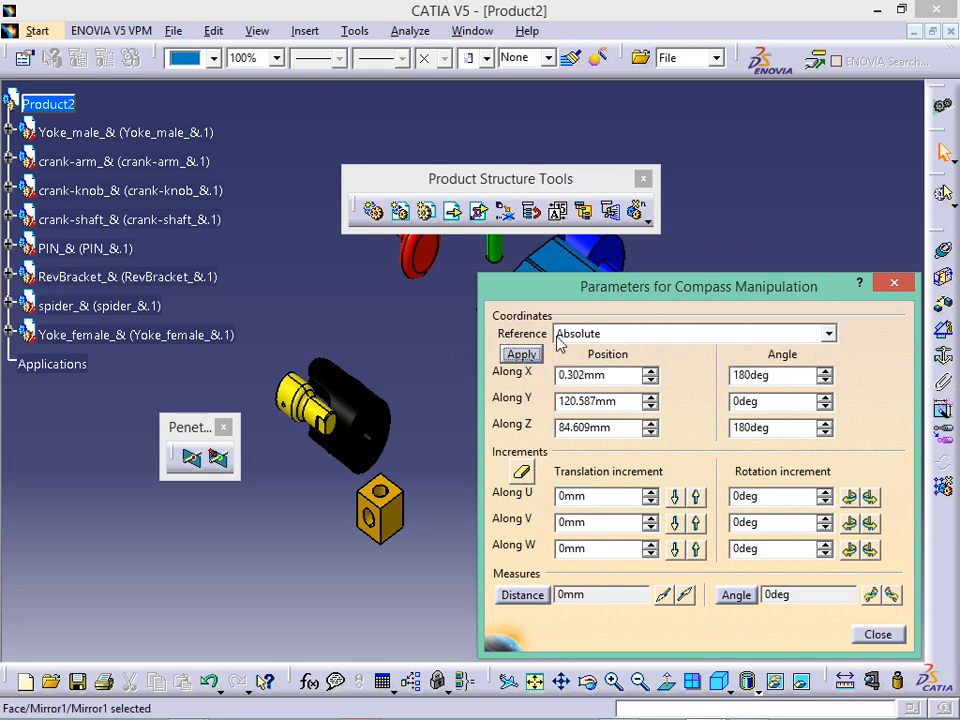
# Step: Set the bracket's compass angle along X back to 0deg and apply it
pyautogui.moveTo(576, 300); pyautogui.dragTo(606, 371)
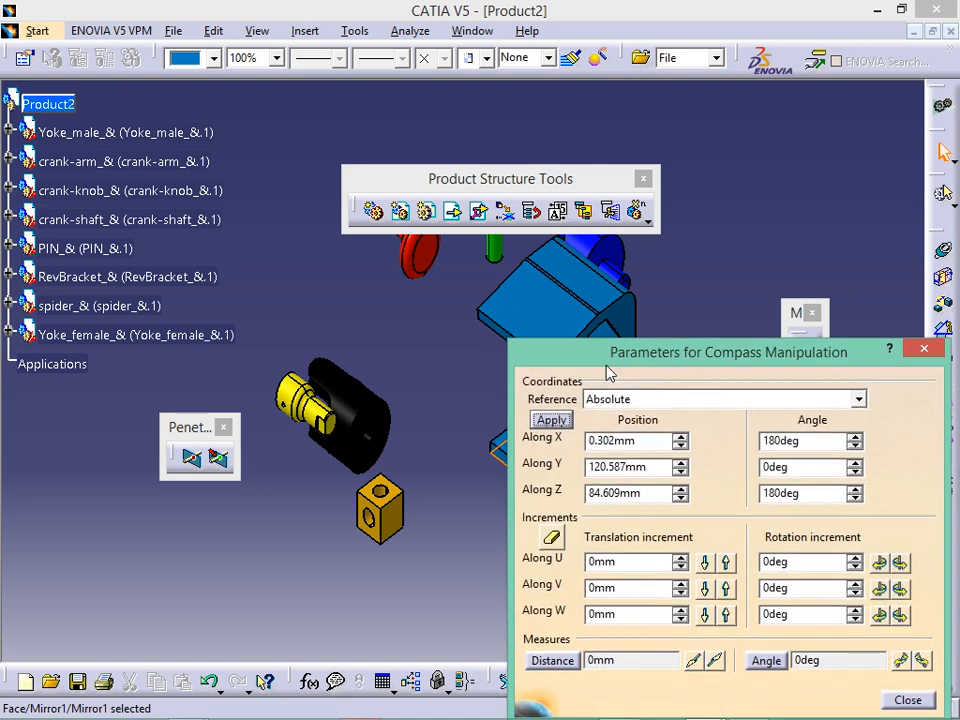
pyautogui.doubleClick(815, 436)
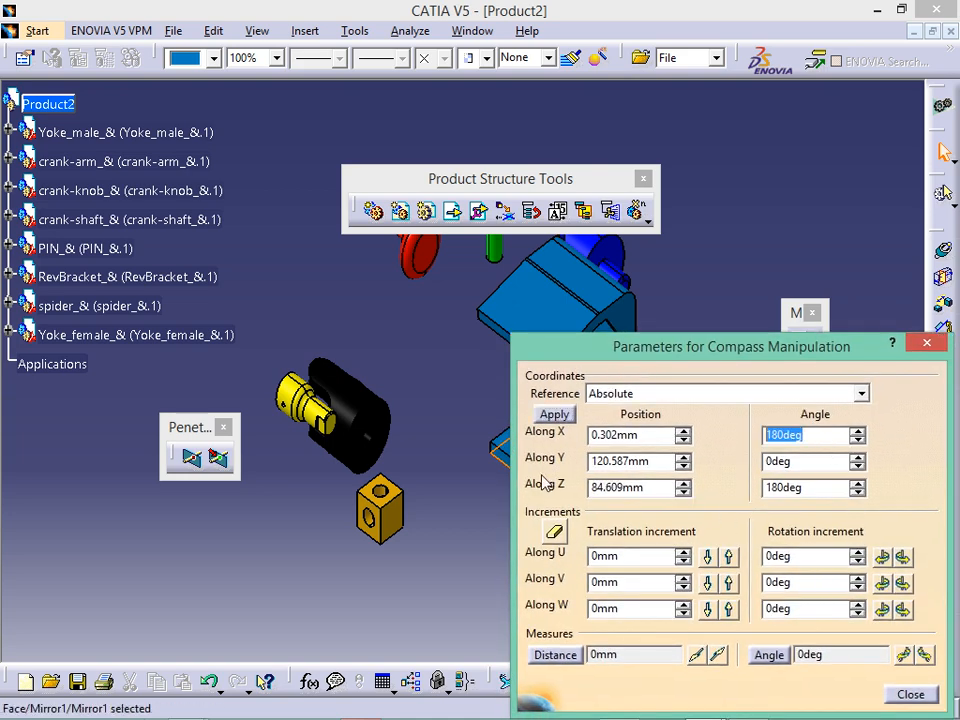
pyautogui.write('0')
pyautogui.click(553, 414)
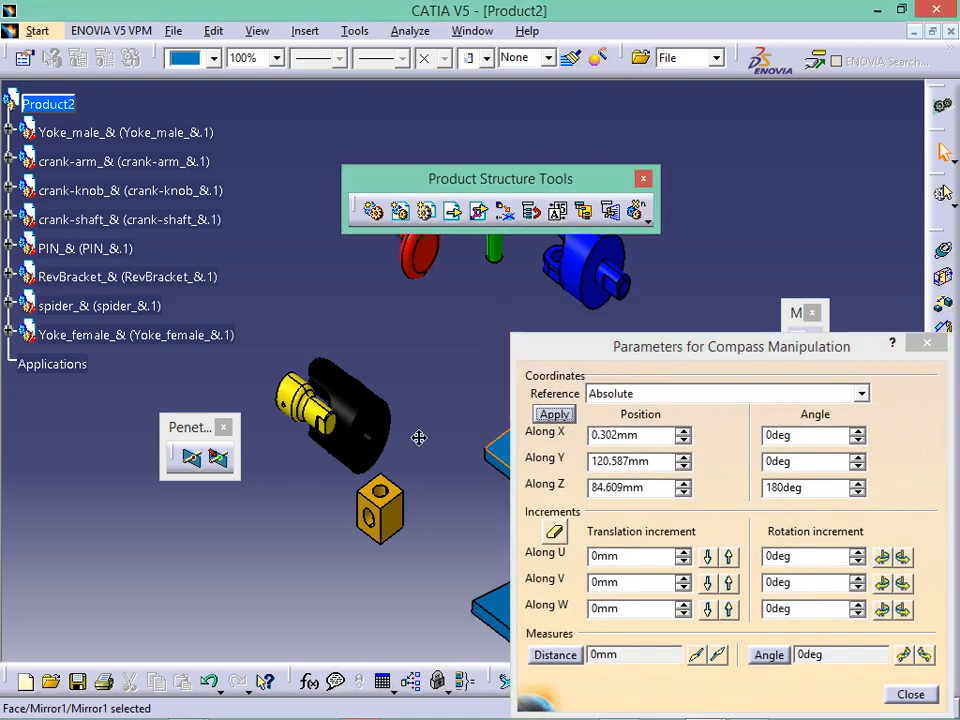
# Step: Set the bracket's compass angle along Z to 0deg and apply it
pyautogui.click(818, 488)
pyautogui.doubleClick(815, 488)
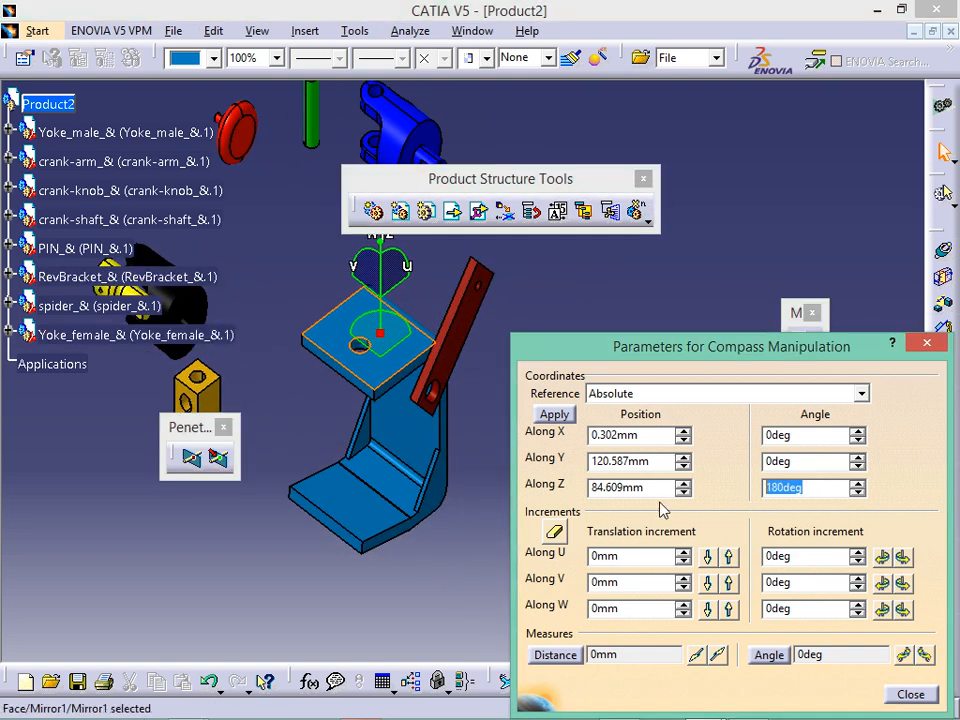
pyautogui.write('0')
pyautogui.click(555, 414)
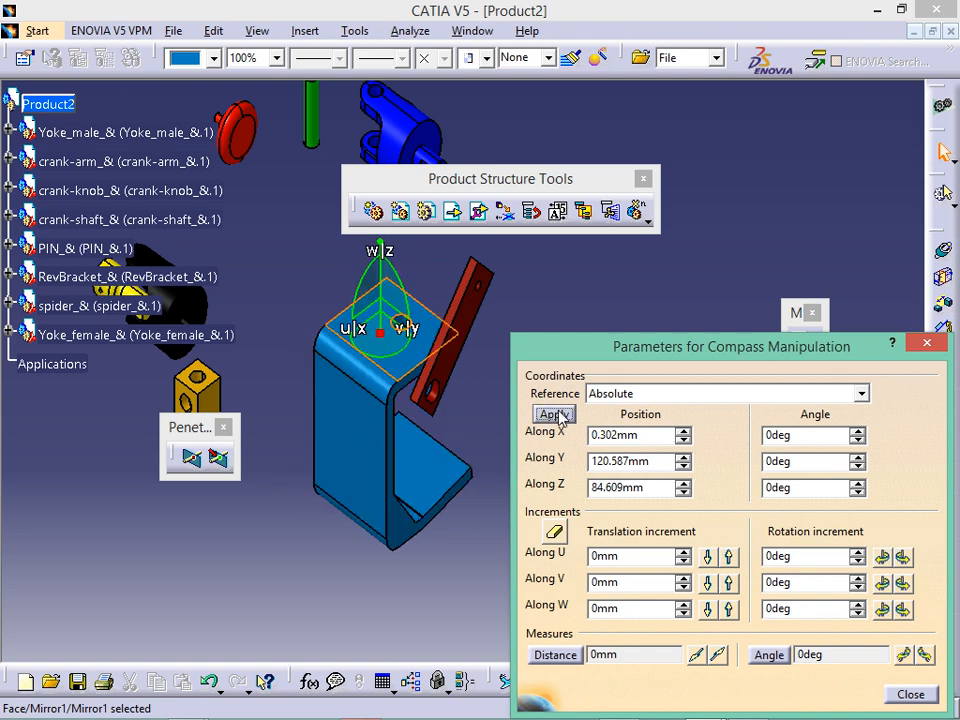
# Step: Return the bracket's compass angle along Z to 180deg and apply it
pyautogui.click(797, 488)
pyautogui.doubleClick(797, 488)
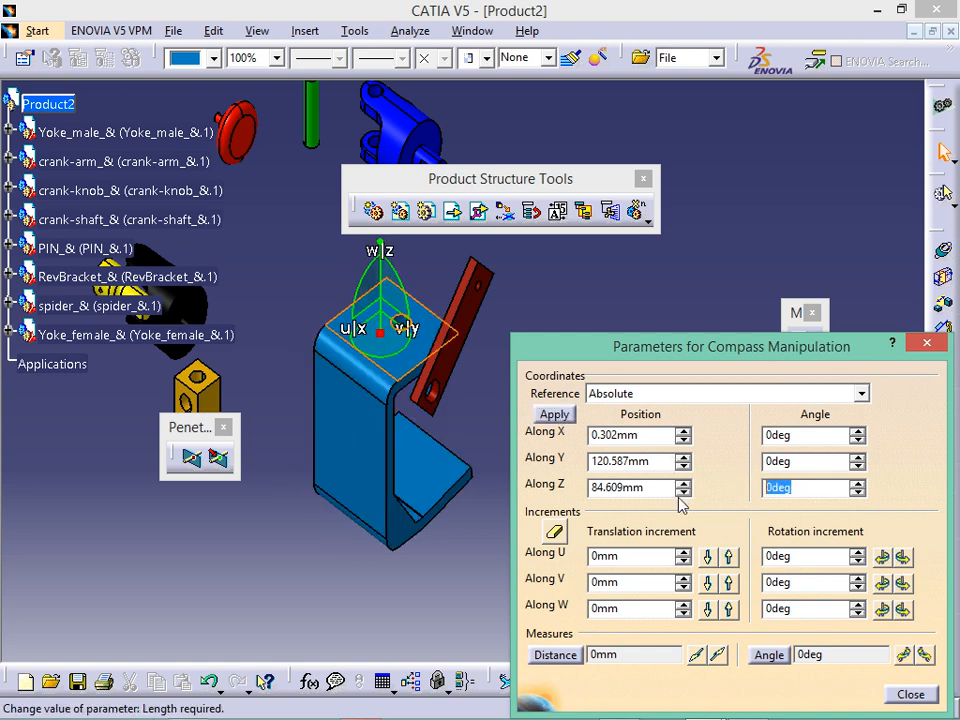
pyautogui.write('180')
pyautogui.click(555, 414)
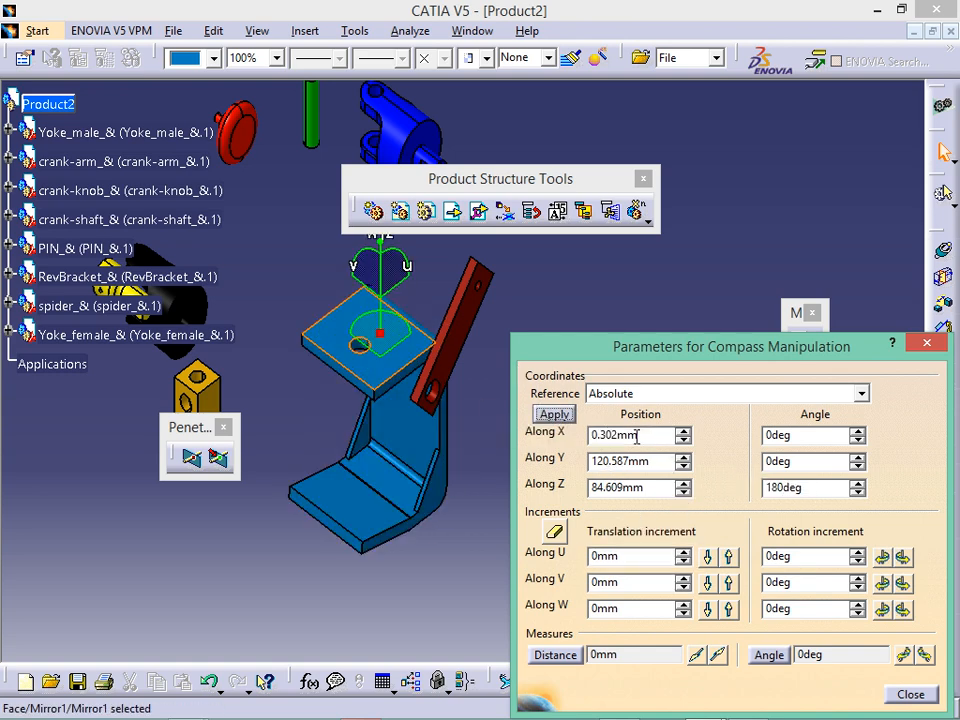
# Step: Try a compass angle of 180deg along Y on RevBracket_&, and undo that rotation
pyautogui.doubleClick(800, 461)
pyautogui.write('180')
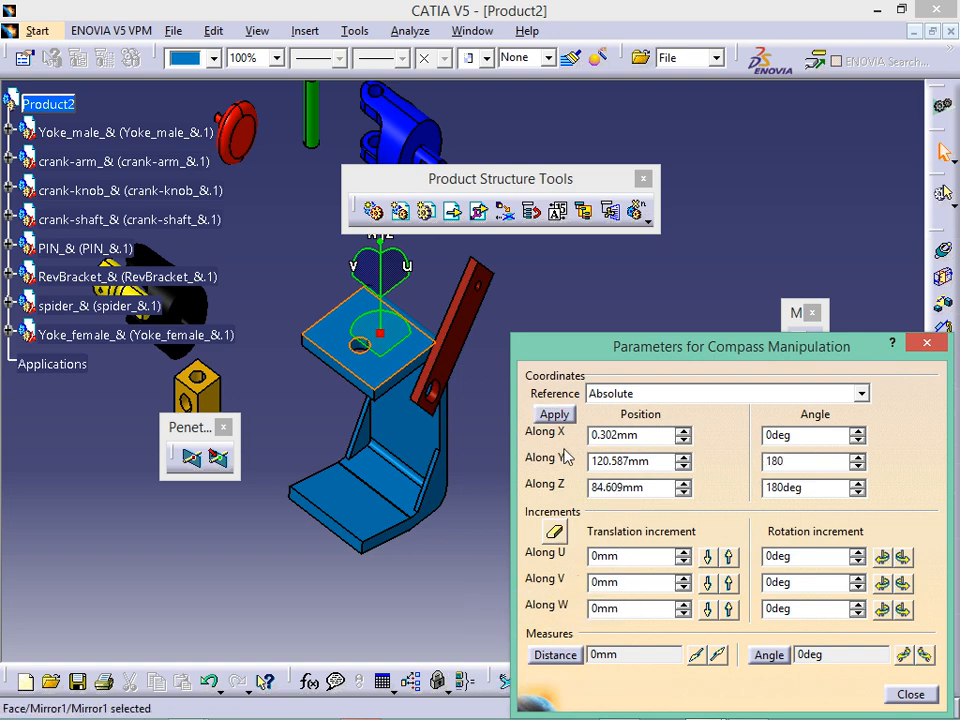
pyautogui.click(554, 414)
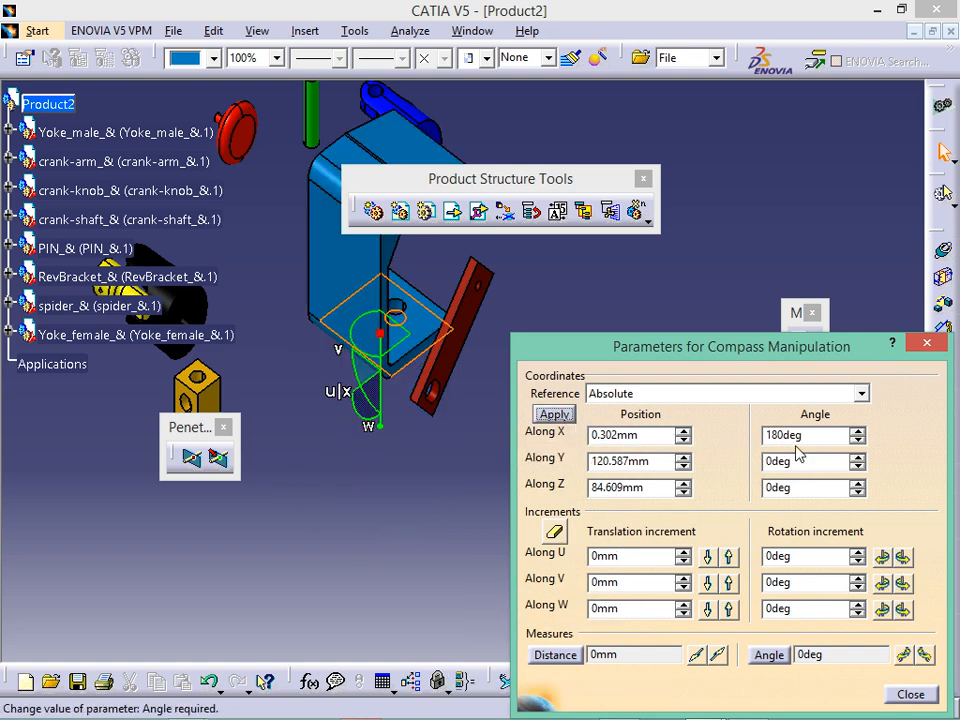
pyautogui.hotkey('ctrl', 'z')
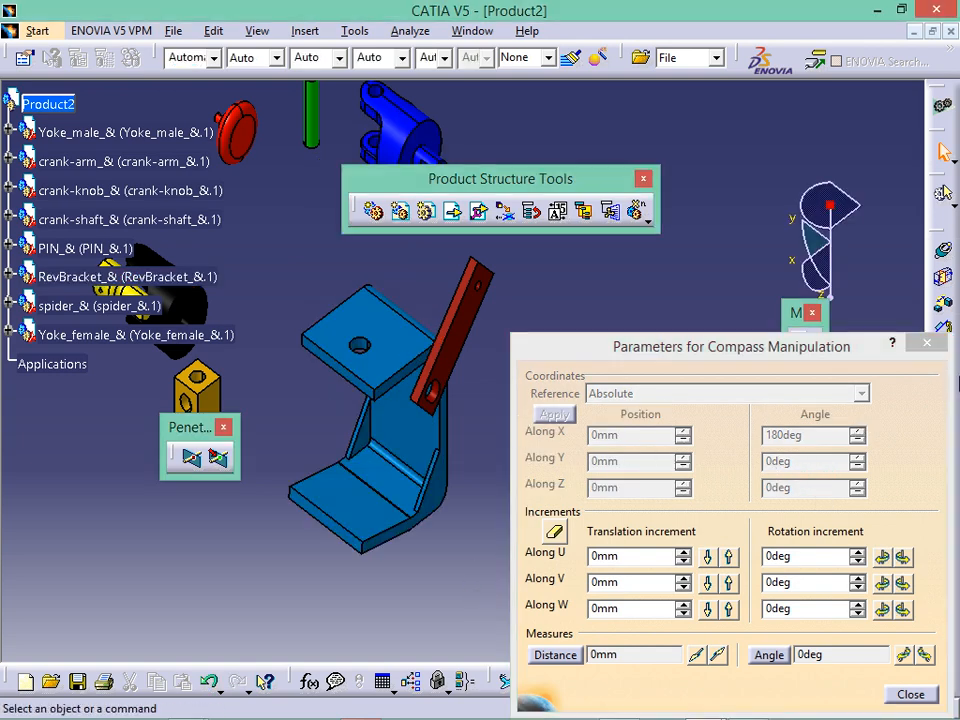
pyautogui.click(927, 343)
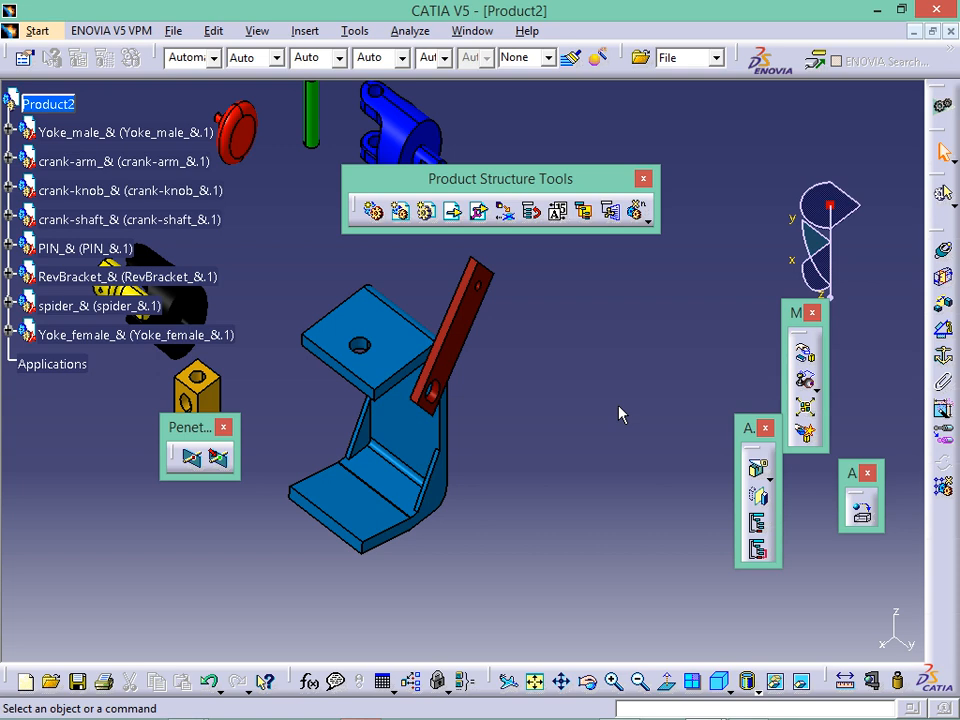
# Step: Reset the compass, attach it to the face of crank-arm_&, and move the arm clear of RevBracket_&
pyautogui.moveTo(615, 418); pyautogui.dragTo(640, 437, button='middle')
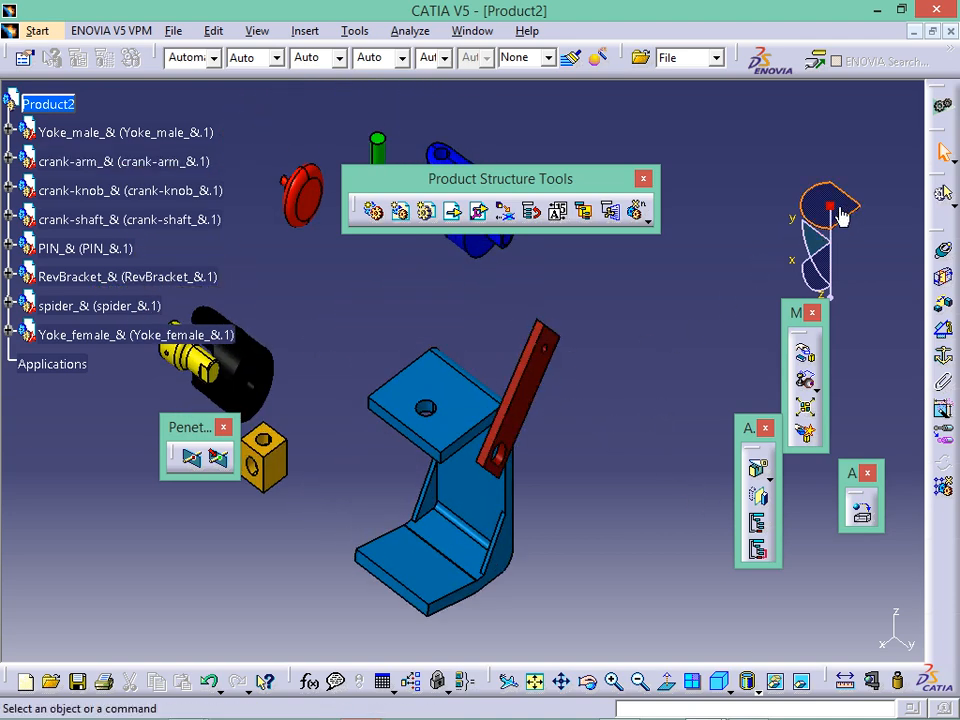
pyautogui.click(254, 31)
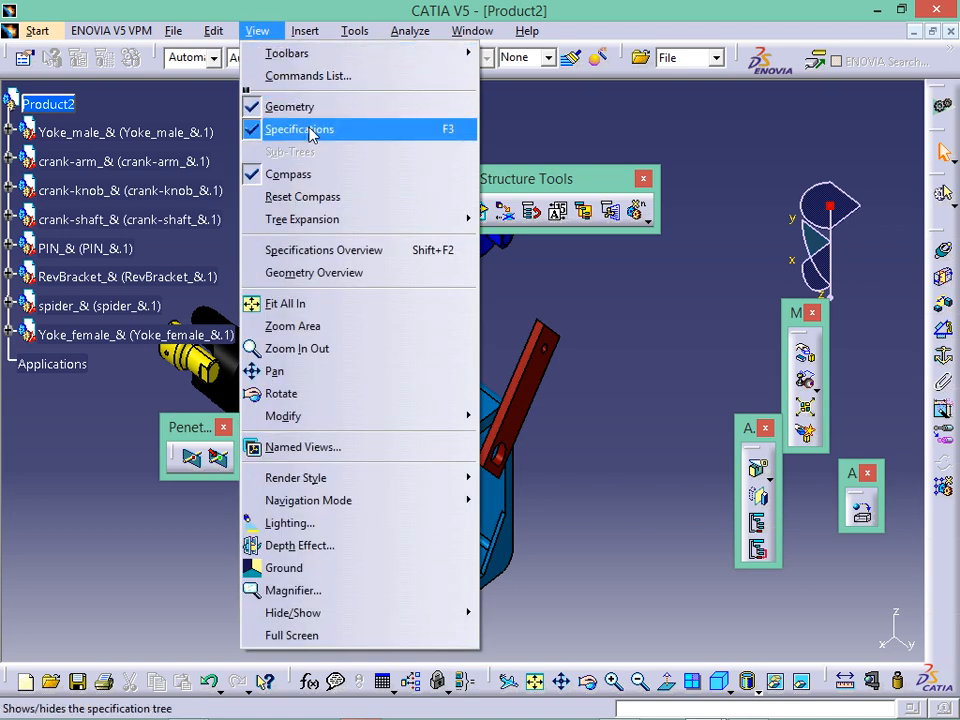
pyautogui.click(328, 198)
pyautogui.moveTo(889, 140); pyautogui.dragTo(546, 360)
pyautogui.moveTo(572, 405); pyautogui.dragTo(682, 420)
pyautogui.click(688, 308)
pyautogui.moveTo(624, 711)
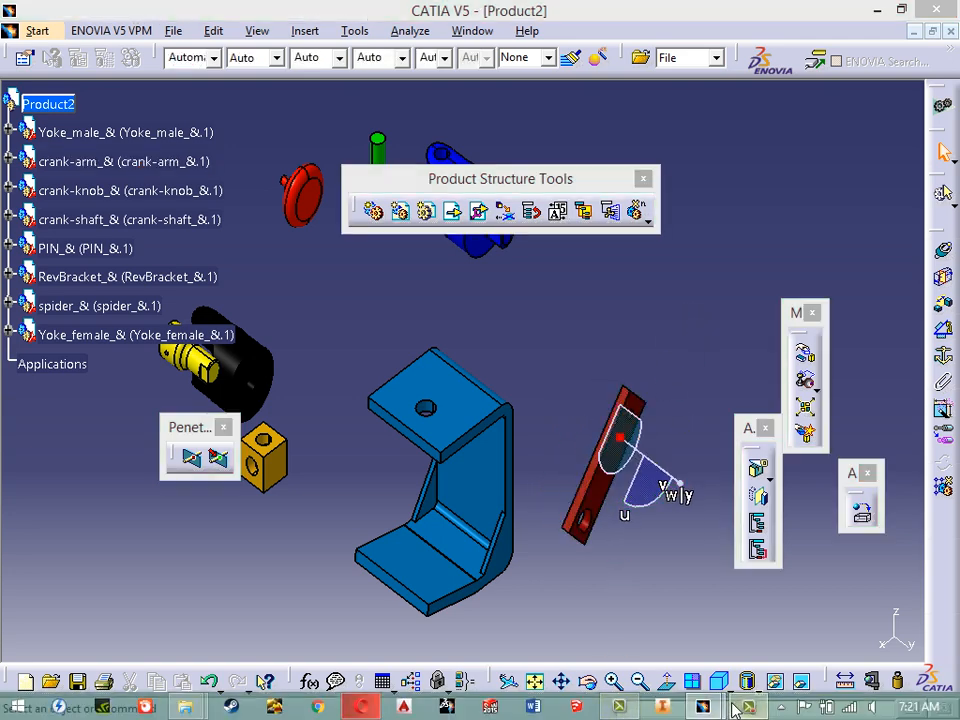
pyautogui.click(700, 706)
pyautogui.click(868, 654)
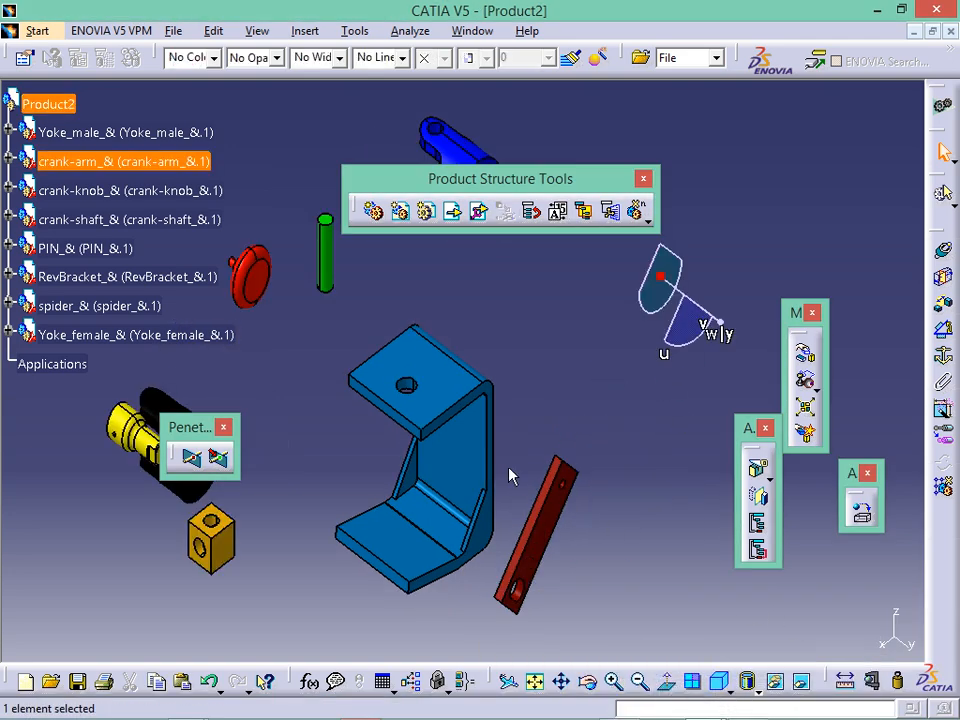
pyautogui.moveTo(537, 455); pyautogui.dragTo(598, 447, button='middle')
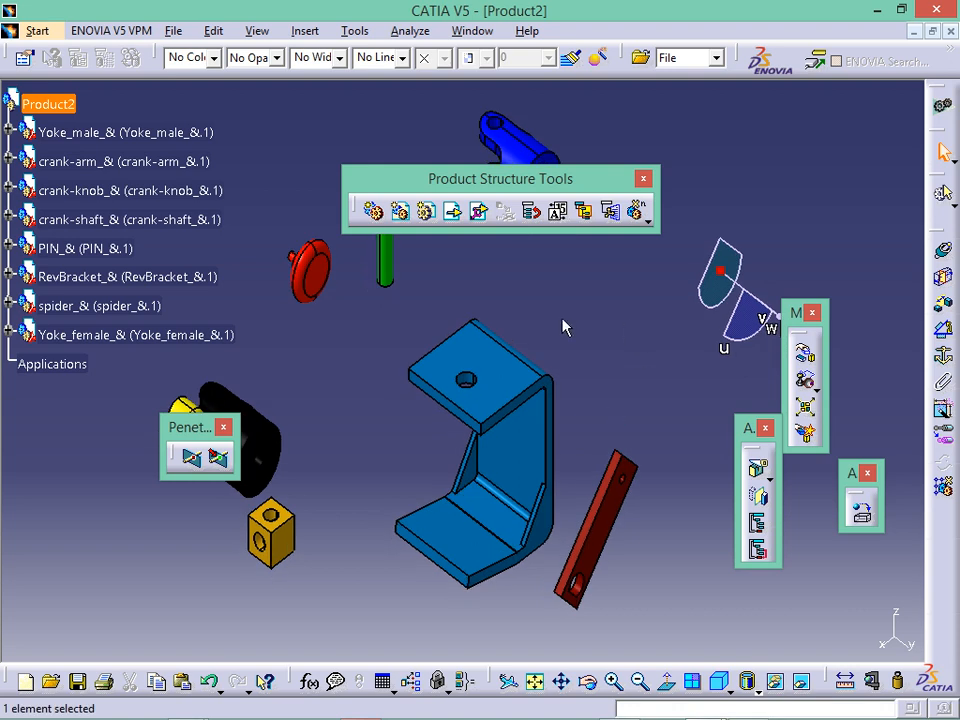
pyautogui.click(550, 402)
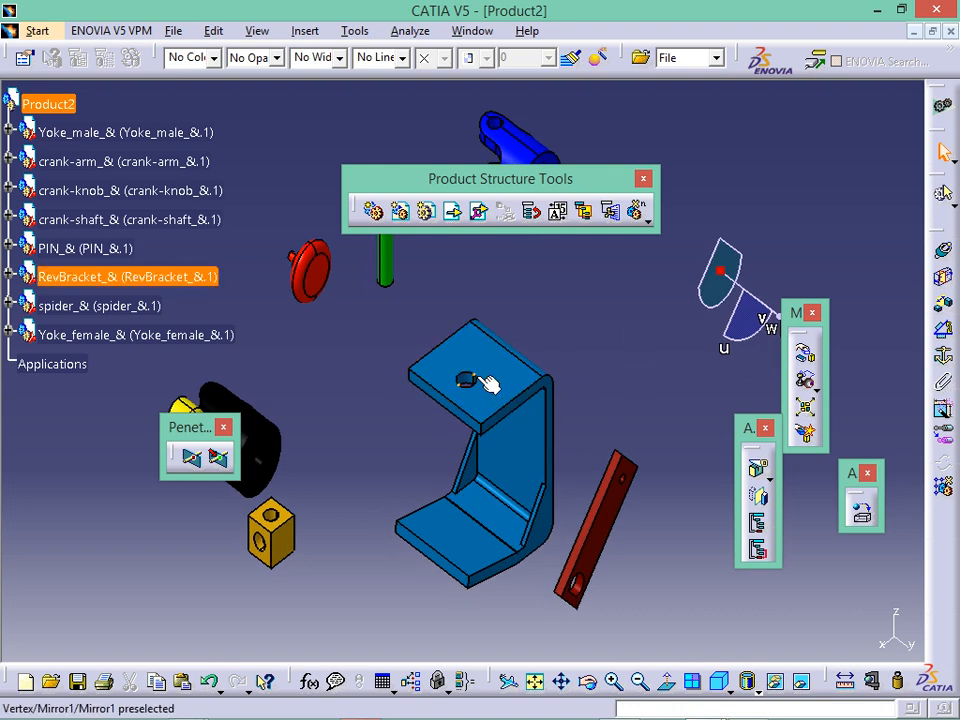
pyautogui.click(555, 372)
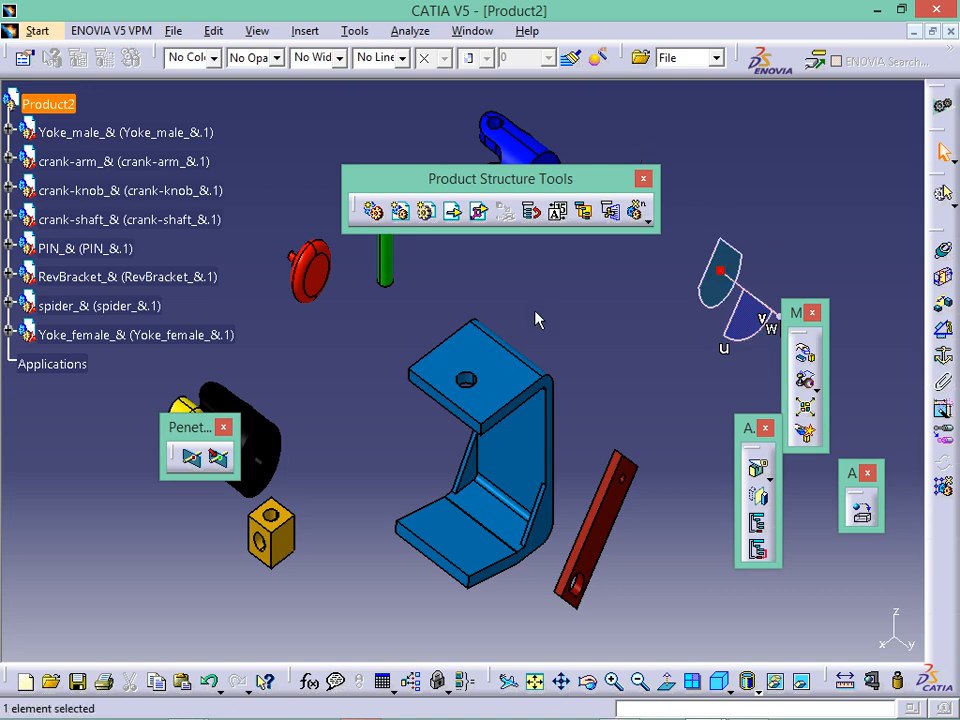
pyautogui.rightClick(161, 285)
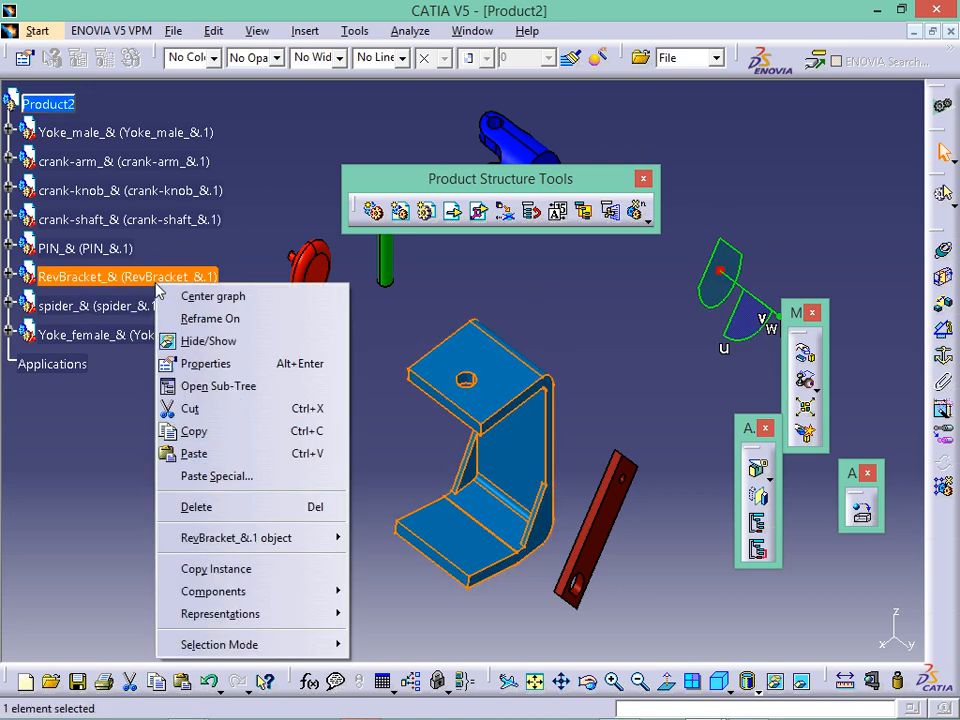
pyautogui.click(251, 256)
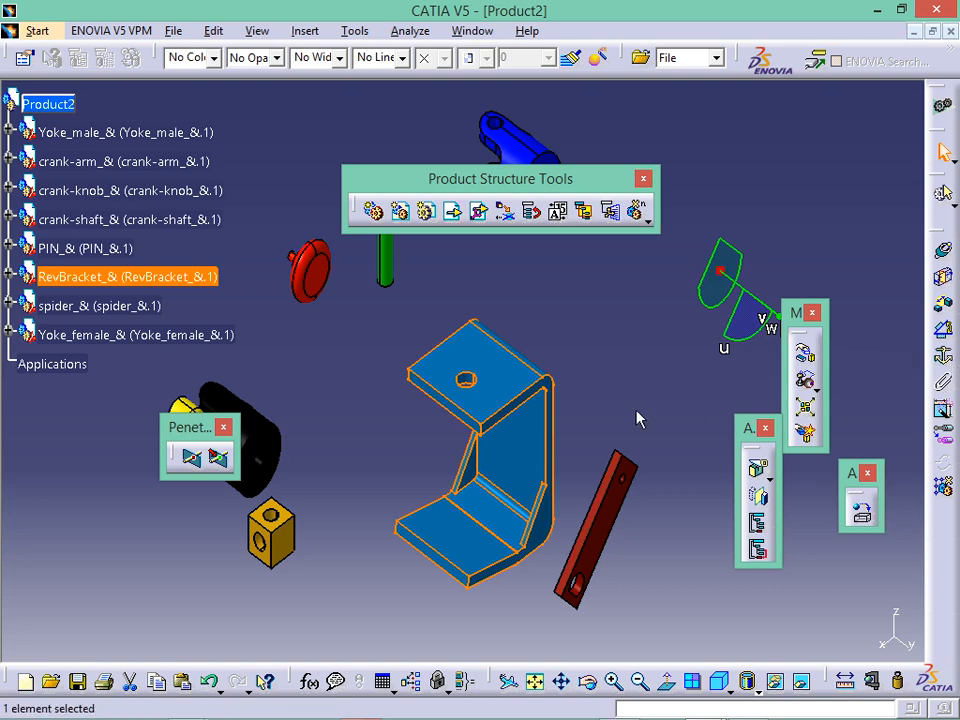
pyautogui.click(551, 386)
pyautogui.click(521, 396)
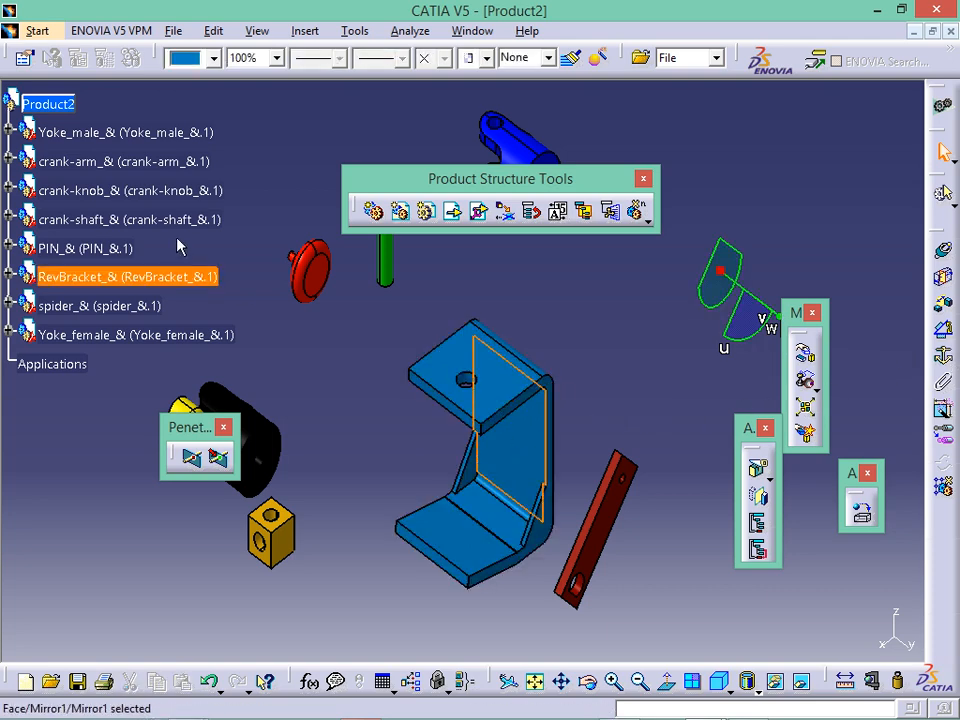
pyautogui.click(176, 274)
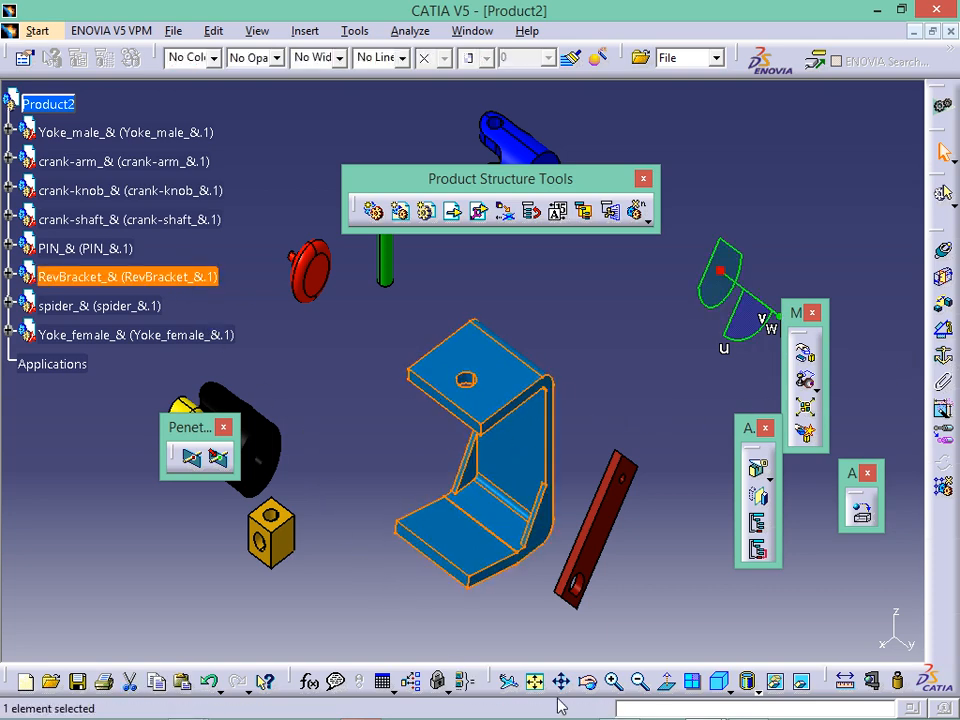
pyautogui.moveTo(620, 712)
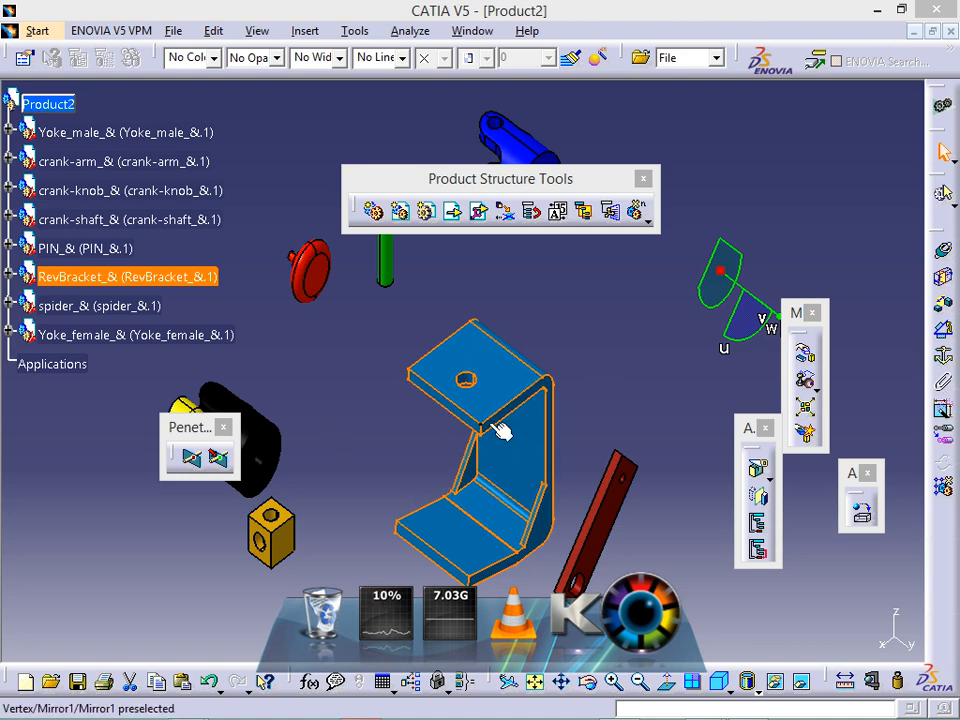
pyautogui.click(514, 396)
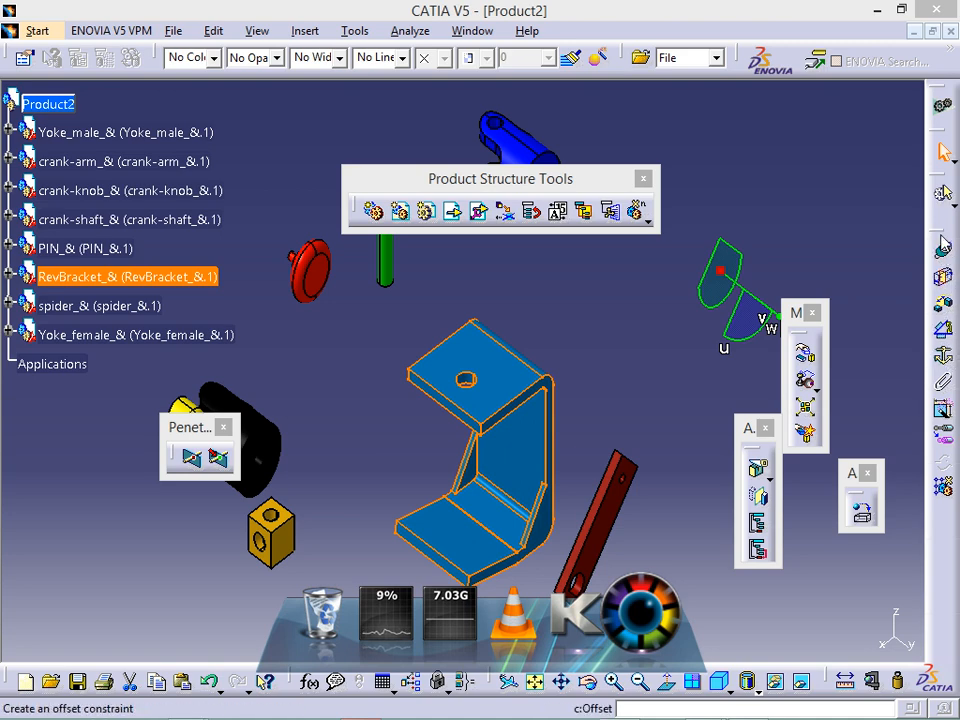
# Step: Float the Constraints toolbar over the model area and close the ENOVIA V5 VPM Navigator toolbar
pyautogui.moveTo(941, 240); pyautogui.dragTo(868, 59)
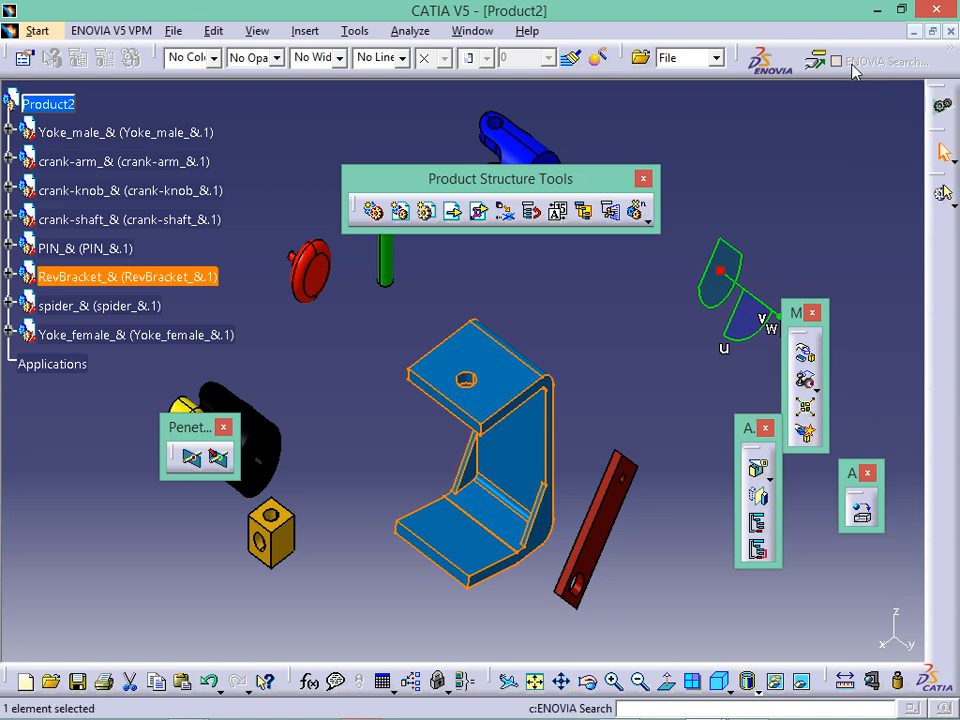
pyautogui.moveTo(745, 62); pyautogui.dragTo(708, 122)
pyautogui.click(785, 102)
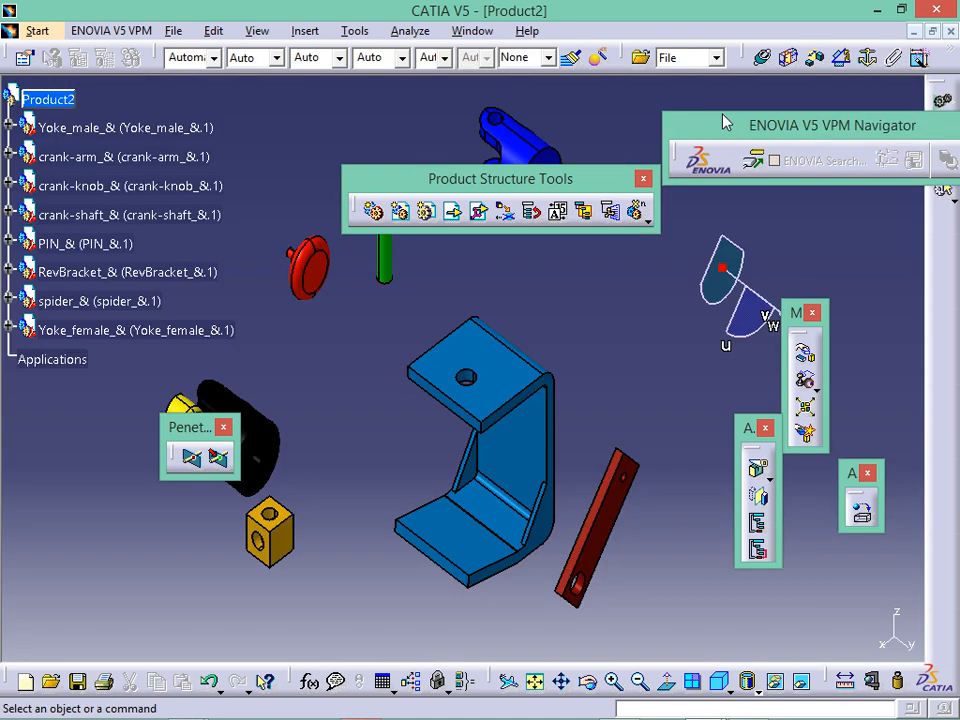
pyautogui.moveTo(882, 118); pyautogui.dragTo(750, 130)
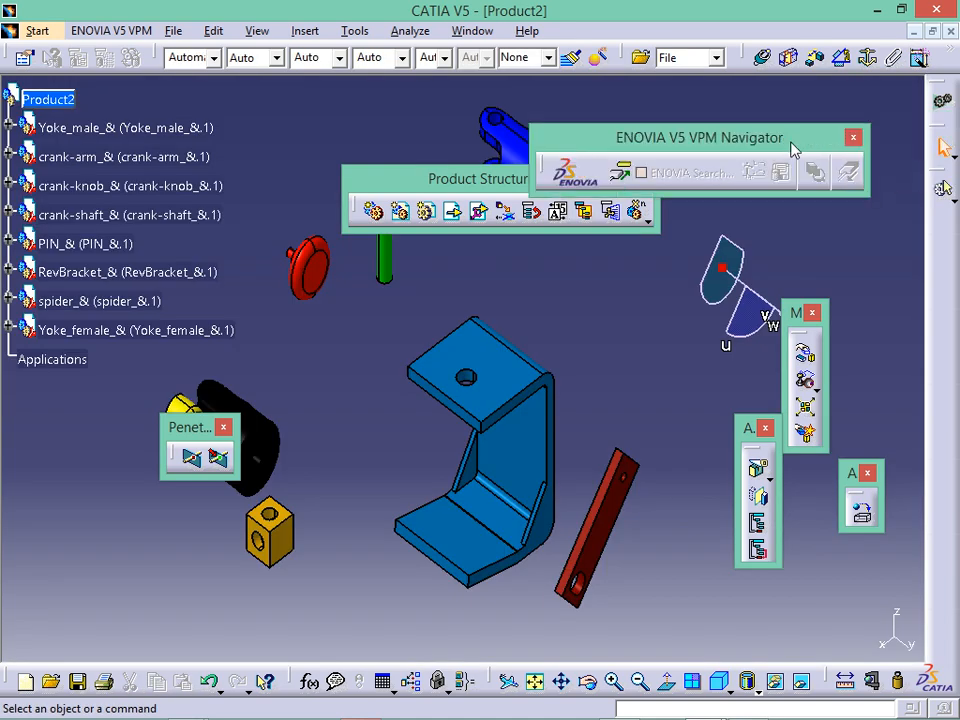
pyautogui.click(855, 138)
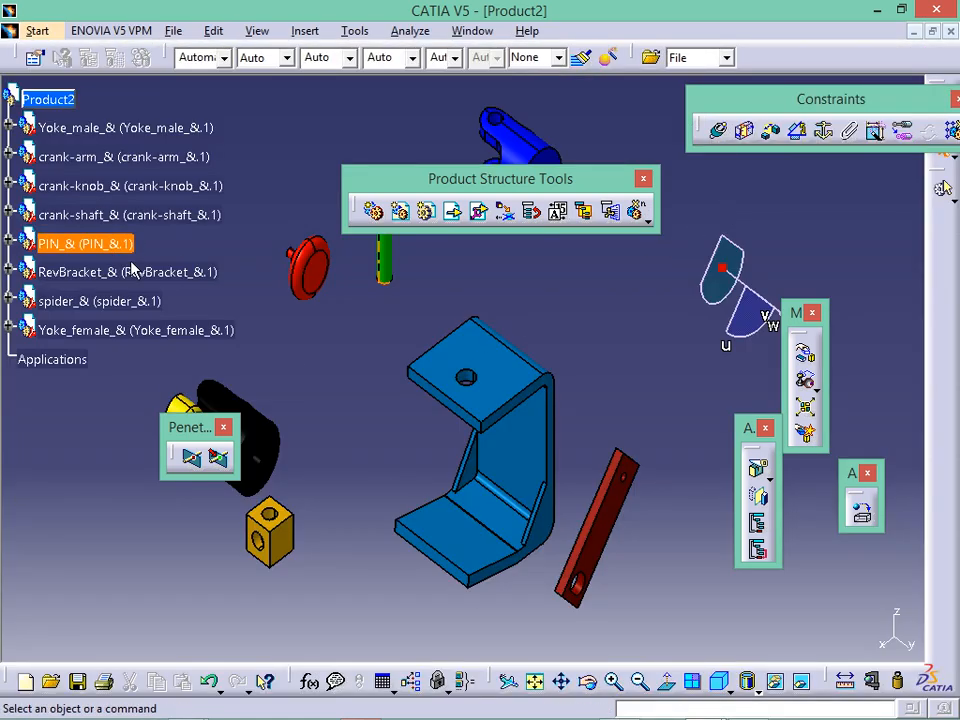
# Step: Anchor RevBracket_& with a Fix constraint, and move the Product Structure Tools toolbar off the blue yoke
pyautogui.click(150, 280)
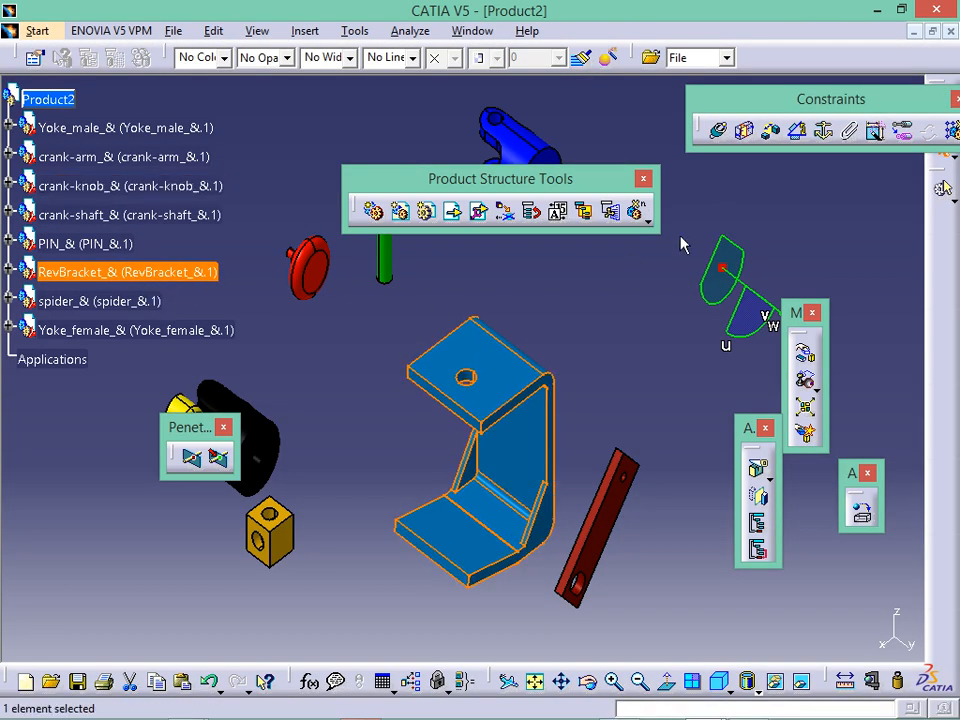
pyautogui.click(825, 133)
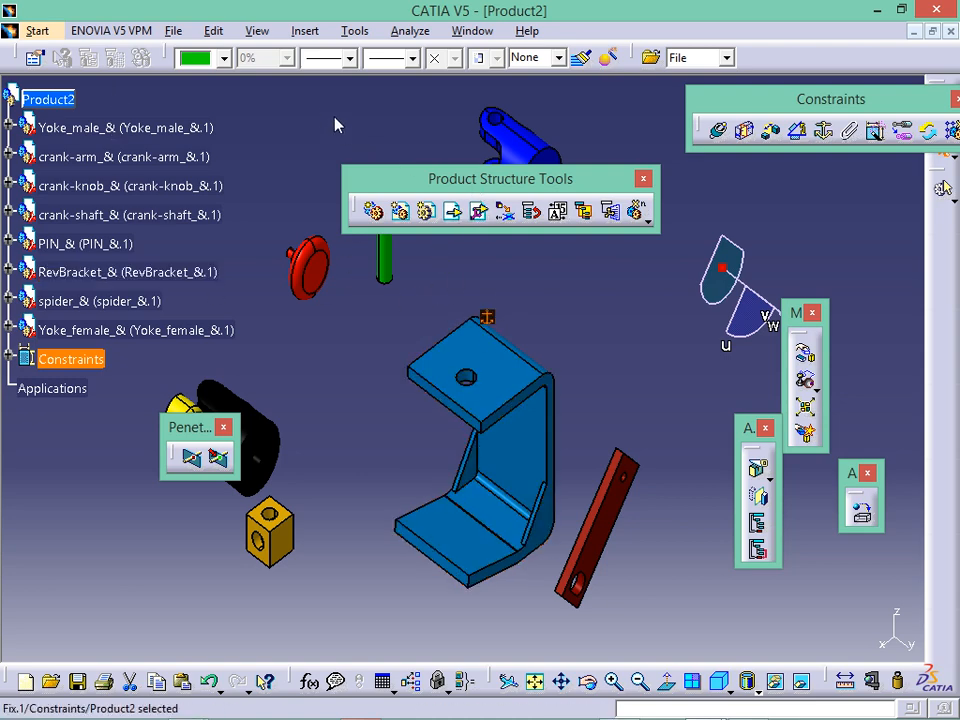
pyautogui.moveTo(530, 178); pyautogui.dragTo(398, 119)
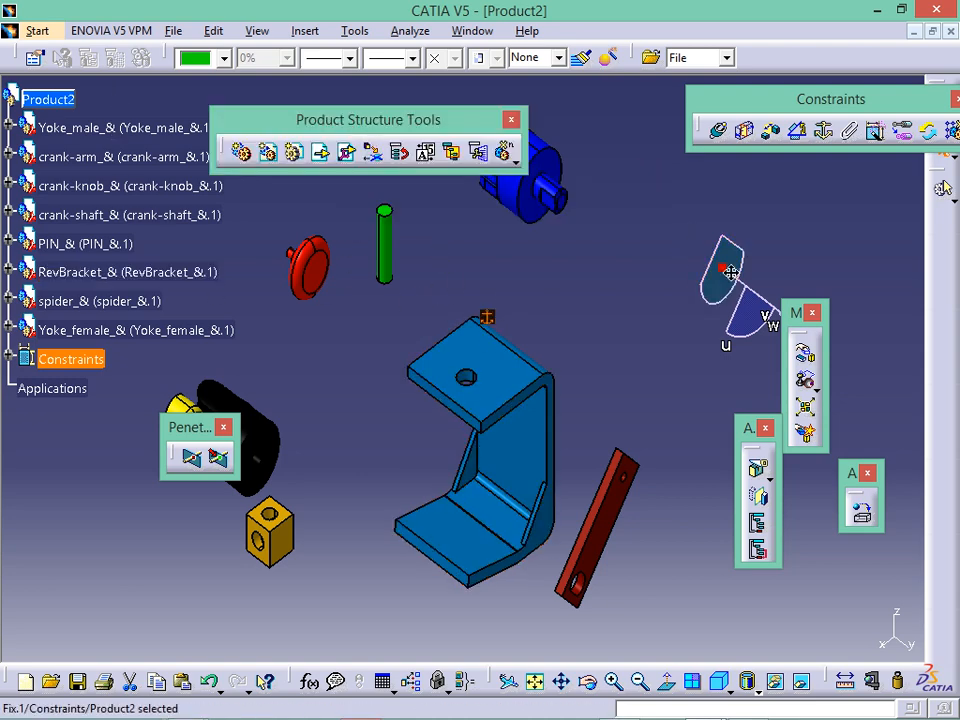
# Step: Shift the fixed RevBracket_& slightly using the compass on its upper flange, and reset the compass
pyautogui.moveTo(722, 268); pyautogui.dragTo(520, 368)
pyautogui.click(520, 390)
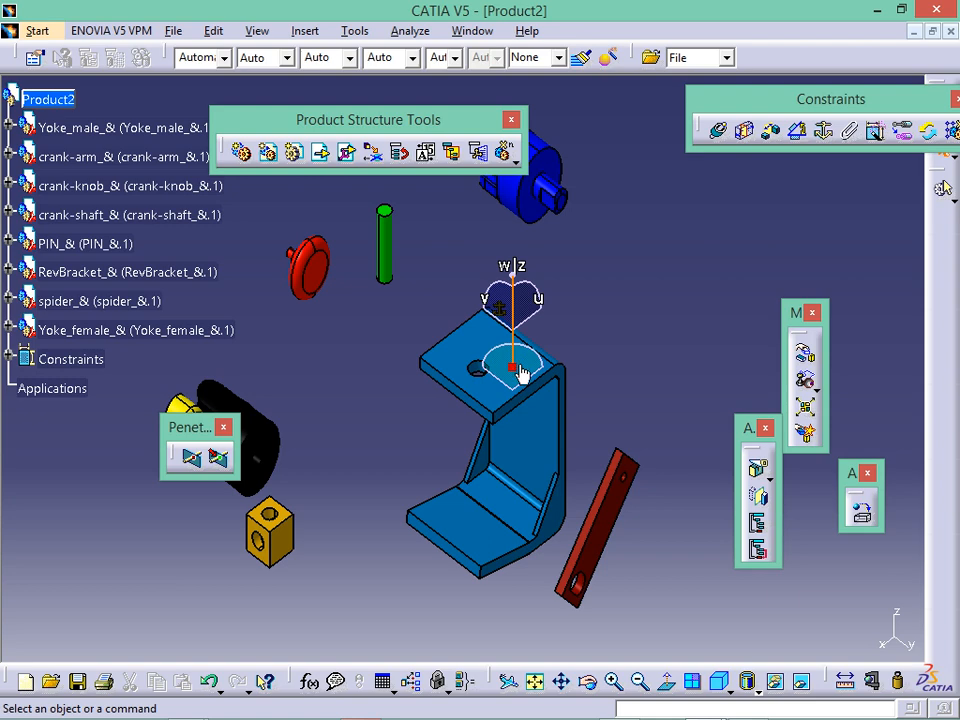
pyautogui.click(257, 31)
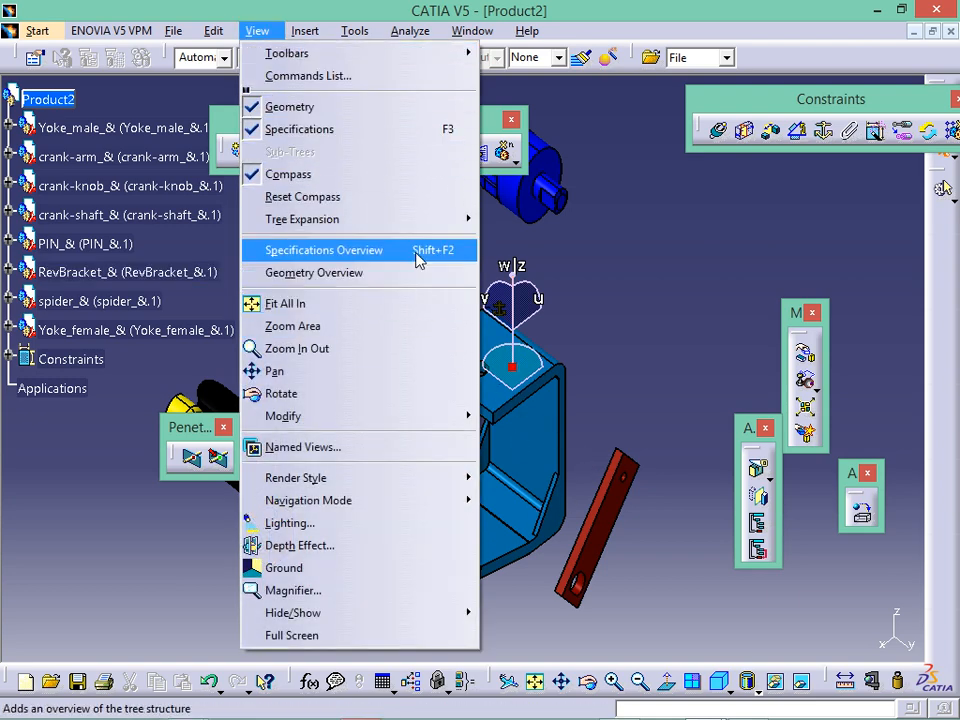
pyautogui.click(413, 197)
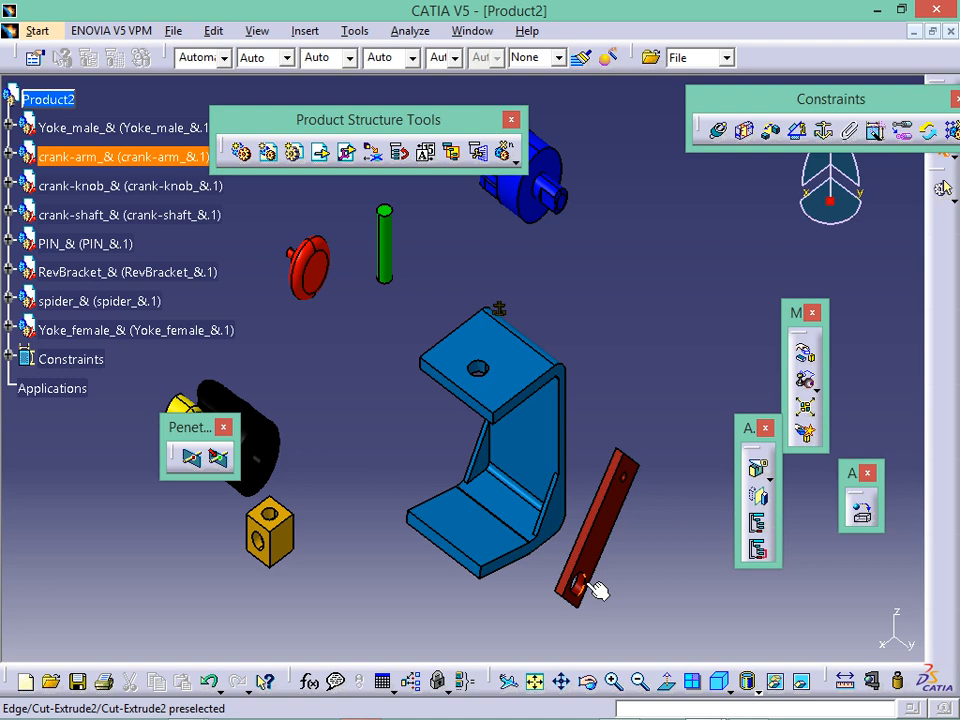
# Step: Bring the whole Constraints toolbar into view, start a Coincidence Constraint, and turn off its Assistant prompt for the future
pyautogui.moveTo(671, 371); pyautogui.dragTo(608, 392, button='middle')
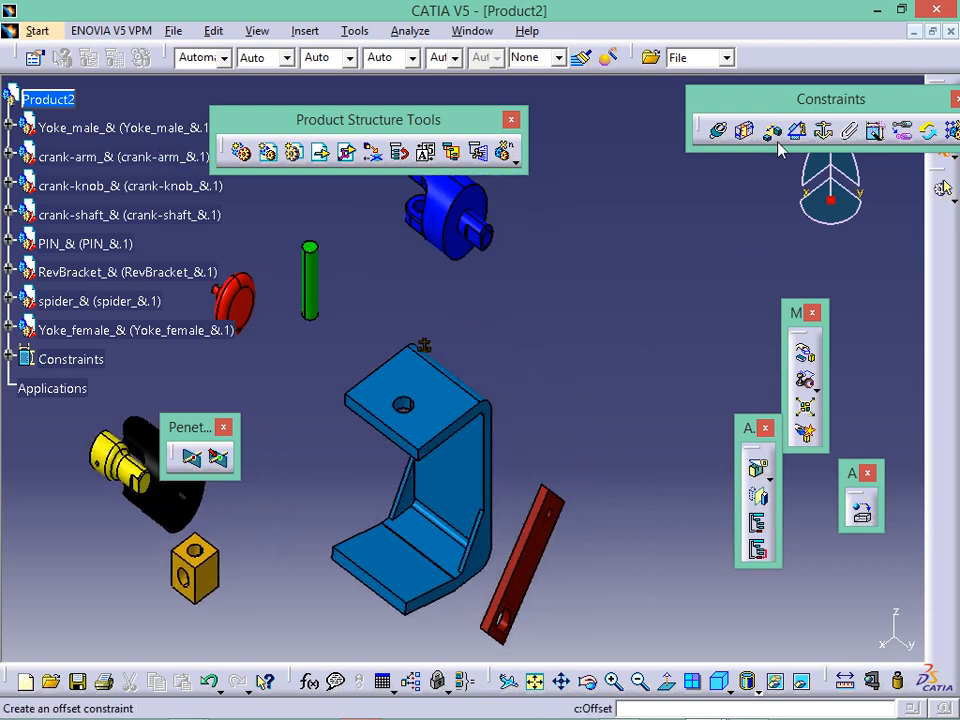
pyautogui.moveTo(787, 102); pyautogui.dragTo(692, 122)
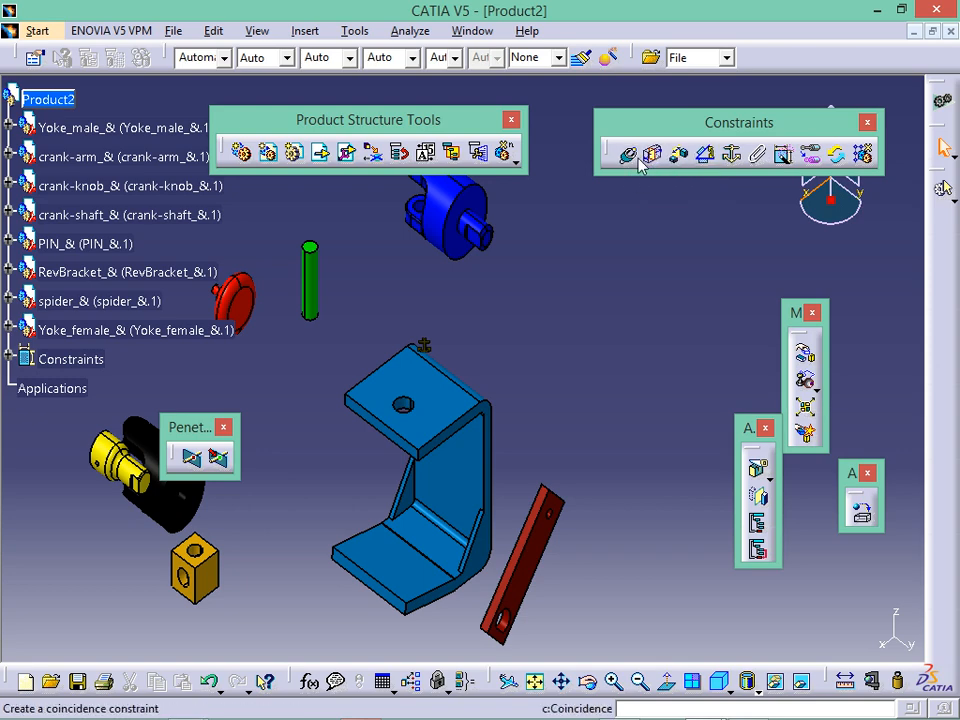
pyautogui.moveTo(533, 463); pyautogui.dragTo(658, 491, button='middle')
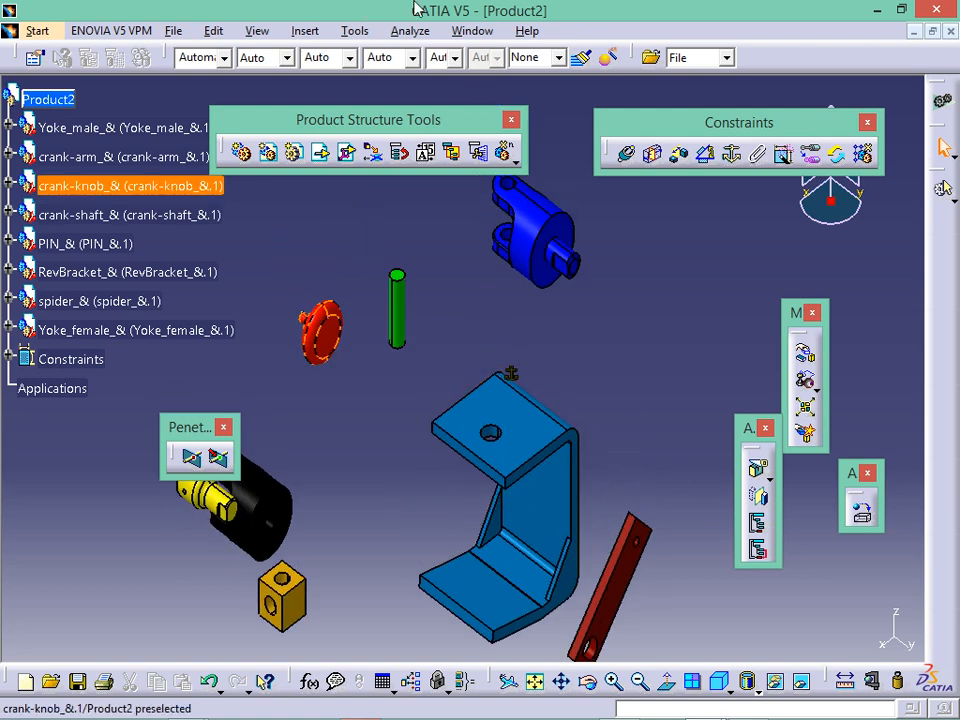
pyautogui.moveTo(515, 562); pyautogui.dragTo(603, 511, button='middle')
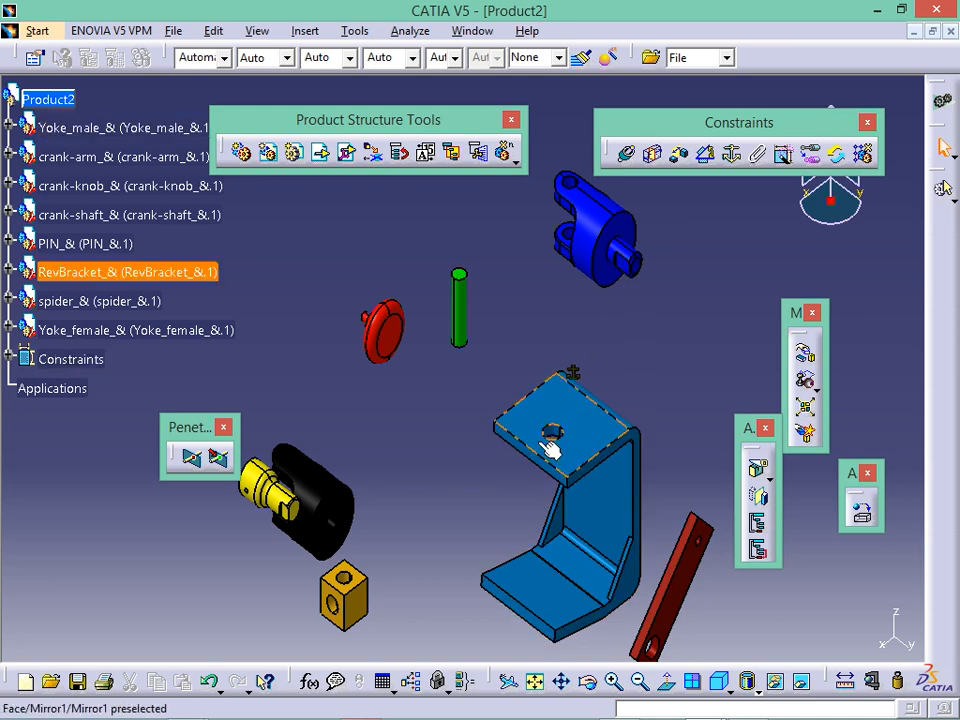
pyautogui.keyDown('ctrl'); pyautogui.moveTo(574, 430); pyautogui.dragTo(582, 392, button='middle'); pyautogui.keyUp('ctrl')
pyautogui.moveTo(605, 492); pyautogui.dragTo(481, 436, button='middle')
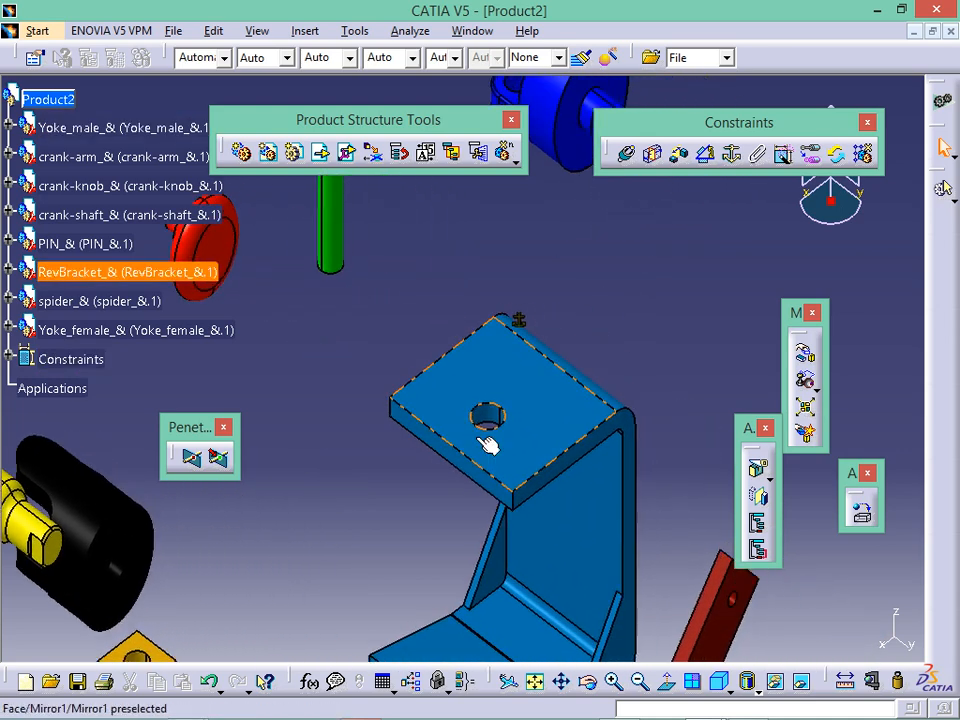
pyautogui.moveTo(542, 290); pyautogui.dragTo(500, 443, button='middle')
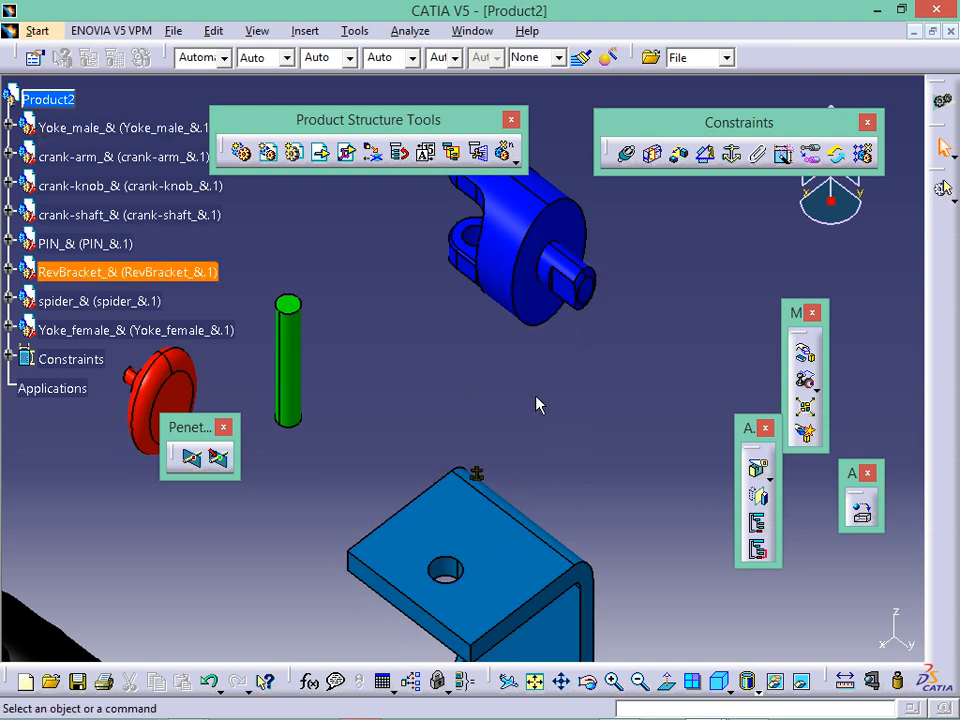
pyautogui.click(629, 155)
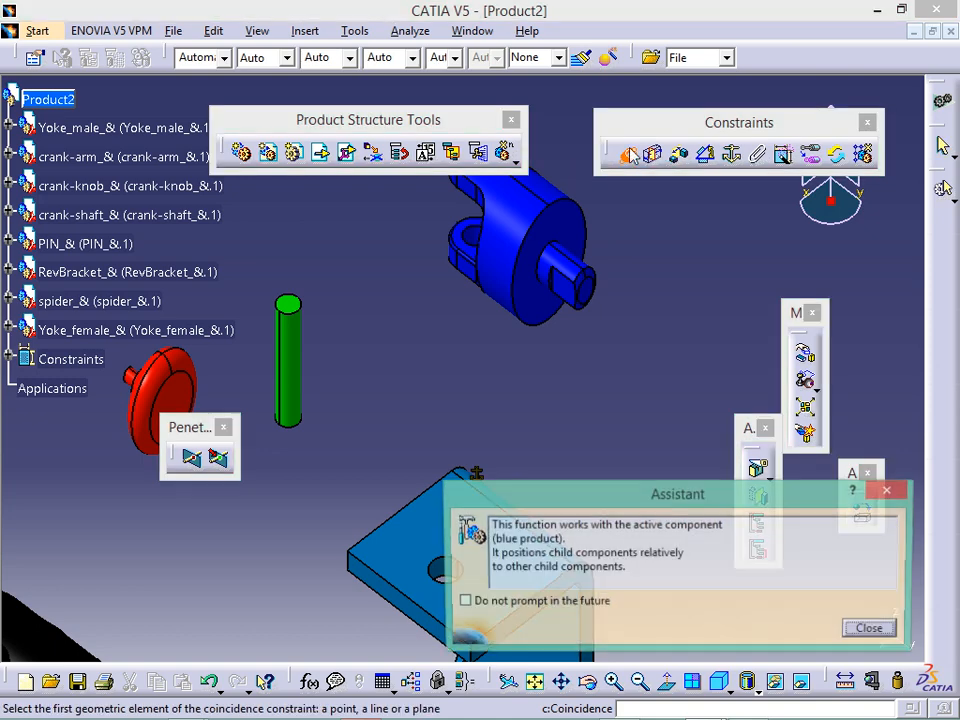
pyautogui.click(493, 601)
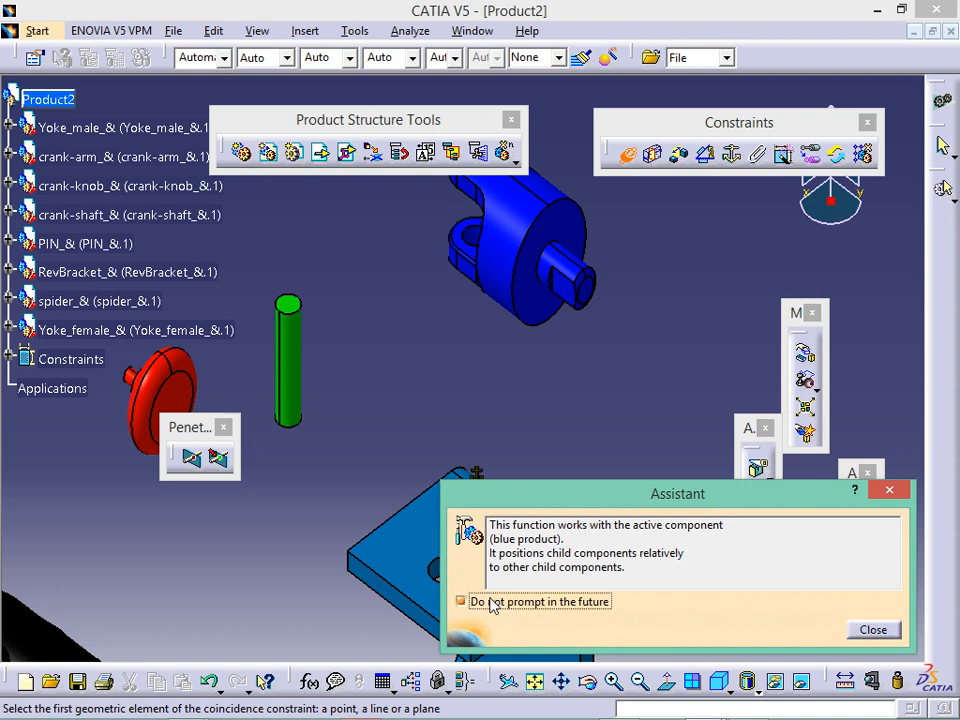
pyautogui.click(872, 630)
pyautogui.moveTo(642, 368); pyautogui.dragTo(643, 492, button='middle')
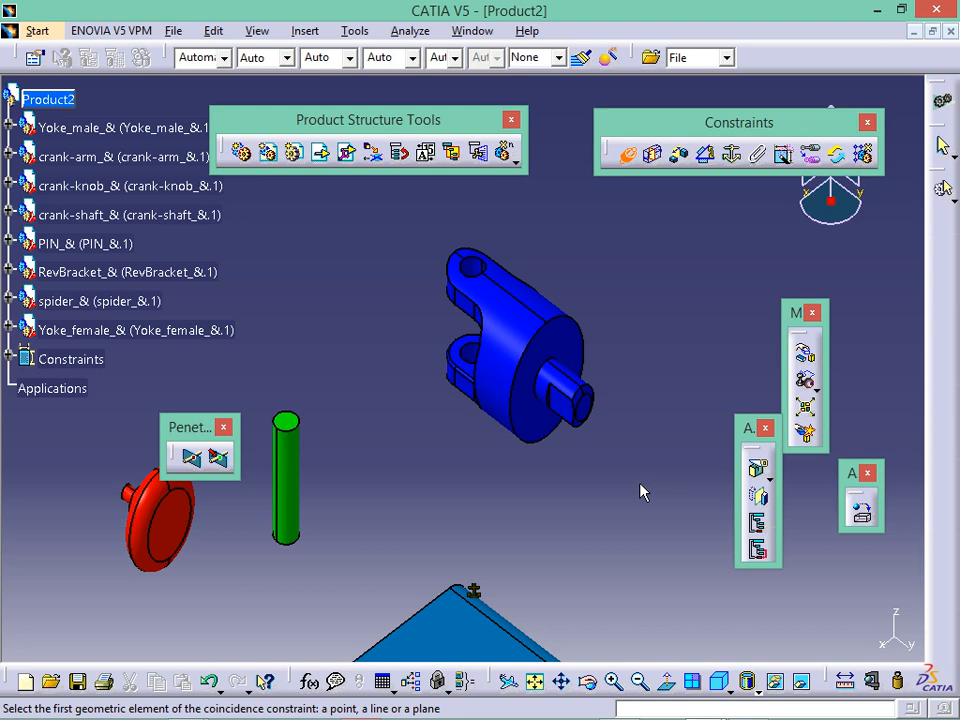
pyautogui.moveTo(471, 428); pyautogui.dragTo(574, 228, button='middle')
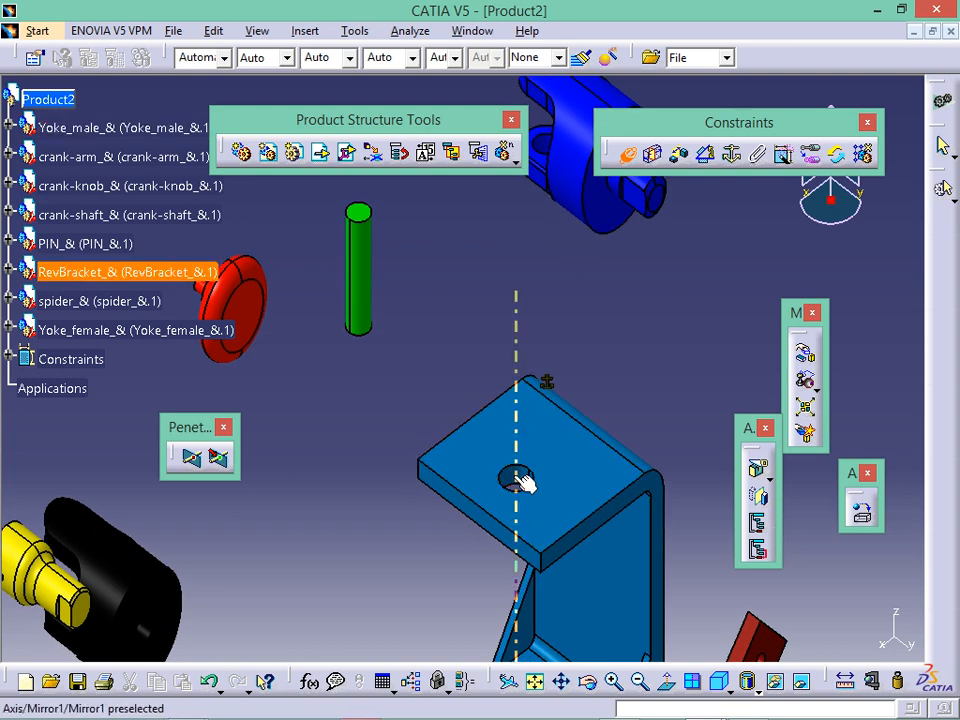
pyautogui.moveTo(522, 482); pyautogui.dragTo(500, 530, button='middle')
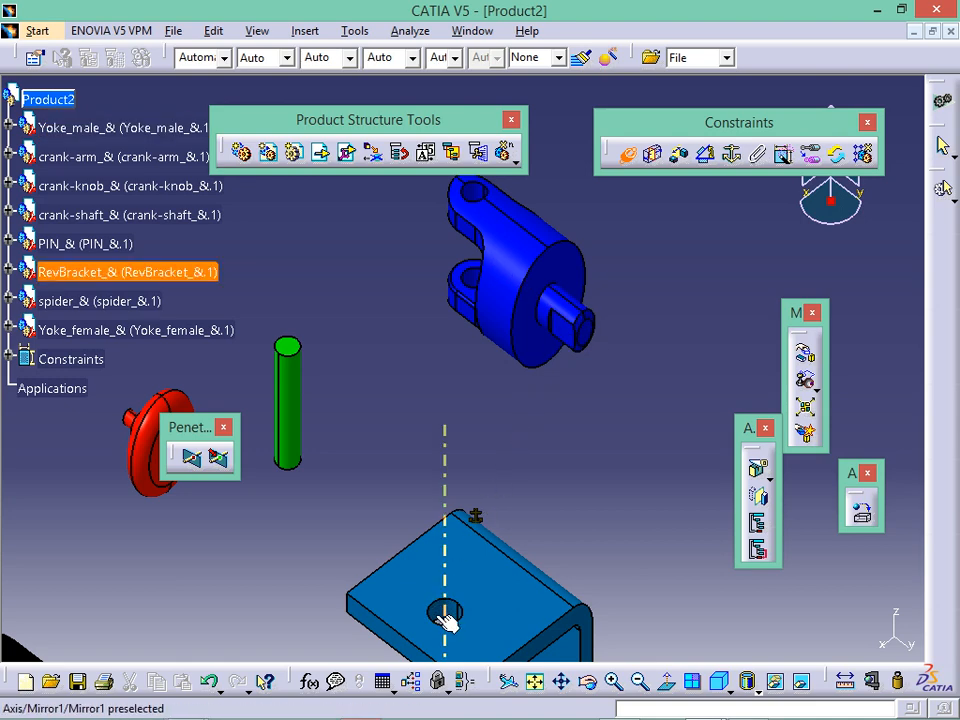
pyautogui.moveTo(665, 708)
pyautogui.click(746, 711)
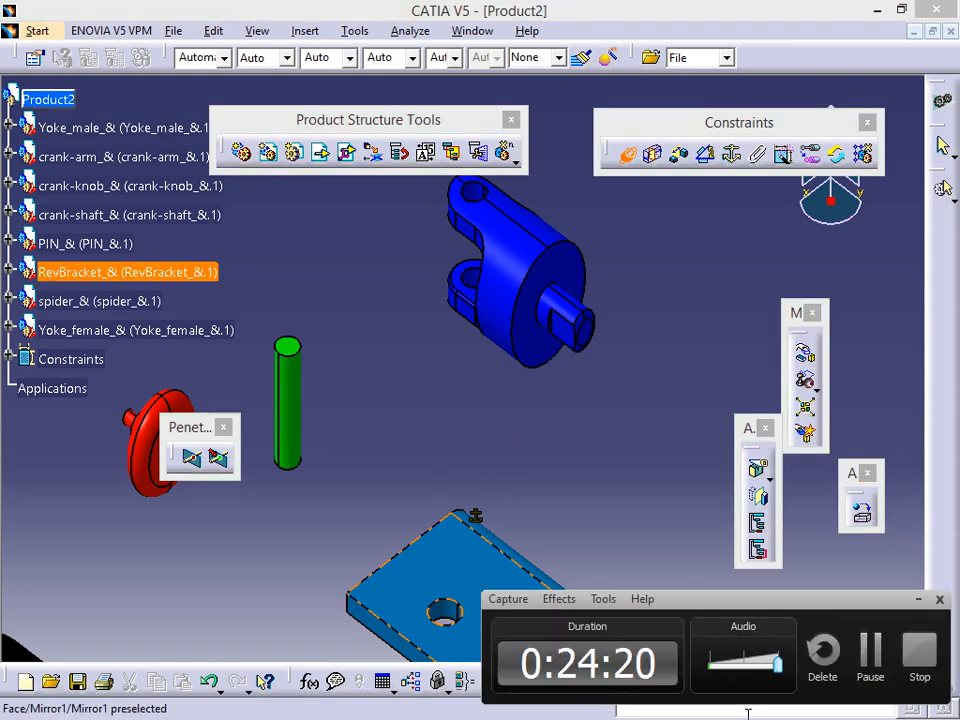
pyautogui.click(912, 600)
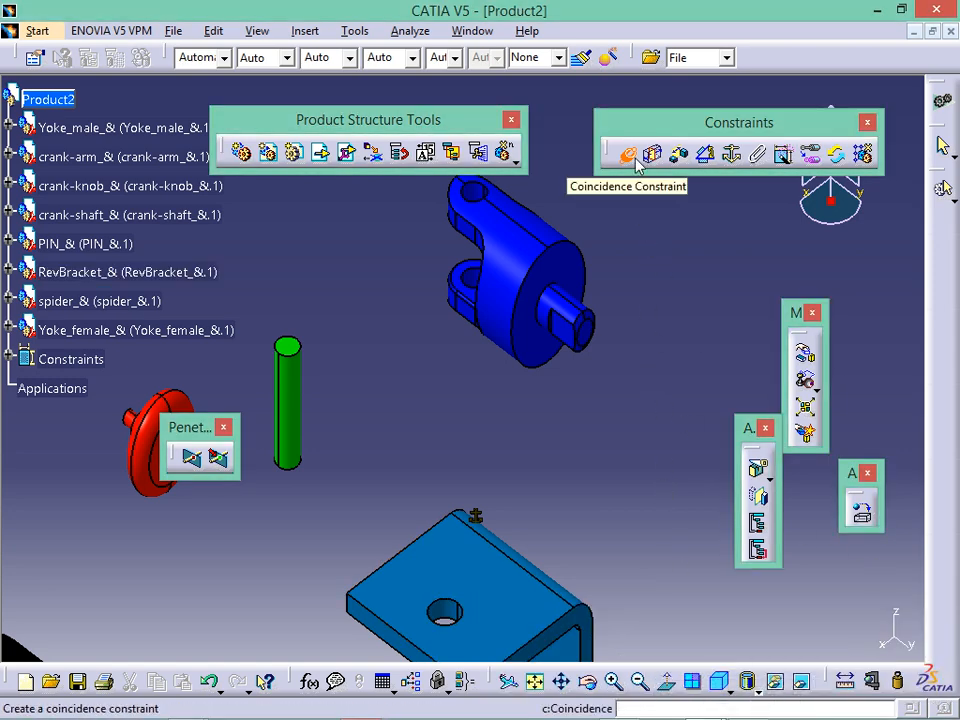
# Step: Begin a coincidence constraint with the shaft axis of Yoke_male_& as its first element
pyautogui.click(633, 157)
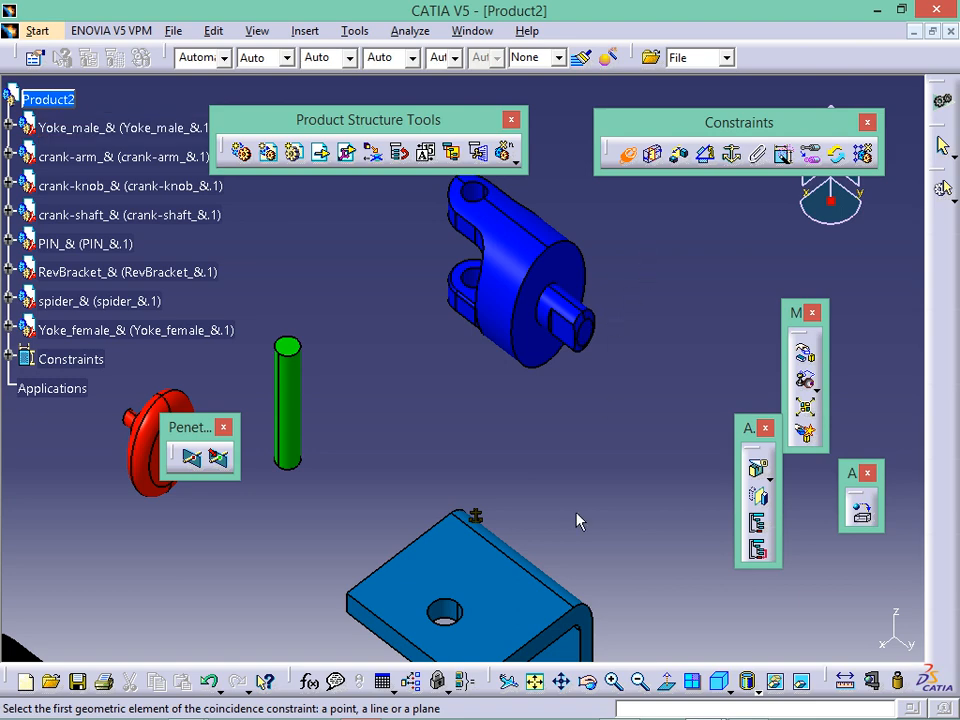
pyautogui.click(576, 319)
pyautogui.moveTo(514, 460); pyautogui.dragTo(605, 346, button='middle')
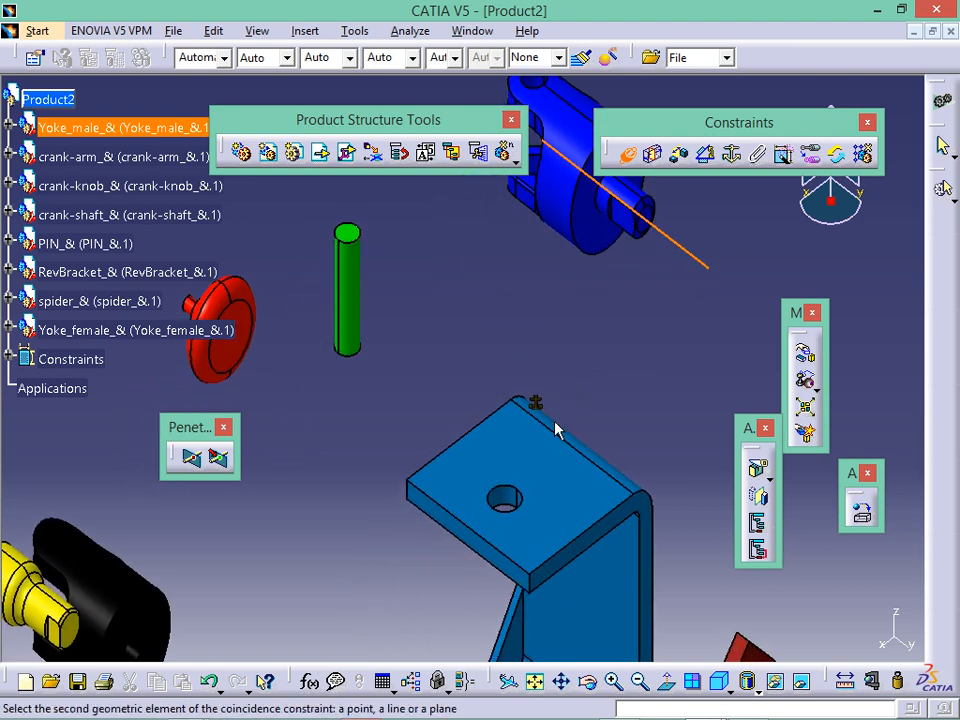
# Step: Make the male yoke's axis coincident with the axis of the hole in the bracket's upper flange
pyautogui.click(504, 500)
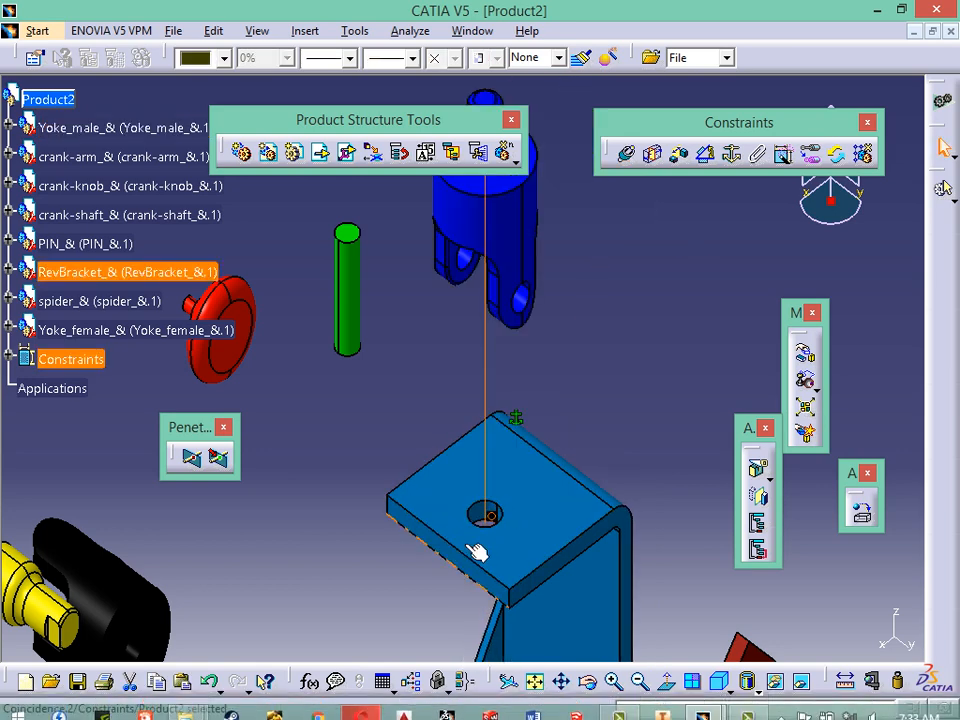
pyautogui.moveTo(477, 552)
pyautogui.mouseDown(button='middle')
pyautogui.moveTo(484, 506)
pyautogui.moveTo(501, 561)
pyautogui.moveTo(588, 427)
pyautogui.mouseUp(button='middle')
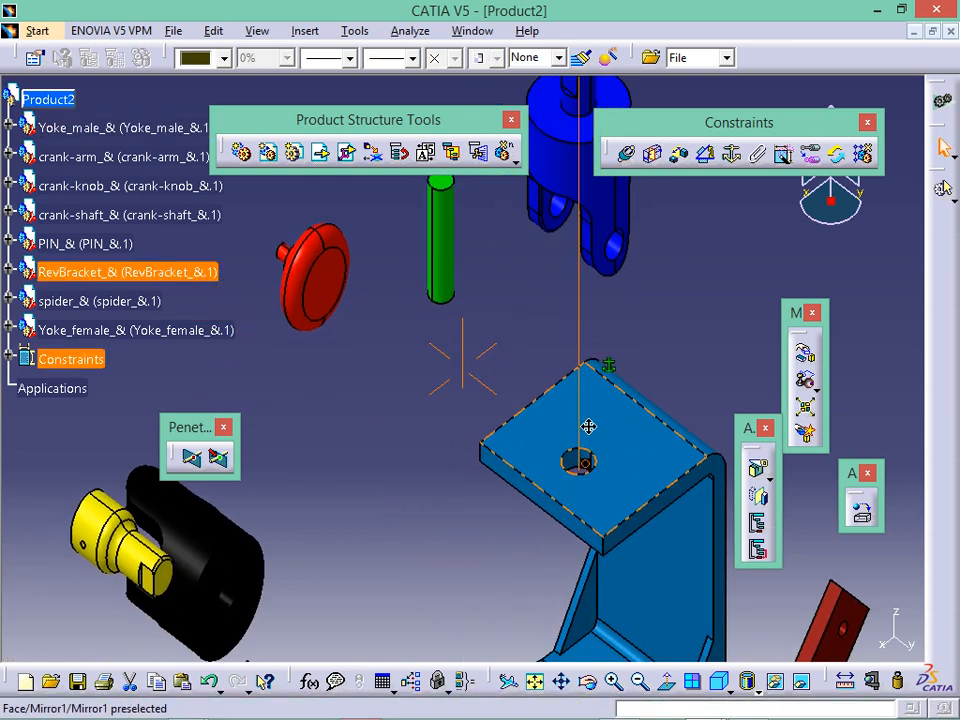
pyautogui.moveTo(557, 474); pyautogui.dragTo(510, 536, button='middle')
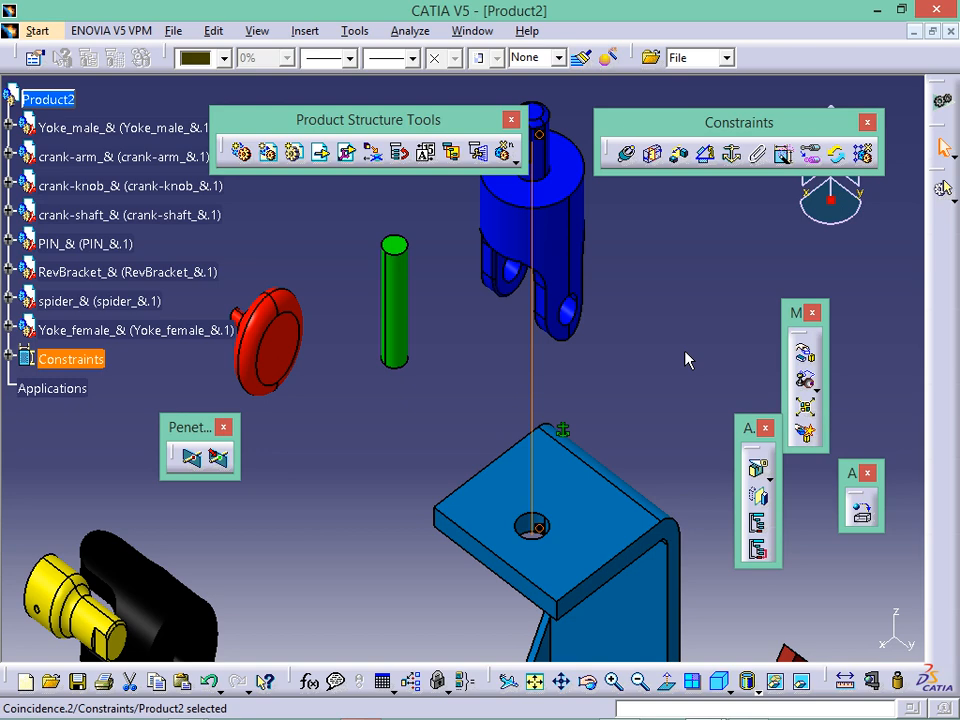
pyautogui.moveTo(686, 358); pyautogui.dragTo(658, 415, button='middle')
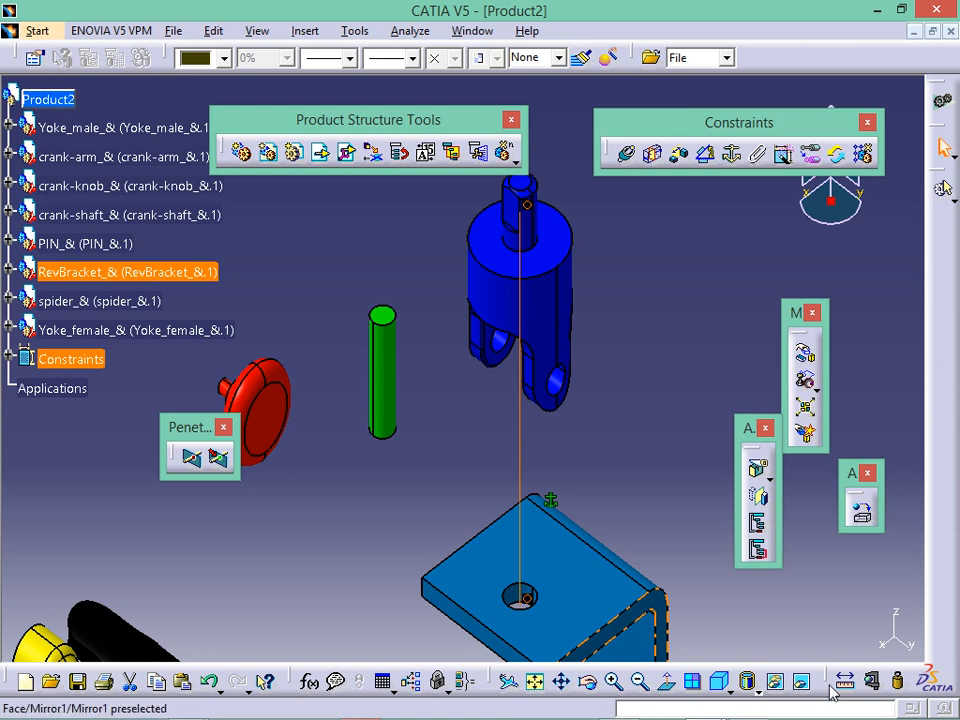
pyautogui.rightClick(940, 483)
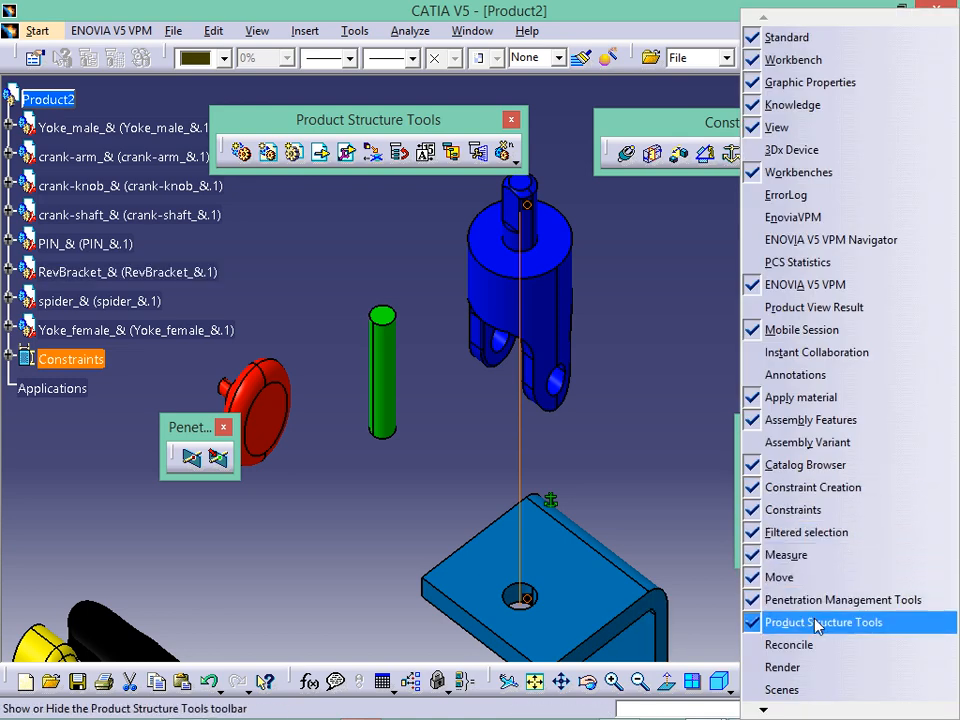
pyautogui.moveTo(764, 709)
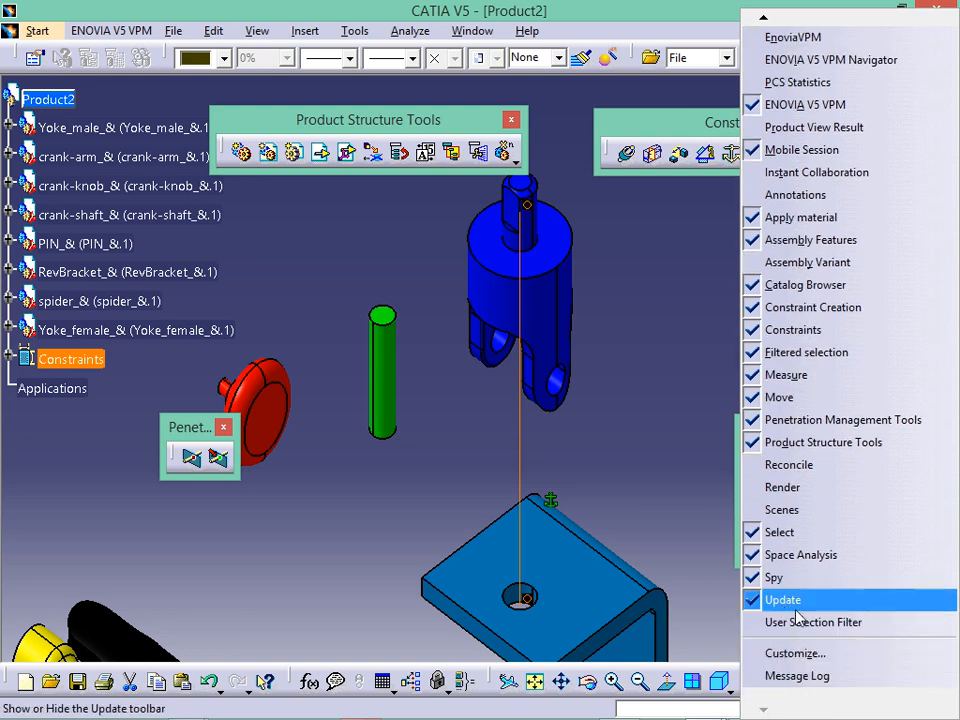
pyautogui.click(630, 404)
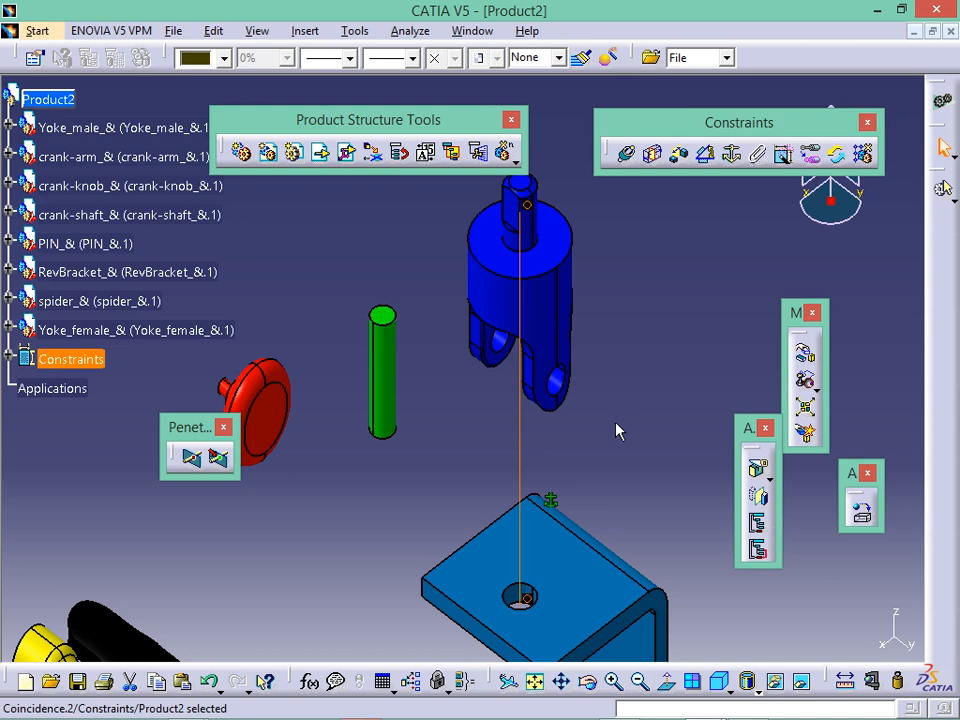
pyautogui.moveTo(617, 431); pyautogui.dragTo(591, 324, button='middle')
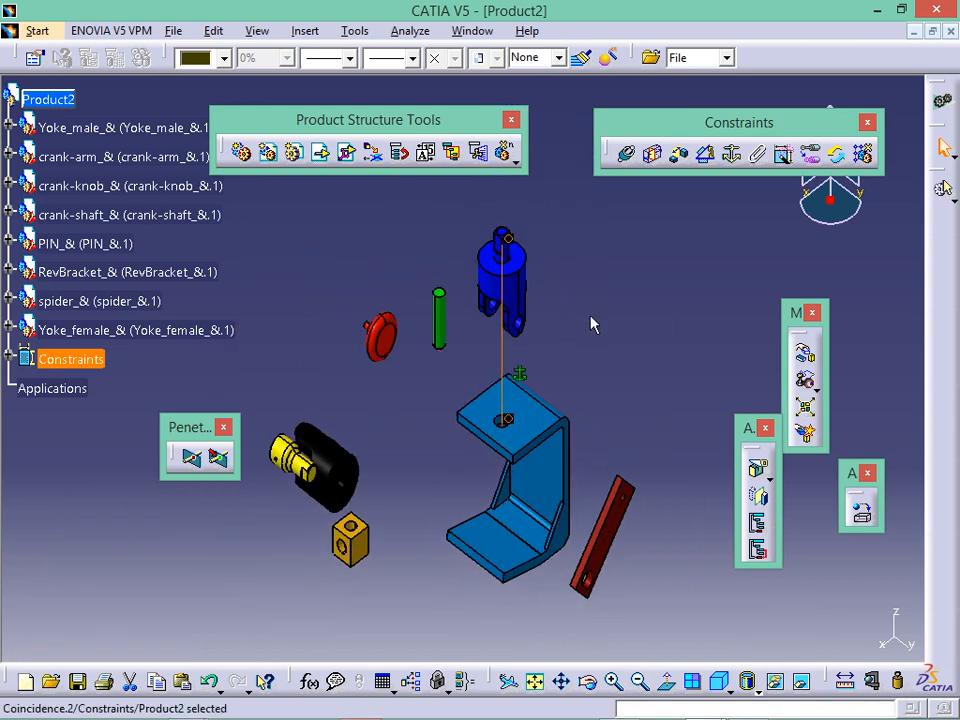
# Step: Open the compass manipulation parameters on the bracket's upper face, and reset the compass to its default place
pyautogui.click(527, 292)
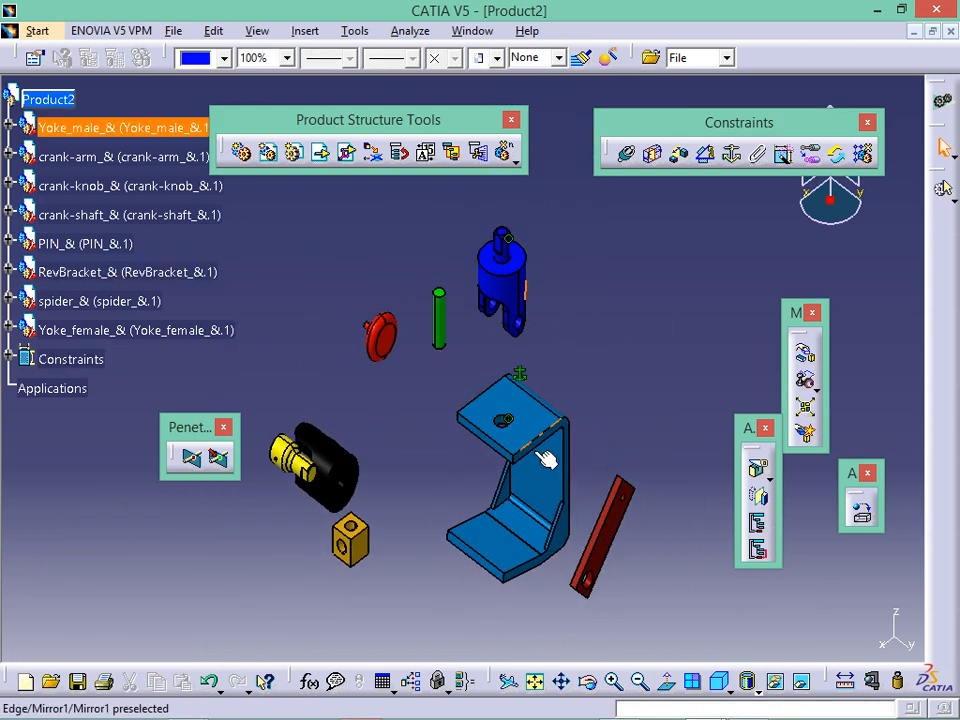
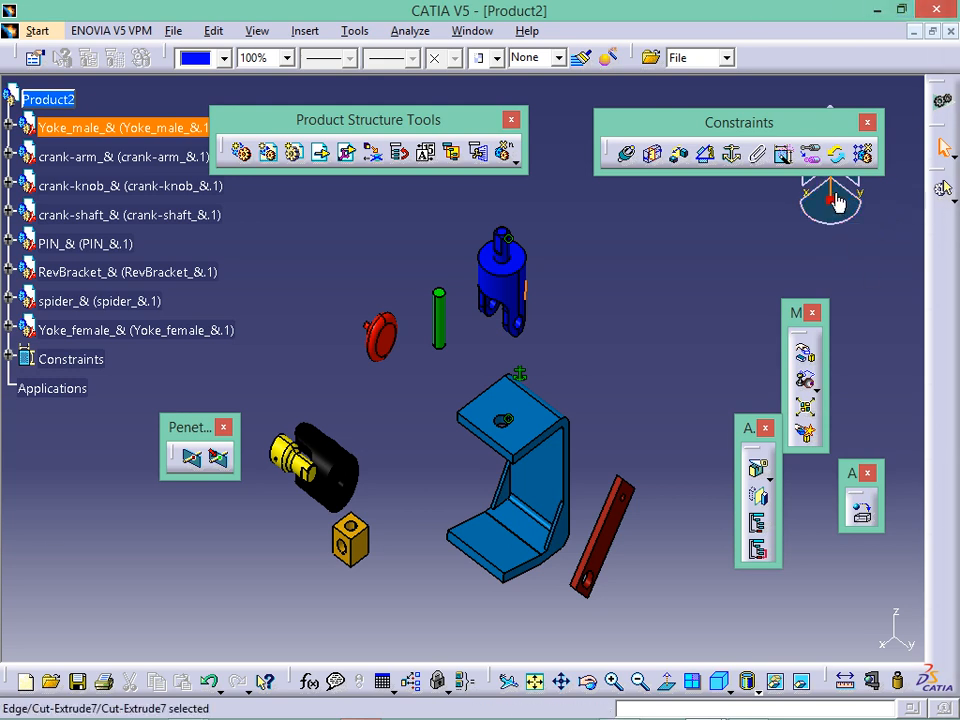
pyautogui.moveTo(833, 208); pyautogui.dragTo(525, 425)
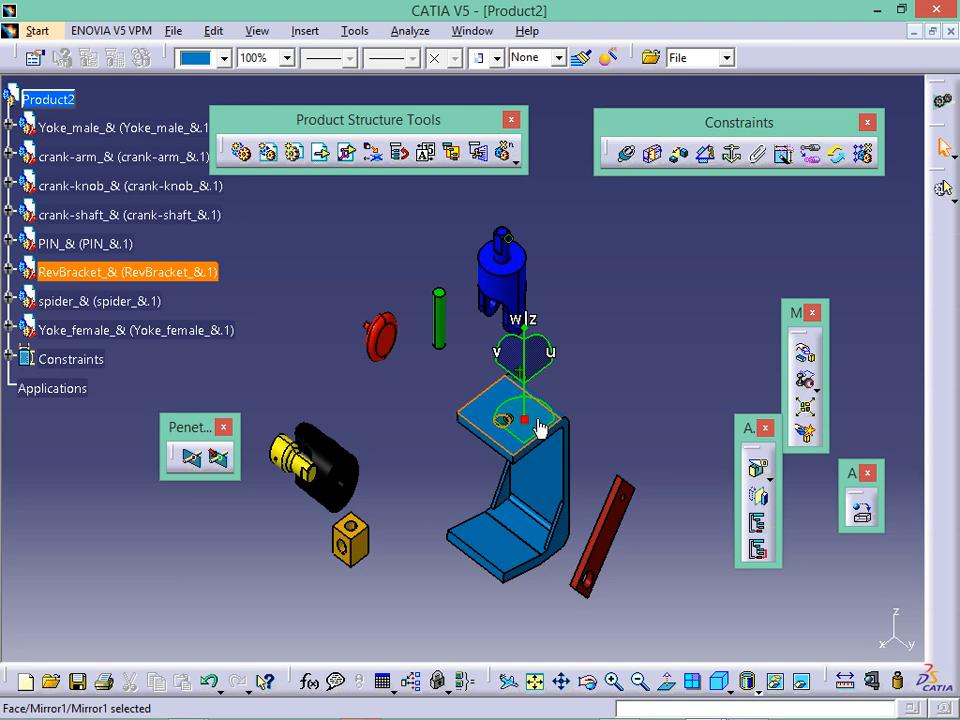
pyautogui.doubleClick(553, 353)
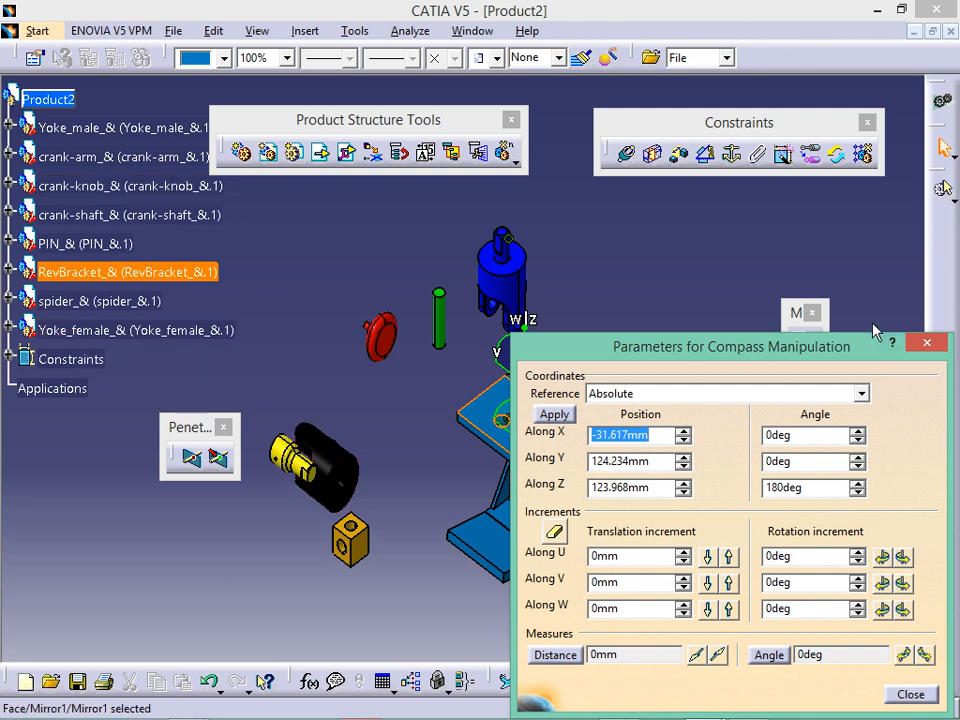
pyautogui.click(927, 344)
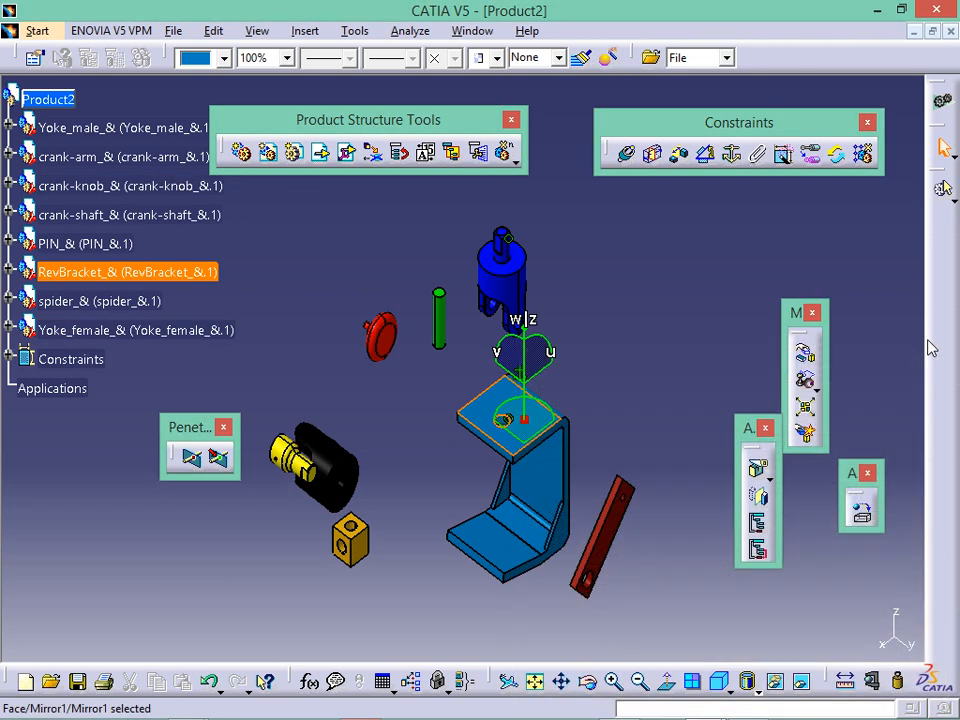
pyautogui.click(600, 335)
pyautogui.click(257, 31)
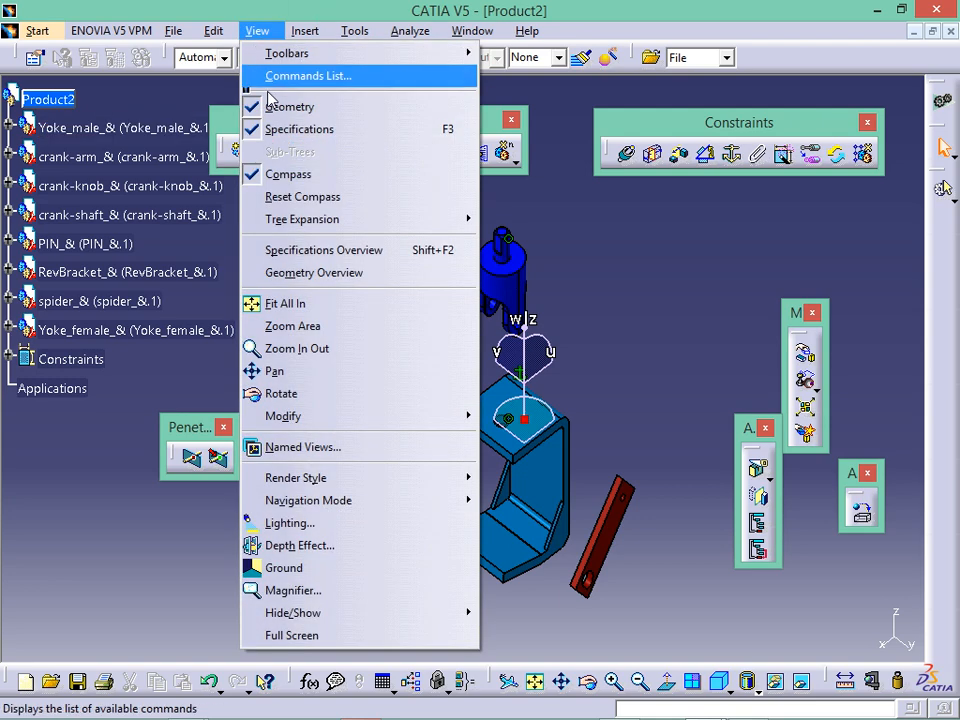
pyautogui.click(302, 196)
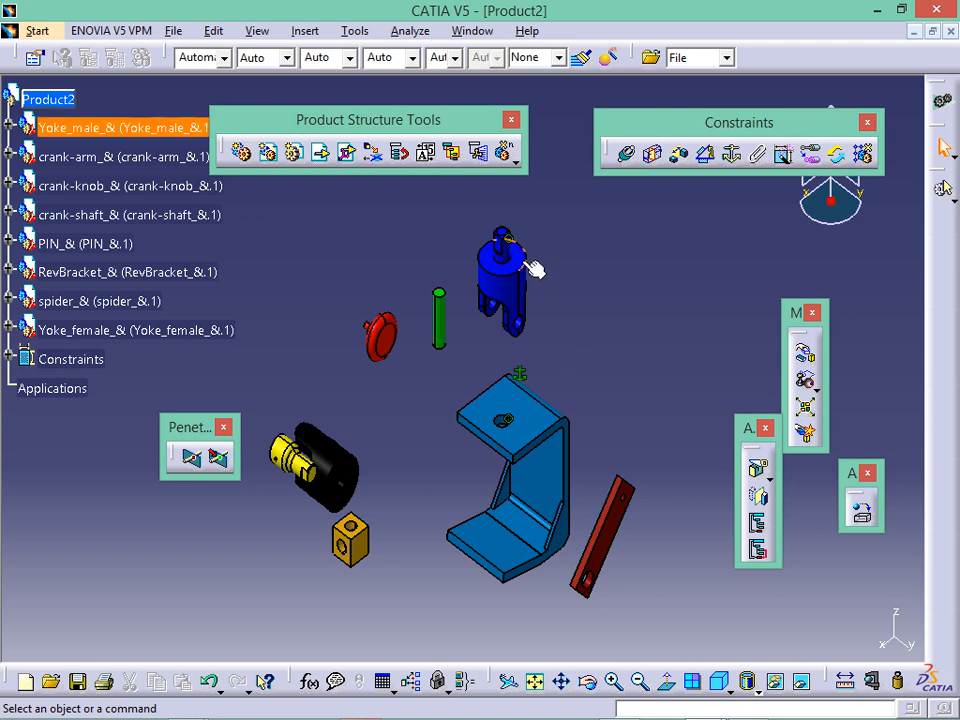
pyautogui.click(631, 162)
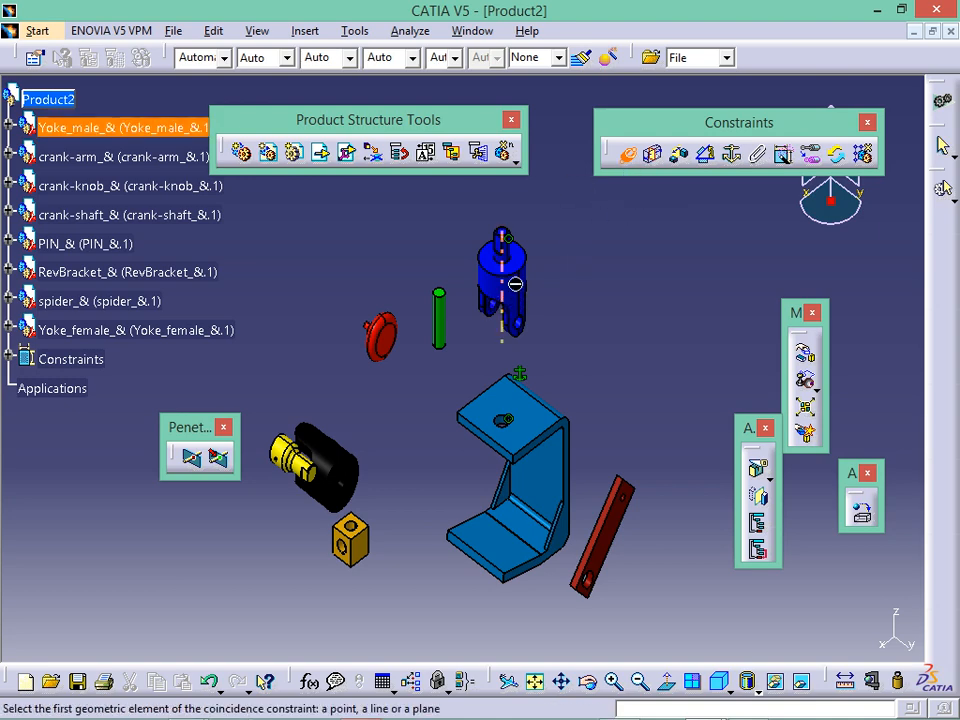
pyautogui.moveTo(520, 290); pyautogui.dragTo(486, 407, button='middle')
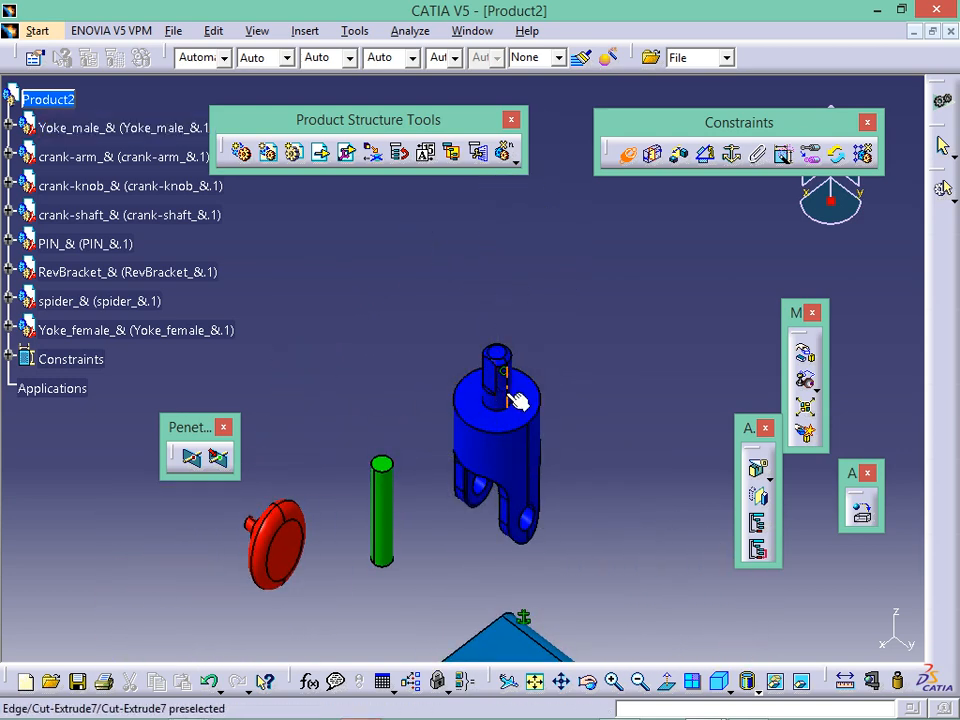
pyautogui.moveTo(514, 443); pyautogui.dragTo(493, 81, button='middle')
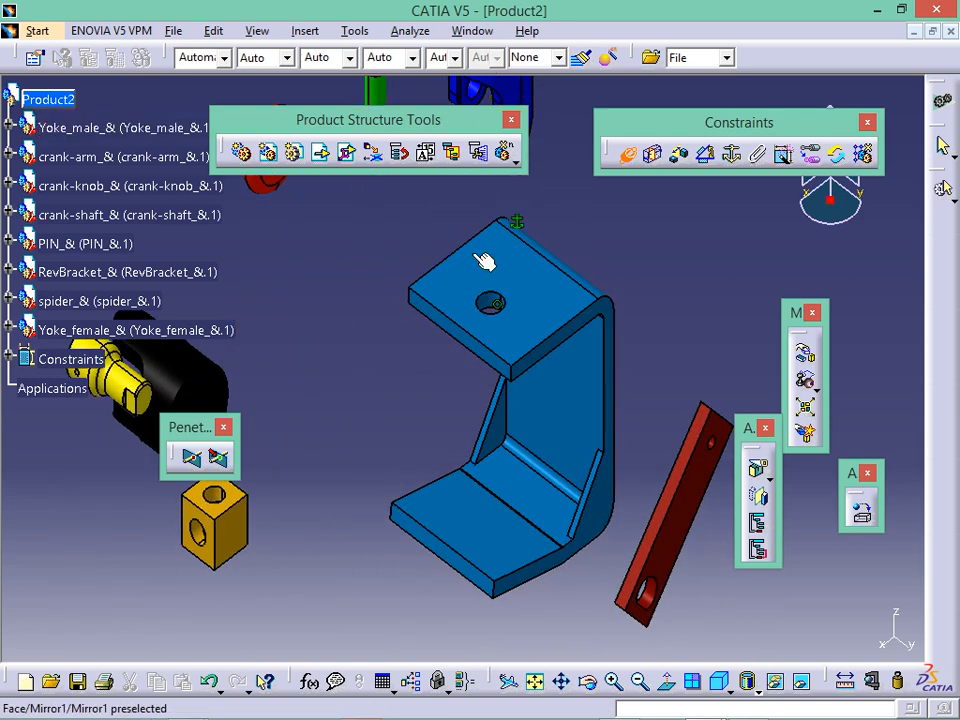
pyautogui.moveTo(497, 311); pyautogui.dragTo(510, 415, button='middle')
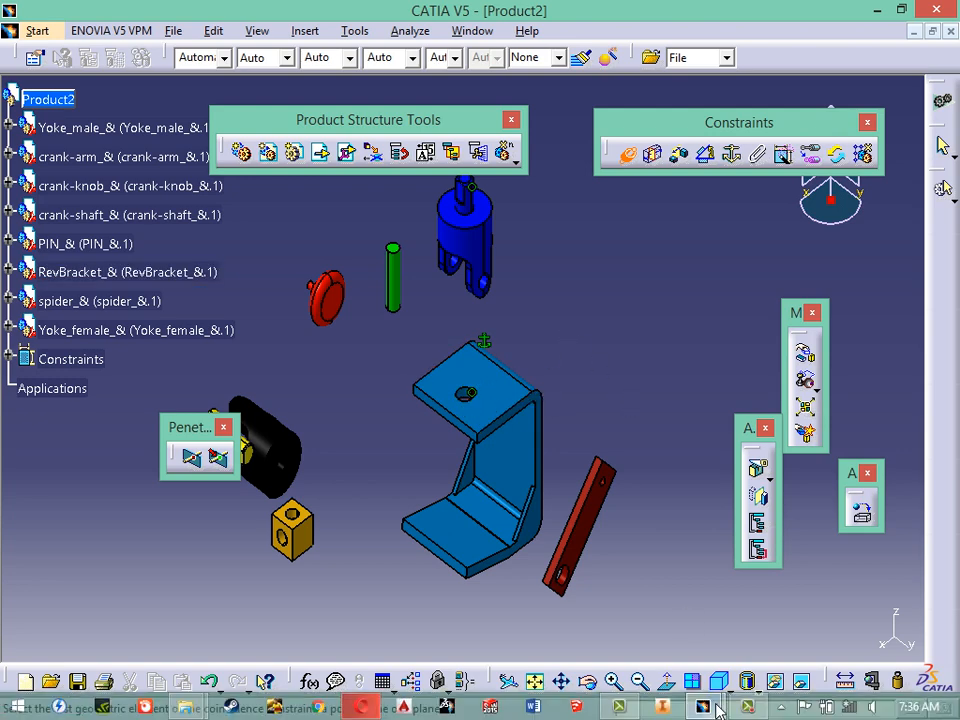
pyautogui.click(748, 705)
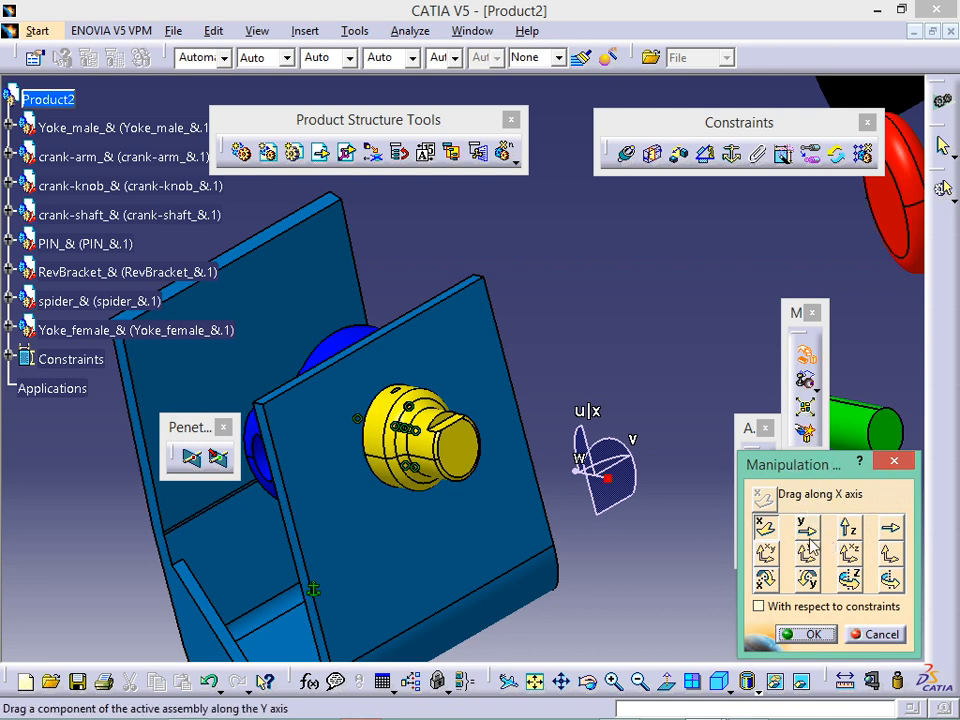
# Step: Try to rotate the male yoke around the crank shaft's axis with respect to constraints, and cancel the manipulation
pyautogui.click(890, 581)
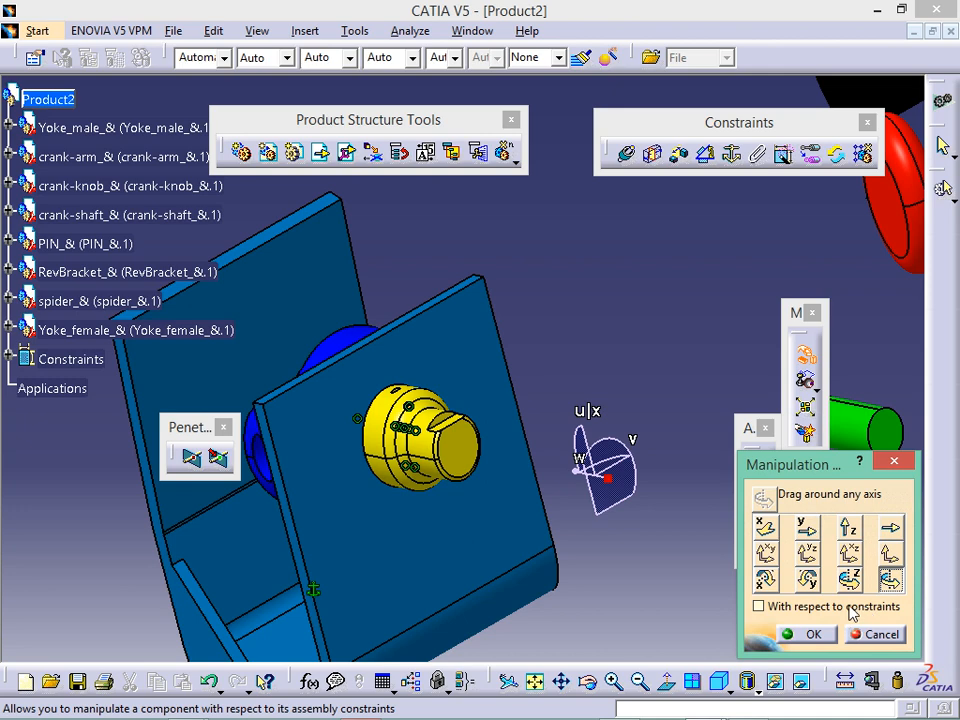
pyautogui.click(759, 606)
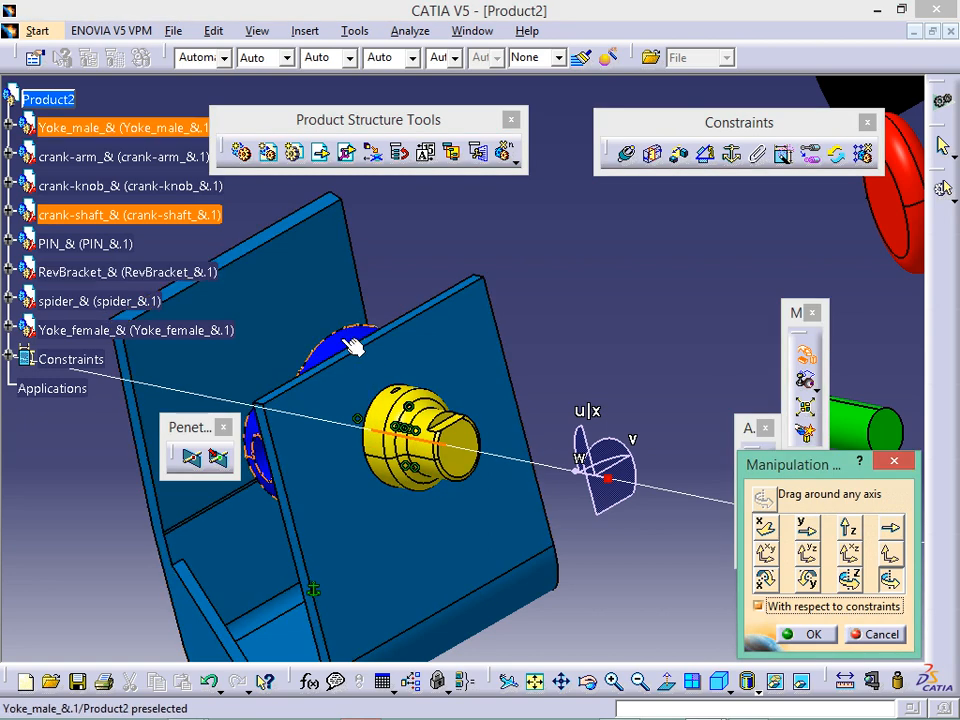
pyautogui.moveTo(351, 345); pyautogui.dragTo(345, 410)
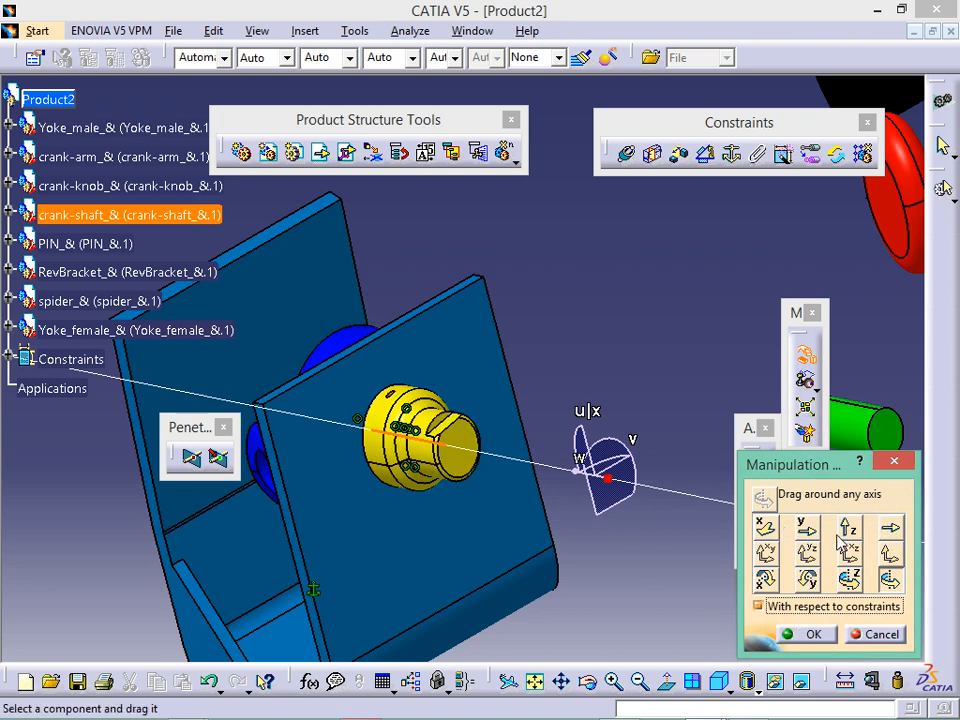
pyautogui.click(884, 638)
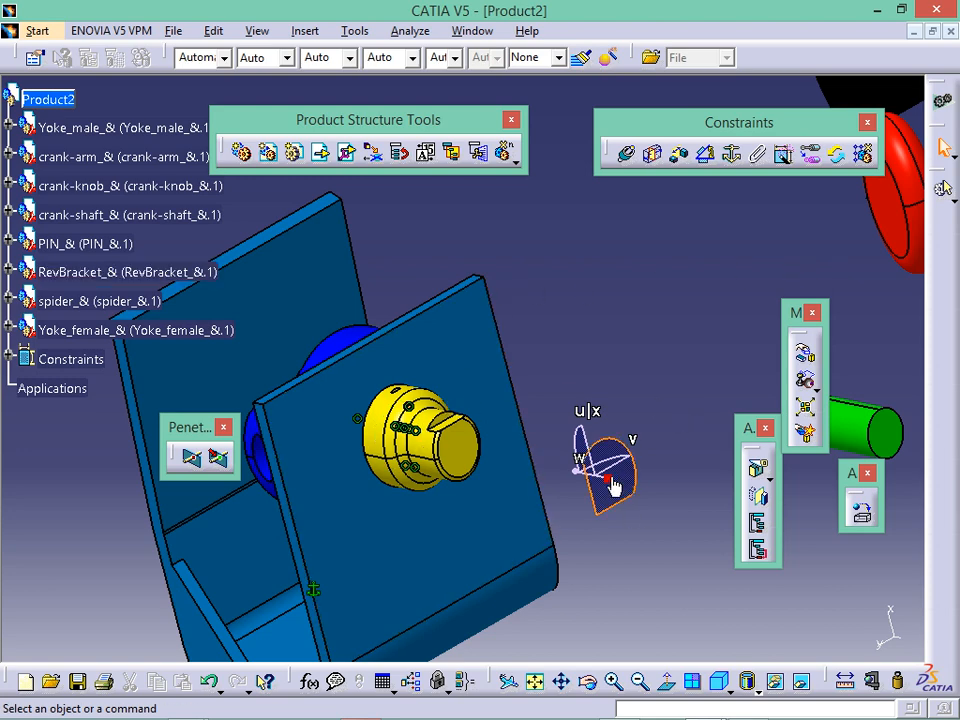
# Step: Attach the compass to the crank shaft's end and move the shaft away from the bracket into free space
pyautogui.moveTo(612, 487); pyautogui.dragTo(453, 467)
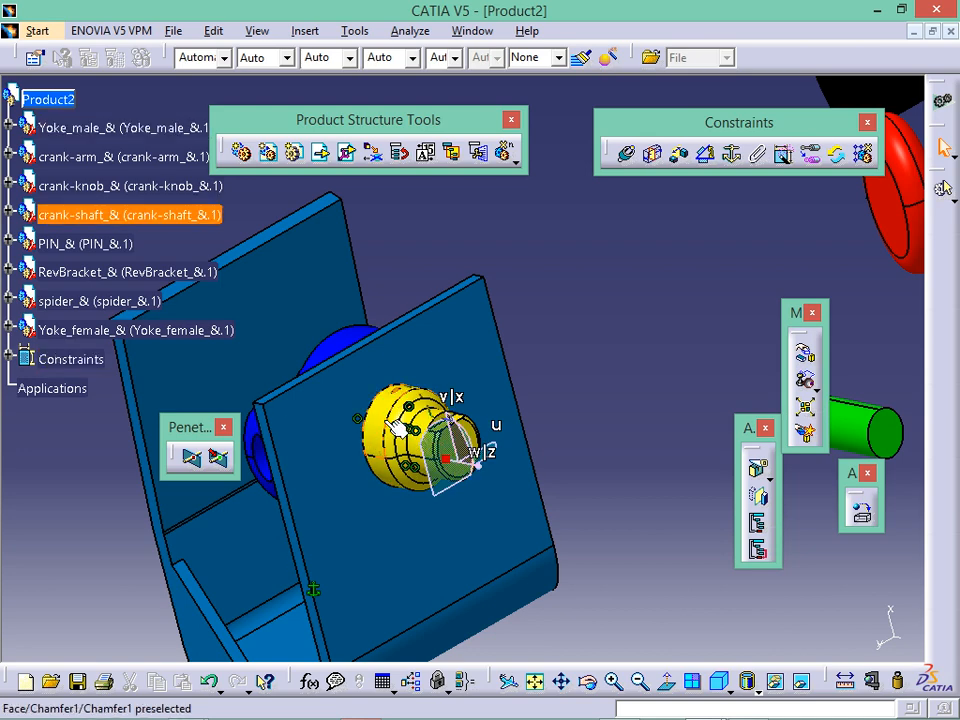
pyautogui.click(468, 462)
pyautogui.moveTo(478, 474); pyautogui.dragTo(785, 297)
pyautogui.click(700, 398)
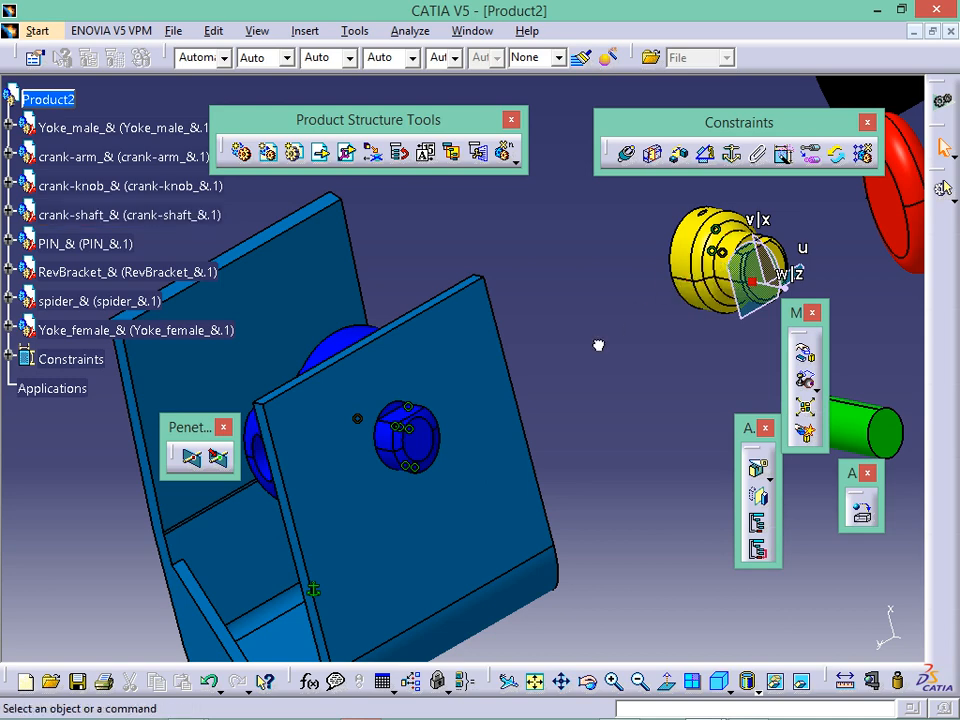
# Step: Delete the Coincidence.6 constraint between the crank shaft and the male yoke's stem
pyautogui.click(723, 254)
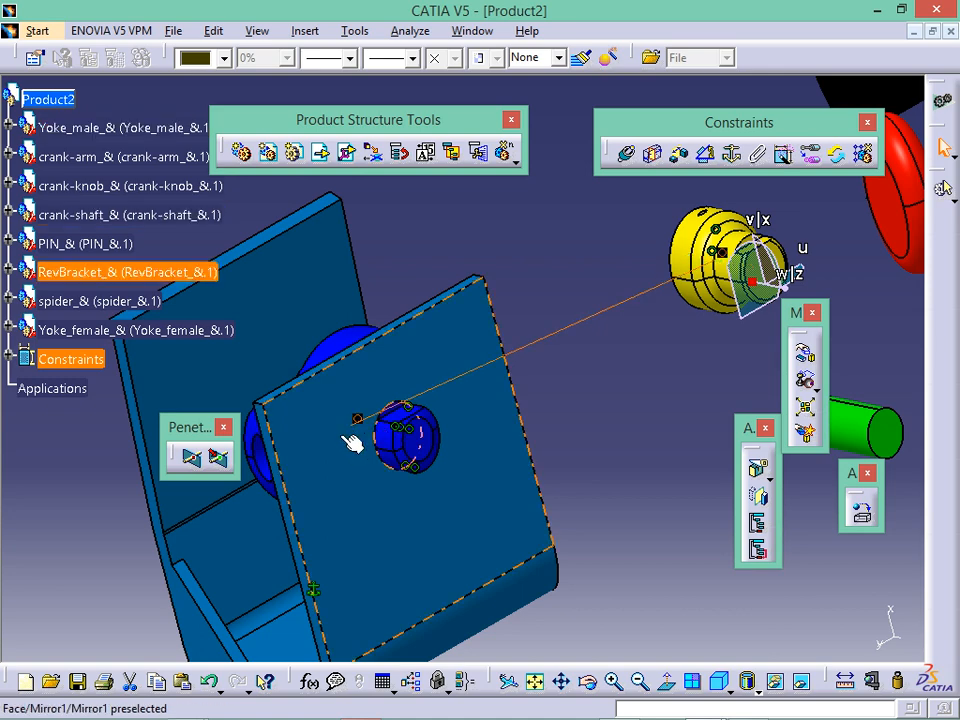
pyautogui.click(647, 379)
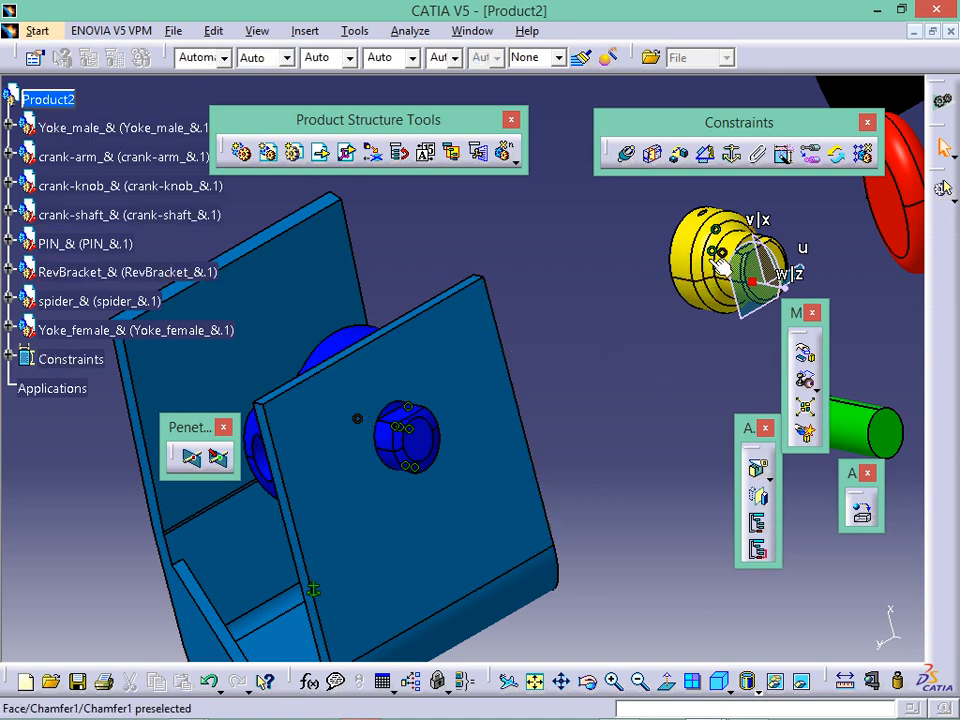
pyautogui.click(718, 256)
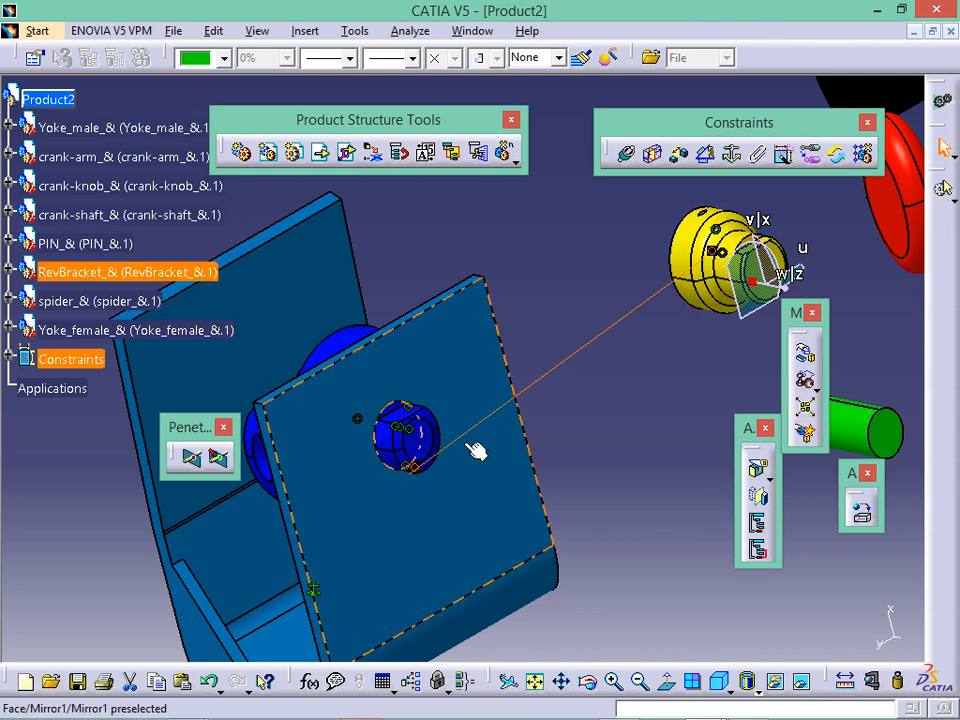
pyautogui.moveTo(484, 489); pyautogui.dragTo(681, 429, button='middle')
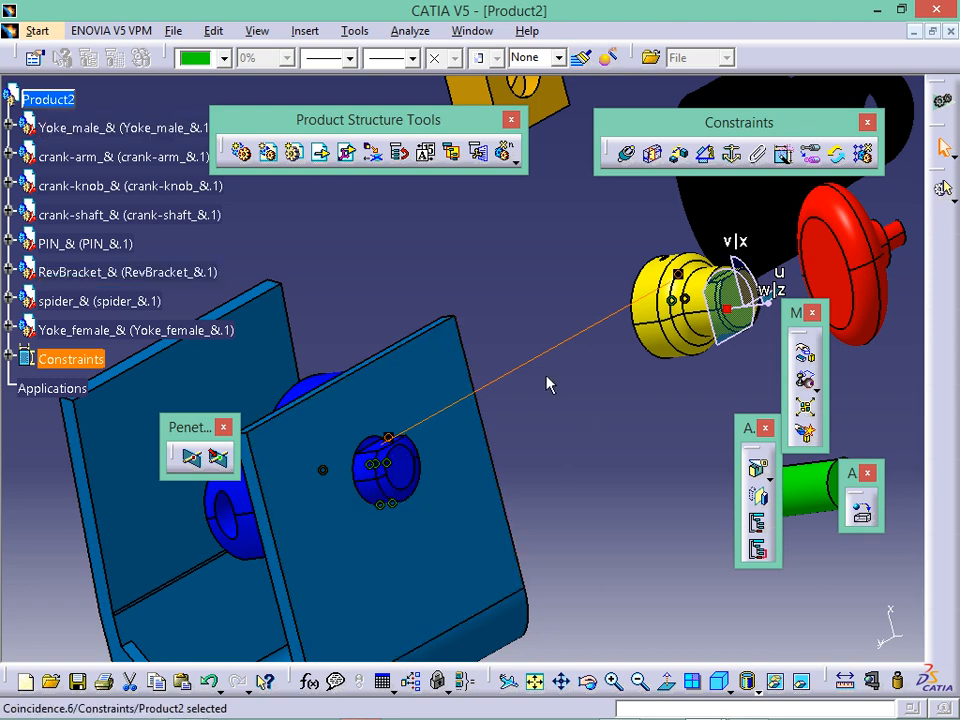
pyautogui.click(510, 407)
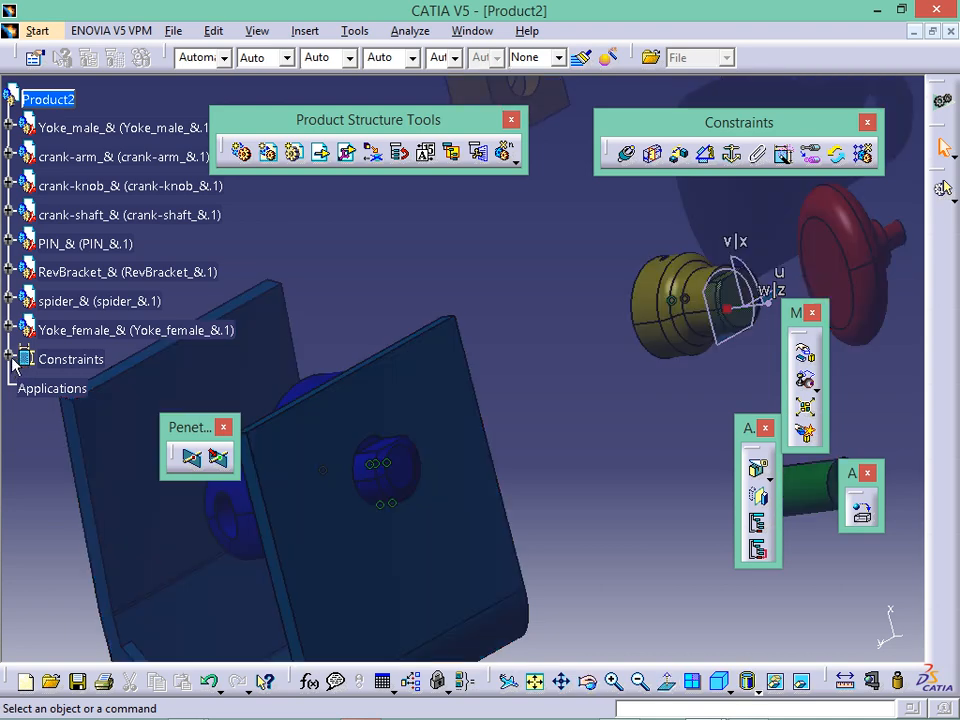
# Step: Expand the constraints in the specification tree and examine the coincidences linking the crank shaft to the male yoke and bracket
pyautogui.click(10, 360)
pyautogui.click(105, 475)
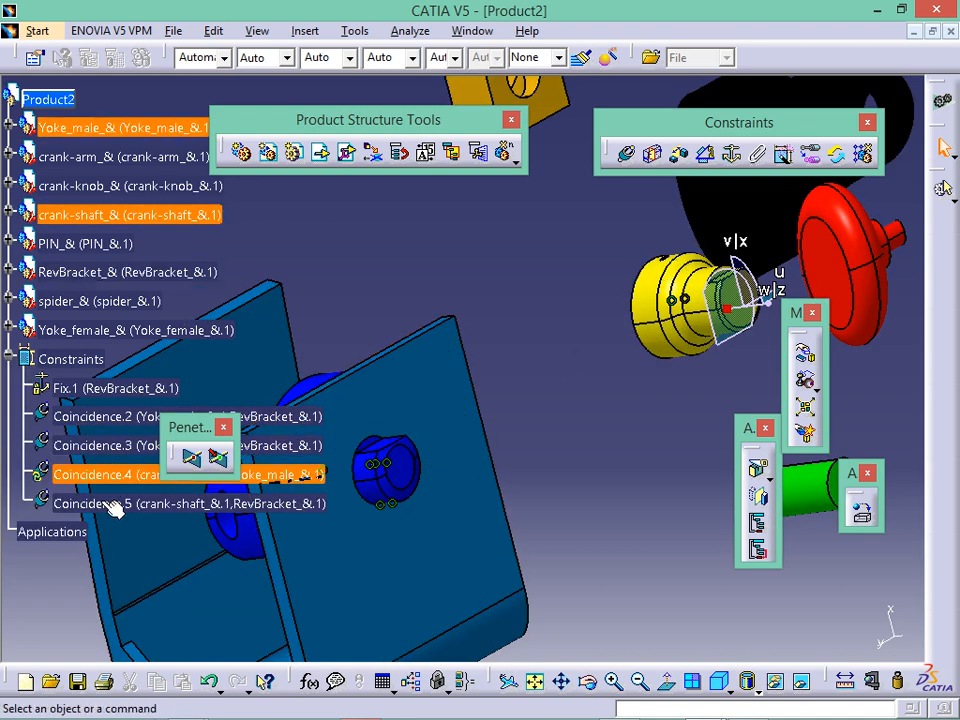
pyautogui.click(518, 344)
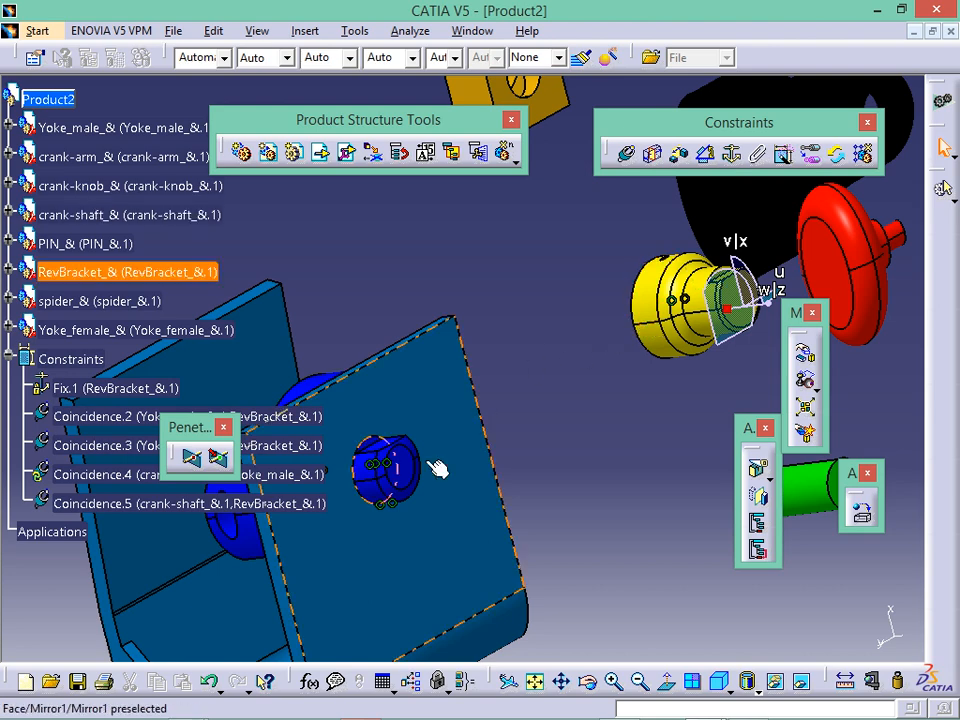
pyautogui.moveTo(448, 497); pyautogui.dragTo(546, 484, button='middle')
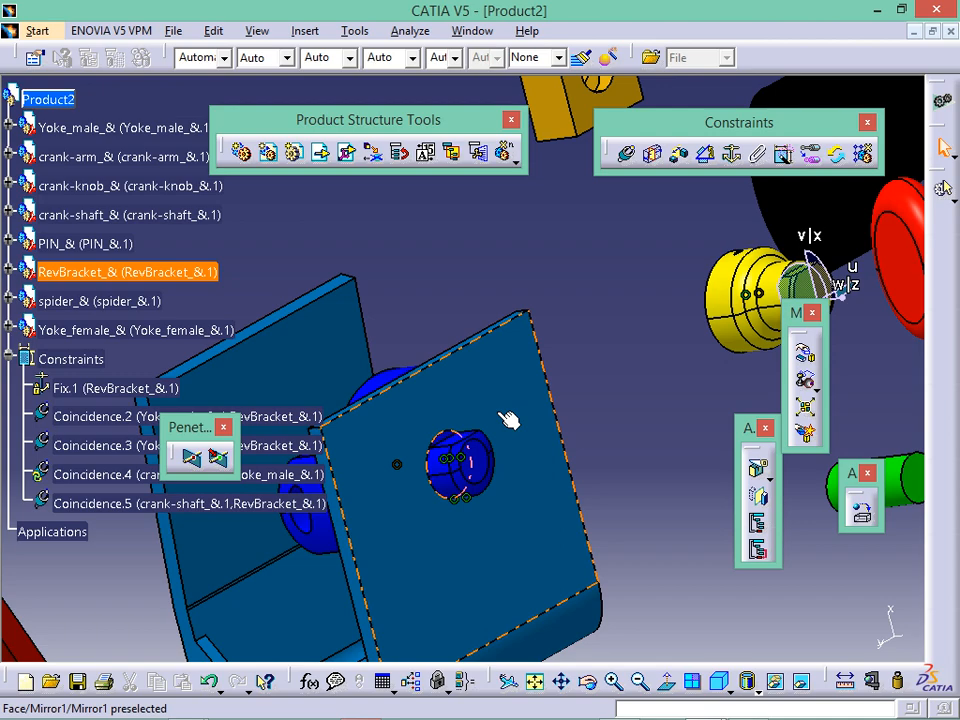
pyautogui.moveTo(681, 405); pyautogui.dragTo(632, 300, button='middle')
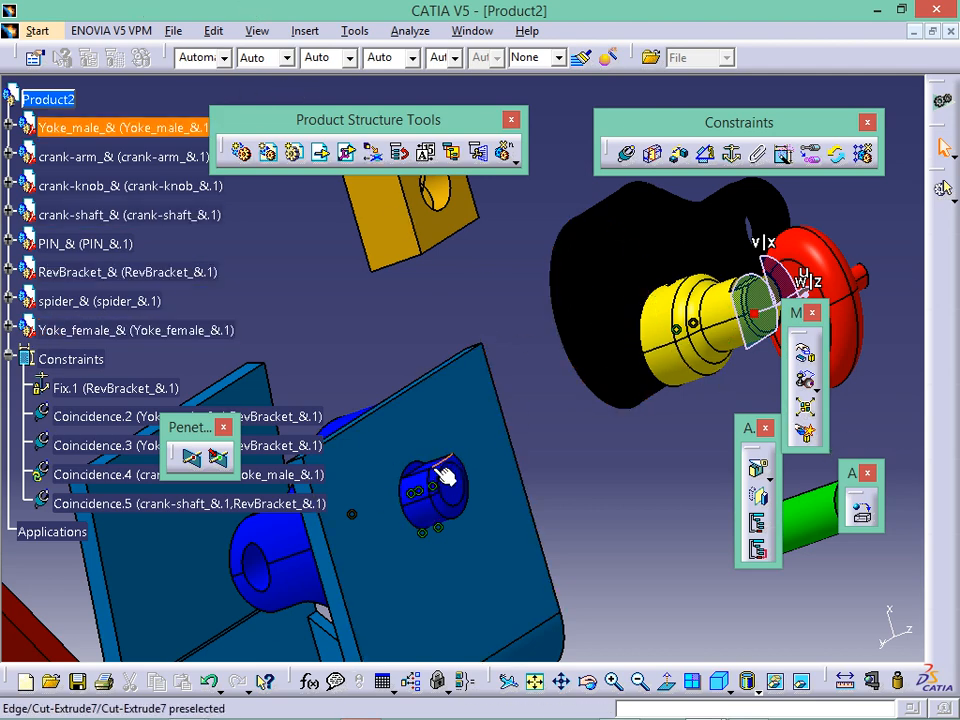
# Step: Rotate the male yoke about the crank shaft's axis, updating the assembly before and after the manipulation
pyautogui.hotkey('ctrl', 'u')
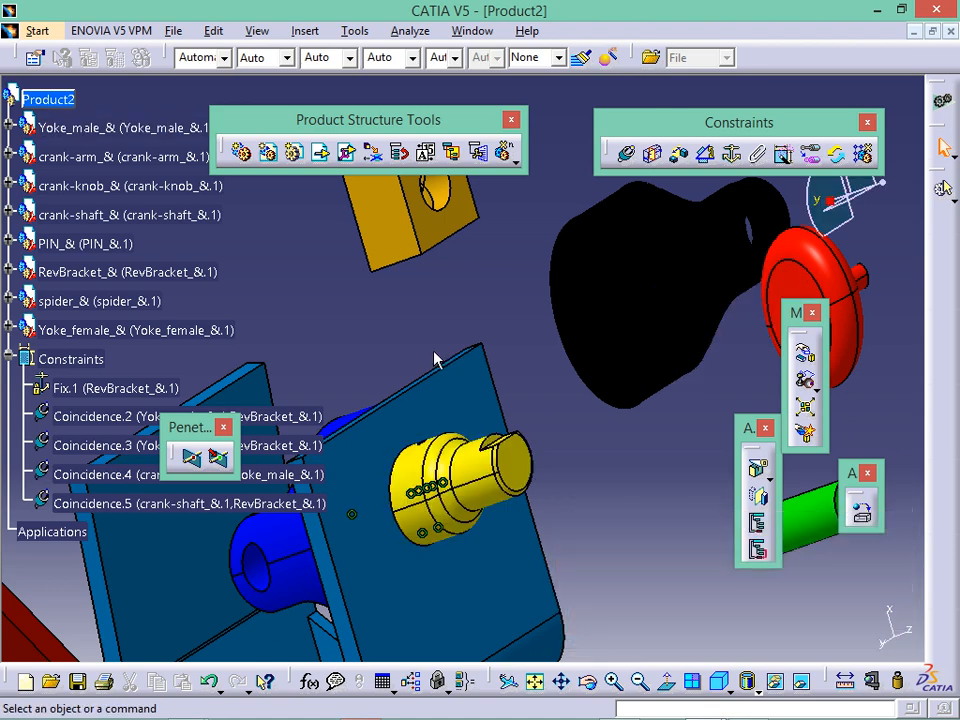
pyautogui.click(806, 355)
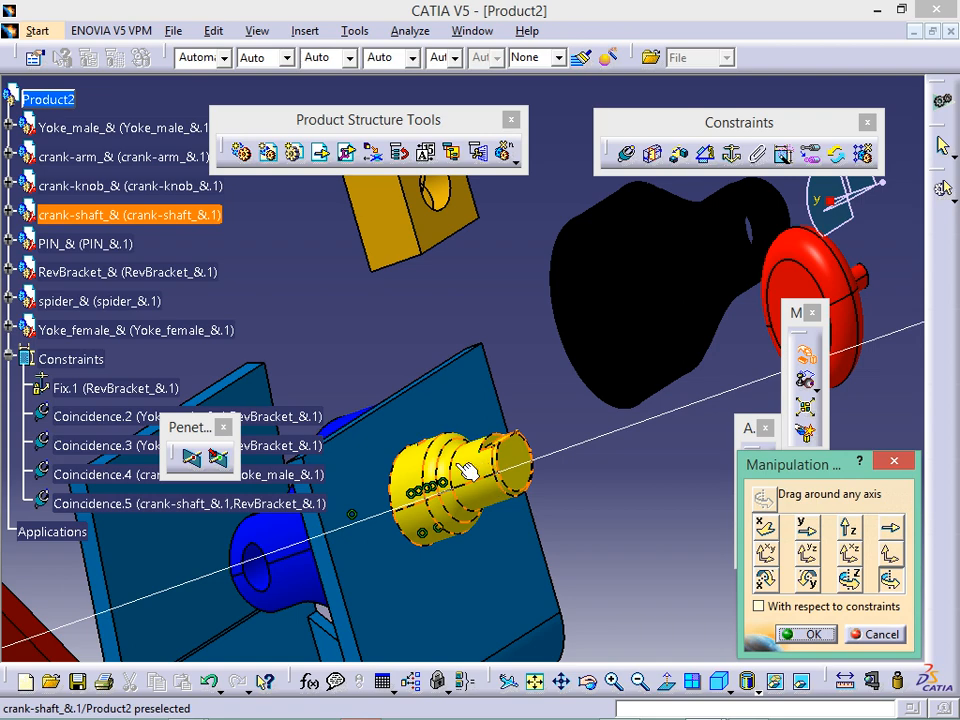
pyautogui.moveTo(235, 548); pyautogui.dragTo(390, 626)
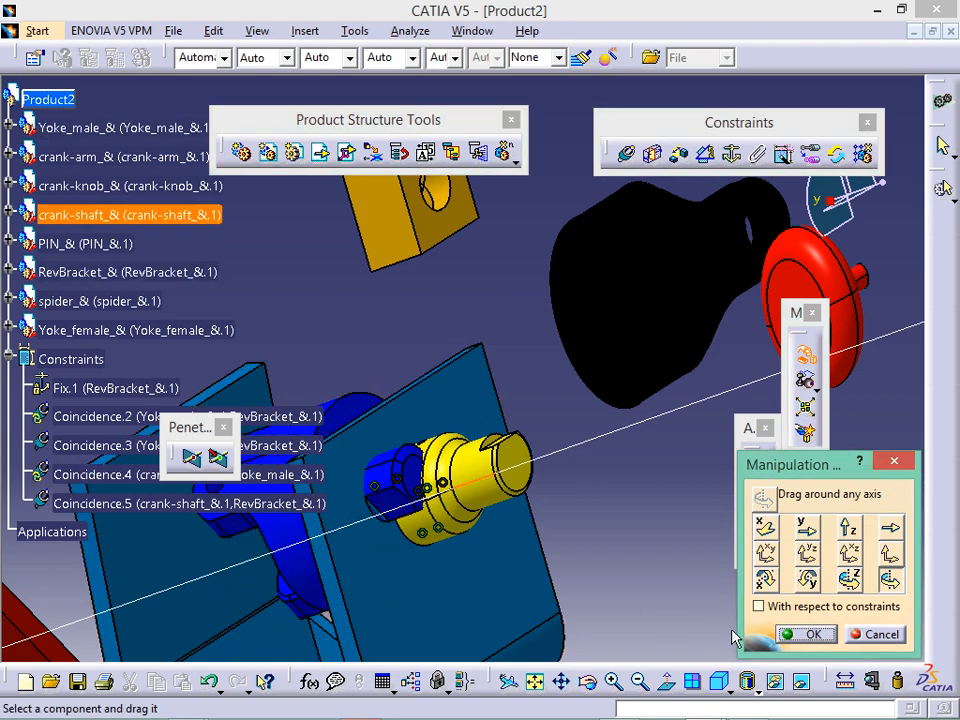
pyautogui.click(812, 636)
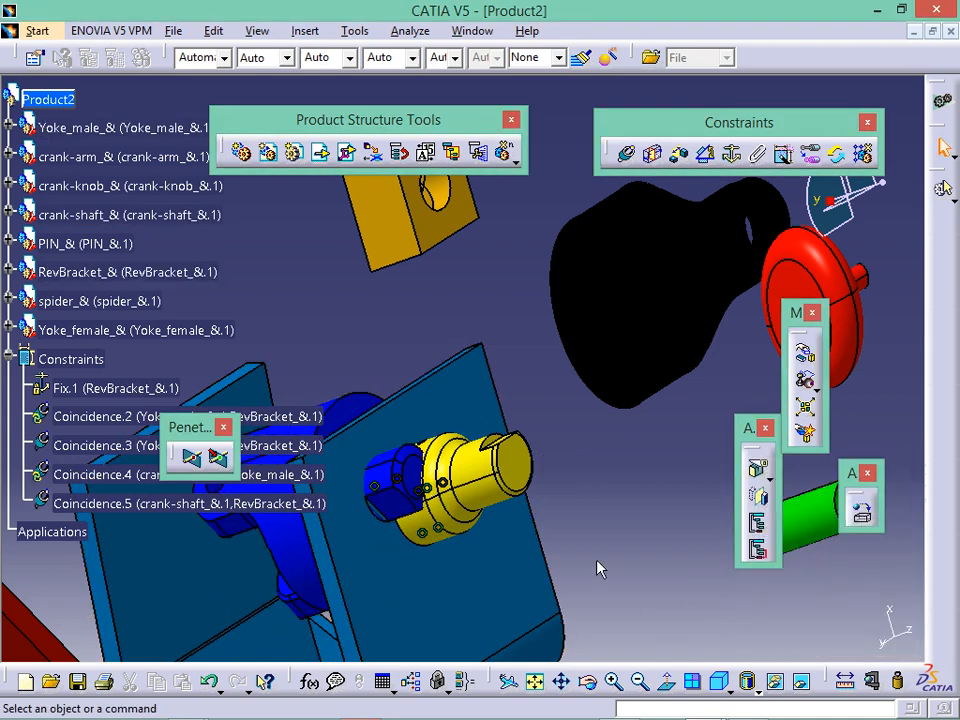
pyautogui.hotkey('ctrl', 'u')
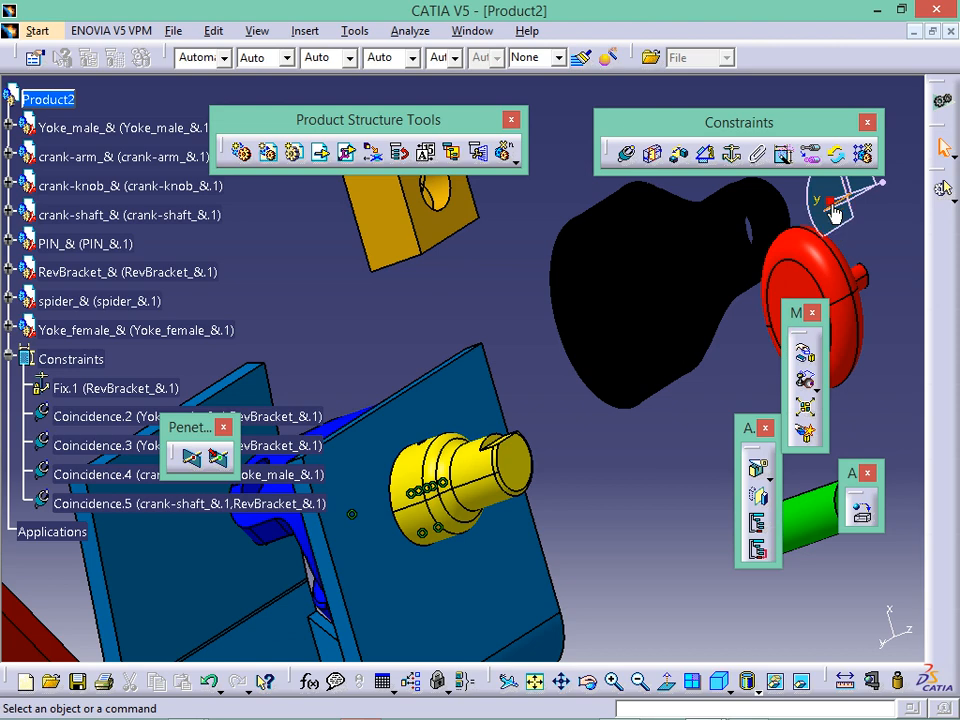
# Step: Pull the crank shaft off the bracket with the compass and add a coincidence constraint between the spider and the male yoke
pyautogui.click(521, 487)
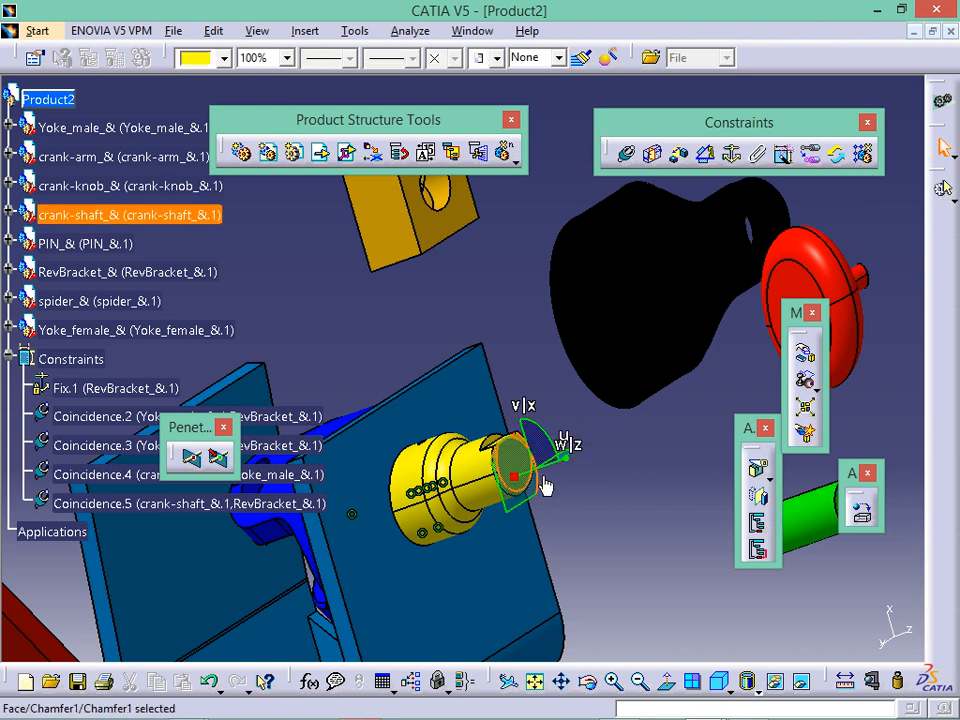
pyautogui.moveTo(548, 480); pyautogui.dragTo(690, 432)
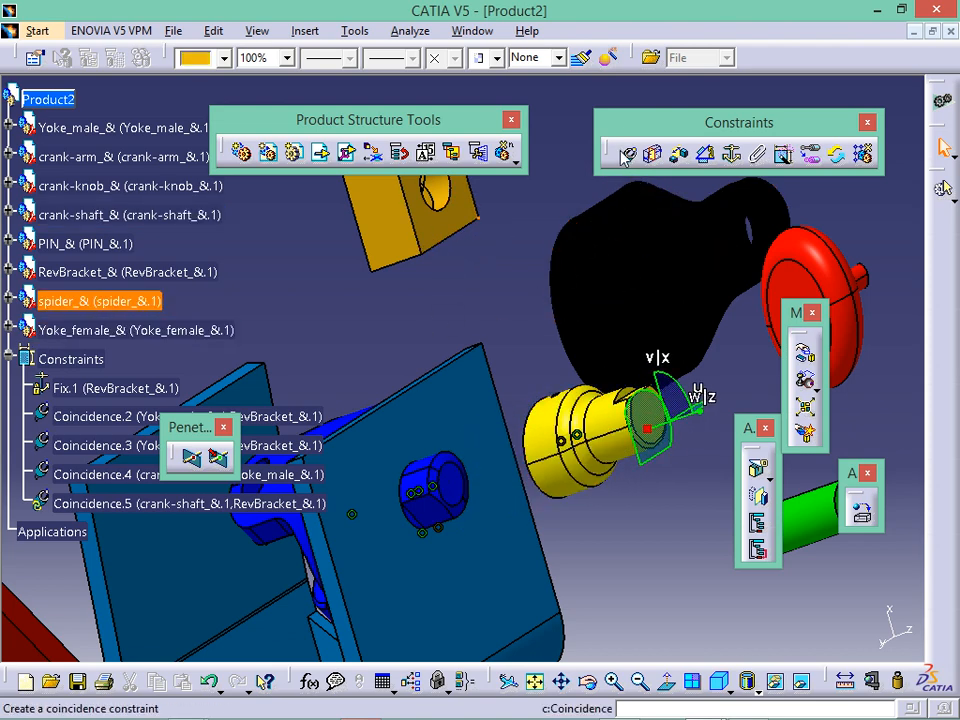
pyautogui.click(648, 418)
pyautogui.click(448, 512)
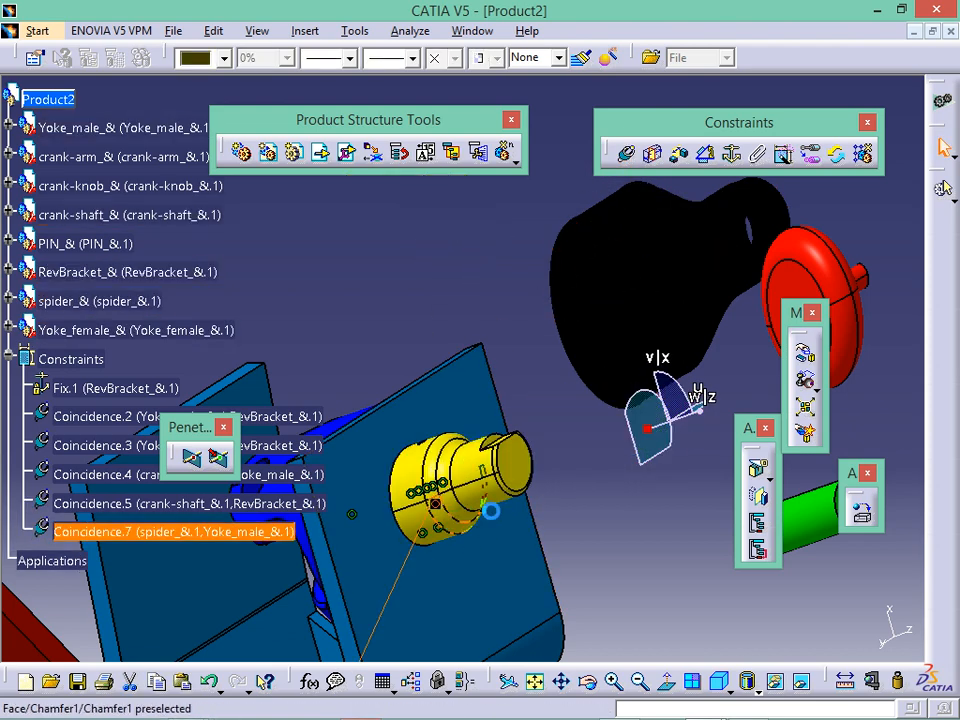
pyautogui.moveTo(520, 480); pyautogui.dragTo(534, 274, button='middle')
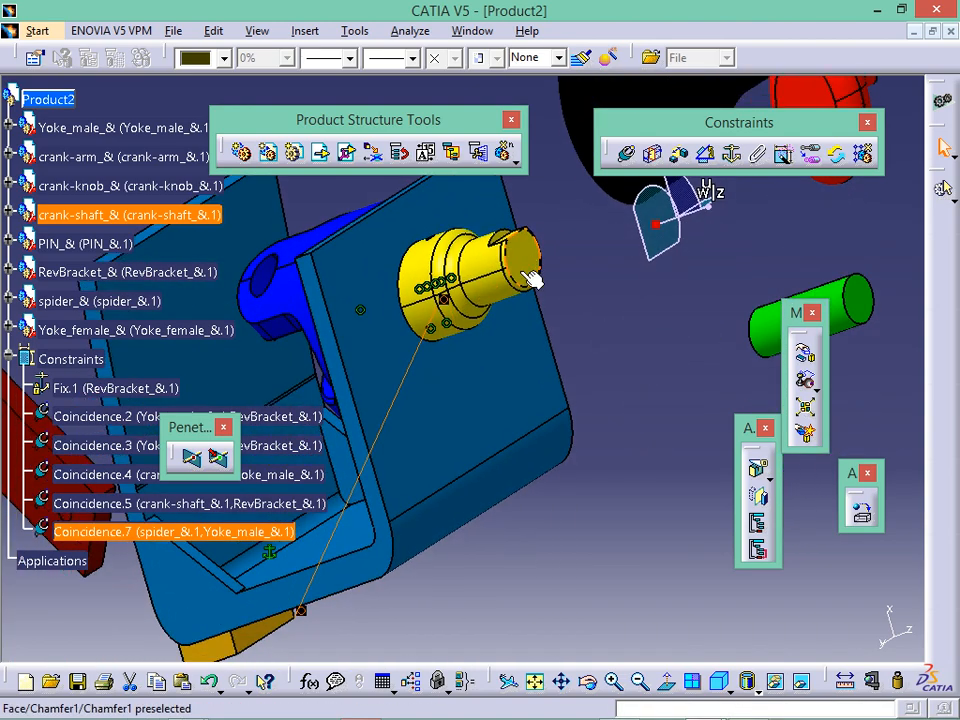
pyautogui.moveTo(544, 321); pyautogui.dragTo(565, 338, button='middle')
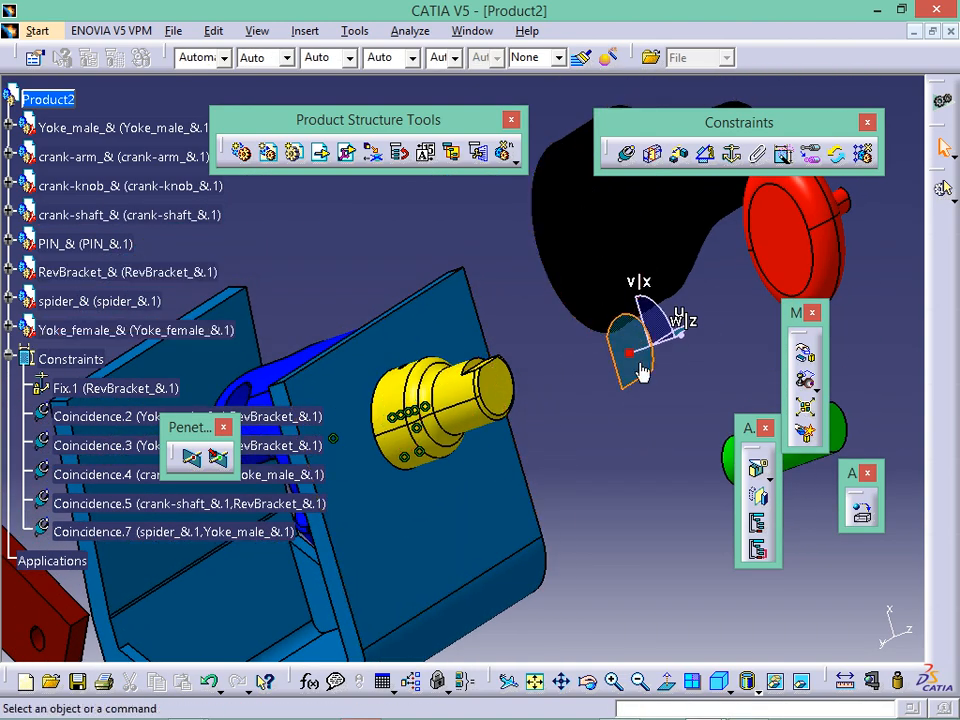
# Step: Move the crank shaft clear of the bracket again and delete the Coincidence.7 constraint between the spider and the male yoke
pyautogui.click(457, 405)
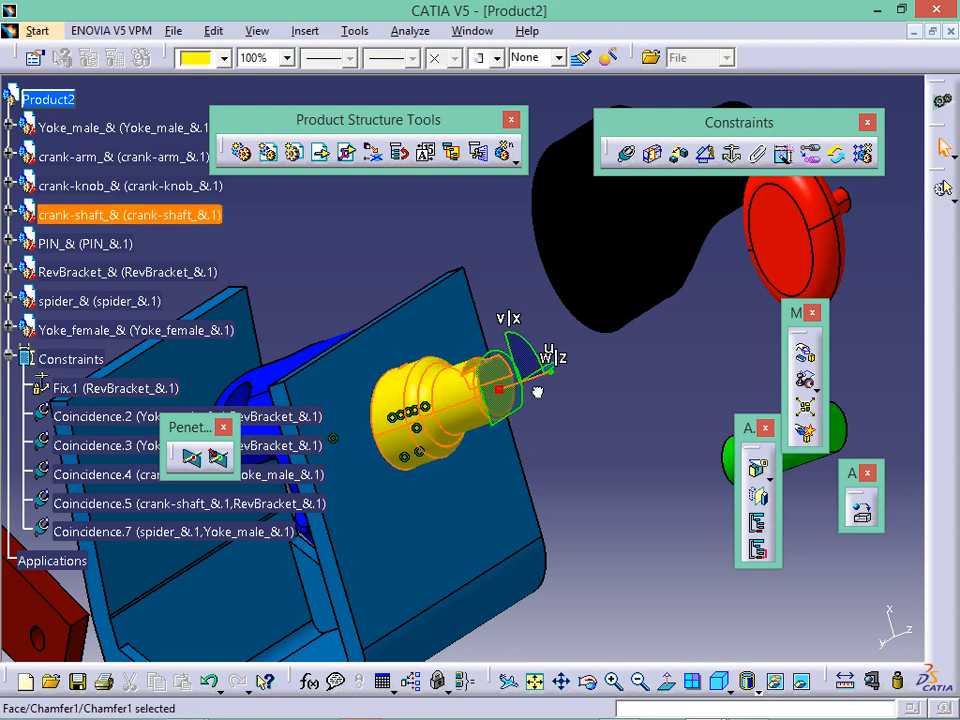
pyautogui.moveTo(538, 392); pyautogui.dragTo(748, 320)
pyautogui.click(660, 523)
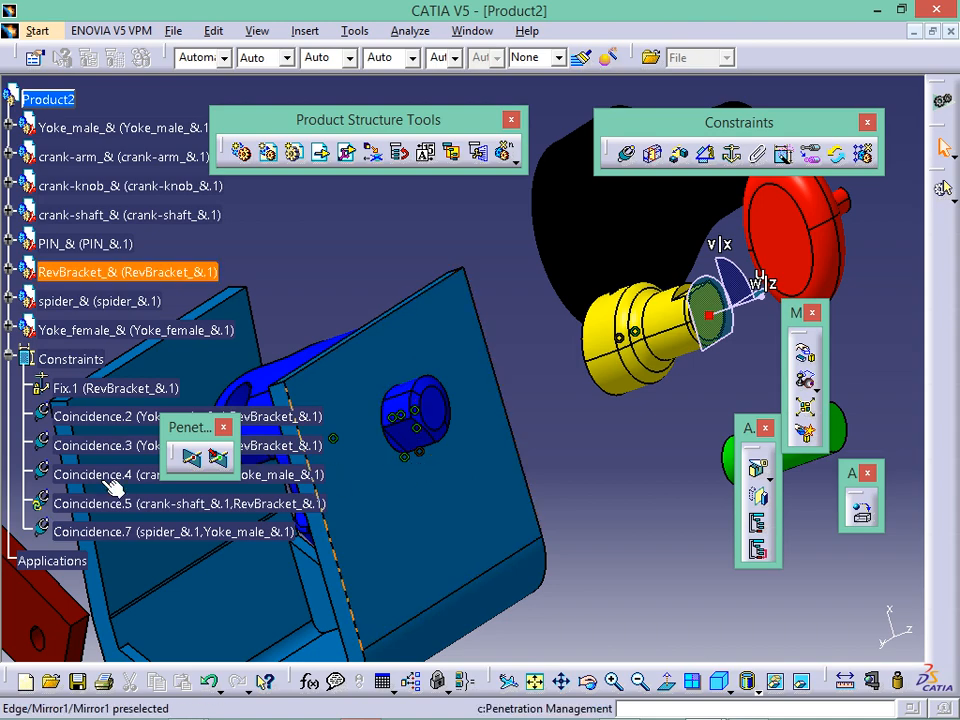
pyautogui.click(96, 535)
pyautogui.moveTo(121, 538); pyautogui.dragTo(229, 161, button='middle')
pyautogui.press('Delete')
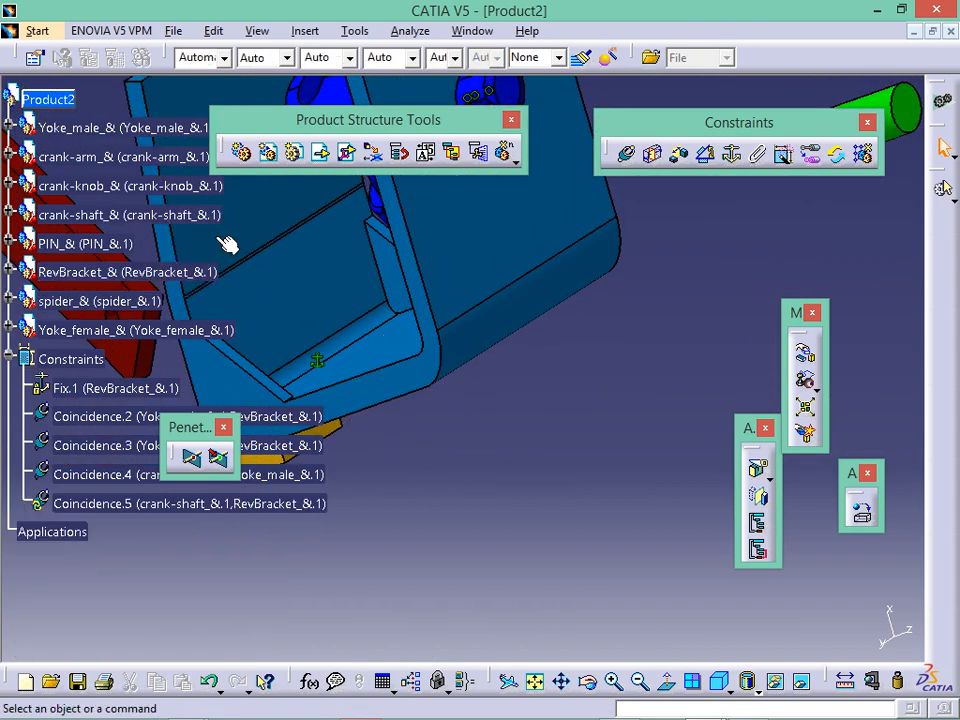
# Step: Try to make the flat on the male yoke's stem coincident with the flat inside the crank shaft's bore, and cancel the constraint
pyautogui.moveTo(525, 328); pyautogui.dragTo(369, 497, button='middle')
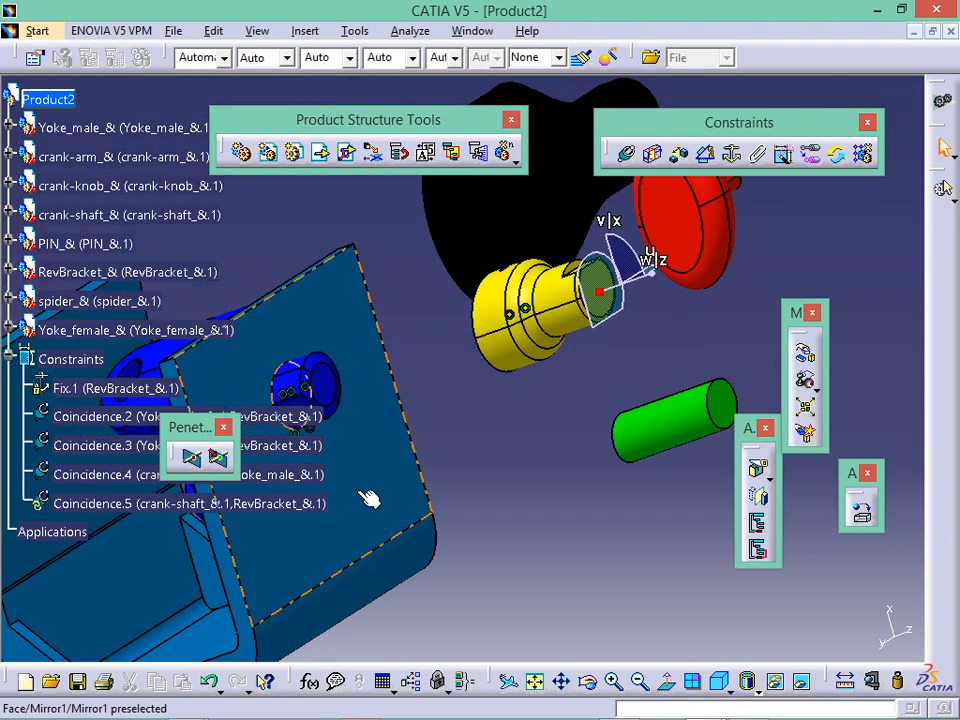
pyautogui.click(626, 154)
pyautogui.moveTo(343, 407); pyautogui.dragTo(464, 298, button='middle')
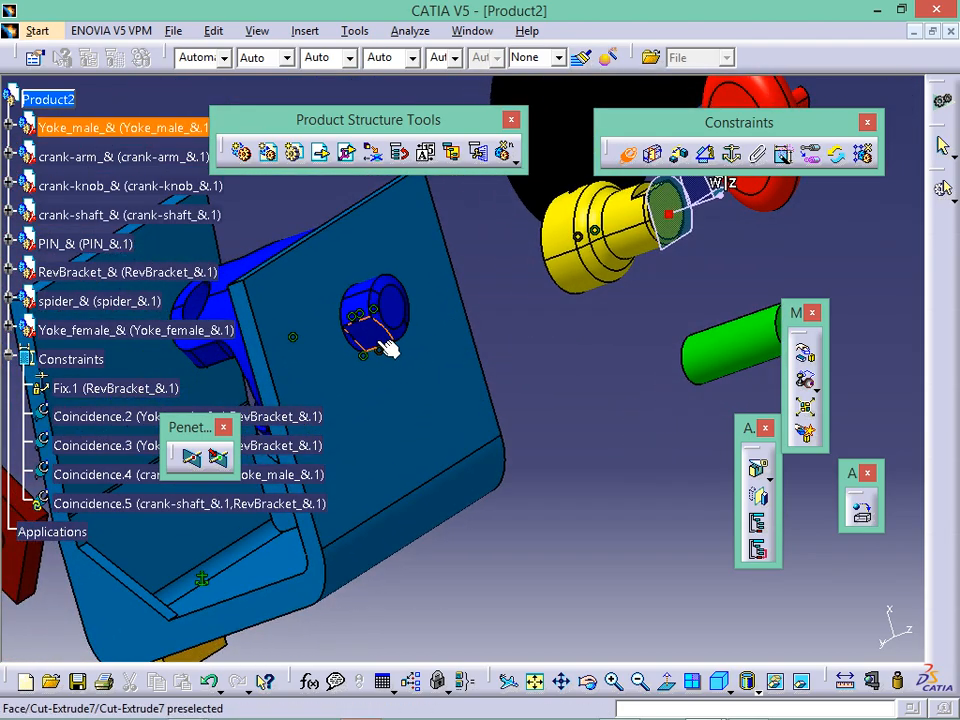
pyautogui.moveTo(400, 346); pyautogui.dragTo(694, 561, button='middle')
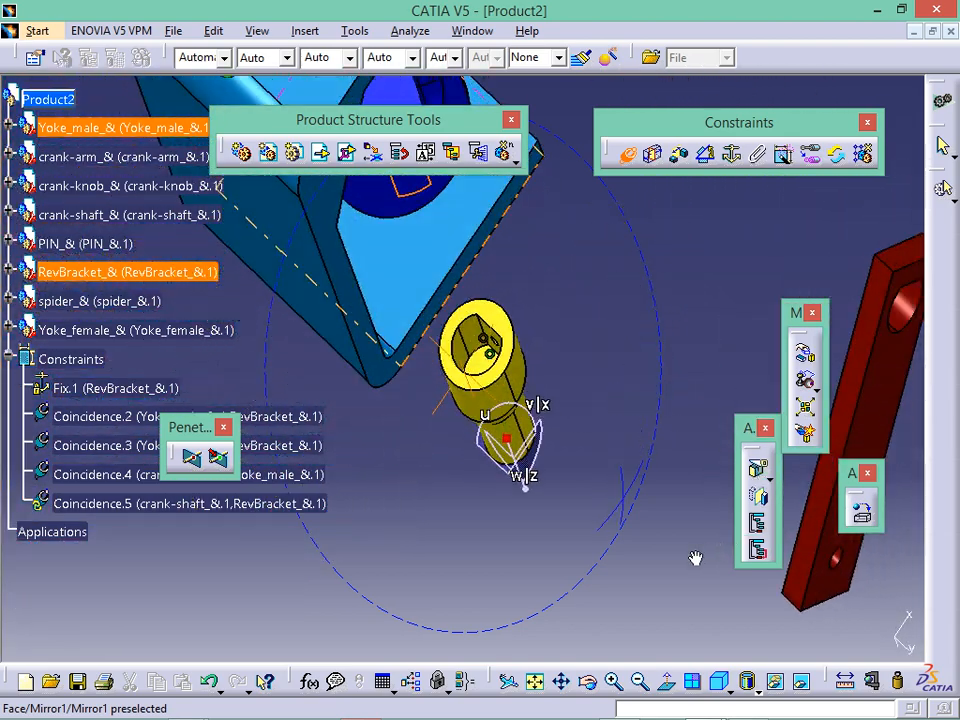
pyautogui.click(490, 341)
pyautogui.keyDown('ctrl'); pyautogui.moveTo(497, 345); pyautogui.dragTo(551, 214, button='middle'); pyautogui.keyUp('ctrl')
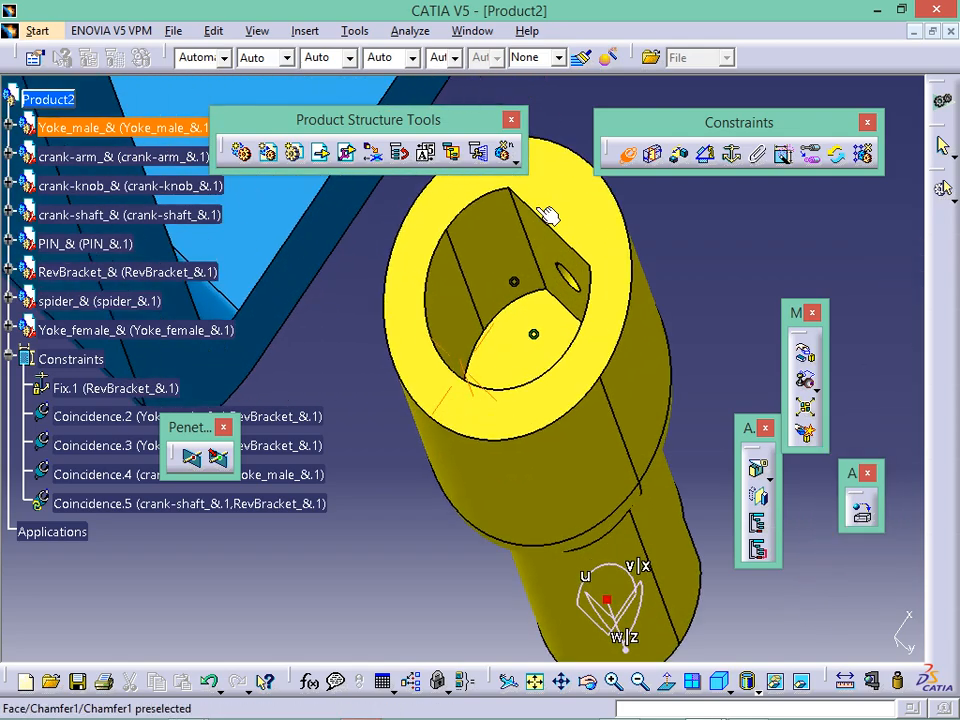
pyautogui.click(564, 266)
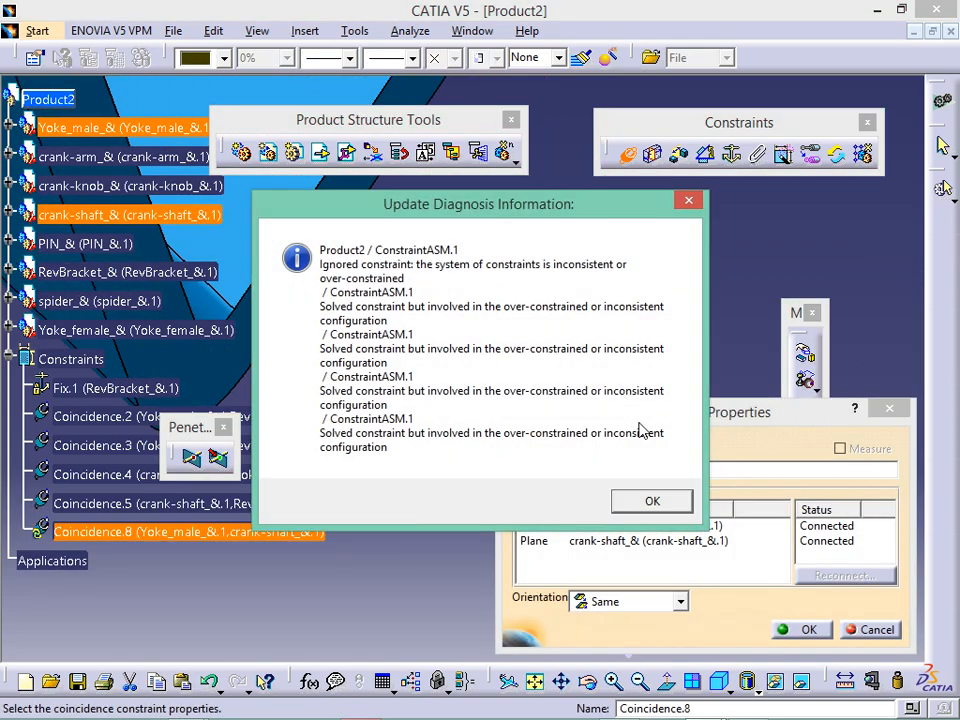
pyautogui.click(652, 501)
pyautogui.click(871, 630)
# Step: Highlight the Coincidence.5 constraint and examine which crank shaft and bracket geometry it links
pyautogui.keyDown('ctrl'); pyautogui.moveTo(638, 425); pyautogui.dragTo(634, 690, button='middle'); pyautogui.keyUp('ctrl')
pyautogui.moveTo(556, 425); pyautogui.dragTo(238, 165, button='middle')
pyautogui.rightClick(127, 508)
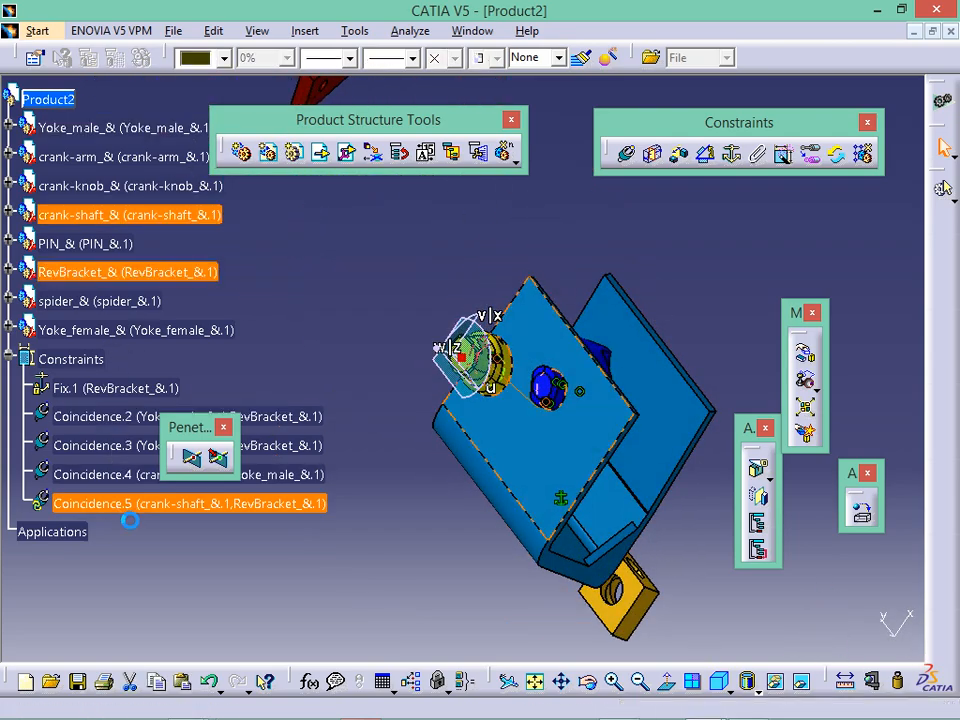
pyautogui.moveTo(514, 482); pyautogui.dragTo(467, 364, button='middle')
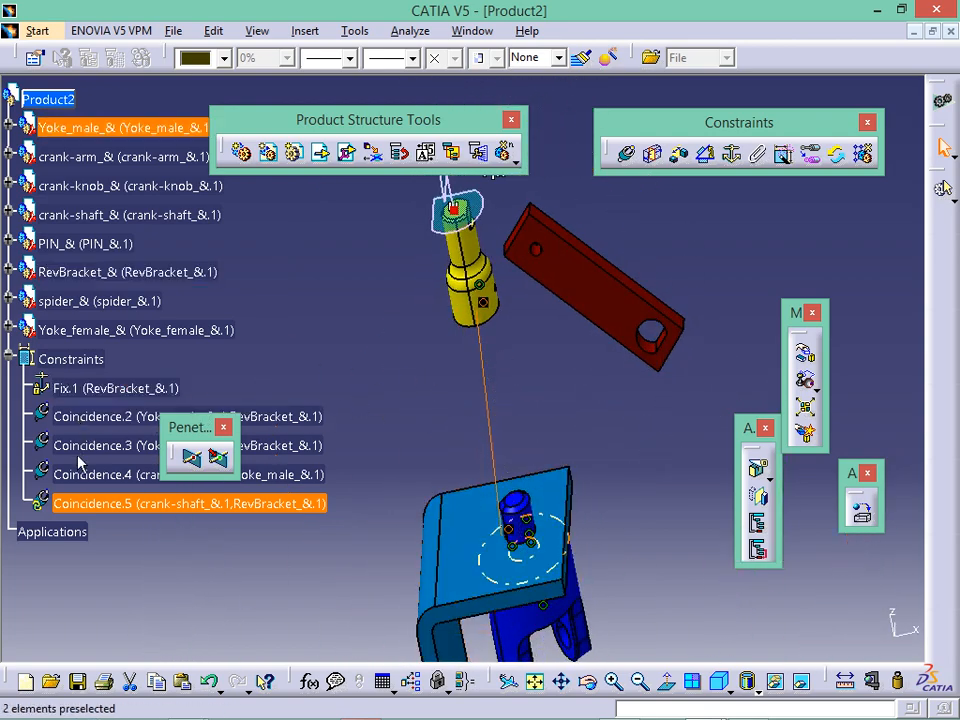
# Step: Update the assembly and rotate the crank shaft about its own axis, pulling it clear of the bracket with the compass
pyautogui.hotkey('ctrl', 'u')
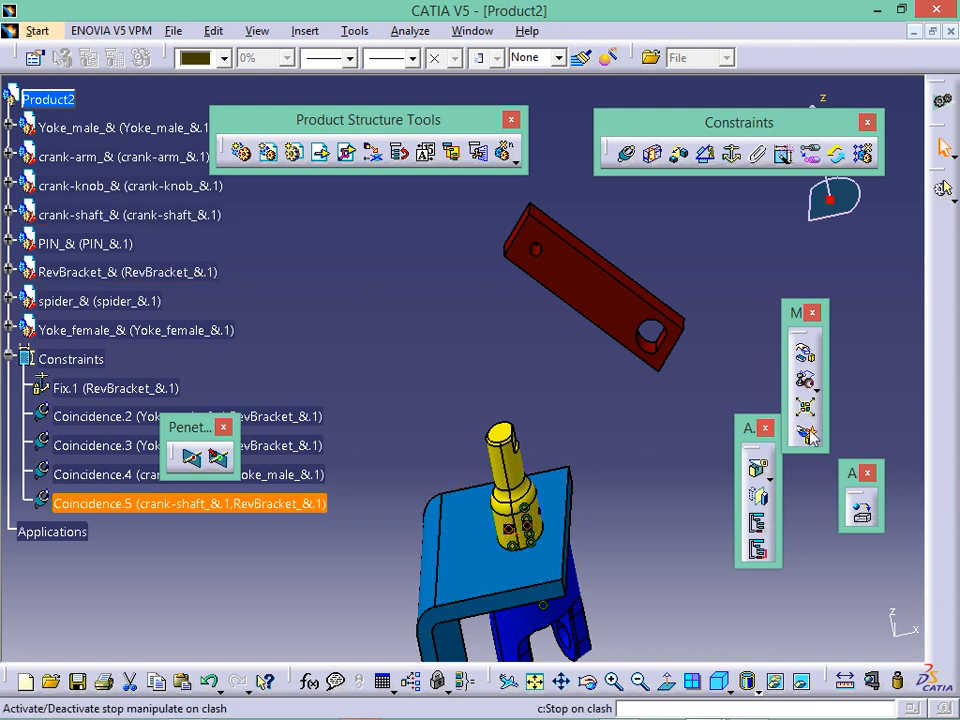
pyautogui.click(805, 360)
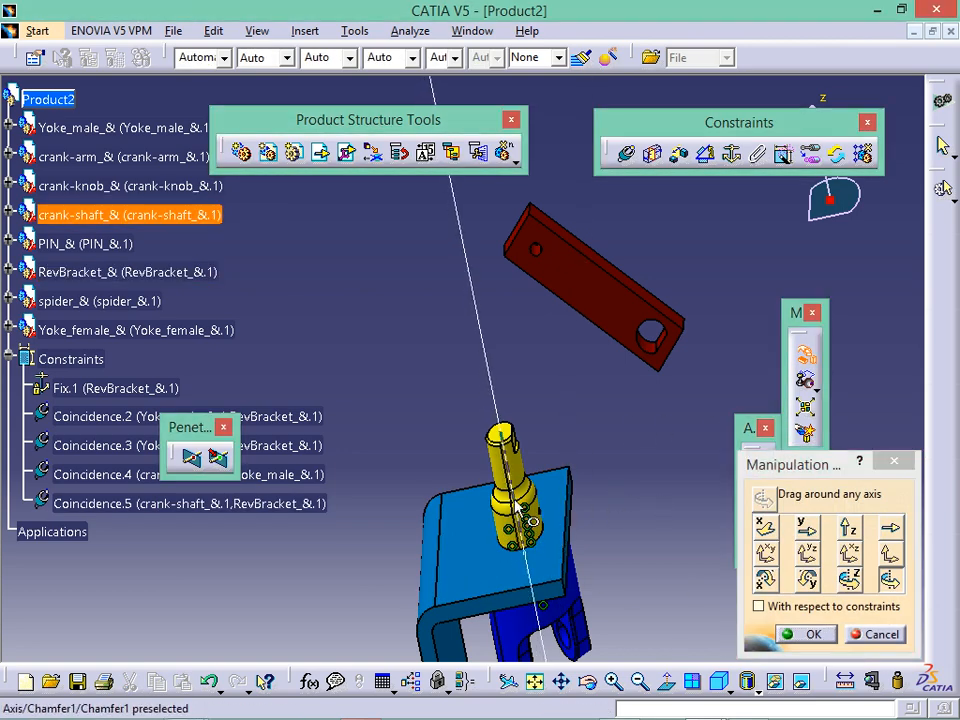
pyautogui.click(520, 474)
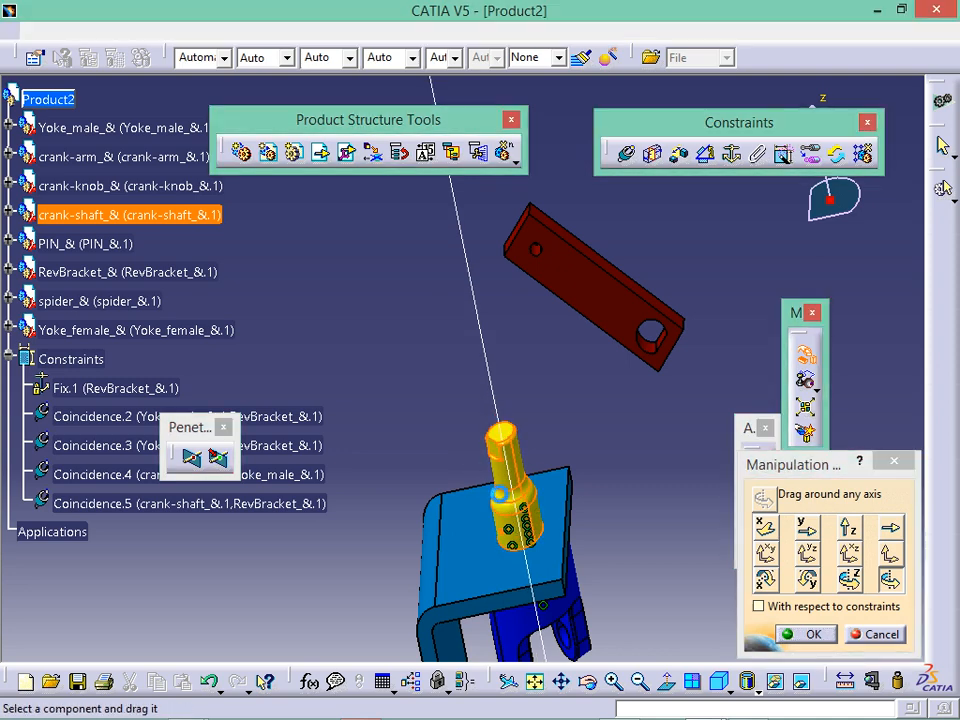
pyautogui.click(815, 637)
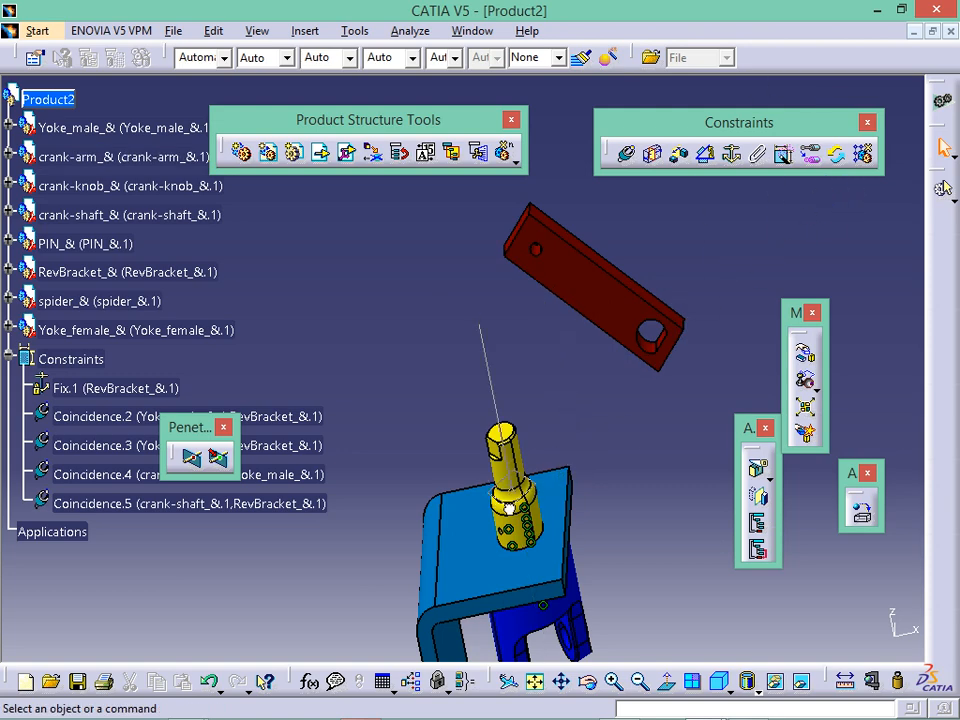
pyautogui.moveTo(510, 508); pyautogui.dragTo(379, 259)
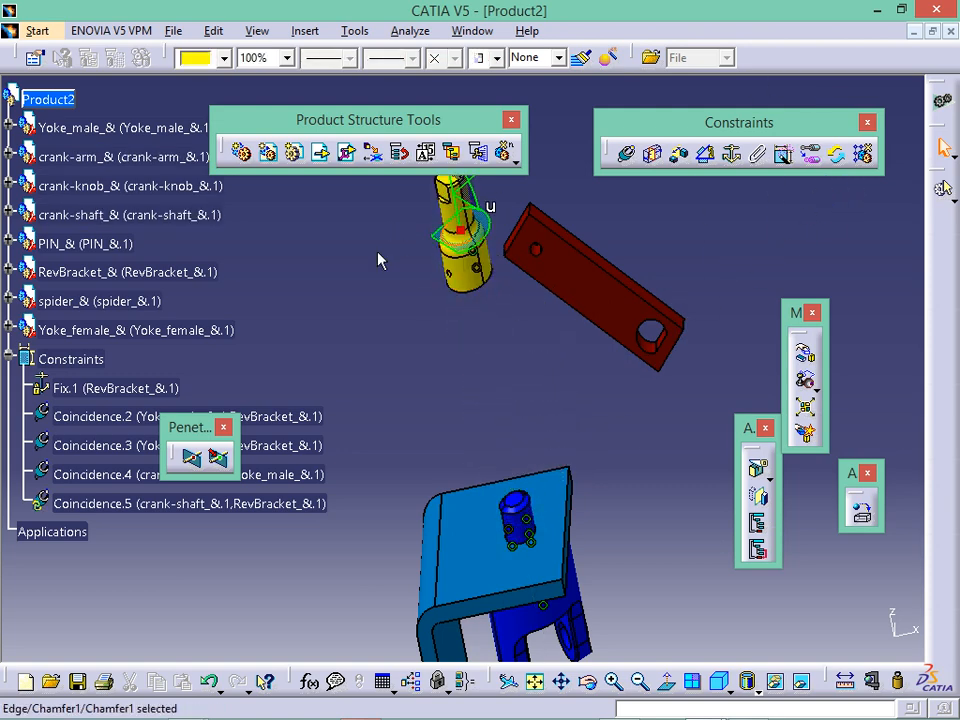
pyautogui.moveTo(461, 447); pyautogui.dragTo(464, 475, button='middle')
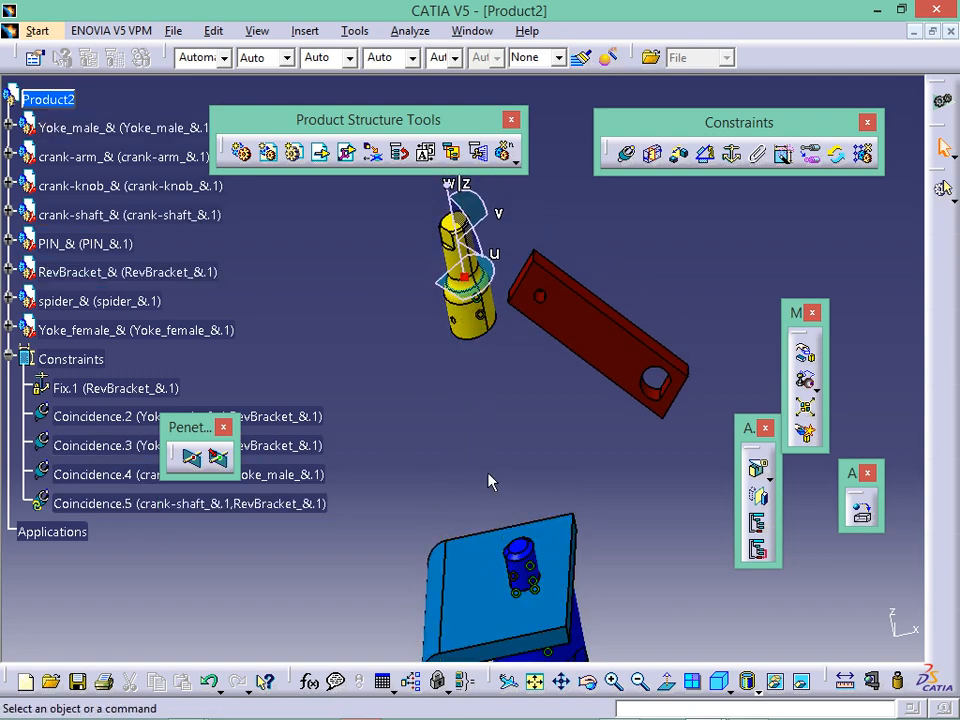
# Step: Retry the coincidence between the male yoke stem's flat and the rotated crank shaft's inner flat, and cancel the constraint
pyautogui.click(626, 154)
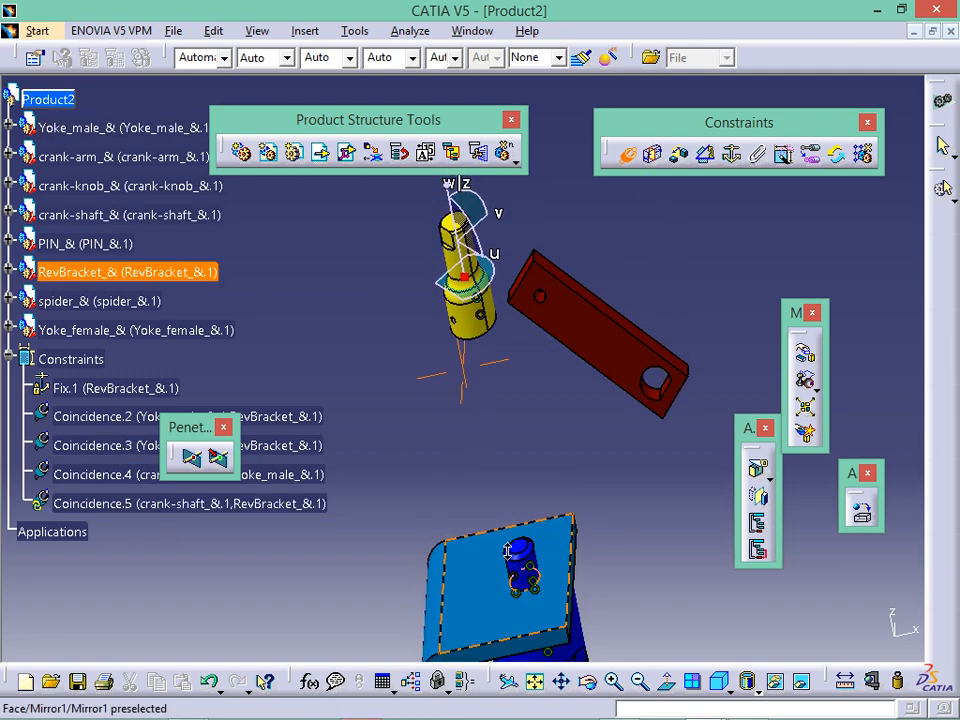
pyautogui.moveTo(568, 550)
pyautogui.keyDown('ctrl'); pyautogui.mouseDown(button='middle')
pyautogui.moveTo(585, 420)
pyautogui.moveTo(592, 205)
pyautogui.mouseUp(button='middle'); pyautogui.keyUp('ctrl')
pyautogui.moveTo(602, 514); pyautogui.dragTo(624, 602, button='middle')
pyautogui.moveTo(528, 570); pyautogui.dragTo(555, 565, button='middle')
pyautogui.click(415, 258)
pyautogui.moveTo(420, 300); pyautogui.dragTo(443, 81, button='middle')
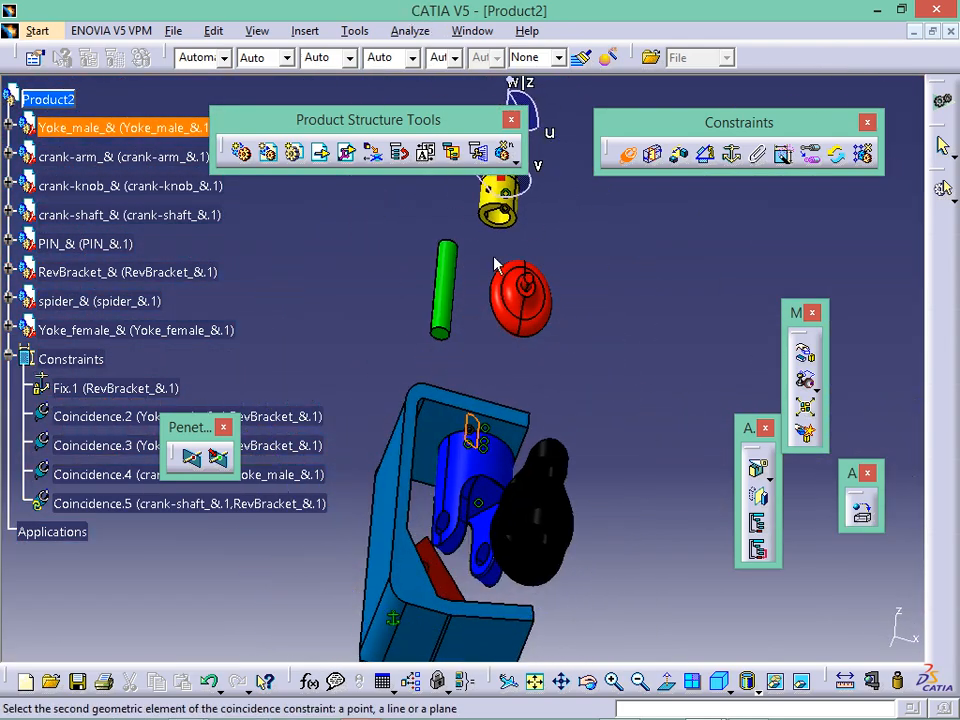
pyautogui.moveTo(498, 288); pyautogui.dragTo(597, 302, button='middle')
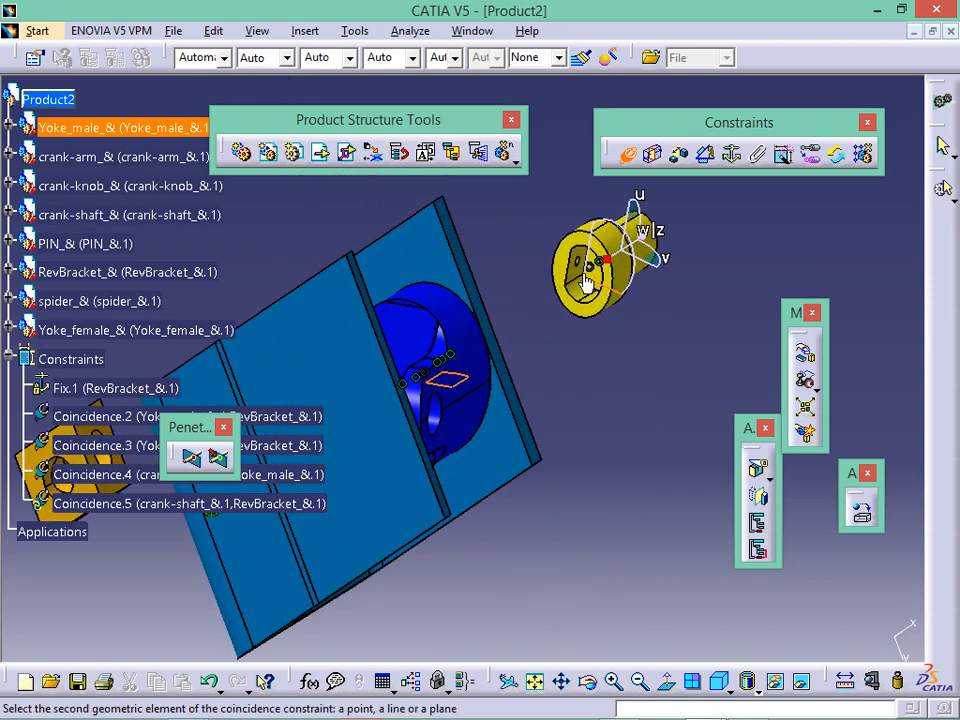
pyautogui.click(586, 282)
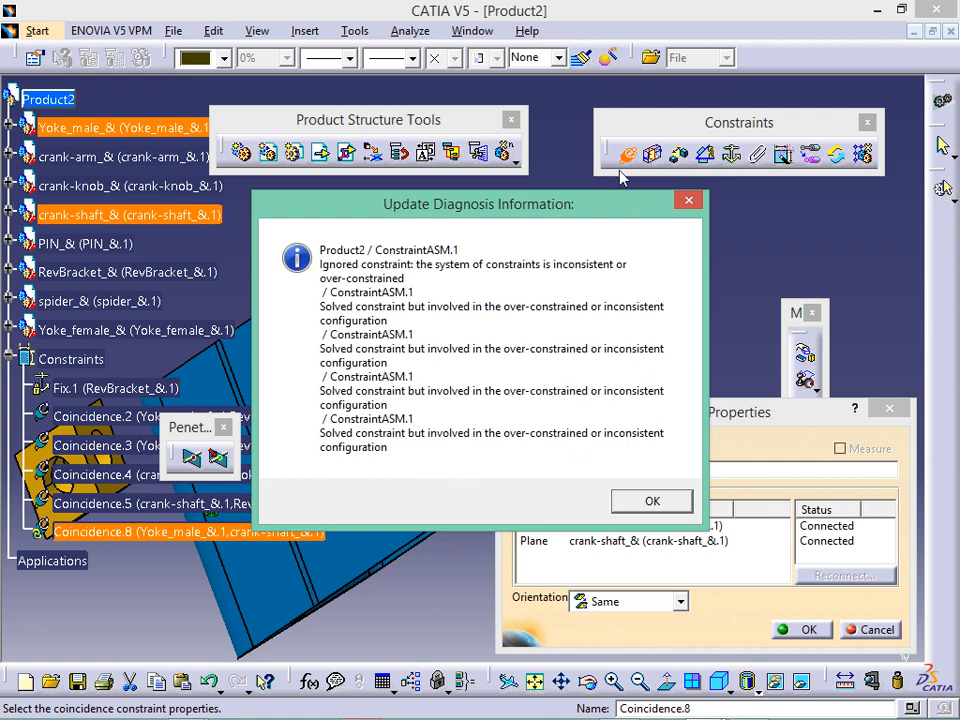
pyautogui.press('Escape')
pyautogui.press('Escape')
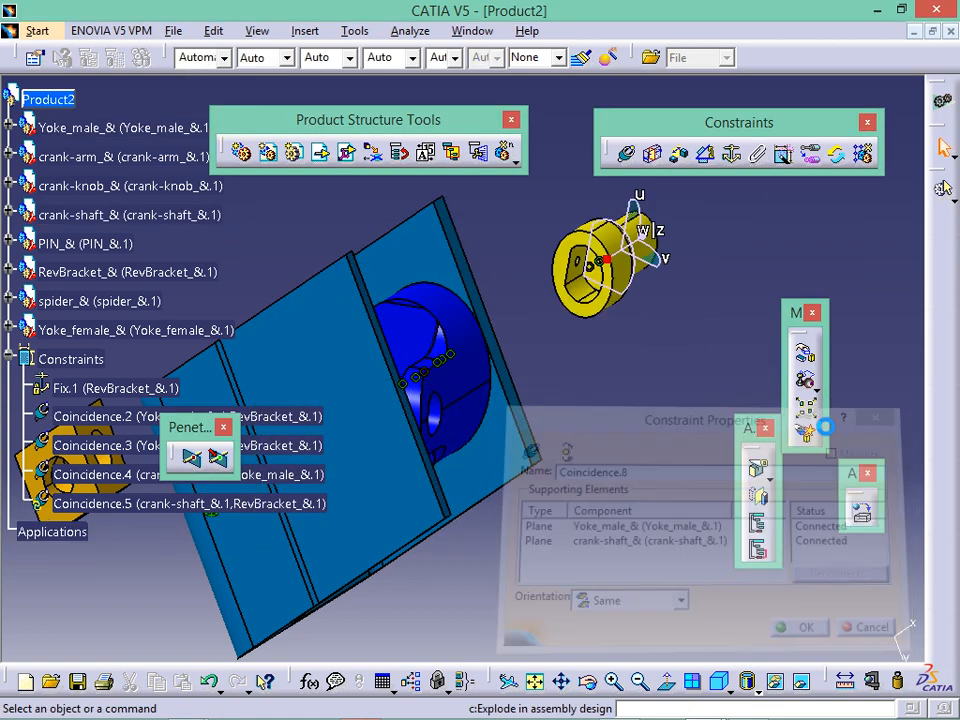
# Step: Delete the Coincidence.5 constraint between the crank shaft and the bracket
pyautogui.moveTo(580, 399); pyautogui.dragTo(240, 193, button='middle')
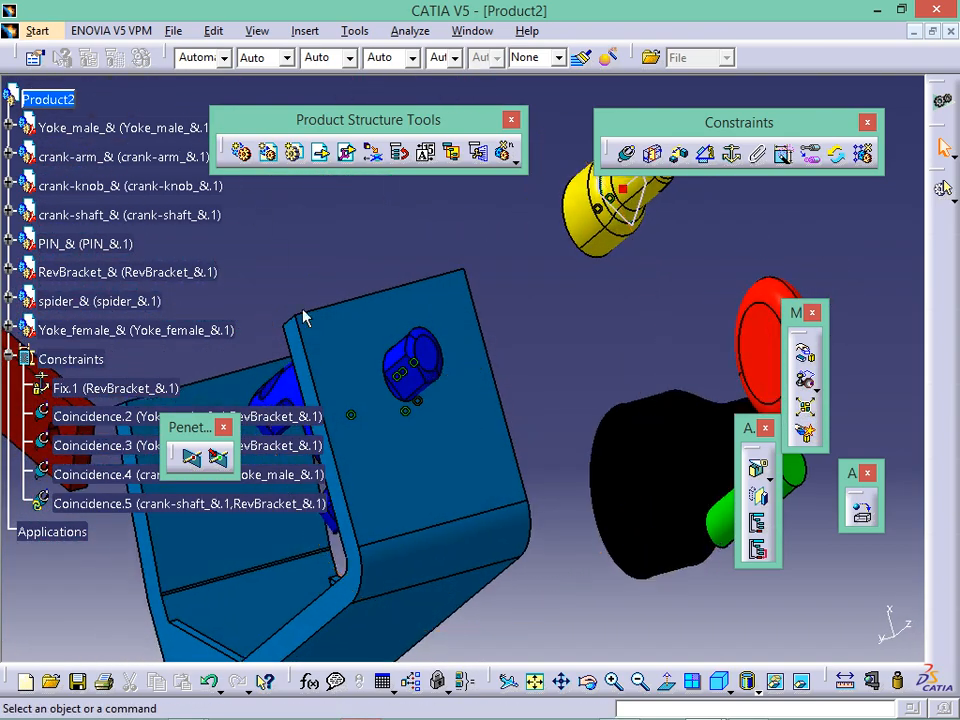
pyautogui.click(429, 412)
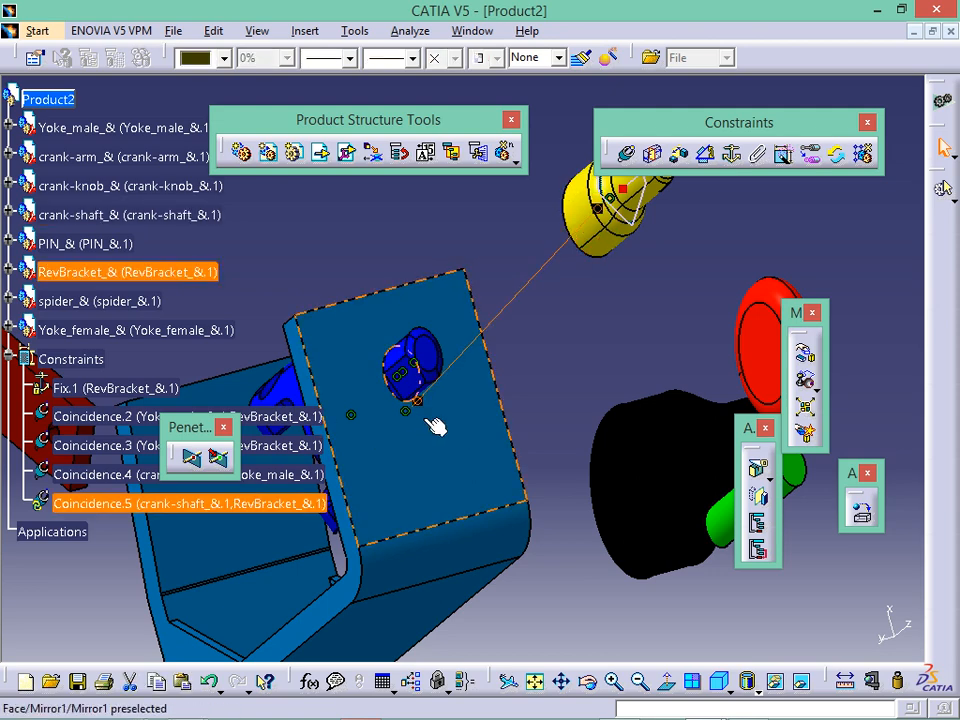
pyautogui.press('Delete')
# Step: Add a coincidence constraint between the crank shaft's open end face and the bracket's outer face, with Opposite orientation
pyautogui.moveTo(482, 369); pyautogui.dragTo(727, 330, button='middle')
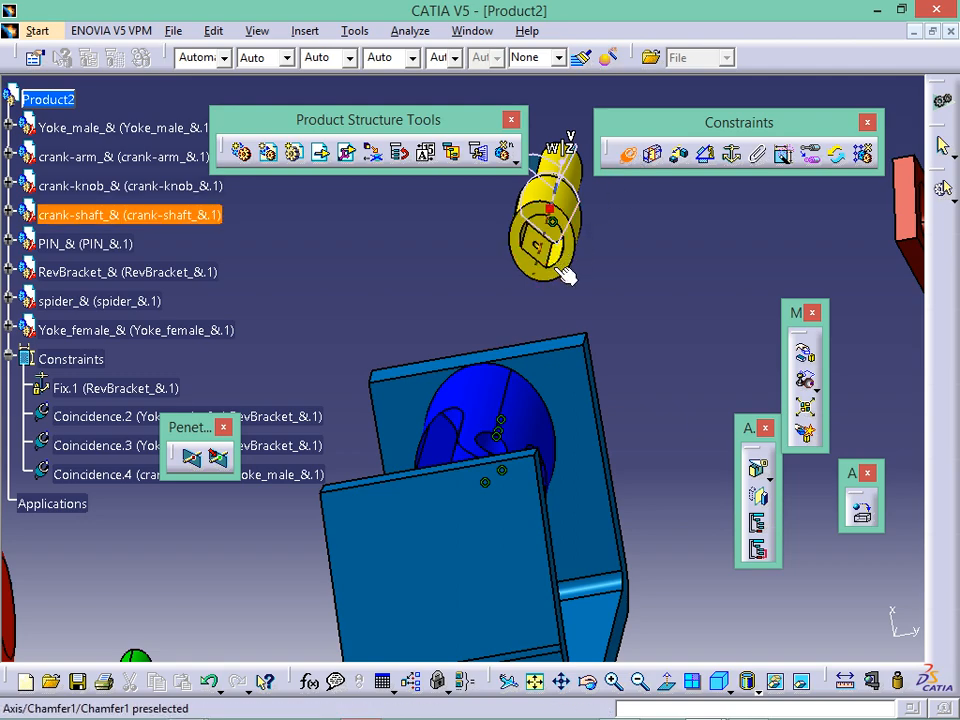
pyautogui.moveTo(563, 273); pyautogui.dragTo(479, 565, button='middle')
pyautogui.click(479, 565)
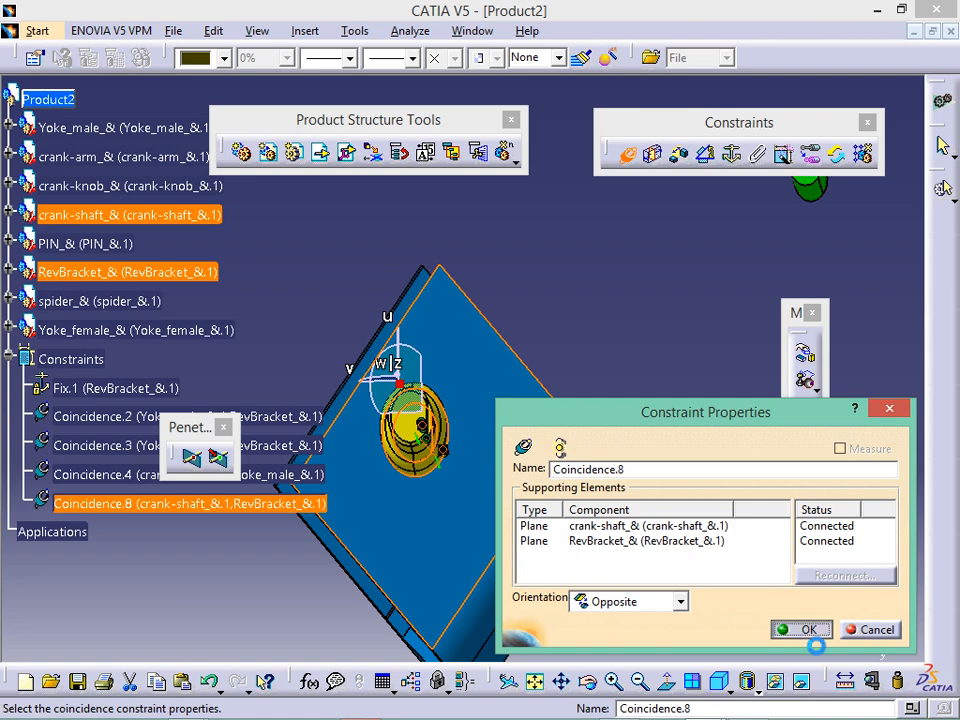
# Step: Accept the coincidence between the crank shaft and bracket, and pull the crank shaft clear of the bracket with the compass
pyautogui.click(812, 636)
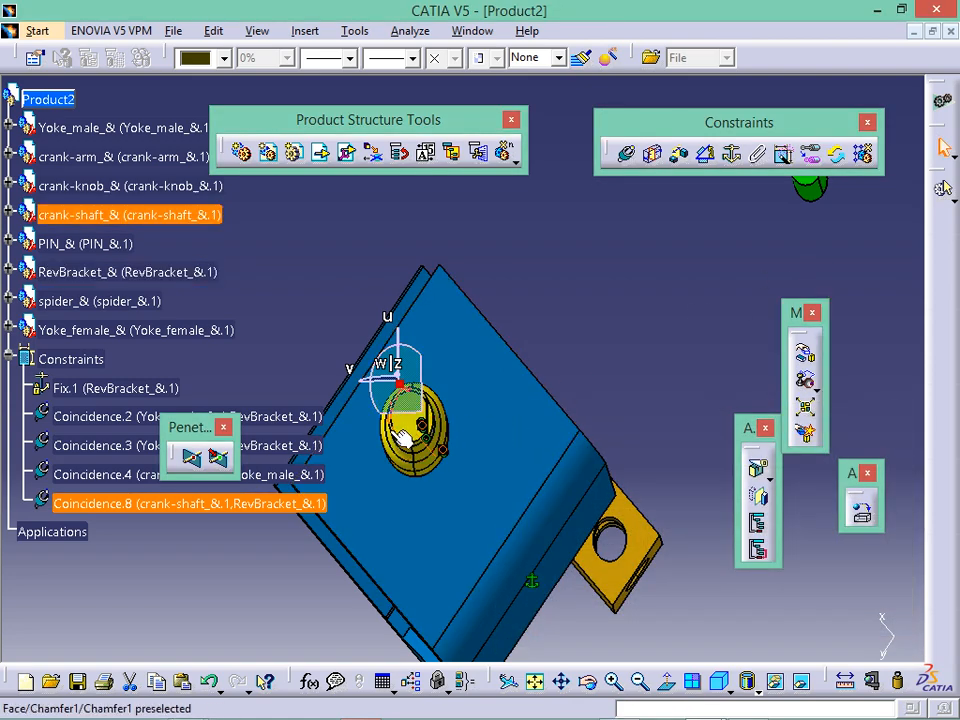
pyautogui.click(421, 415)
pyautogui.moveTo(412, 381); pyautogui.dragTo(450, 286, button='middle')
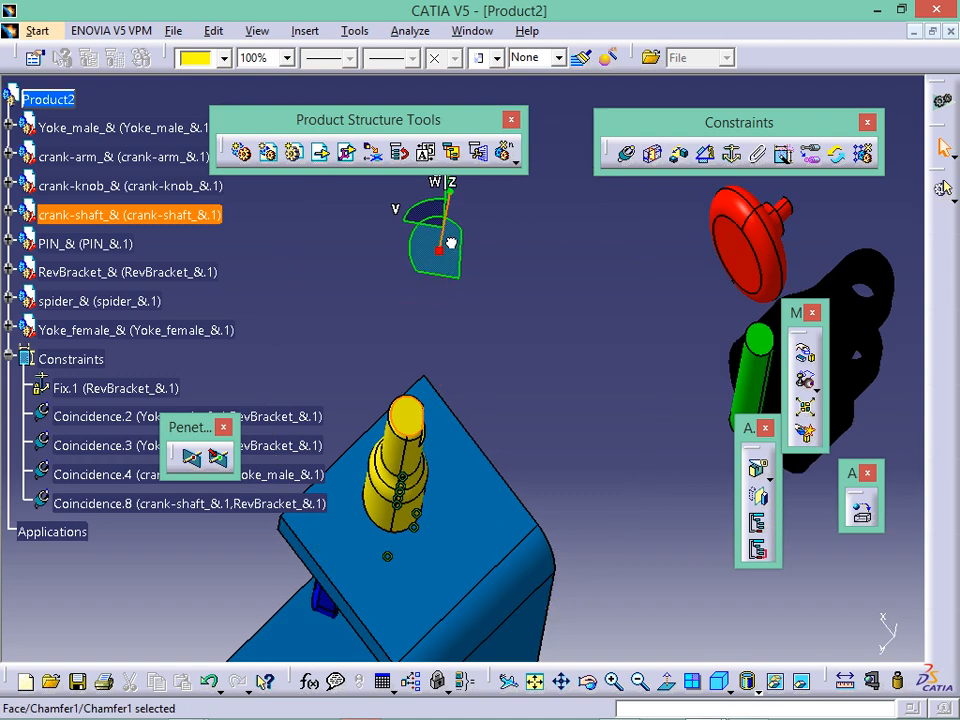
pyautogui.moveTo(451, 243); pyautogui.dragTo(621, 17)
pyautogui.click(551, 388)
pyautogui.moveTo(393, 482); pyautogui.dragTo(491, 378, button='middle')
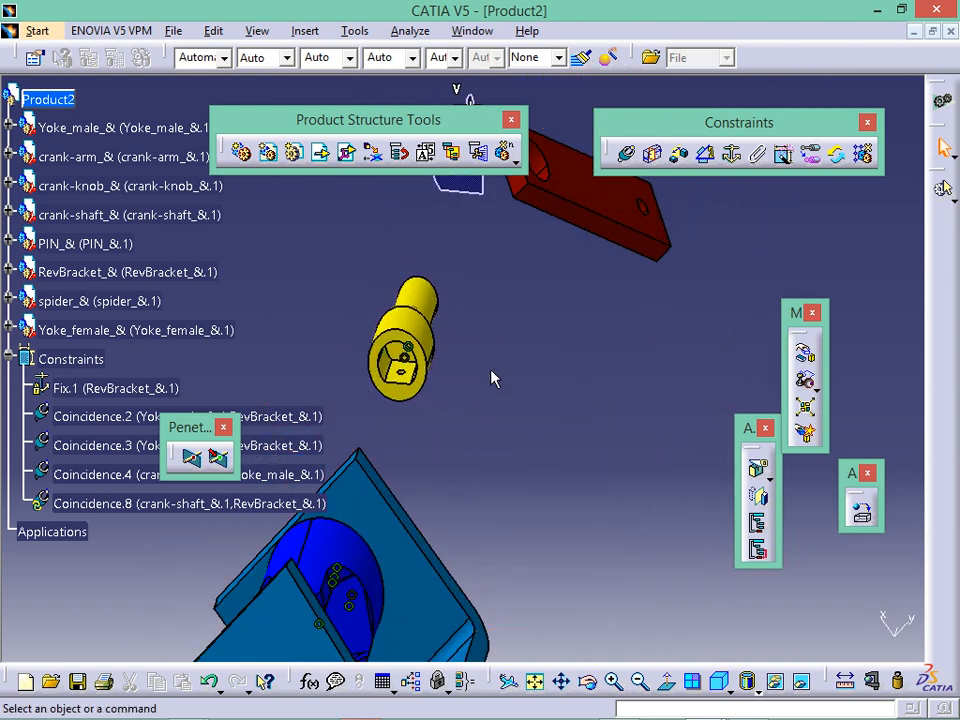
# Step: Try a coincidence between the crank shaft's inner flat and the male yoke stem's flat with Same orientation, and cancel it
pyautogui.click(632, 156)
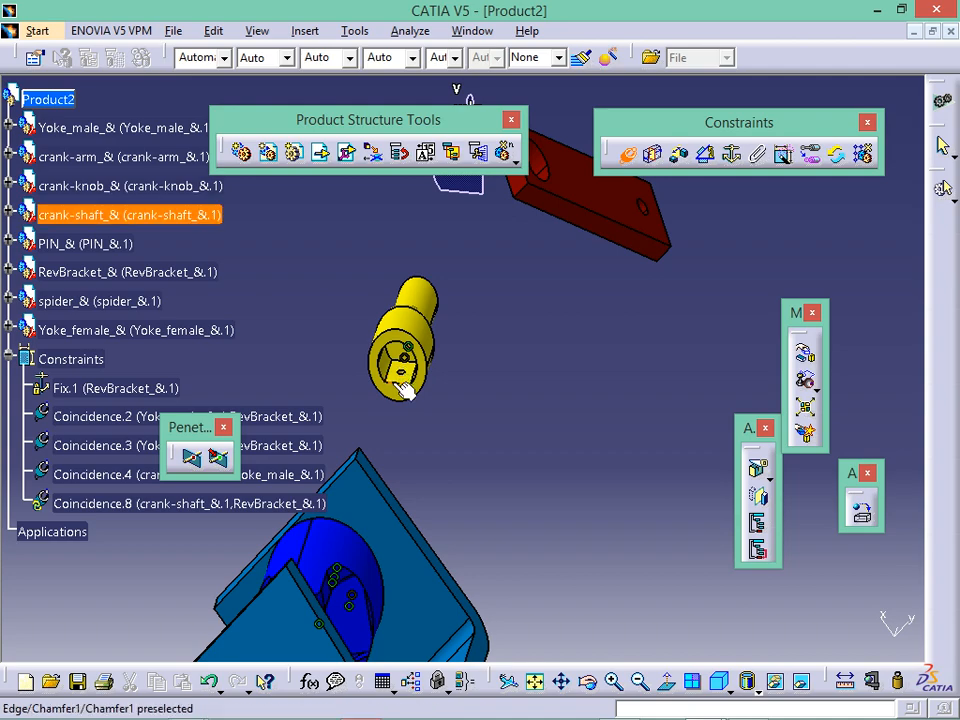
pyautogui.moveTo(403, 388); pyautogui.dragTo(386, 381, button='middle')
pyautogui.moveTo(373, 470); pyautogui.dragTo(385, 610, button='middle')
pyautogui.moveTo(414, 538); pyautogui.dragTo(388, 589, button='middle')
pyautogui.click(349, 572)
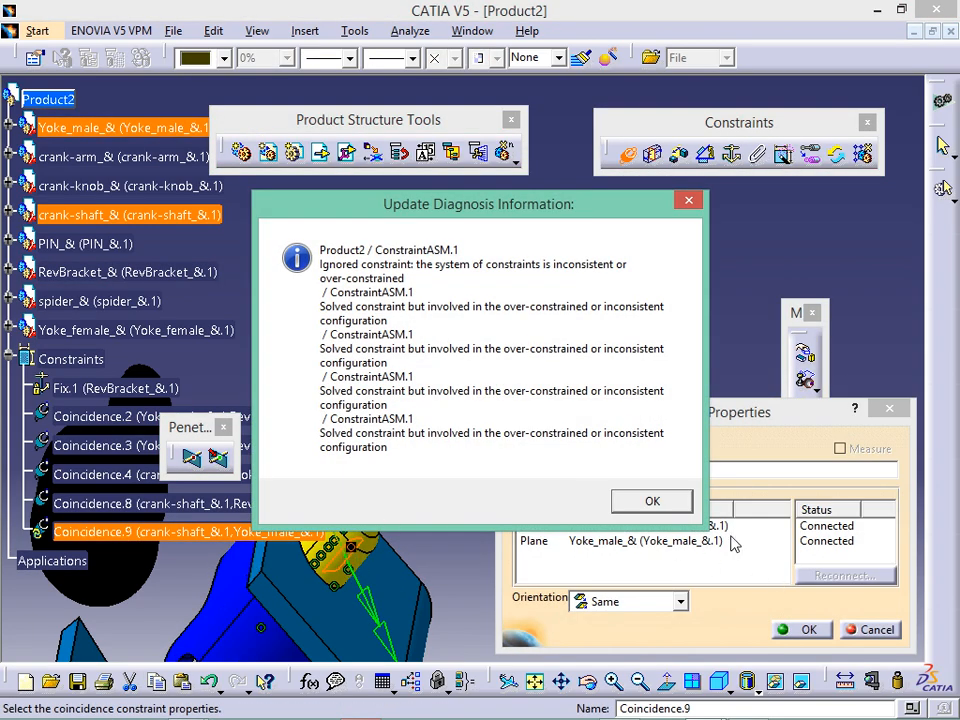
pyautogui.click(686, 503)
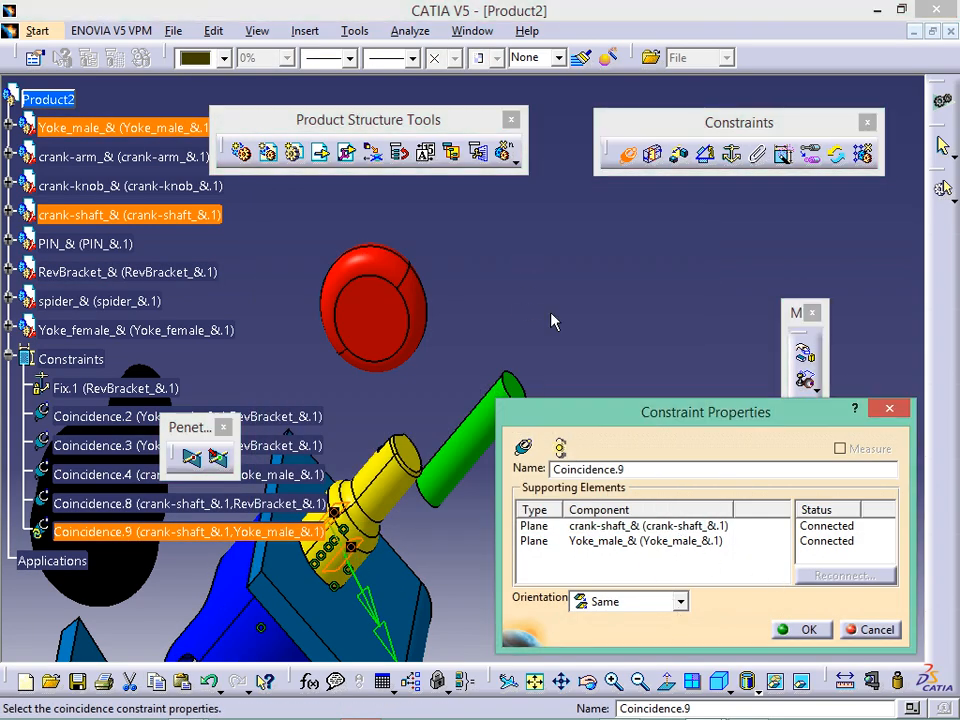
pyautogui.click(902, 410)
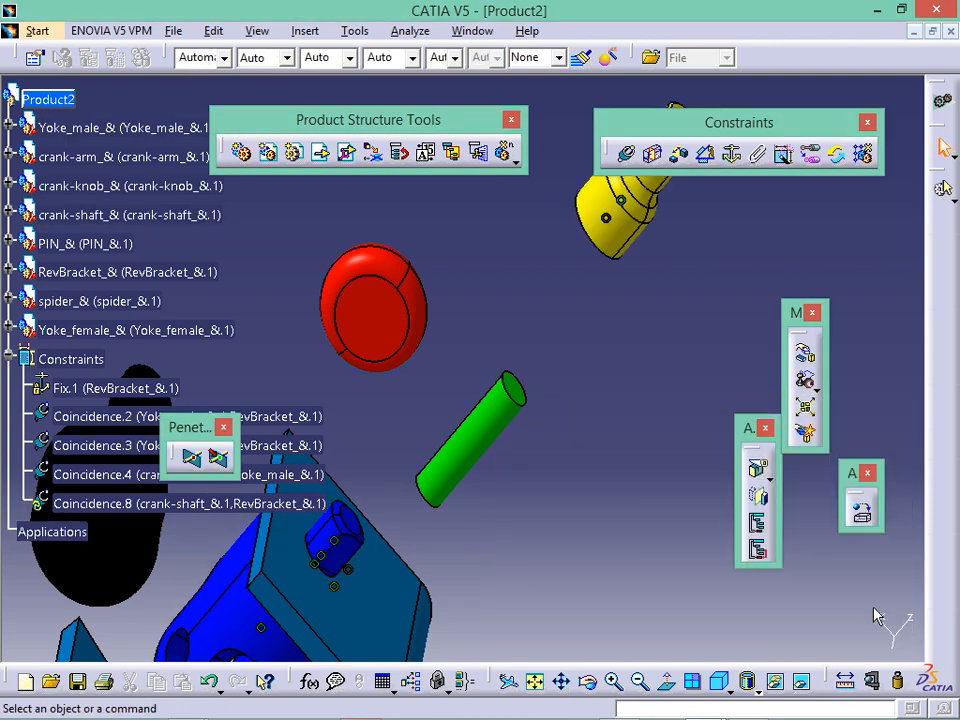
# Step: Delete the constraints Coincidence.8, Coincidence.3 and Coincidence.4
pyautogui.moveTo(630, 513); pyautogui.dragTo(422, 454, button='middle')
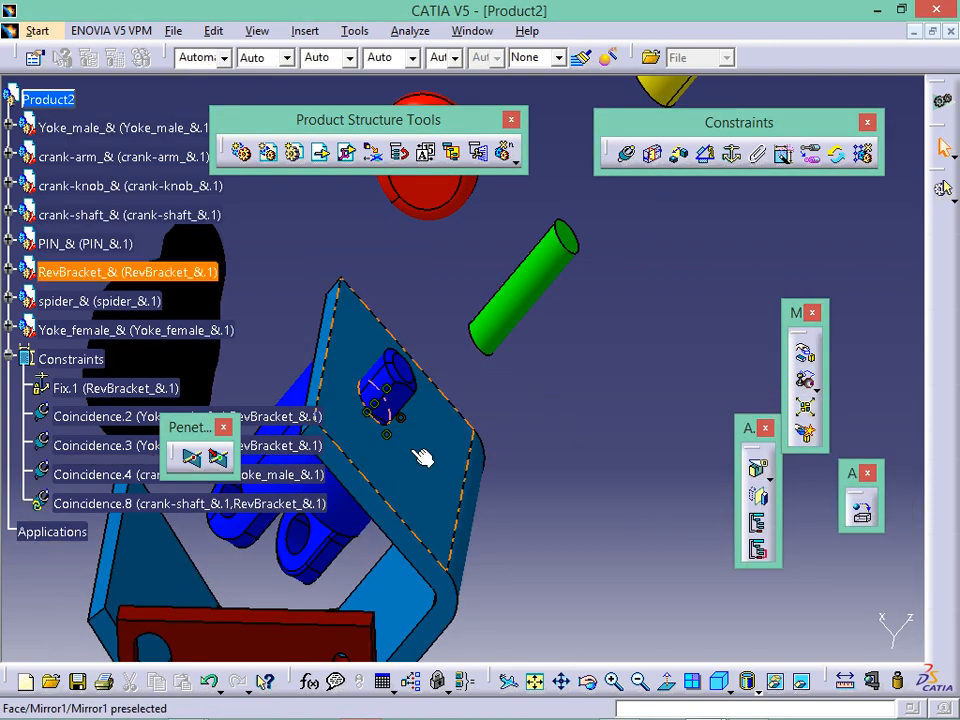
pyautogui.click(405, 421)
pyautogui.press('Delete')
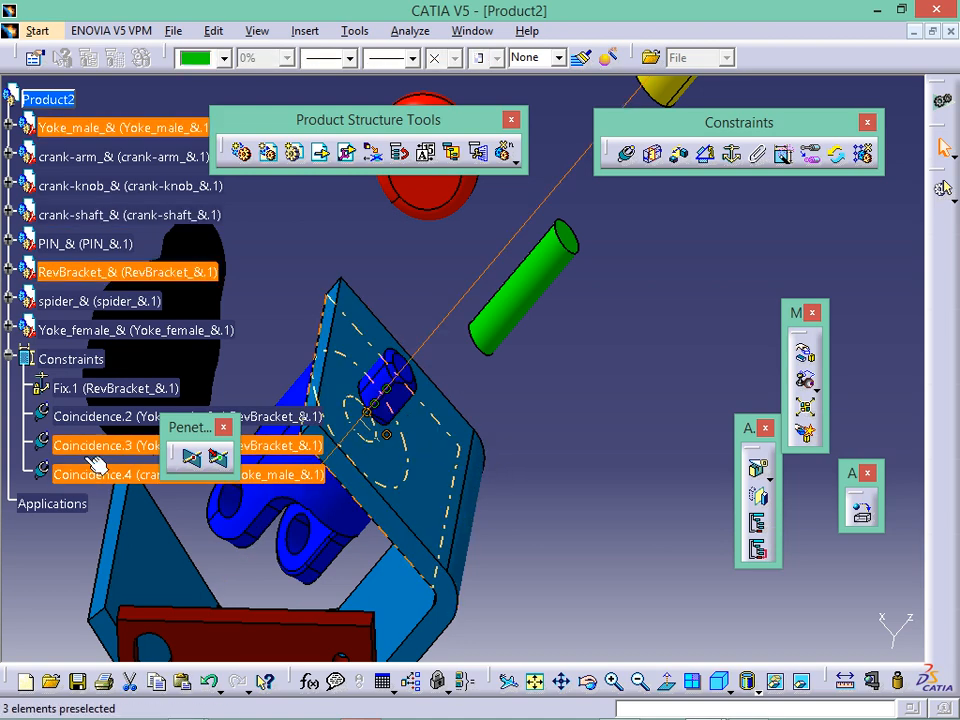
pyautogui.press('Delete')
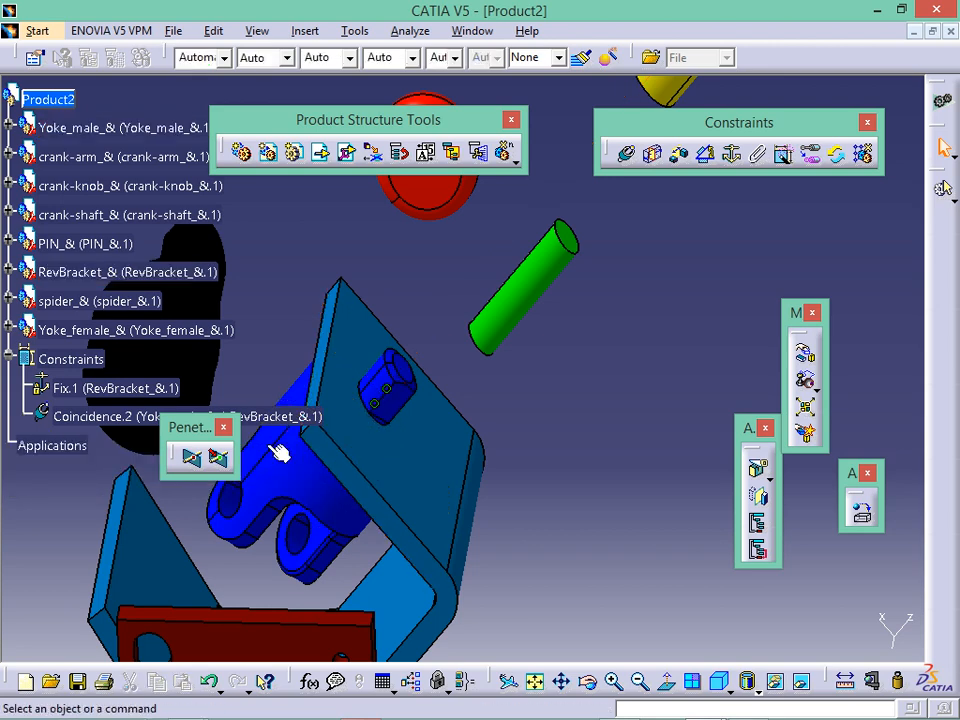
# Step: Add a coincidence constraint between the male yoke's axis and the crank shaft's axis
pyautogui.moveTo(450, 514); pyautogui.dragTo(473, 574, button='middle')
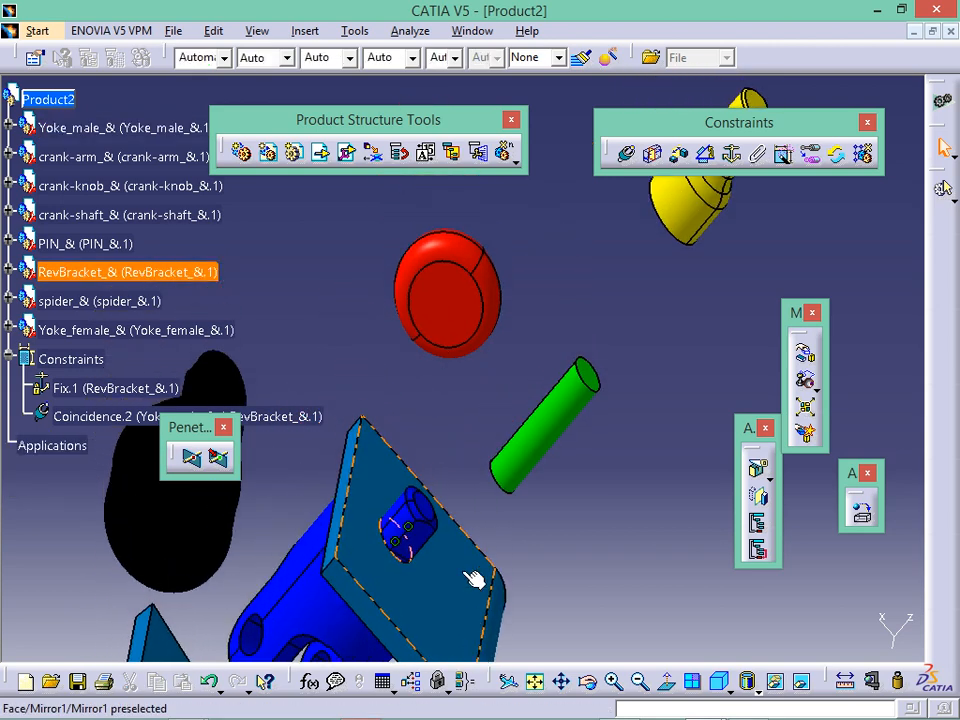
pyautogui.moveTo(475, 497)
pyautogui.mouseDown(button='middle')
pyautogui.moveTo(493, 538)
pyautogui.moveTo(476, 386)
pyautogui.moveTo(435, 392)
pyautogui.mouseUp(button='middle')
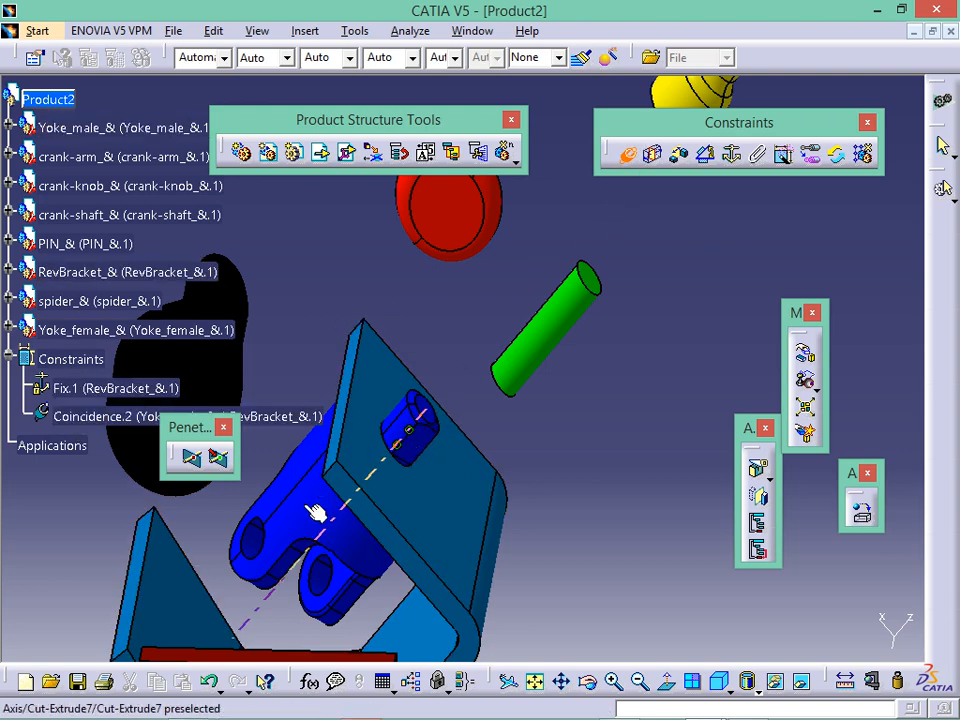
pyautogui.moveTo(434, 392); pyautogui.dragTo(267, 605, button='middle')
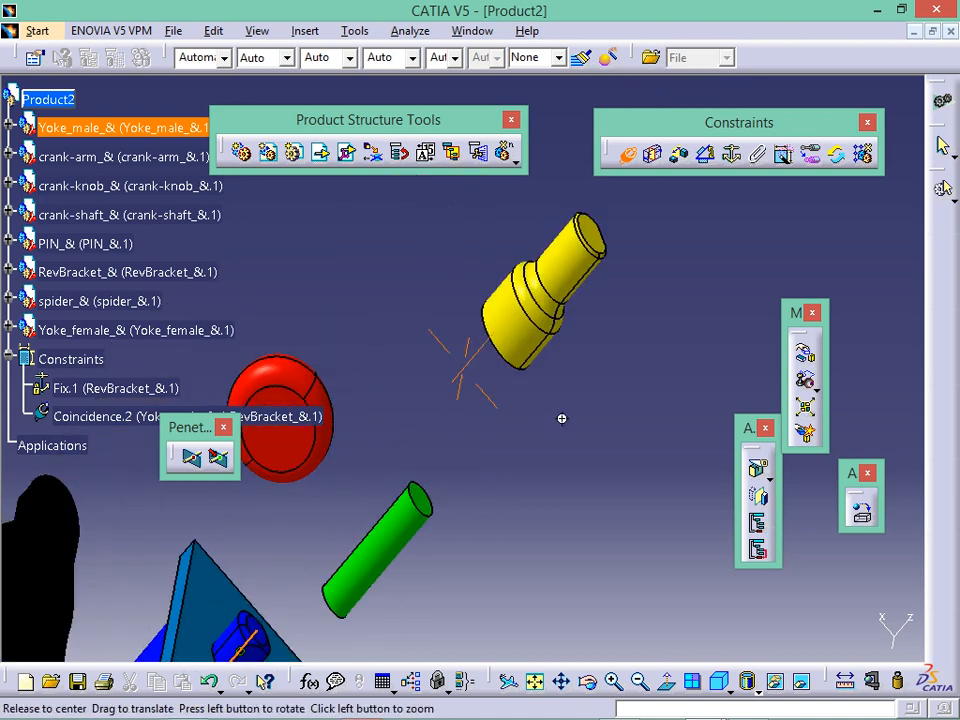
pyautogui.moveTo(561, 418); pyautogui.dragTo(497, 199, button='middle')
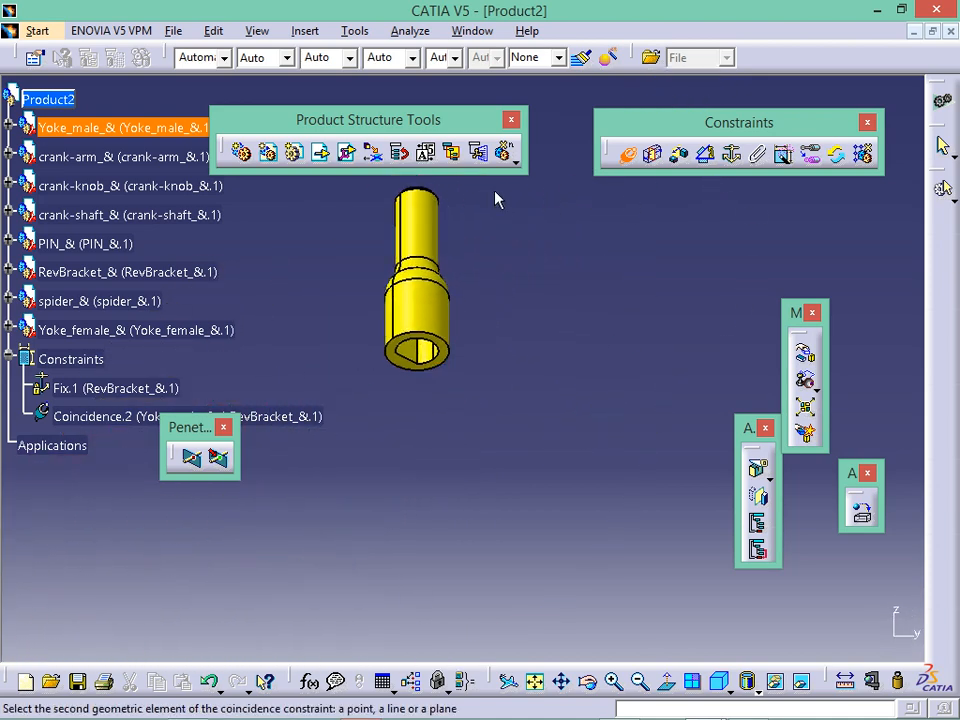
pyautogui.click(432, 258)
pyautogui.moveTo(585, 402); pyautogui.dragTo(588, 605, button='middle')
pyautogui.moveTo(576, 446); pyautogui.dragTo(551, 336, button='middle')
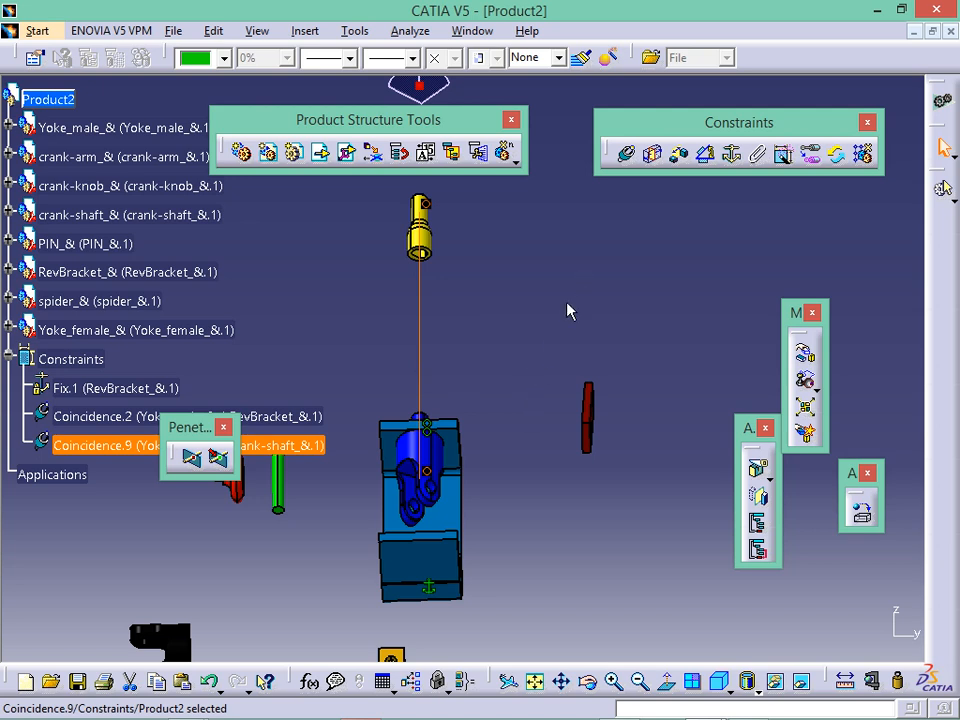
pyautogui.click(567, 311)
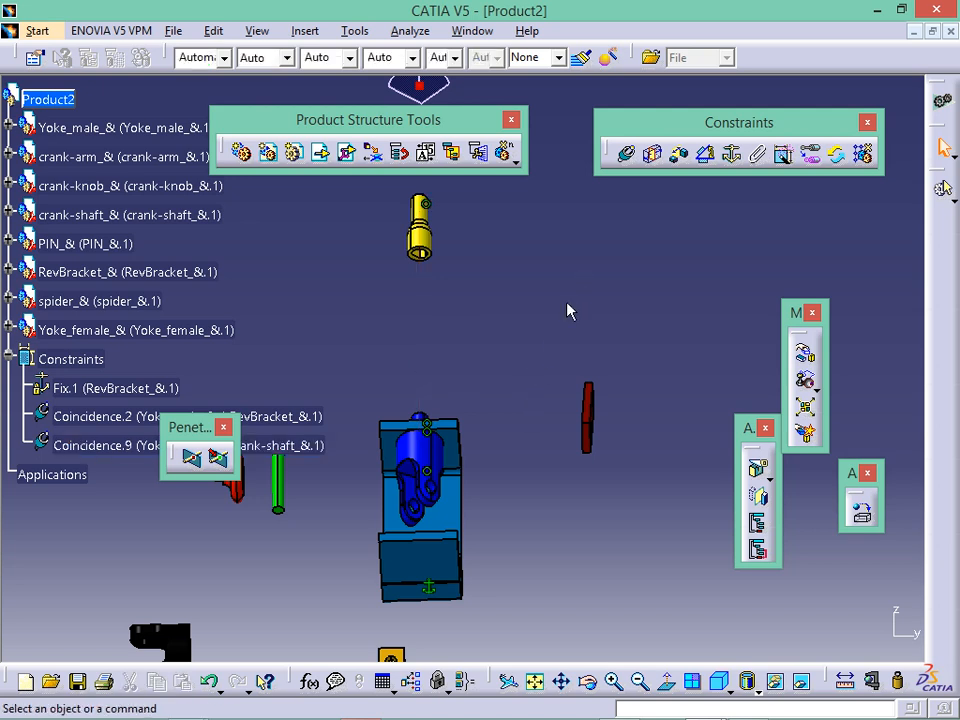
# Step: Constrain the crank shaft's open end face coincident with the bracket's outer face, using Opposite orientation
pyautogui.moveTo(430, 258); pyautogui.dragTo(432, 242, button='middle')
pyautogui.moveTo(438, 438); pyautogui.dragTo(451, 603, button='middle')
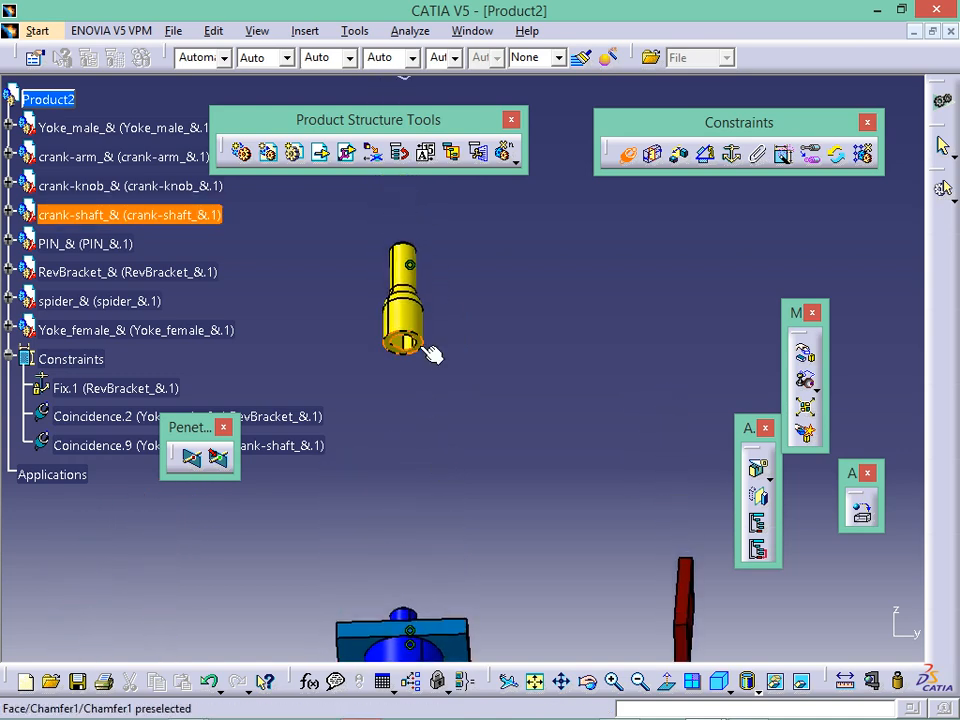
pyautogui.moveTo(409, 373); pyautogui.dragTo(428, 308, button='middle')
pyautogui.moveTo(433, 369); pyautogui.dragTo(429, 322, button='middle')
pyautogui.moveTo(418, 312); pyautogui.dragTo(531, 345, button='middle')
pyautogui.click(446, 385)
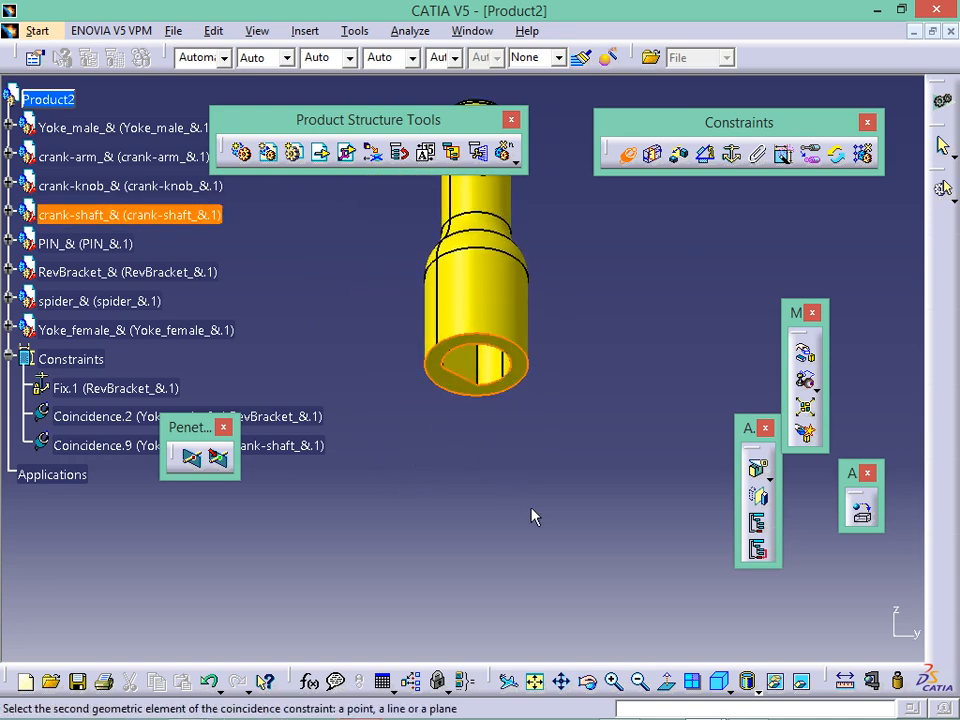
pyautogui.moveTo(531, 516); pyautogui.dragTo(377, 514, button='middle')
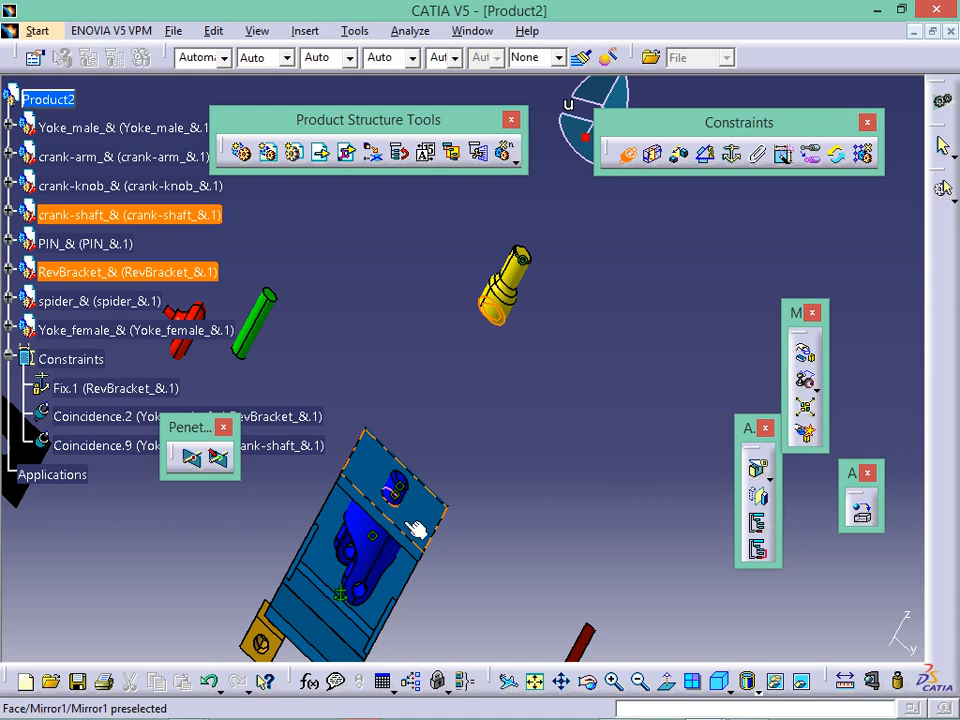
pyautogui.moveTo(418, 598); pyautogui.dragTo(444, 467, button='middle')
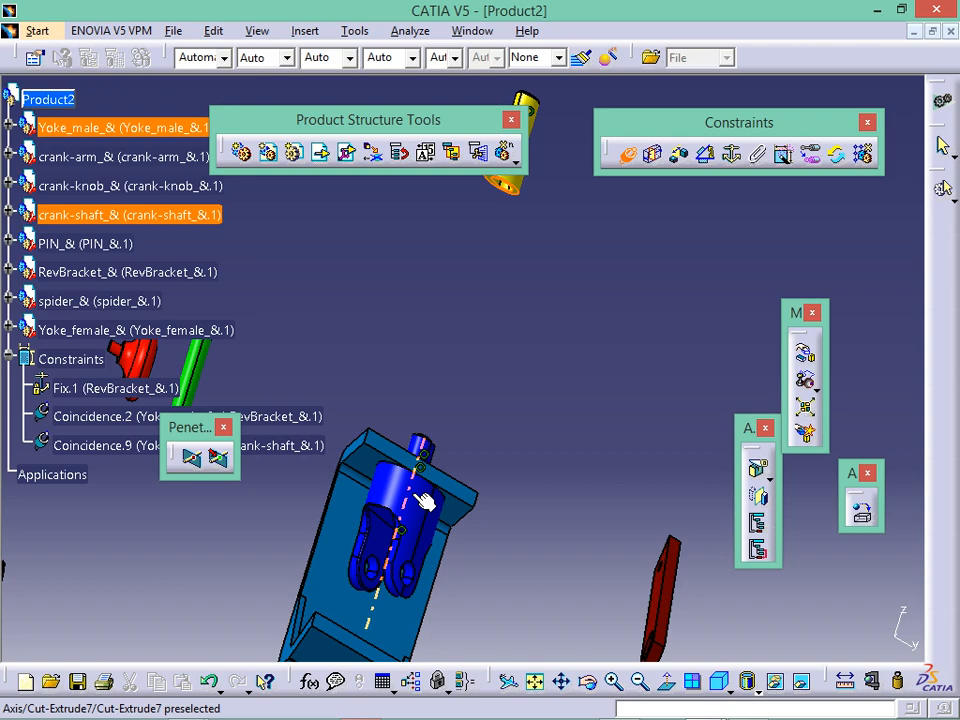
pyautogui.click(424, 500)
pyautogui.moveTo(429, 516); pyautogui.dragTo(280, 628, button='middle')
pyautogui.click(506, 437)
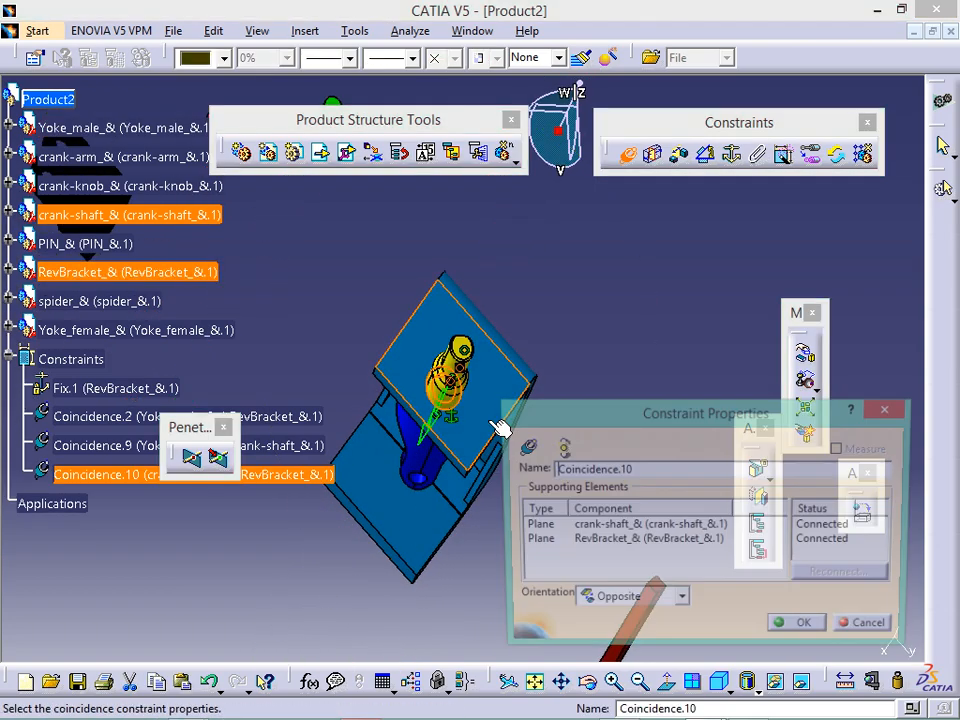
pyautogui.click(808, 630)
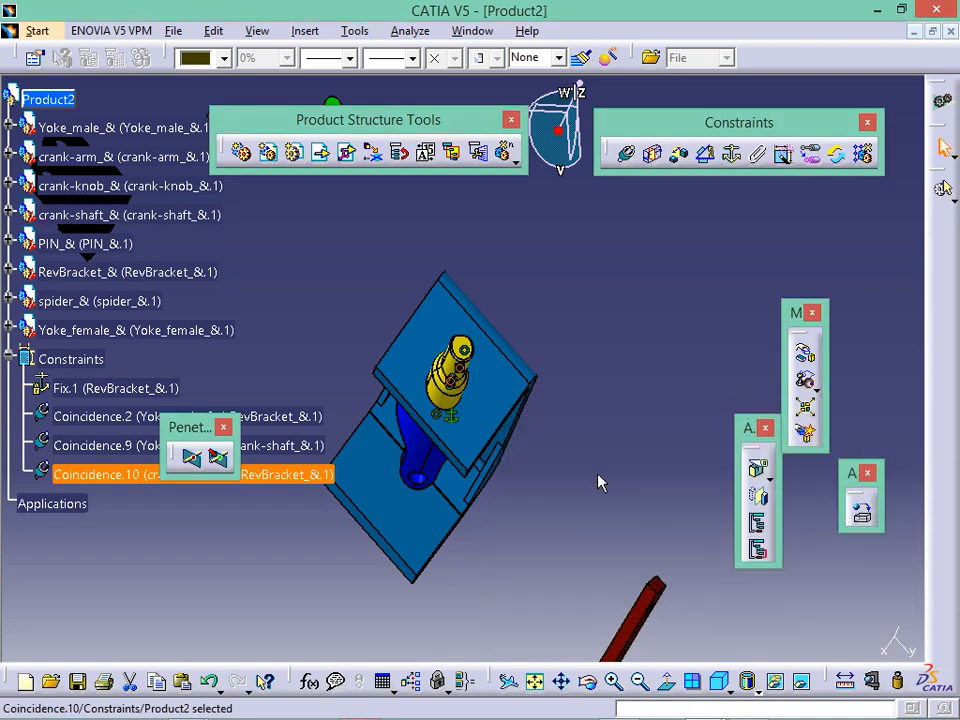
# Step: Pull the crank shaft off the bracket with the compass to expose its inner flat
pyautogui.moveTo(600, 483); pyautogui.dragTo(560, 572, button='middle')
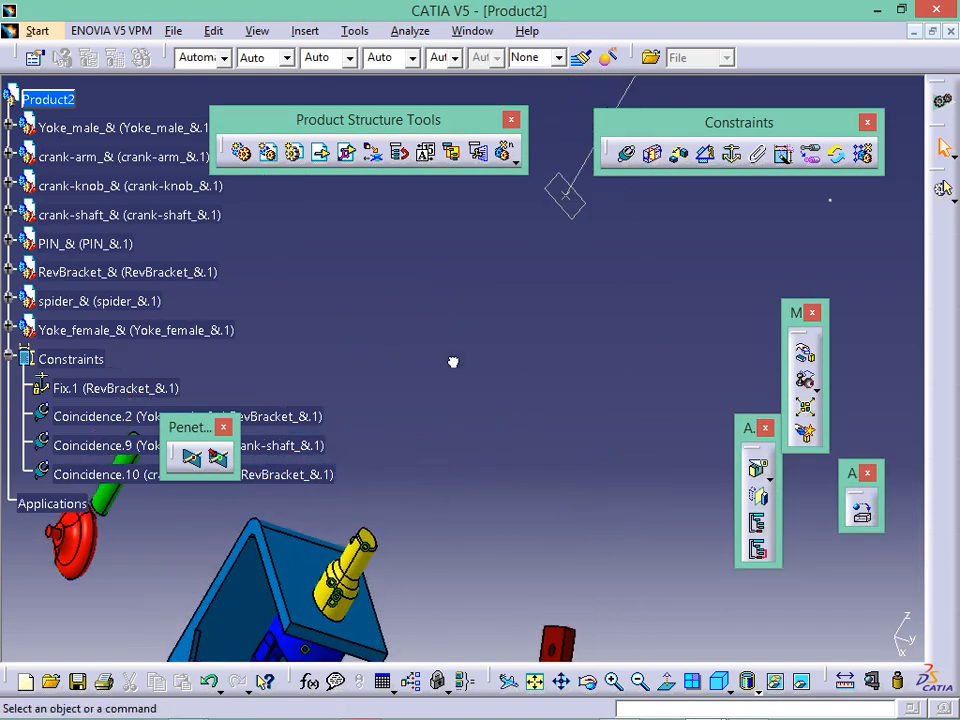
pyautogui.click(366, 566)
pyautogui.moveTo(366, 566); pyautogui.dragTo(484, 508)
pyautogui.moveTo(484, 508); pyautogui.dragTo(549, 211, button='middle')
pyautogui.moveTo(556, 356); pyautogui.dragTo(530, 330, button='middle')
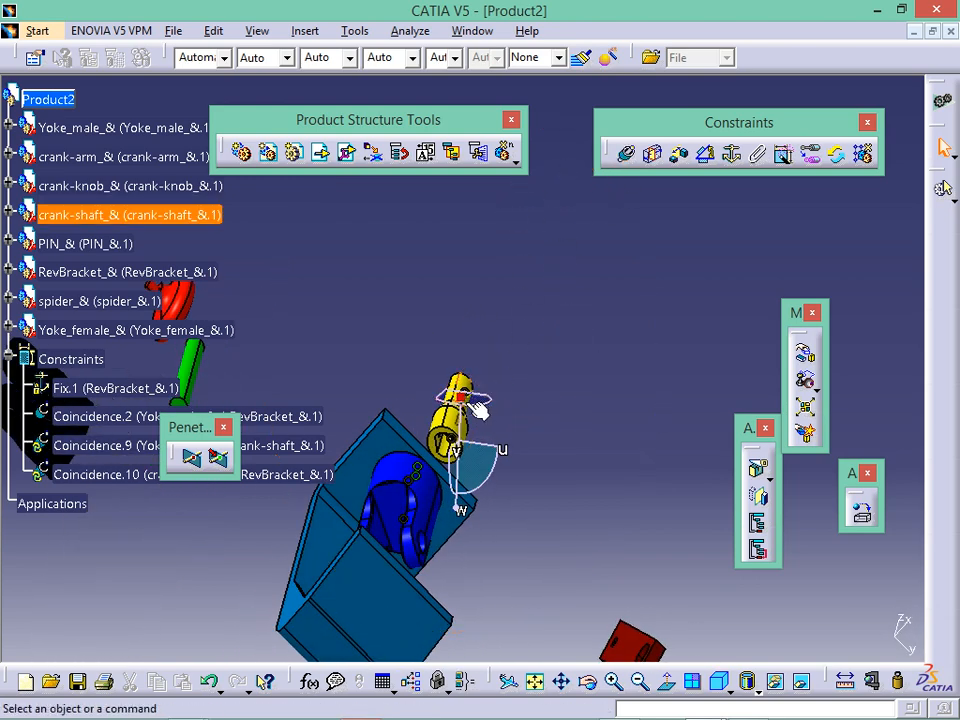
pyautogui.keyDown('ctrl'); pyautogui.moveTo(479, 403); pyautogui.dragTo(440, 335, button='middle'); pyautogui.keyUp('ctrl')
# Step: Retry the Same-orientation coincidence between the crank shaft's inner flat and the male yoke stem's flat, and cancel it
pyautogui.click(624, 158)
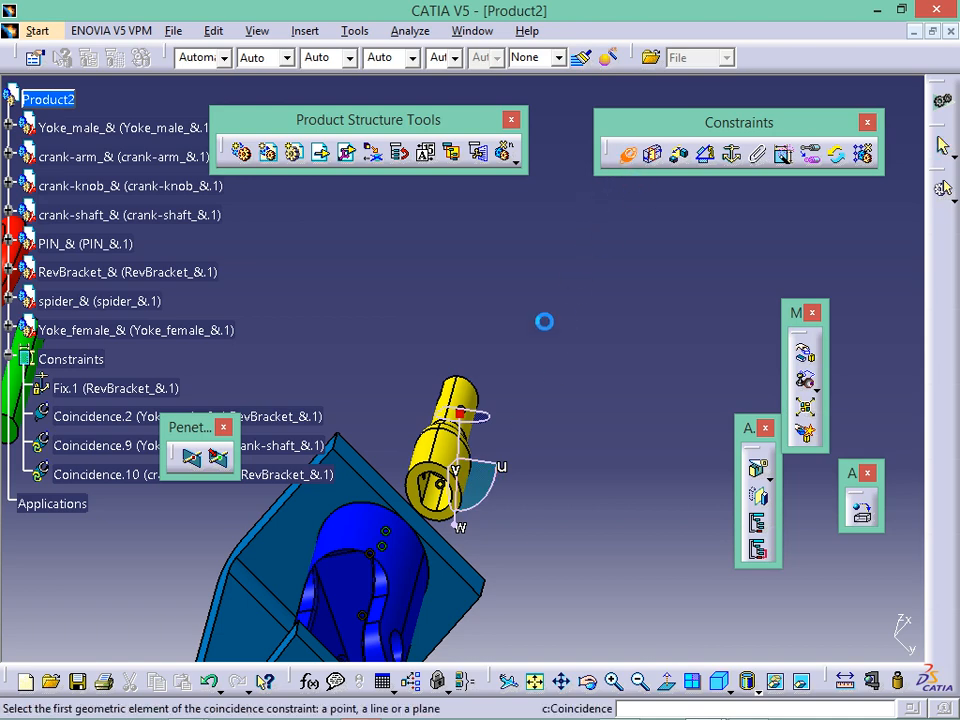
pyautogui.keyDown('ctrl'); pyautogui.moveTo(426, 490); pyautogui.dragTo(402, 352, button='middle'); pyautogui.keyUp('ctrl')
pyautogui.click(388, 622)
pyautogui.moveTo(365, 636); pyautogui.dragTo(285, 598, button='middle')
pyautogui.click(246, 574)
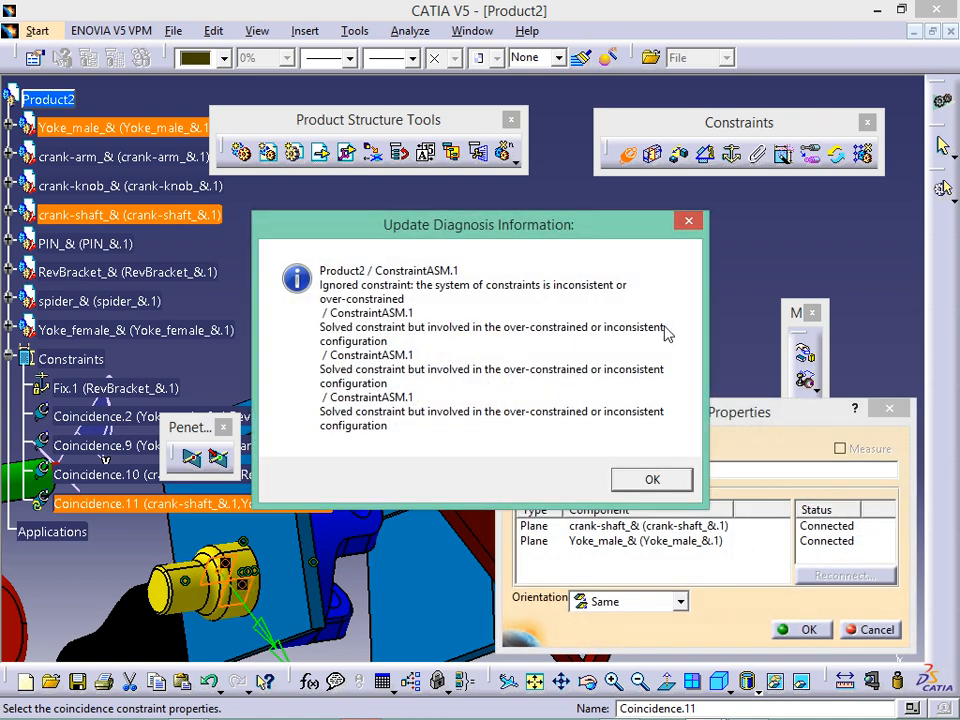
pyautogui.click(694, 222)
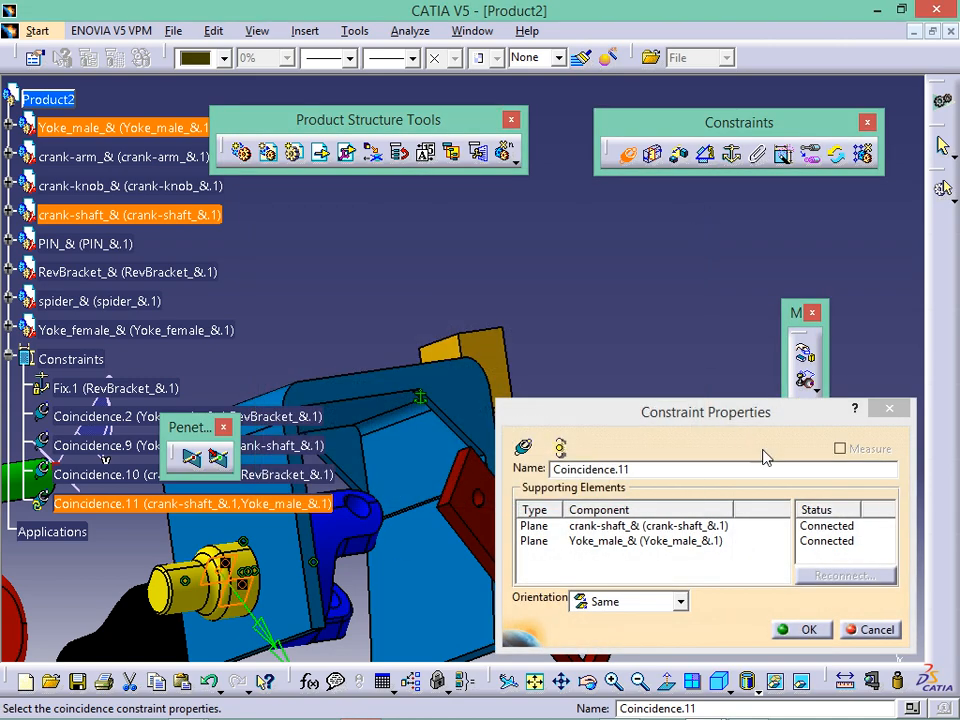
pyautogui.click(891, 410)
# Step: Update the assembly and try rotating the crank shaft about its own axis, with respect to constraints, before abandoning the manipulation
pyautogui.moveTo(340, 514); pyautogui.dragTo(528, 331, button='middle')
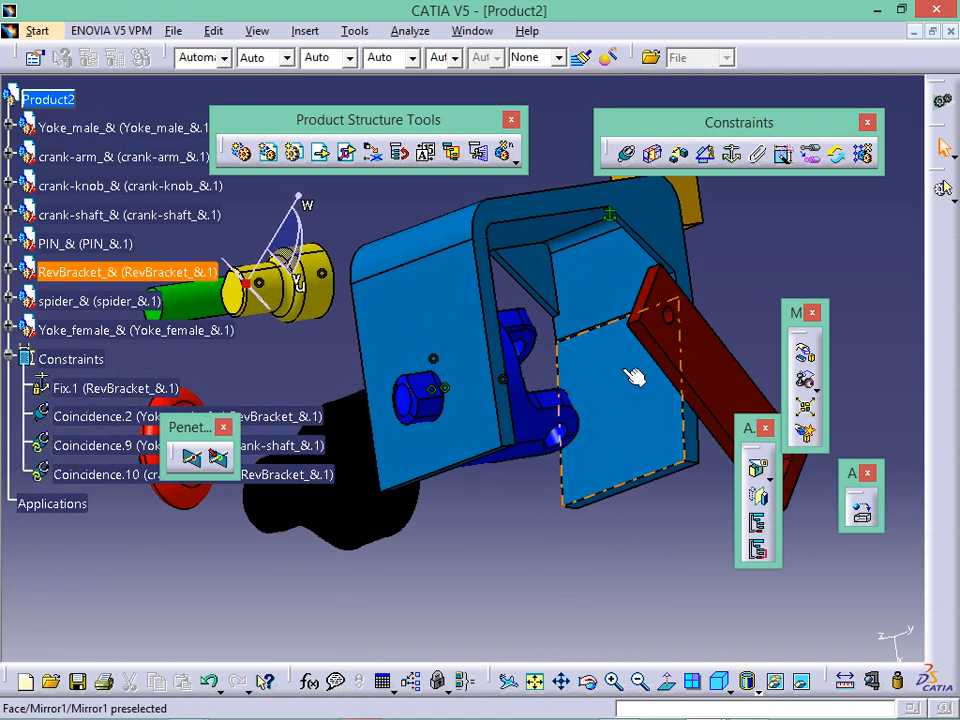
pyautogui.hotkey('ctrl', 'u')
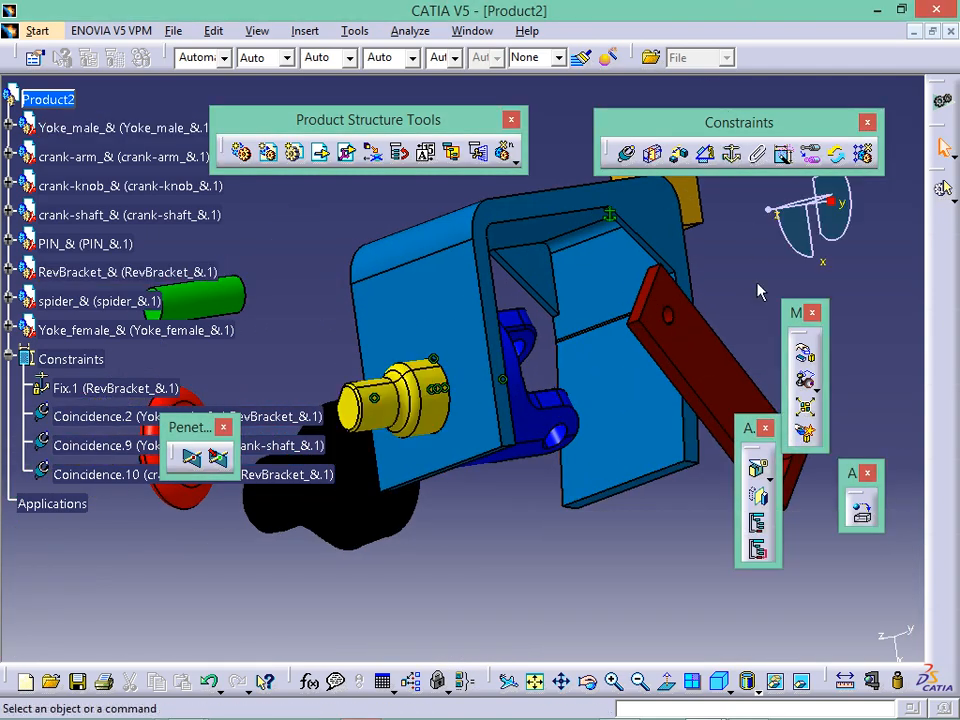
pyautogui.click(806, 354)
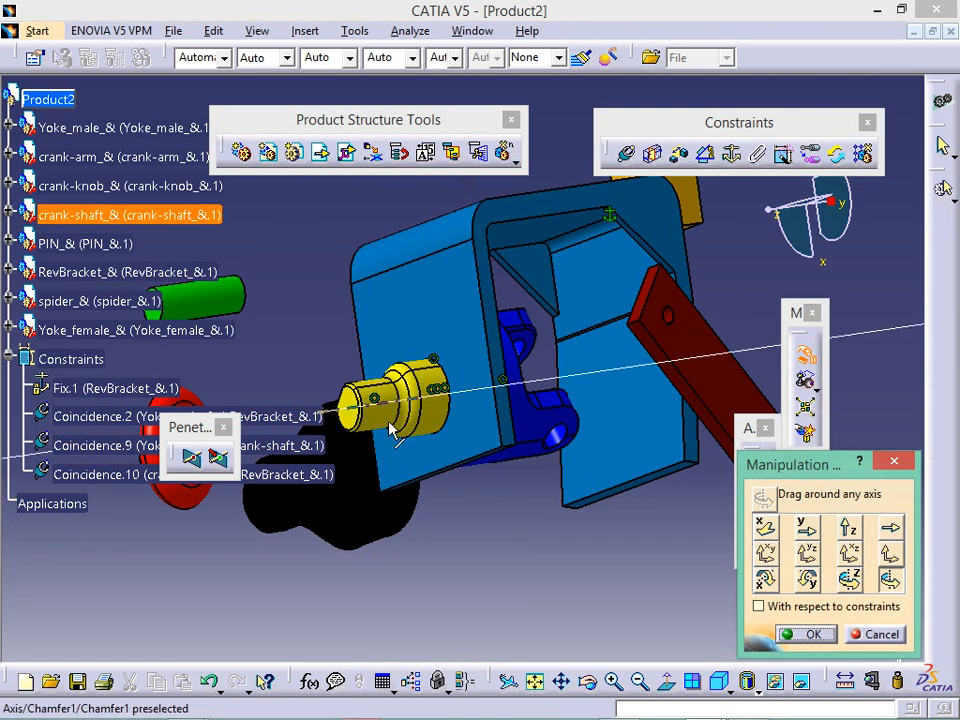
pyautogui.moveTo(414, 400); pyautogui.dragTo(422, 451)
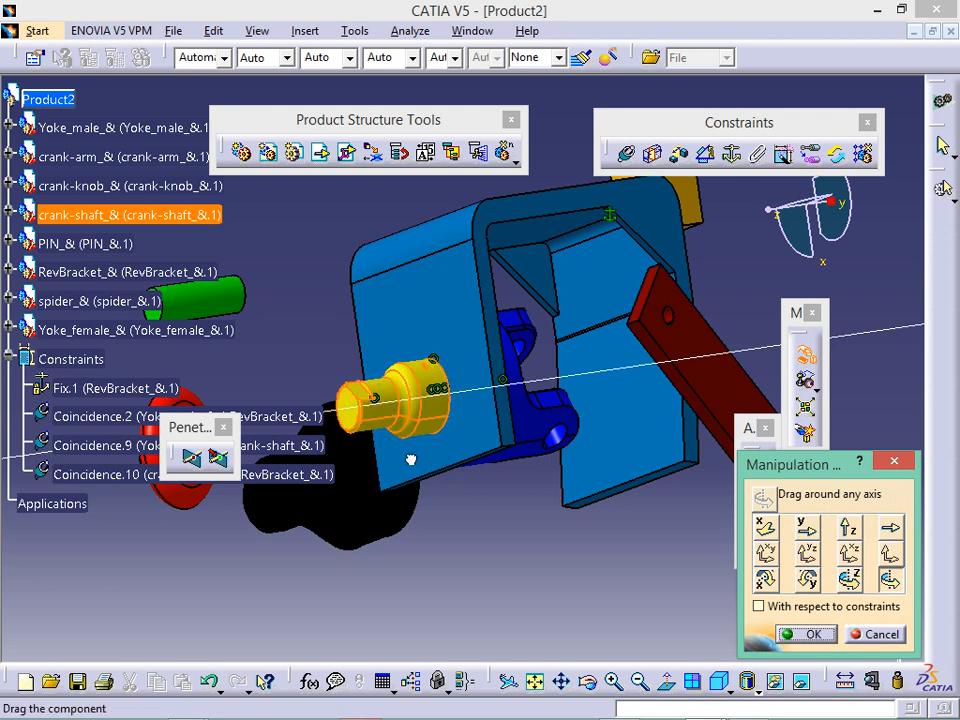
pyautogui.click(860, 607)
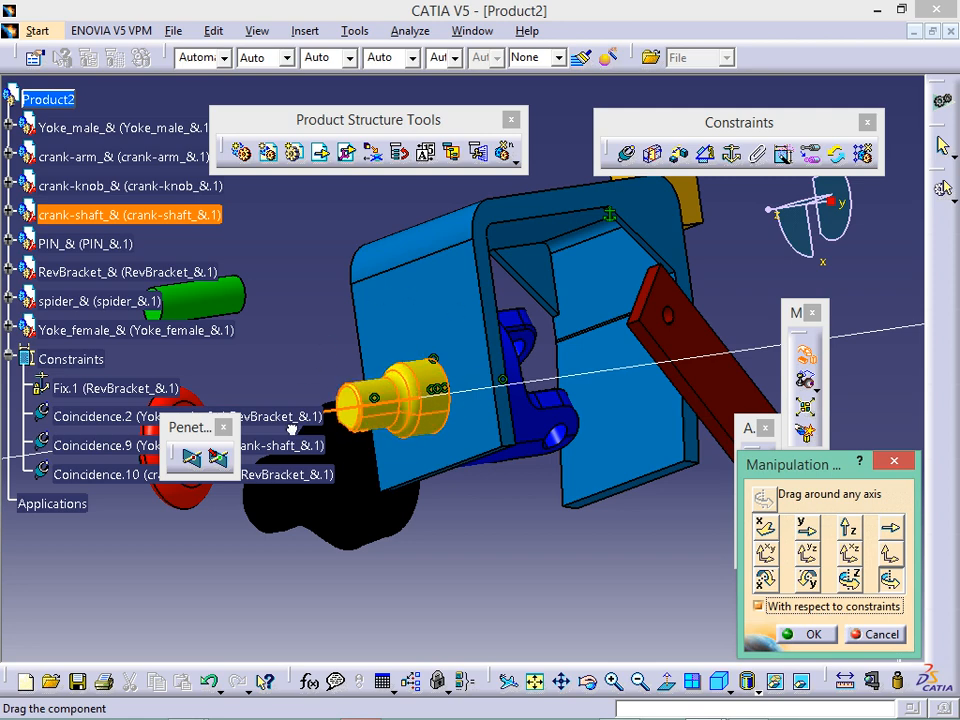
pyautogui.click(900, 461)
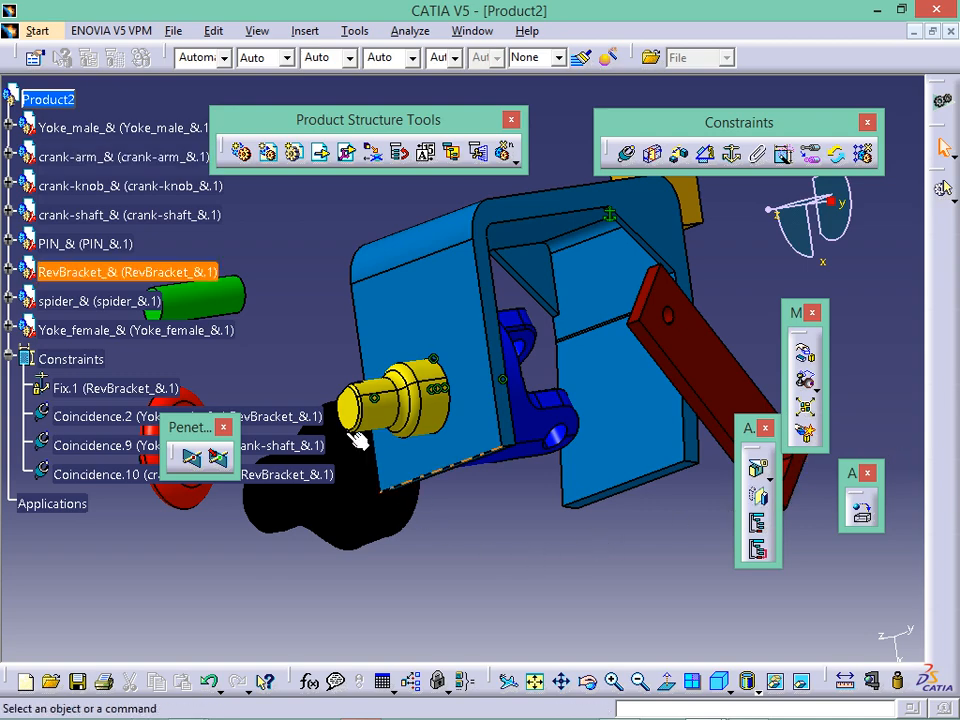
# Step: Display the assembly in the isometric view
pyautogui.moveTo(843, 207); pyautogui.dragTo(673, 341)
pyautogui.moveTo(452, 396); pyautogui.dragTo(675, 354, button='middle')
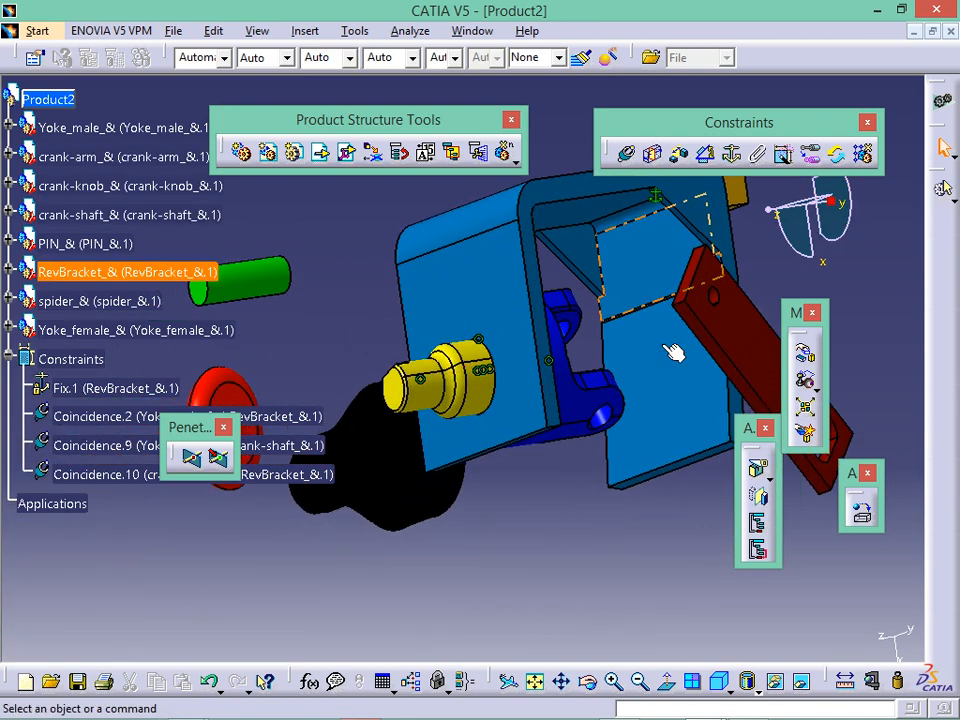
pyautogui.click(718, 681)
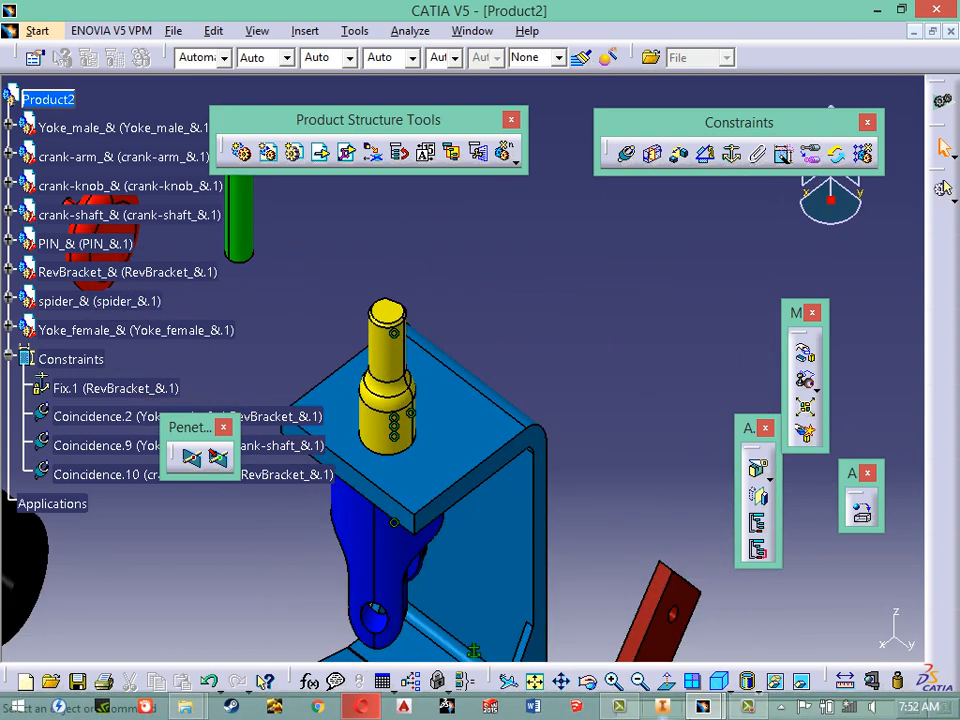
pyautogui.click(719, 708)
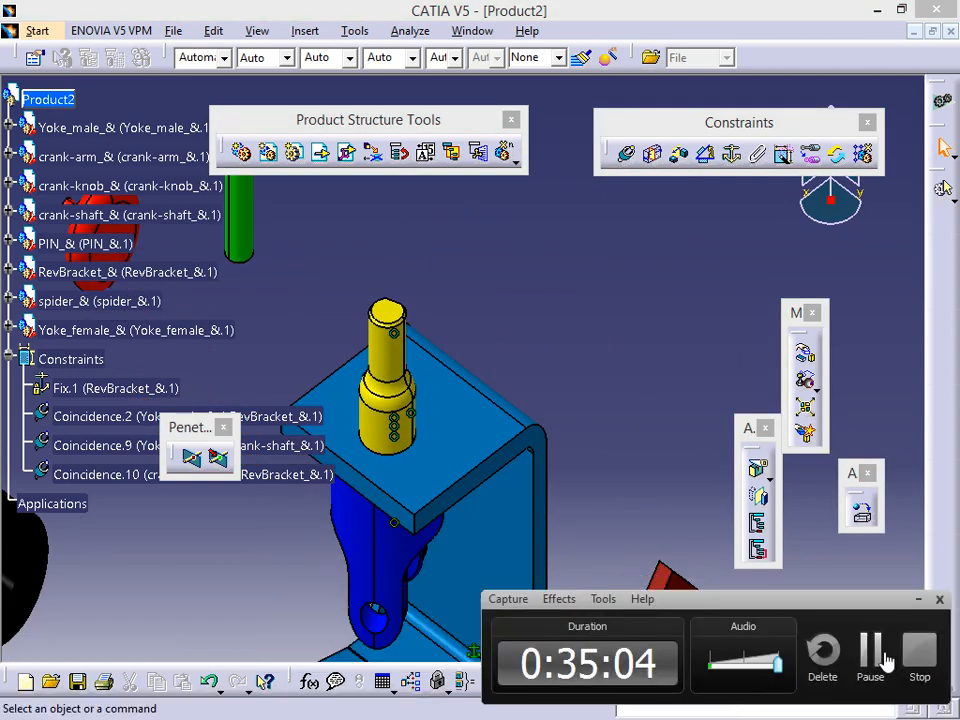
pyautogui.click(885, 652)
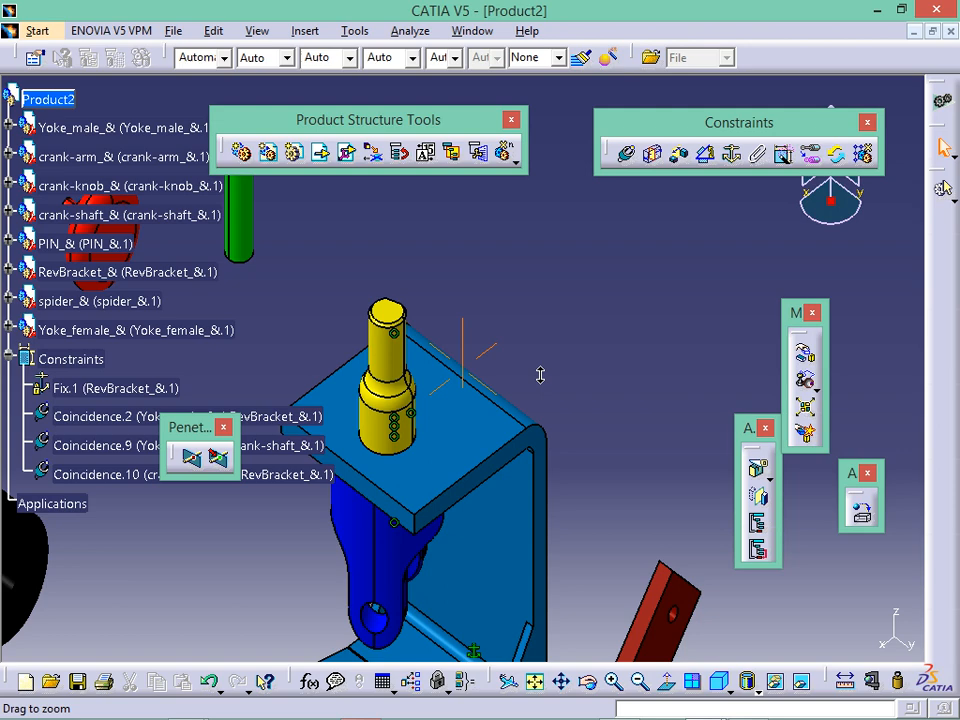
# Step: Examine the finished crank assembly in Product1.CATProduct as a reference and return to Product2
pyautogui.moveTo(540, 375); pyautogui.dragTo(511, 372, button='middle')
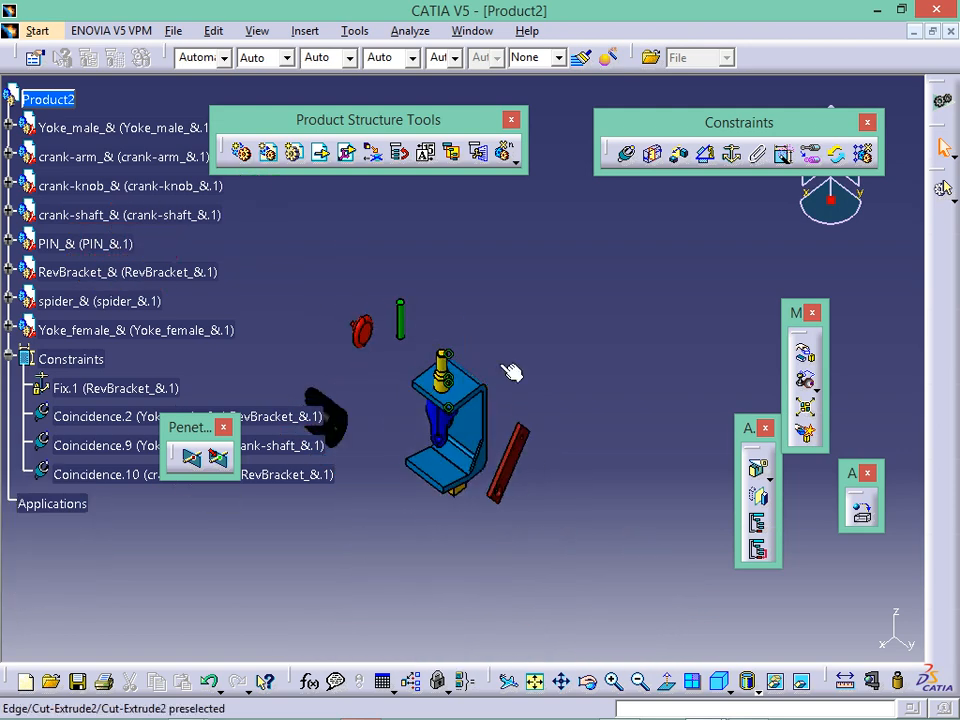
pyautogui.moveTo(435, 279); pyautogui.dragTo(413, 271, button='middle')
pyautogui.click(472, 31)
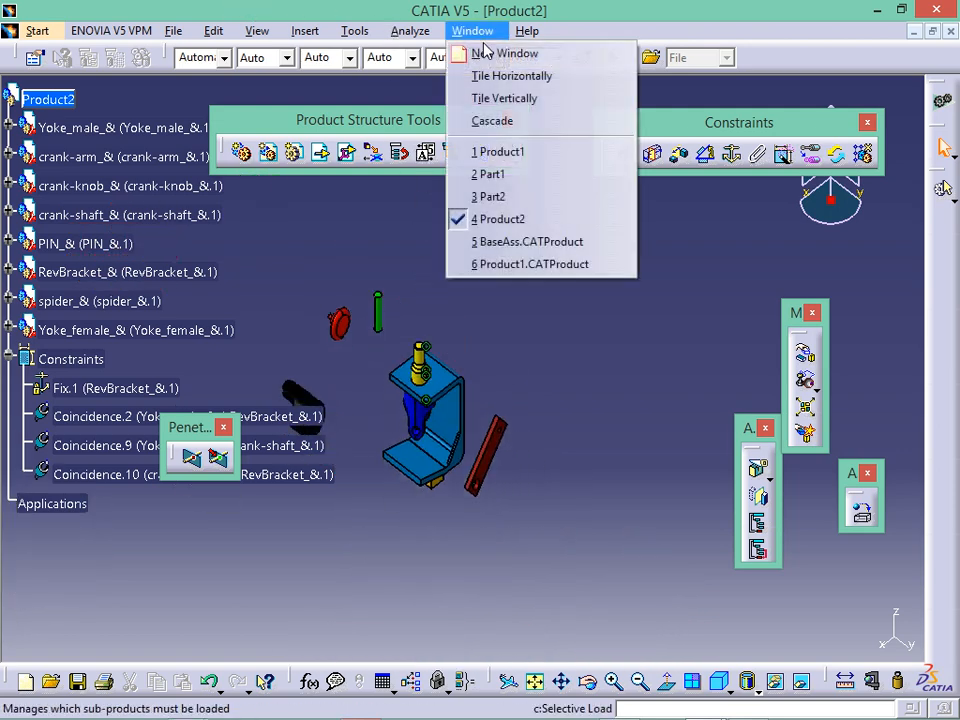
pyautogui.click(510, 264)
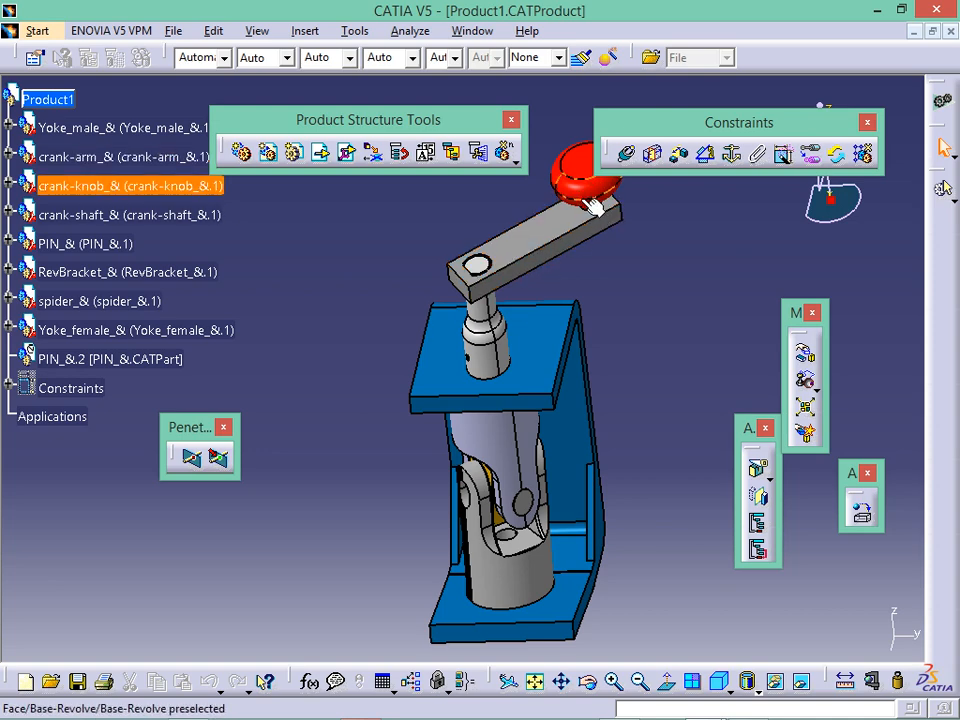
pyautogui.click(472, 31)
pyautogui.click(510, 216)
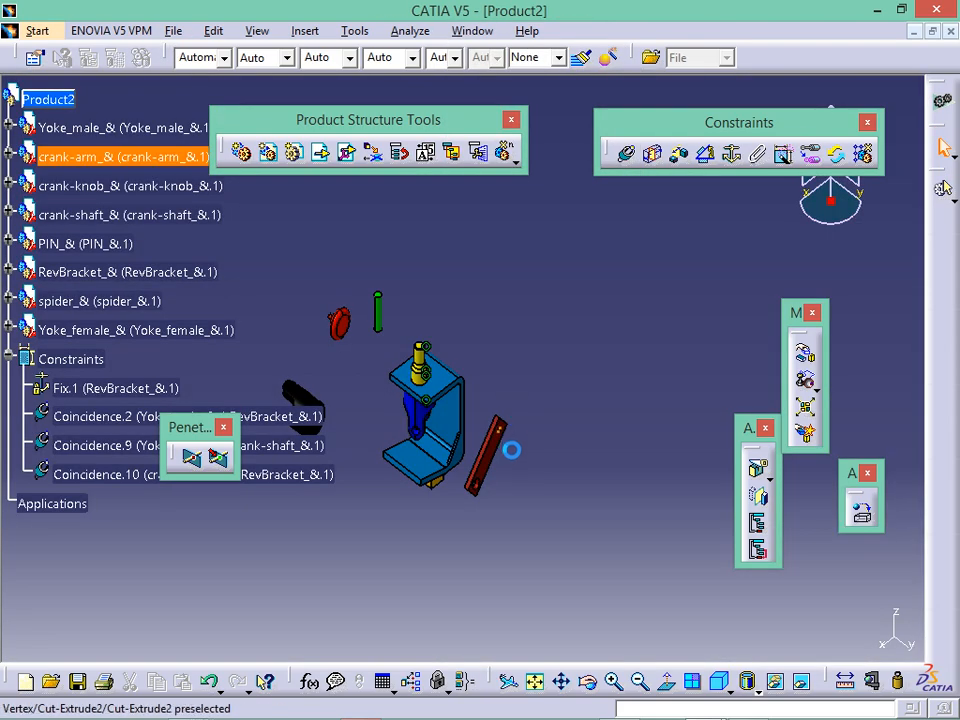
# Step: Constrain the axis of the crank arm's large hole to coincide with the crank shaft's axis
pyautogui.moveTo(512, 450); pyautogui.dragTo(575, 290, button='middle')
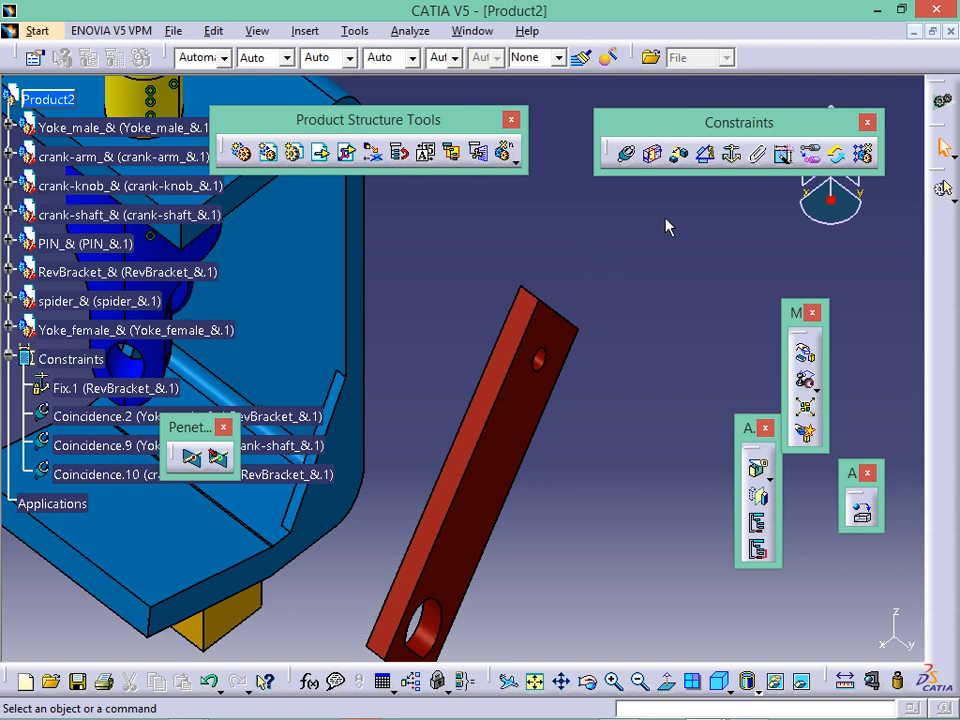
pyautogui.click(626, 154)
pyautogui.moveTo(643, 176); pyautogui.dragTo(511, 420, button='middle')
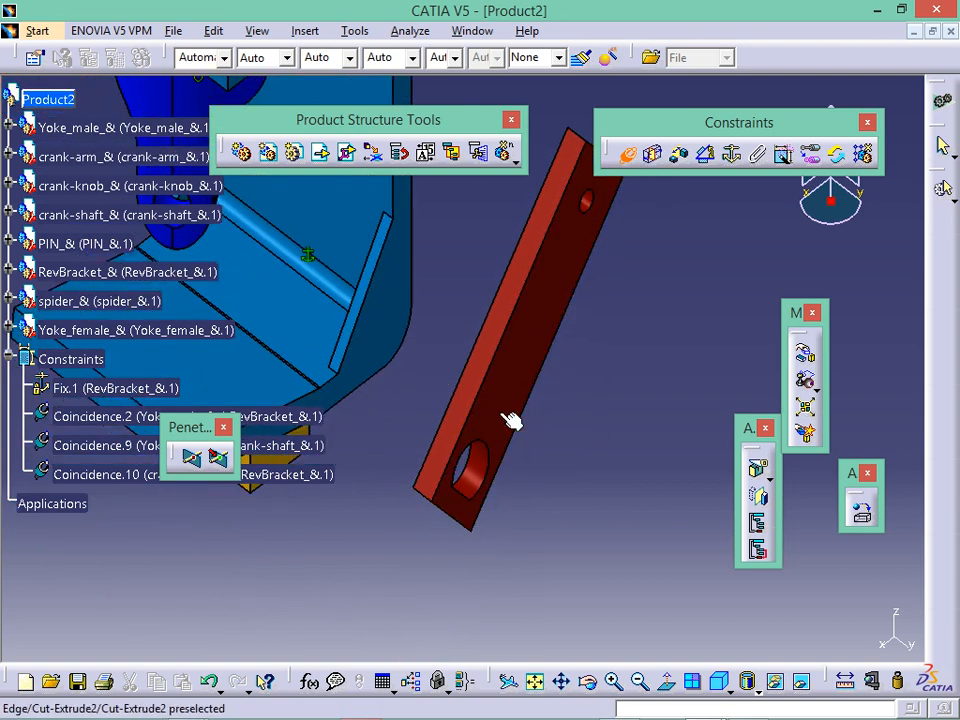
pyautogui.click(493, 483)
pyautogui.moveTo(456, 279); pyautogui.dragTo(508, 514, button='middle')
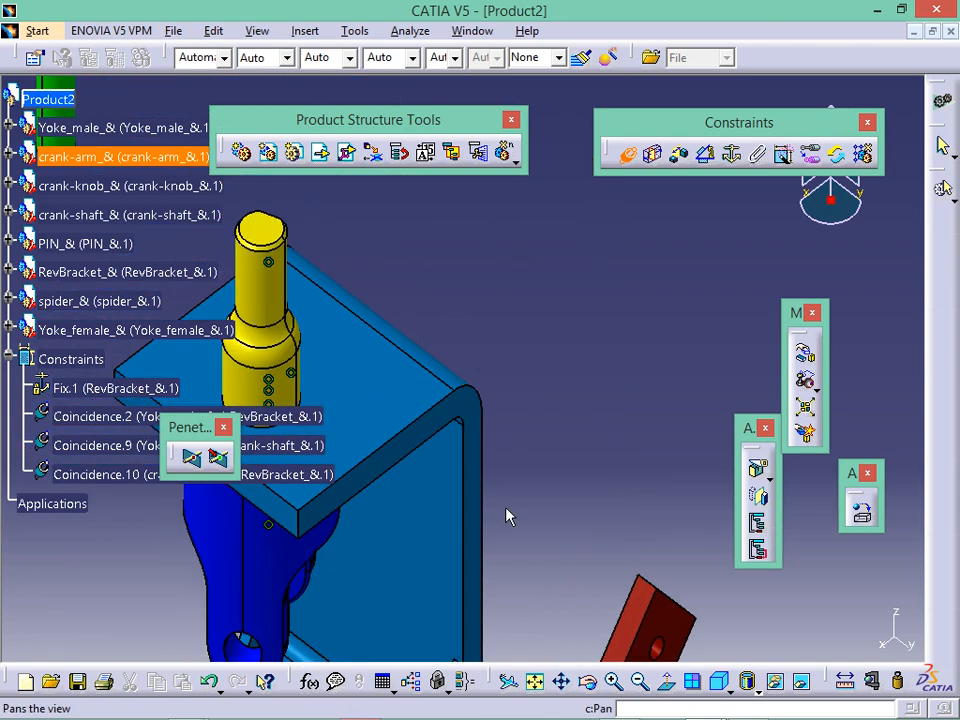
pyautogui.click(268, 282)
pyautogui.moveTo(369, 326); pyautogui.dragTo(527, 547, button='middle')
pyautogui.moveTo(554, 455); pyautogui.dragTo(568, 111, button='middle')
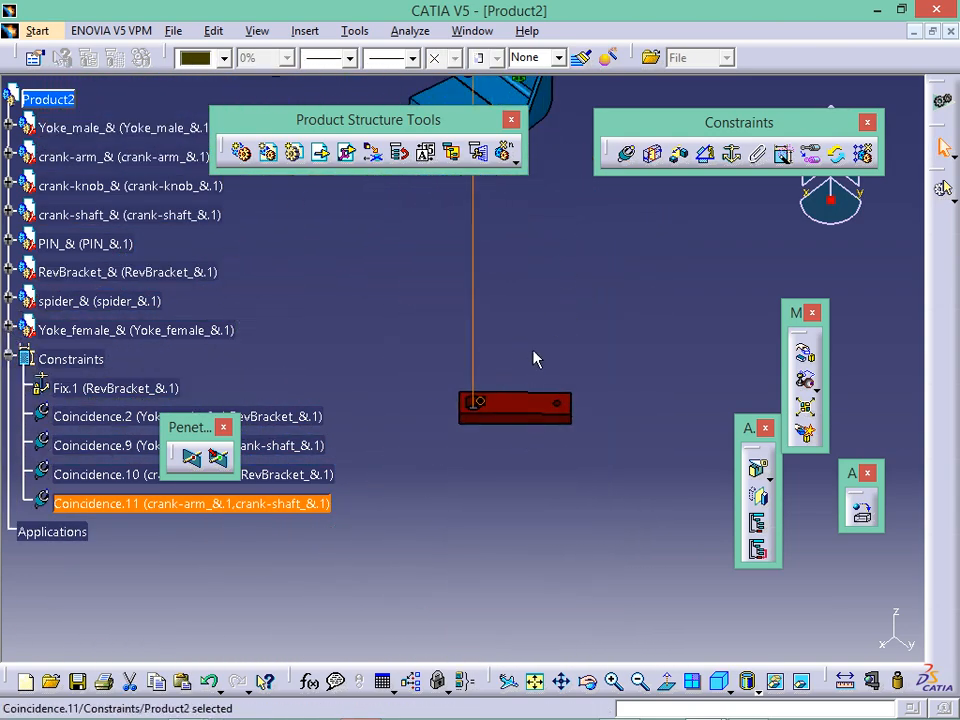
pyautogui.click(570, 294)
# Step: Make the crank arm's upper face coincident with the crank shaft's top end face, using the Same orientation
pyautogui.moveTo(531, 354); pyautogui.dragTo(672, 195, button='middle')
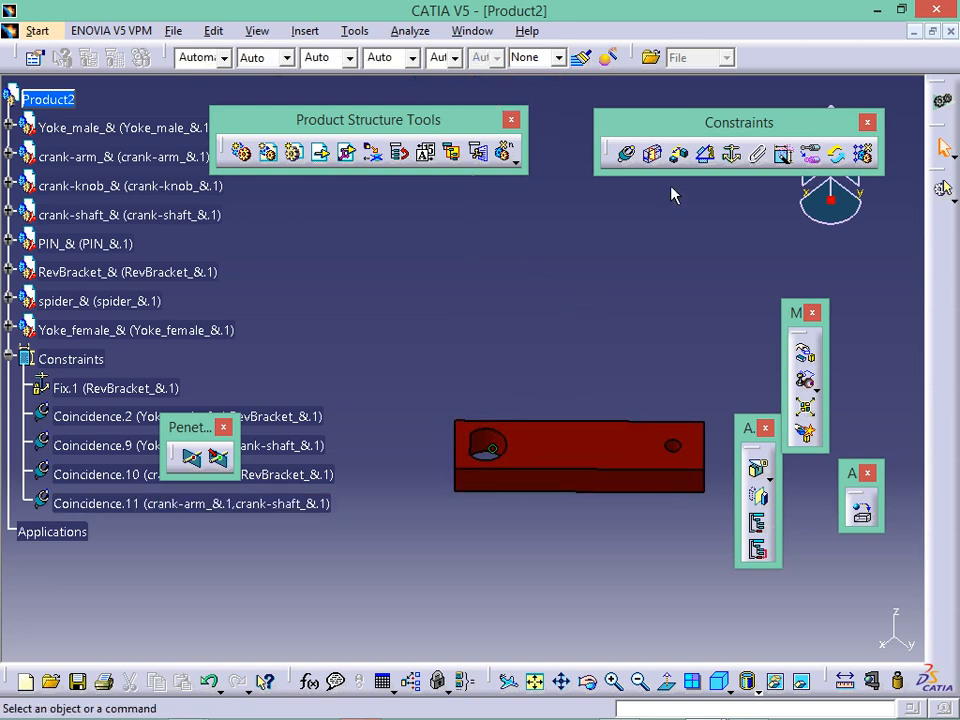
pyautogui.click(626, 154)
pyautogui.click(487, 445)
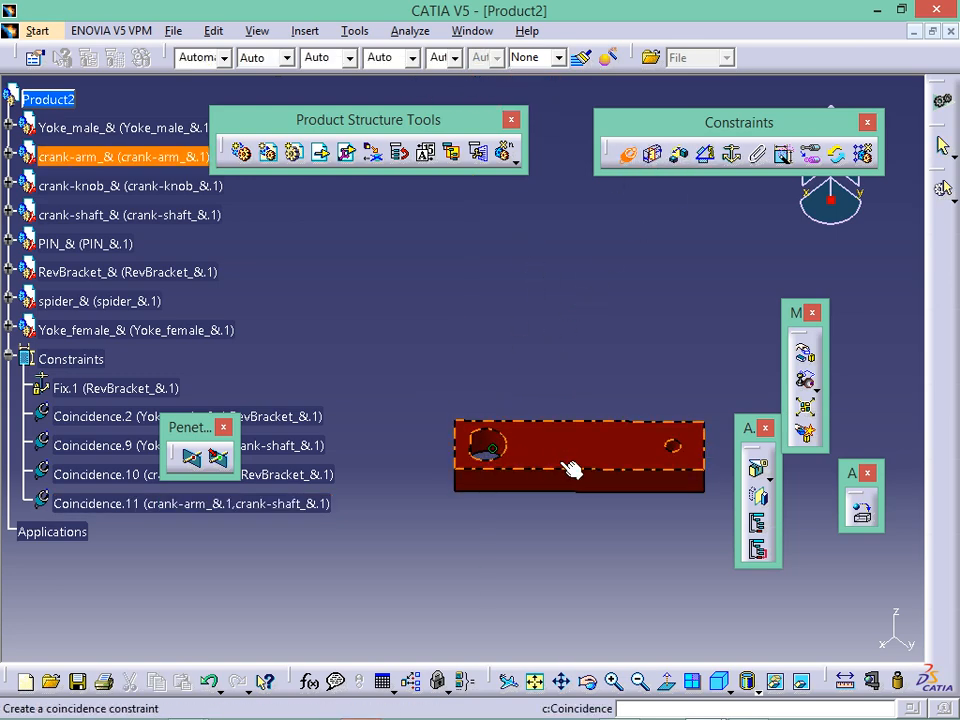
pyautogui.moveTo(566, 466); pyautogui.dragTo(411, 445, button='middle')
pyautogui.click(400, 485)
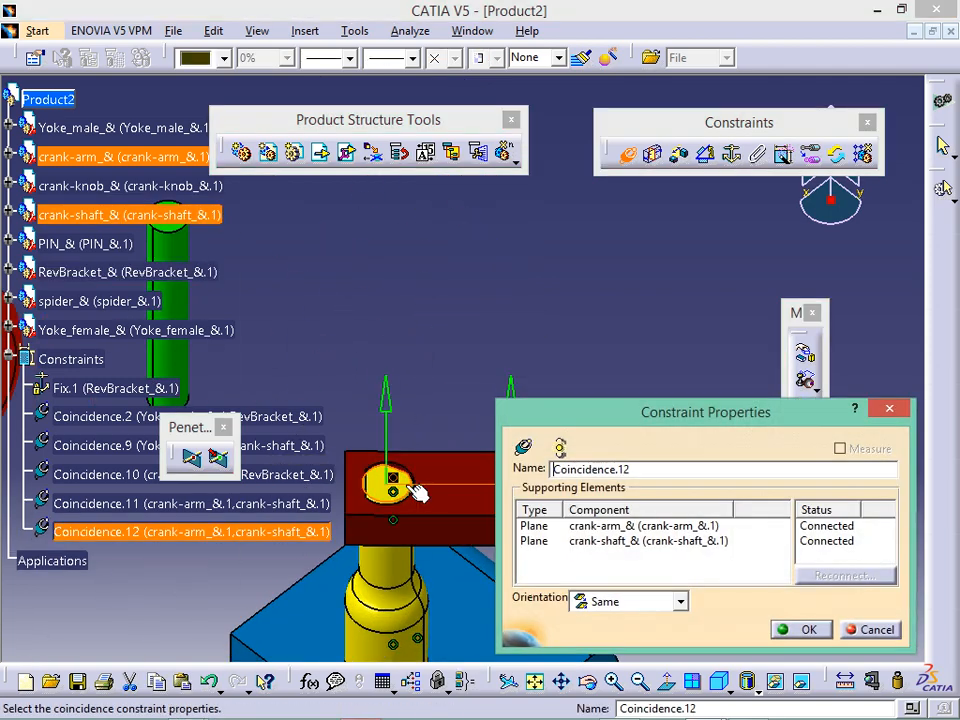
pyautogui.click(800, 629)
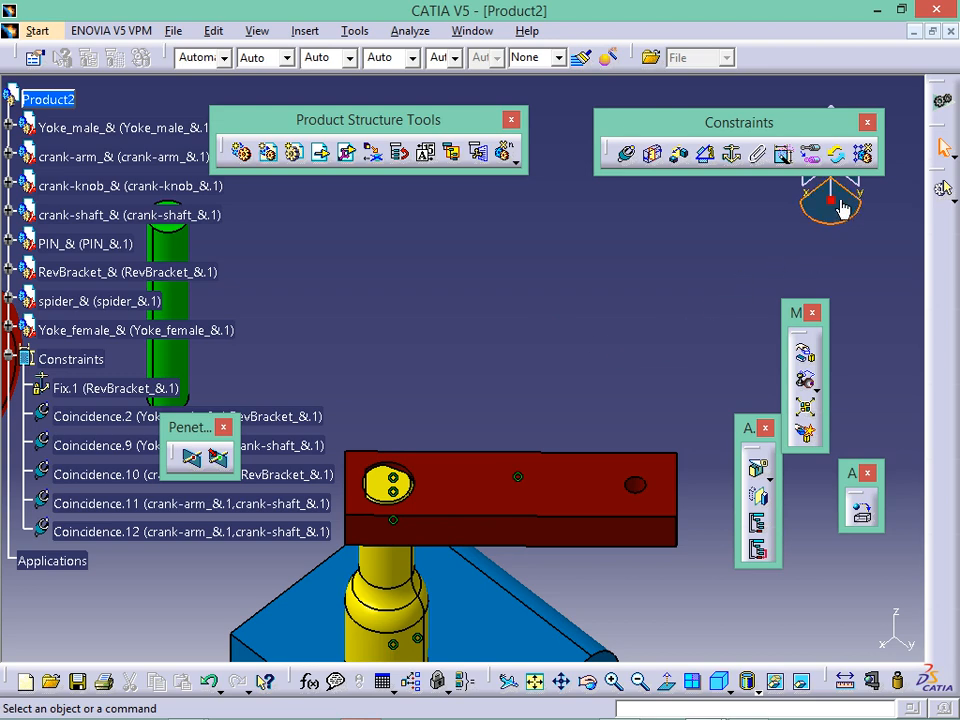
# Step: Move the crank arm sideways off the crank shaft with the compass to expose the flats of the hole and shaft
pyautogui.click(604, 486)
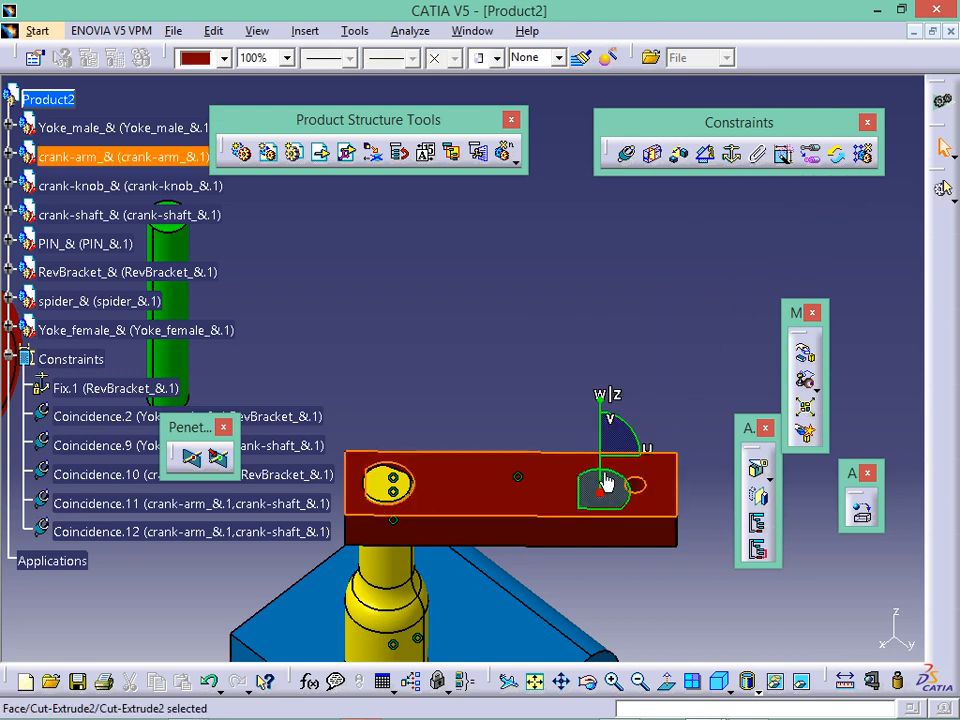
pyautogui.moveTo(633, 470); pyautogui.dragTo(752, 470)
pyautogui.click(571, 313)
# Step: Make the crank shaft's upper flat coincident with the flat inside the crank arm's hole, using the Opposite orientation
pyautogui.click(629, 165)
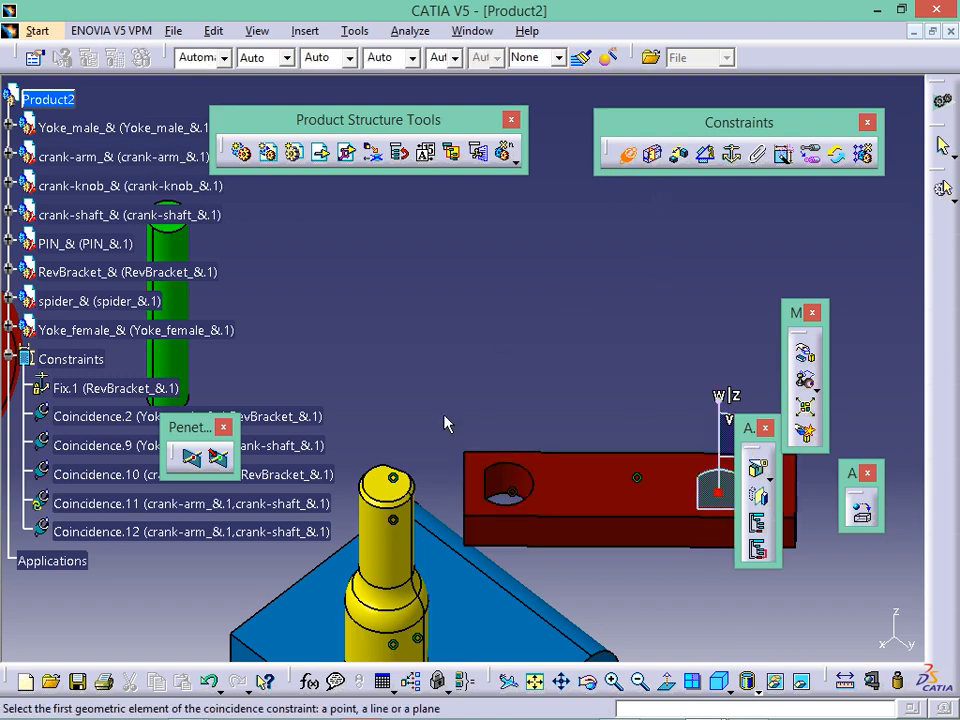
pyautogui.moveTo(448, 422); pyautogui.dragTo(380, 505, button='middle')
pyautogui.click(557, 305)
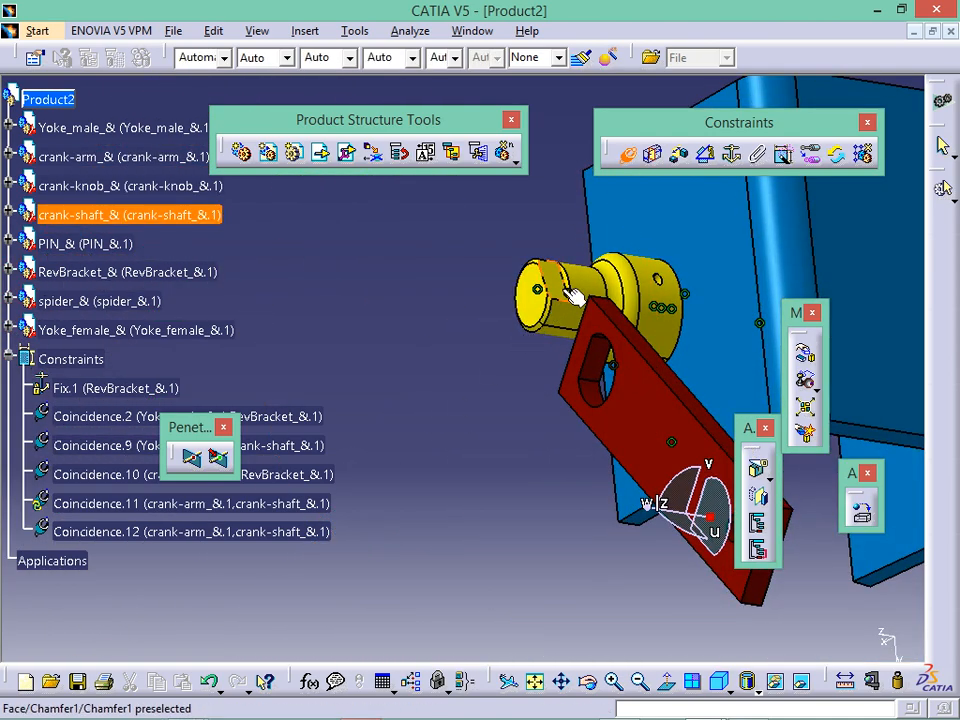
pyautogui.click(604, 370)
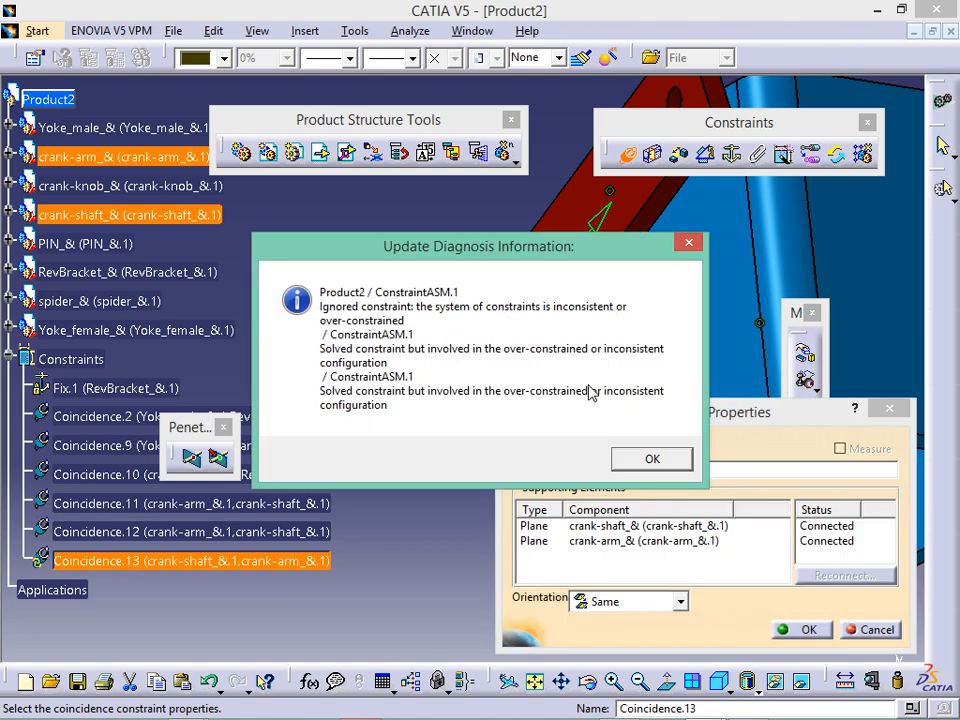
pyautogui.click(640, 459)
pyautogui.click(680, 601)
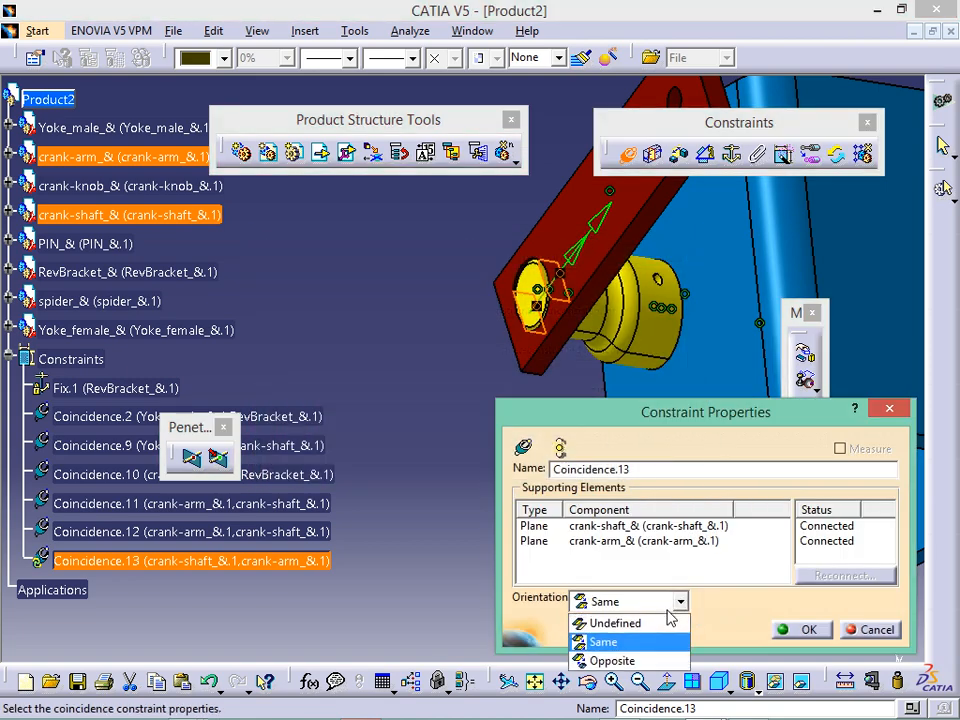
pyautogui.click(670, 659)
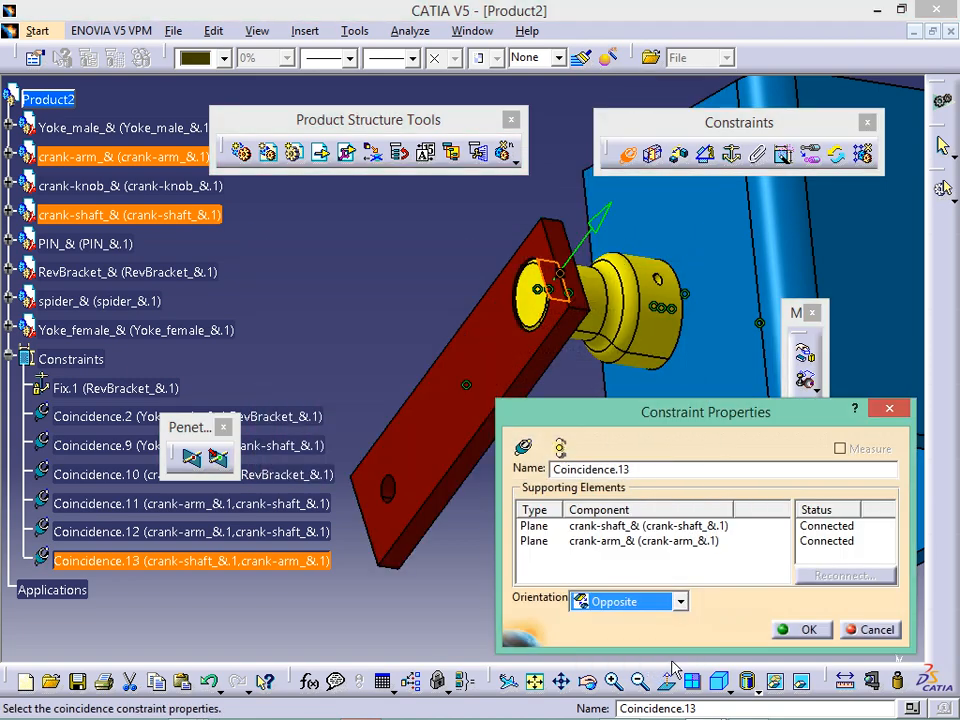
pyautogui.click(785, 631)
pyautogui.click(628, 576)
# Step: Lift the crank shaft clear of the male yoke stem and the crank arm with the compass
pyautogui.moveTo(481, 508); pyautogui.dragTo(676, 430, button='middle')
pyautogui.click(444, 384)
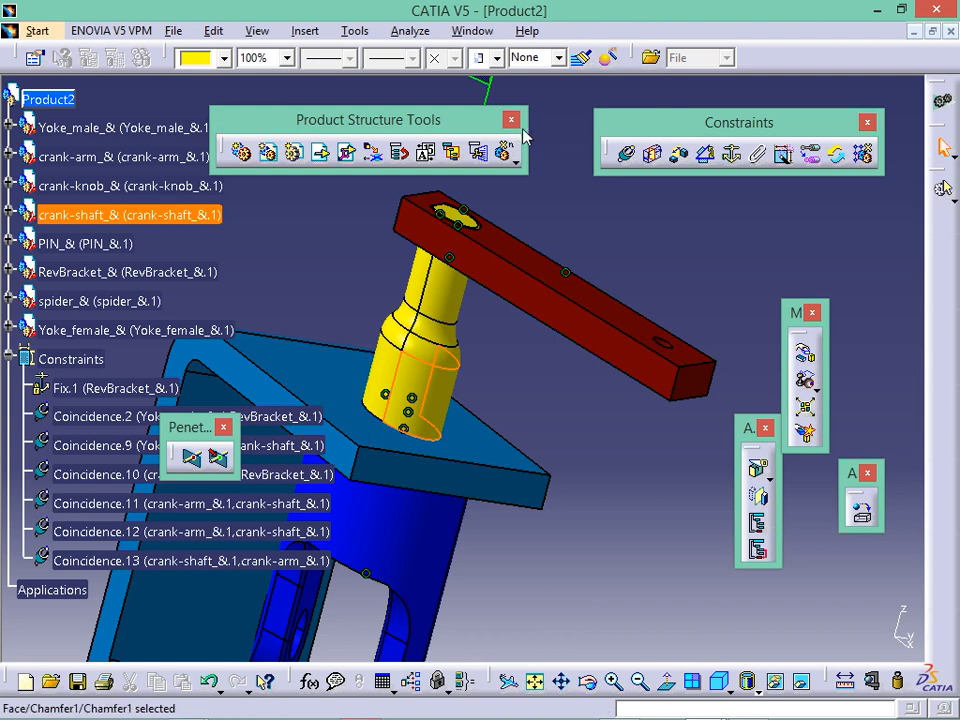
pyautogui.moveTo(373, 121); pyautogui.dragTo(295, 116)
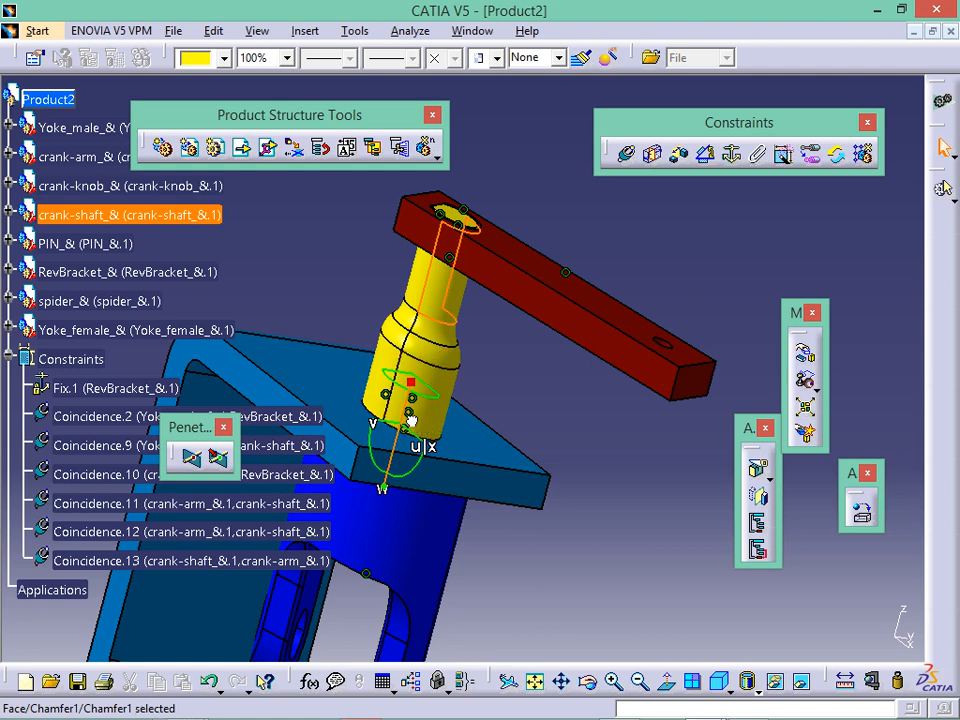
pyautogui.moveTo(411, 421); pyautogui.dragTo(526, 96)
pyautogui.moveTo(536, 300); pyautogui.dragTo(490, 516, button='middle')
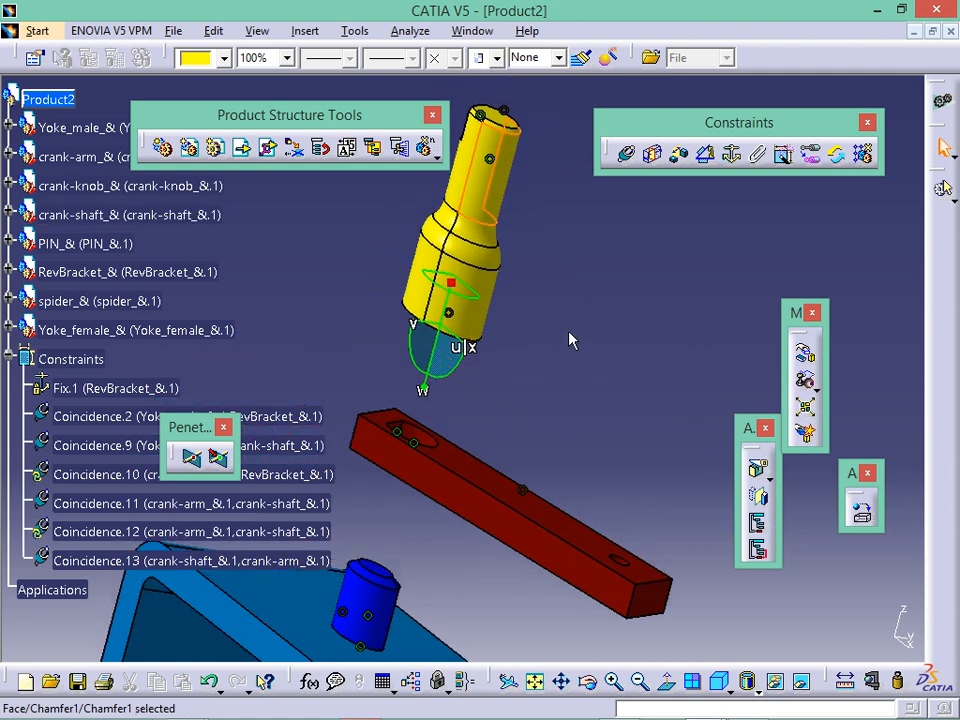
pyautogui.click(569, 333)
# Step: Check the crank shaft's existing coincidences and make its axis coincident with the male yoke stem's axis
pyautogui.click(450, 313)
pyautogui.moveTo(493, 319)
pyautogui.mouseDown(button='middle')
pyautogui.moveTo(504, 302)
pyautogui.moveTo(510, 315)
pyautogui.mouseUp(button='middle')
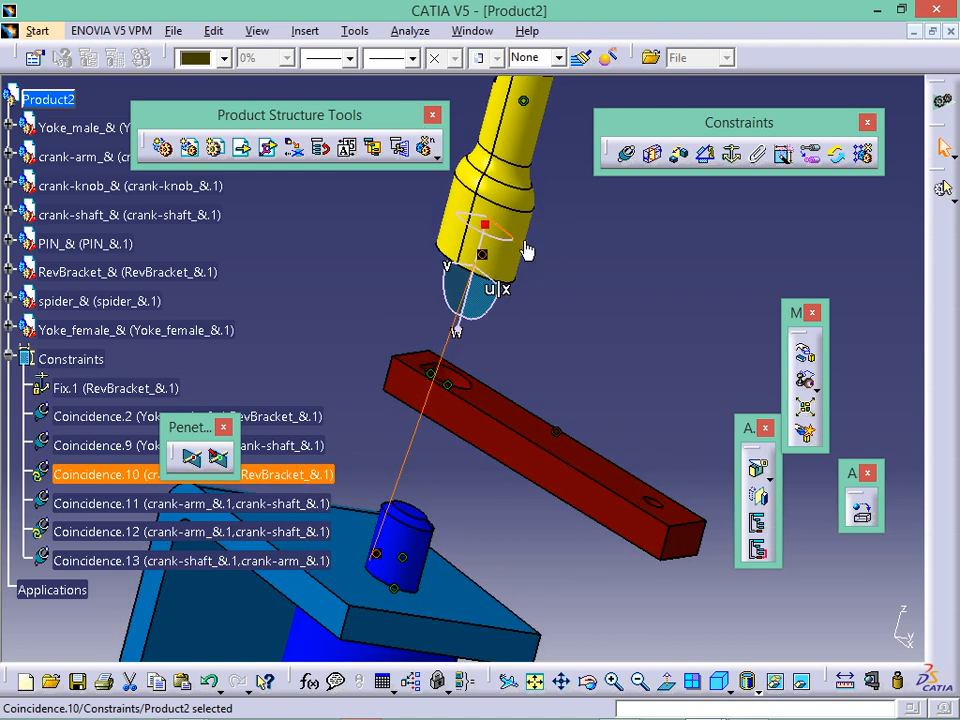
pyautogui.moveTo(527, 250); pyautogui.dragTo(546, 321, button='middle')
pyautogui.click(522, 210)
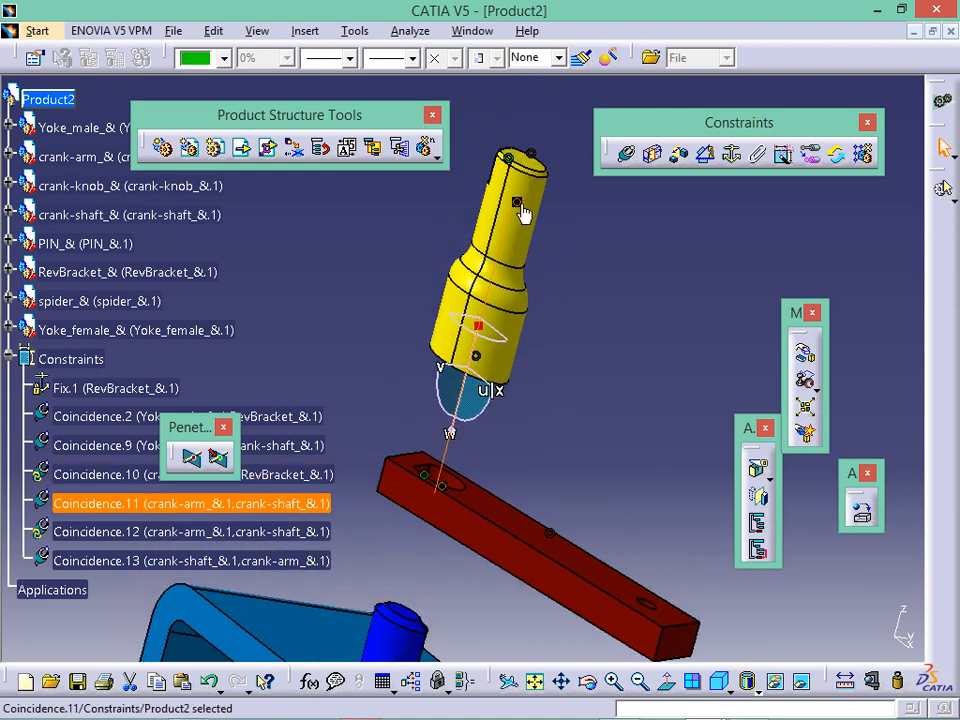
pyautogui.click(609, 364)
pyautogui.click(627, 153)
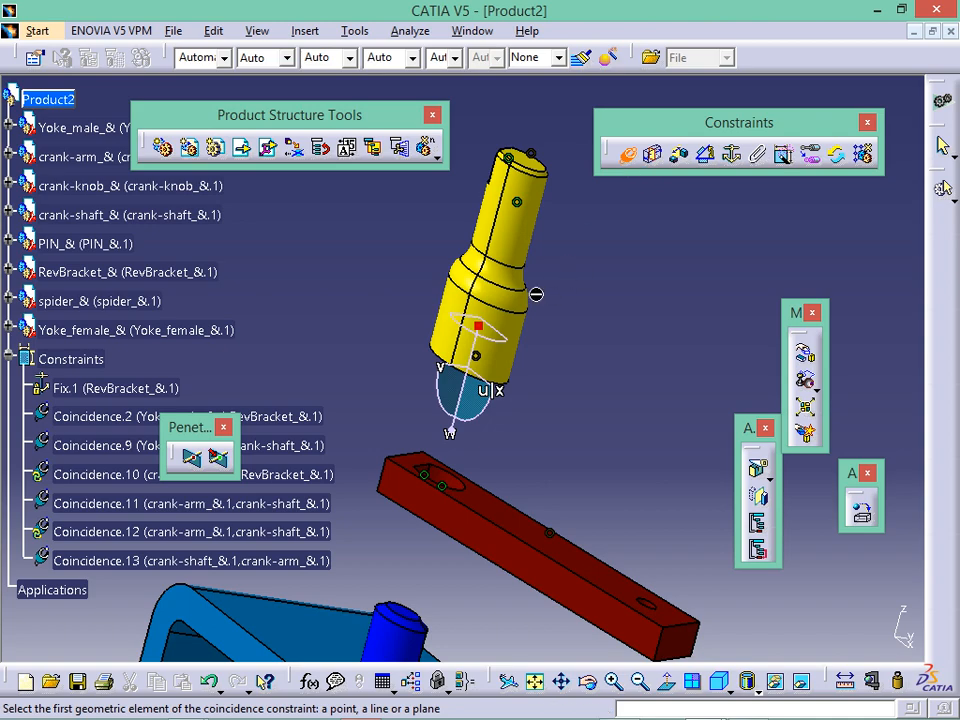
pyautogui.click(508, 321)
pyautogui.moveTo(481, 474); pyautogui.dragTo(503, 58, button='middle')
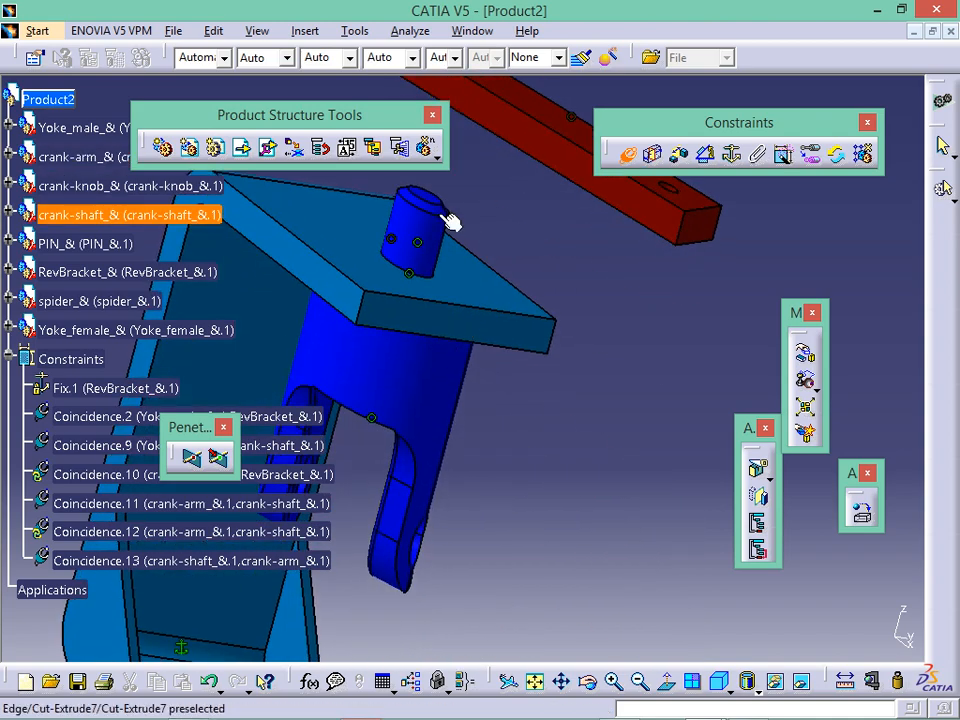
pyautogui.click(432, 236)
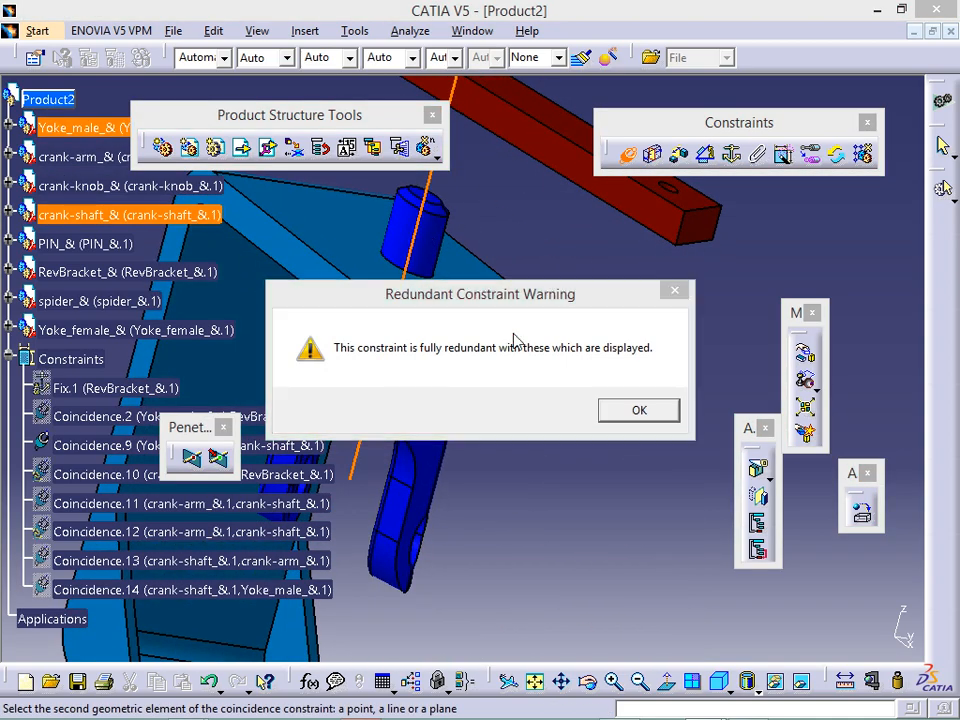
pyautogui.click(639, 410)
# Step: Pull the crank shaft off the bracket again with the compass to expose its bore and the yoke stem's flat
pyautogui.moveTo(482, 274); pyautogui.dragTo(437, 441, button='middle')
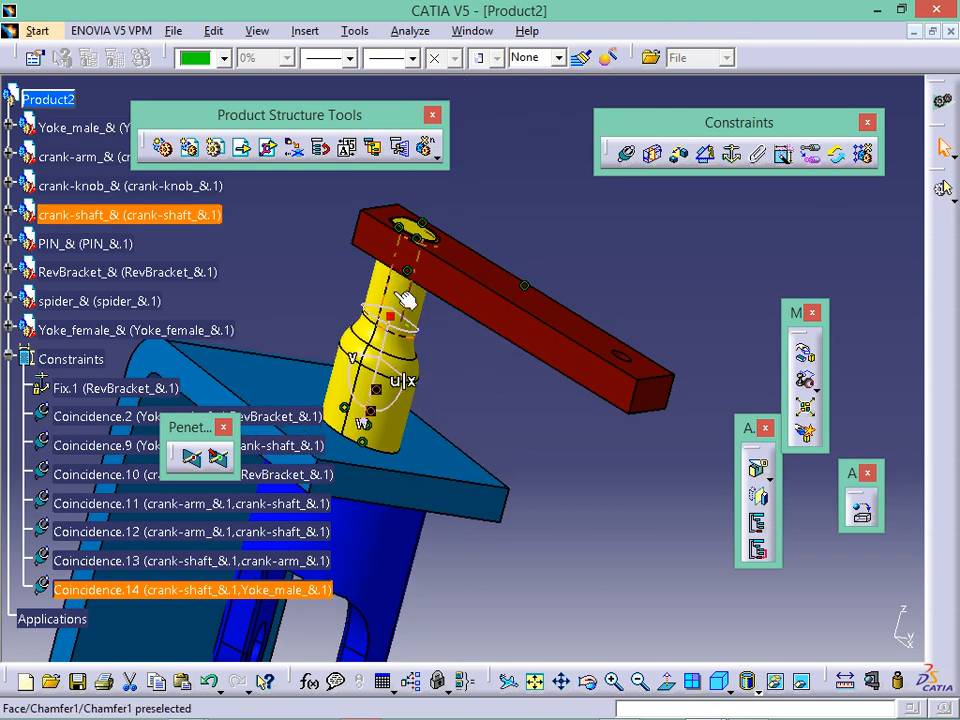
pyautogui.click(404, 336)
pyautogui.moveTo(392, 335); pyautogui.dragTo(495, 115)
pyautogui.click(508, 220)
pyautogui.moveTo(440, 244); pyautogui.dragTo(676, 336, button='middle')
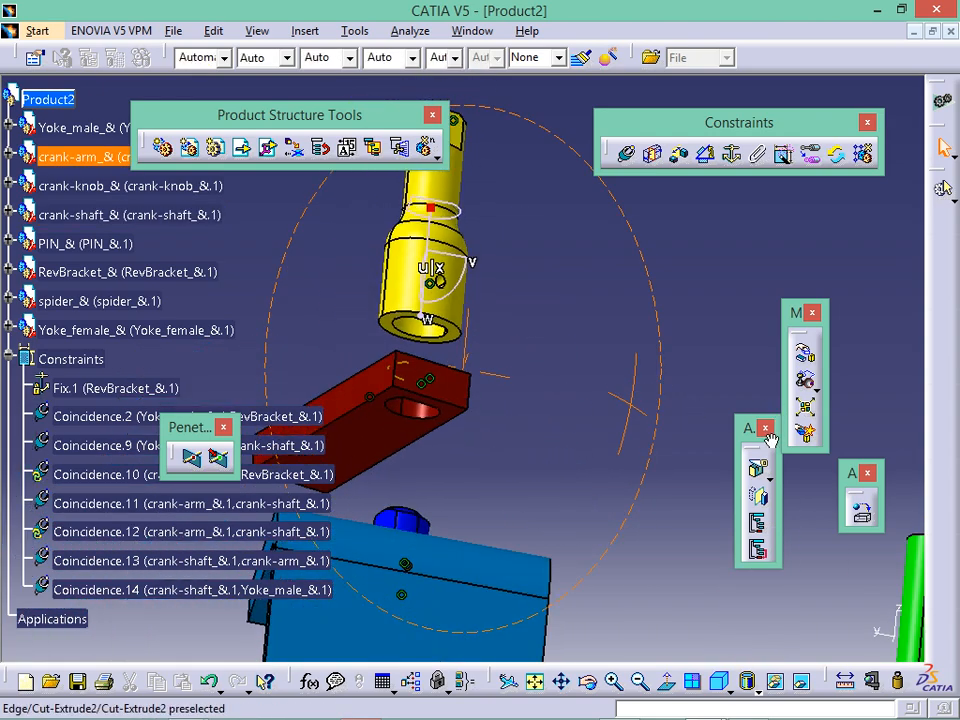
# Step: Make the flat on the male yoke's stem coincident with the flat inside the crank shaft's bore, using the Opposite orientation
pyautogui.click(630, 158)
pyautogui.click(399, 524)
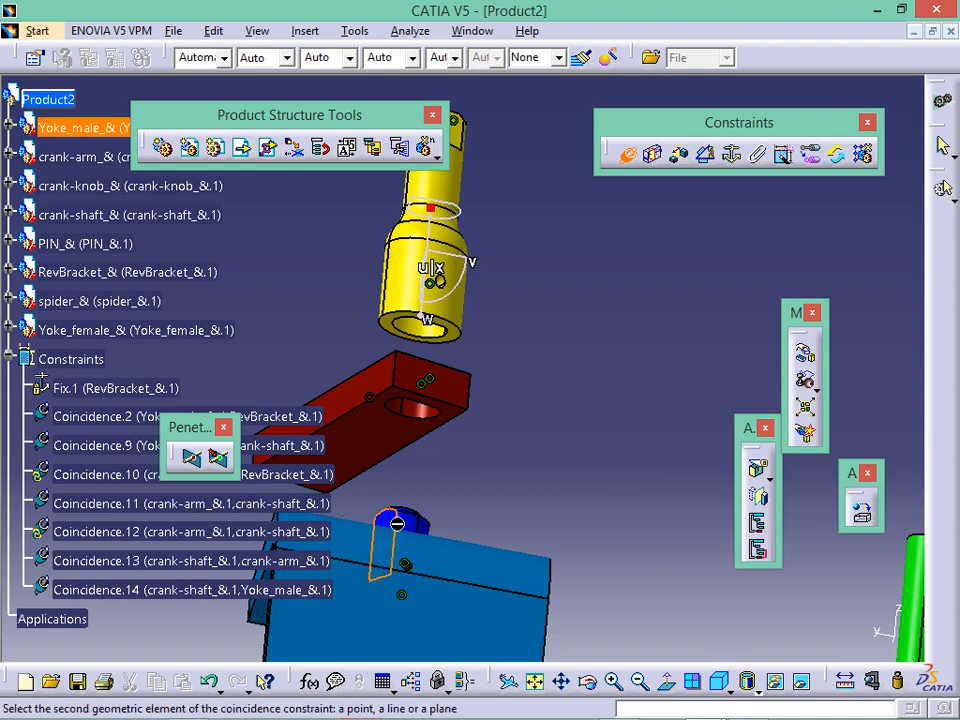
pyautogui.moveTo(400, 521); pyautogui.dragTo(677, 63, button='middle')
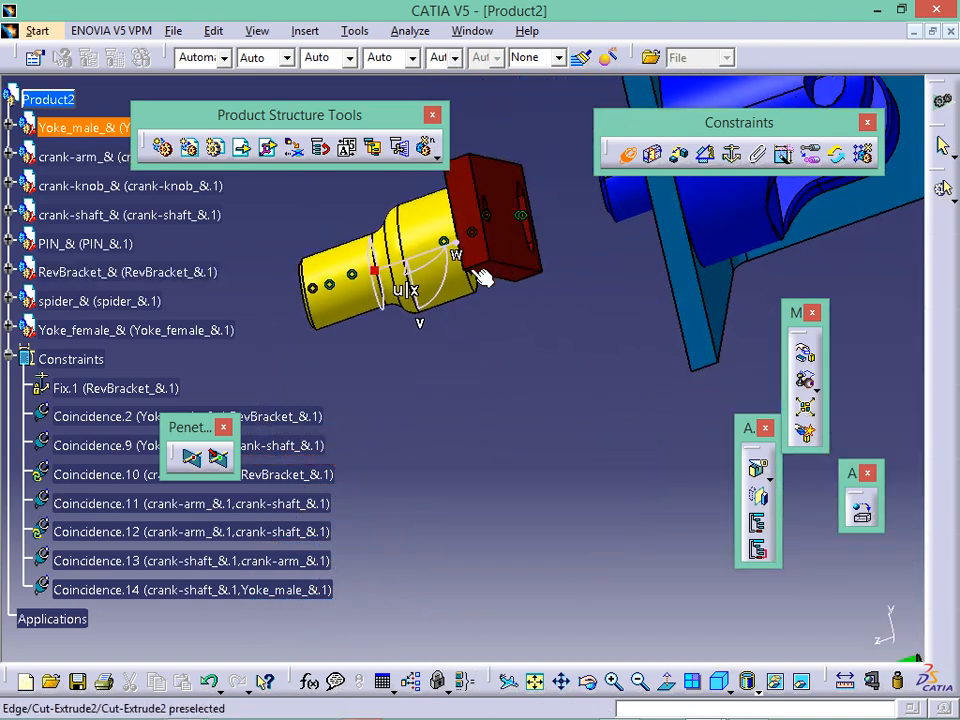
pyautogui.moveTo(484, 272); pyautogui.dragTo(490, 570, button='middle')
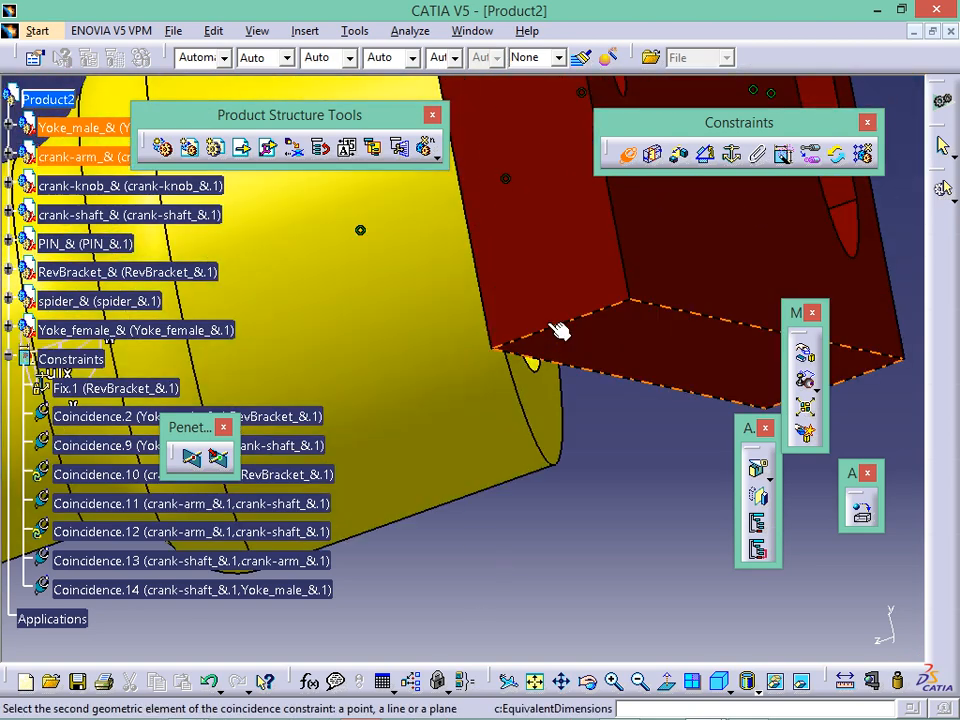
pyautogui.moveTo(558, 298); pyautogui.dragTo(587, 248, button='middle')
pyautogui.moveTo(580, 234); pyautogui.dragTo(554, 233, button='middle')
pyautogui.click(505, 236)
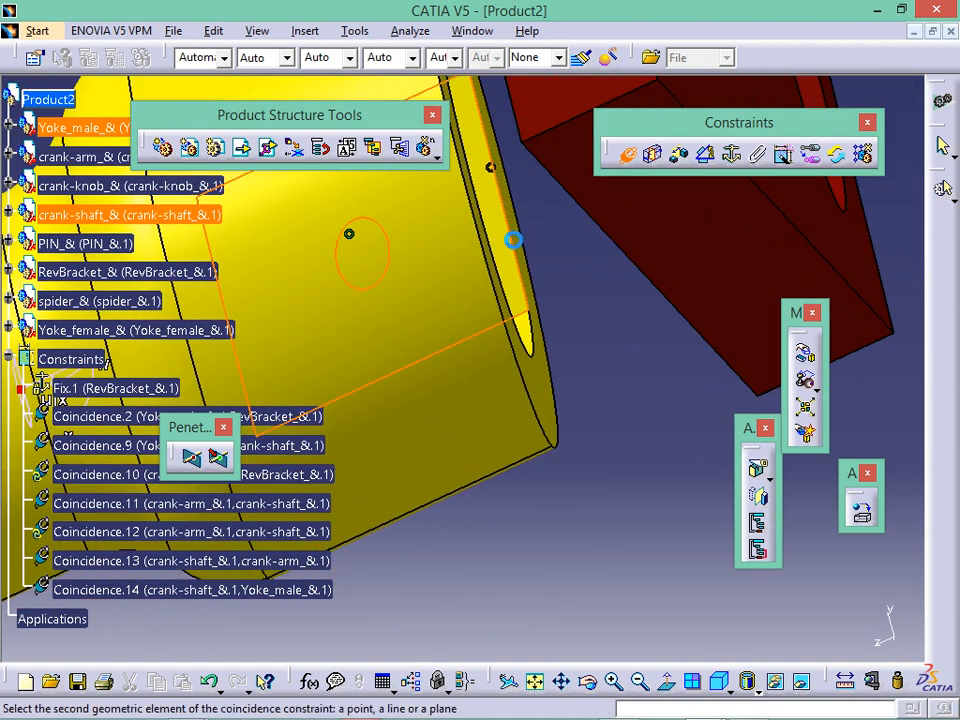
pyautogui.keyDown('ctrl'); pyautogui.moveTo(640, 365); pyautogui.dragTo(677, 567, button='middle'); pyautogui.keyUp('ctrl')
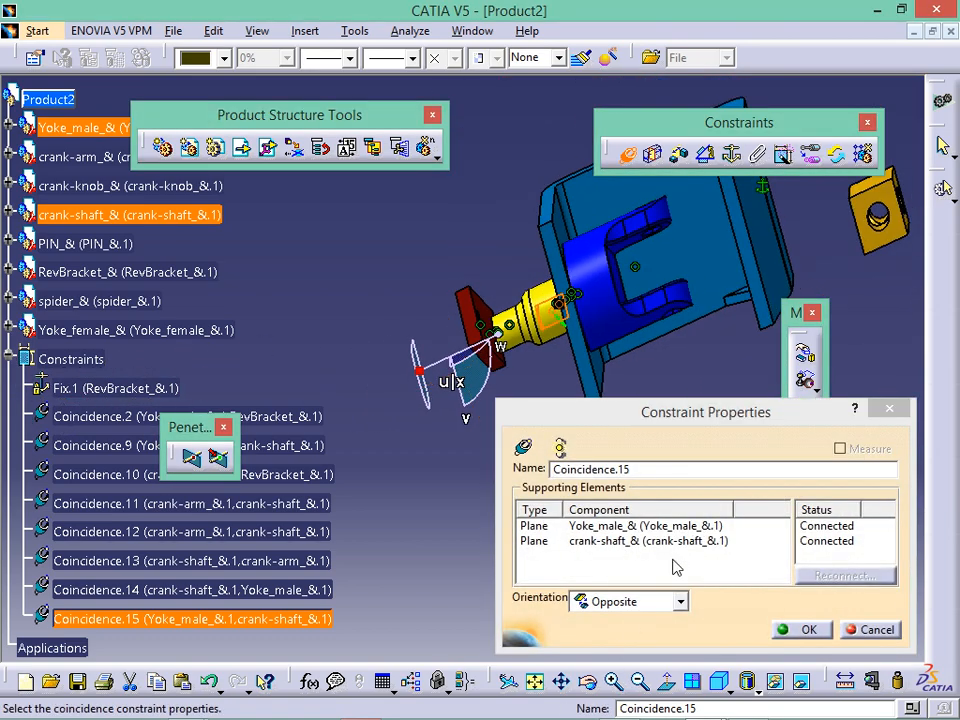
pyautogui.click(809, 630)
# Step: Make the crank knob's axis coincident with the axis of the small hole at the crank arm's free end
pyautogui.moveTo(583, 456); pyautogui.dragTo(608, 65, button='middle')
pyautogui.moveTo(557, 282); pyautogui.dragTo(388, 75, button='middle')
pyautogui.moveTo(640, 365)
pyautogui.mouseDown(button='middle')
pyautogui.moveTo(581, 381)
pyautogui.moveTo(596, 358)
pyautogui.moveTo(639, 348)
pyautogui.mouseUp(button='middle')
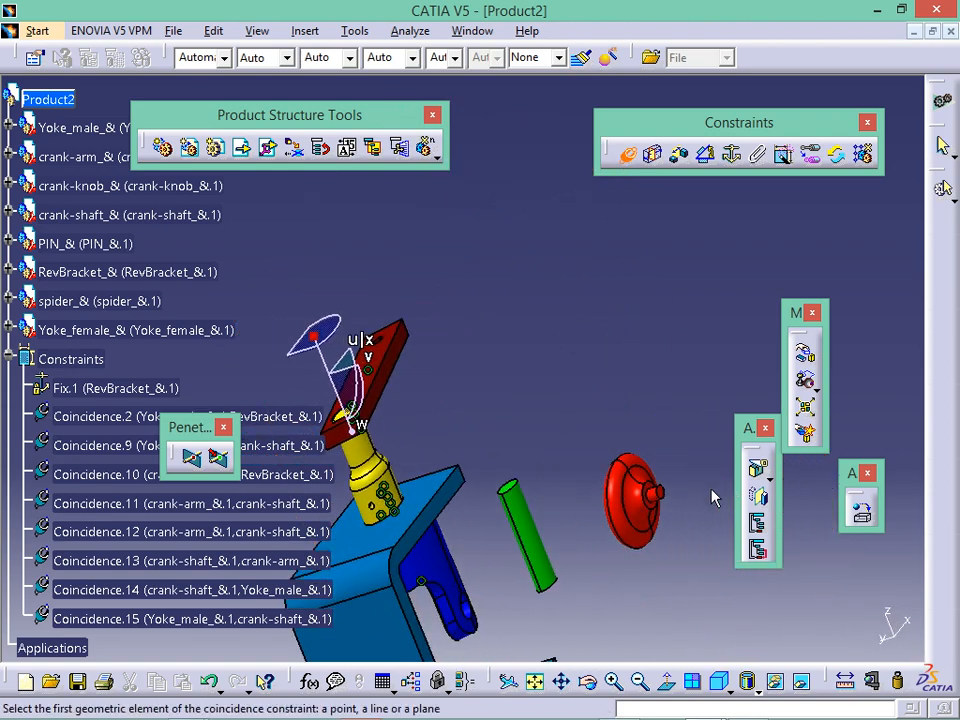
pyautogui.moveTo(712, 497); pyautogui.dragTo(560, 420, button='middle')
pyautogui.click(582, 303)
pyautogui.moveTo(434, 396); pyautogui.dragTo(455, 440, button='middle')
pyautogui.click(432, 455)
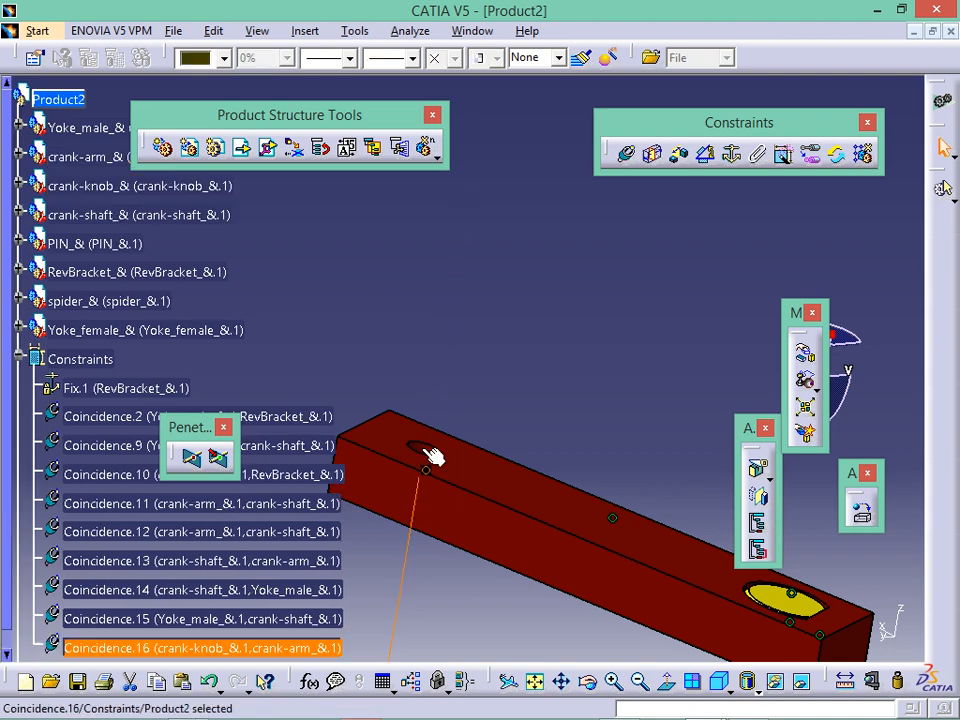
# Step: Make the shoulder face around the crank knob's pin coincident with the crank arm's outer face, using the Opposite orientation
pyautogui.moveTo(446, 497); pyautogui.dragTo(354, 326, button='middle')
pyautogui.click(388, 323)
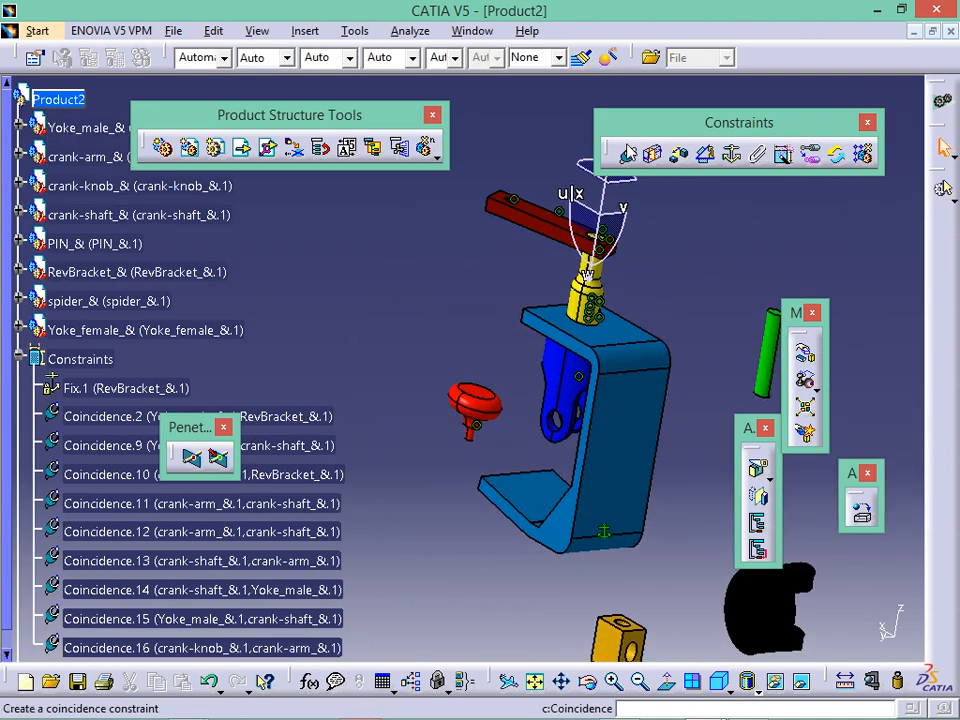
pyautogui.moveTo(535, 333); pyautogui.dragTo(574, 360, button='middle')
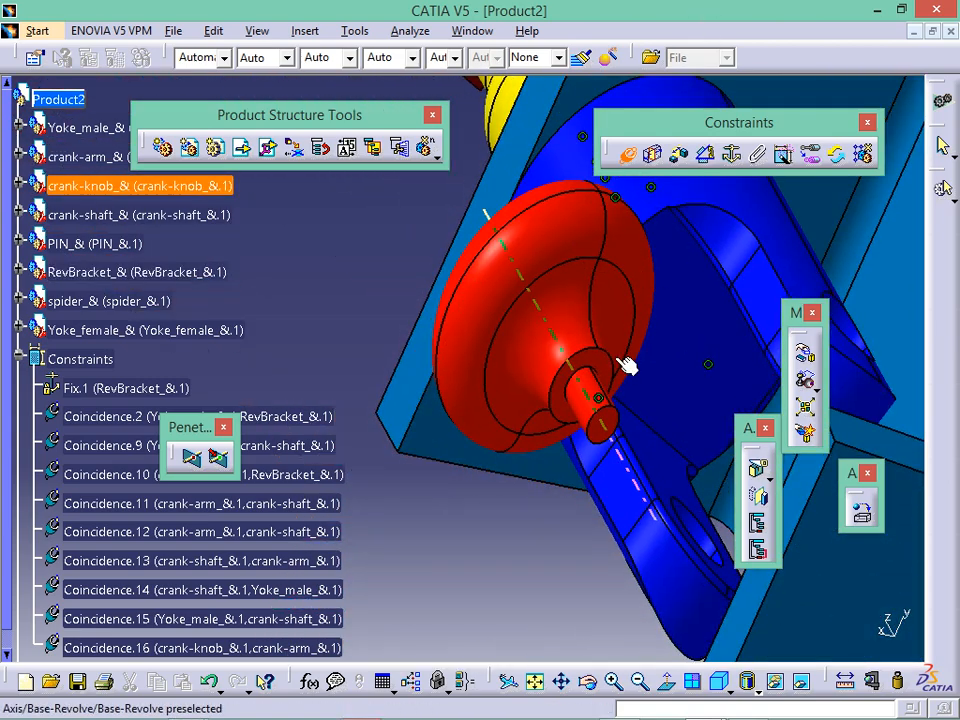
pyautogui.click(584, 376)
pyautogui.moveTo(470, 380); pyautogui.dragTo(561, 400, button='middle')
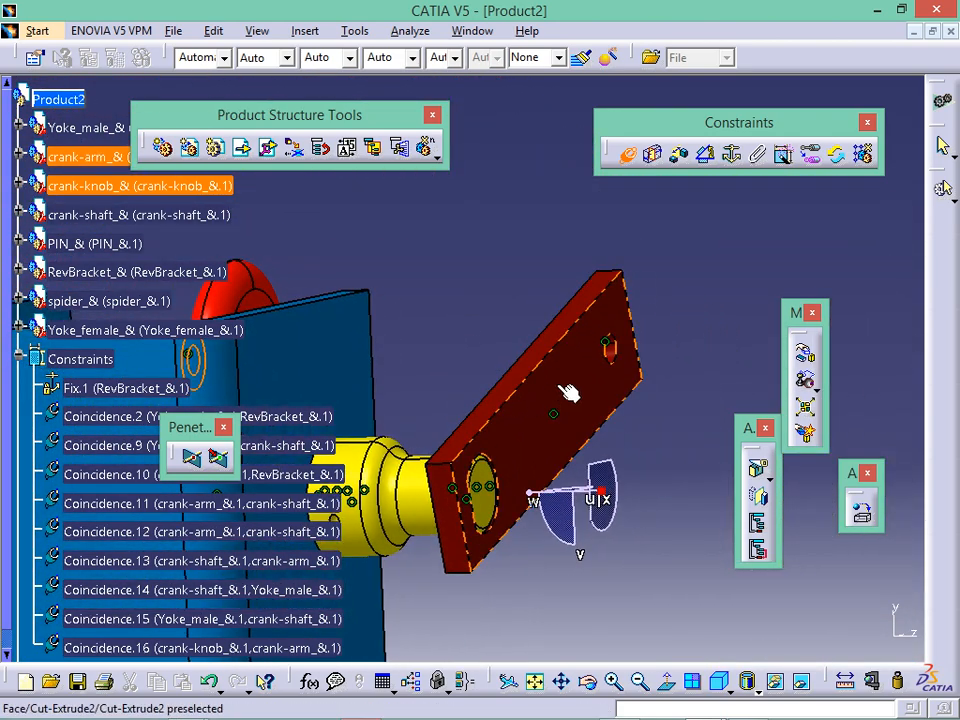
pyautogui.click(561, 400)
pyautogui.click(810, 632)
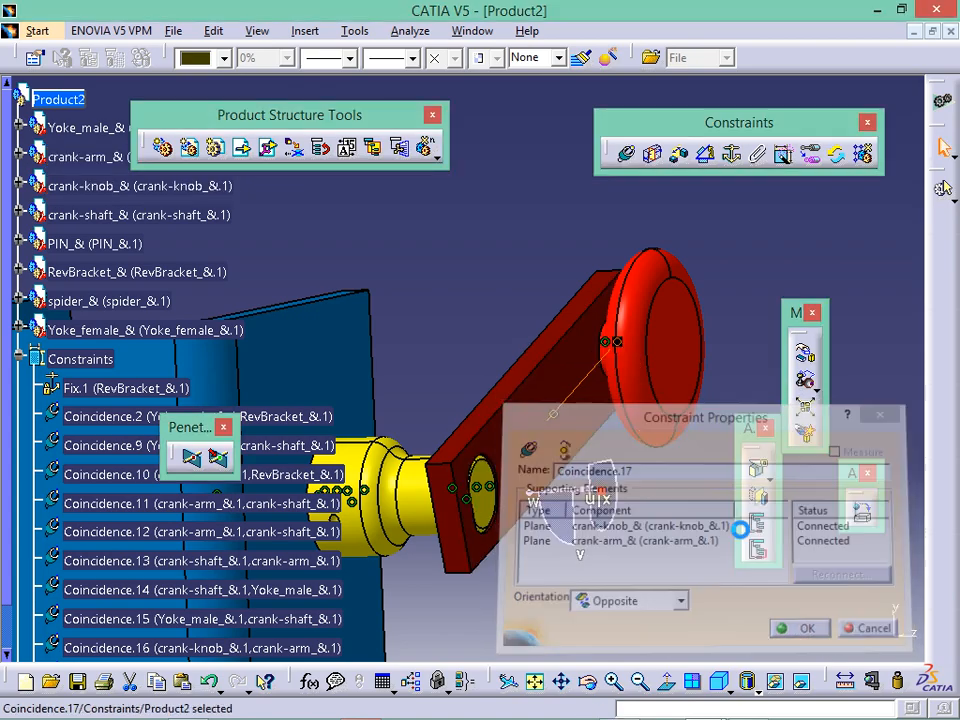
# Step: Rotate the crank assembly around the crank shaft's axis with the Manipulation command, respecting the constraints
pyautogui.moveTo(583, 426); pyautogui.dragTo(524, 562, button='middle')
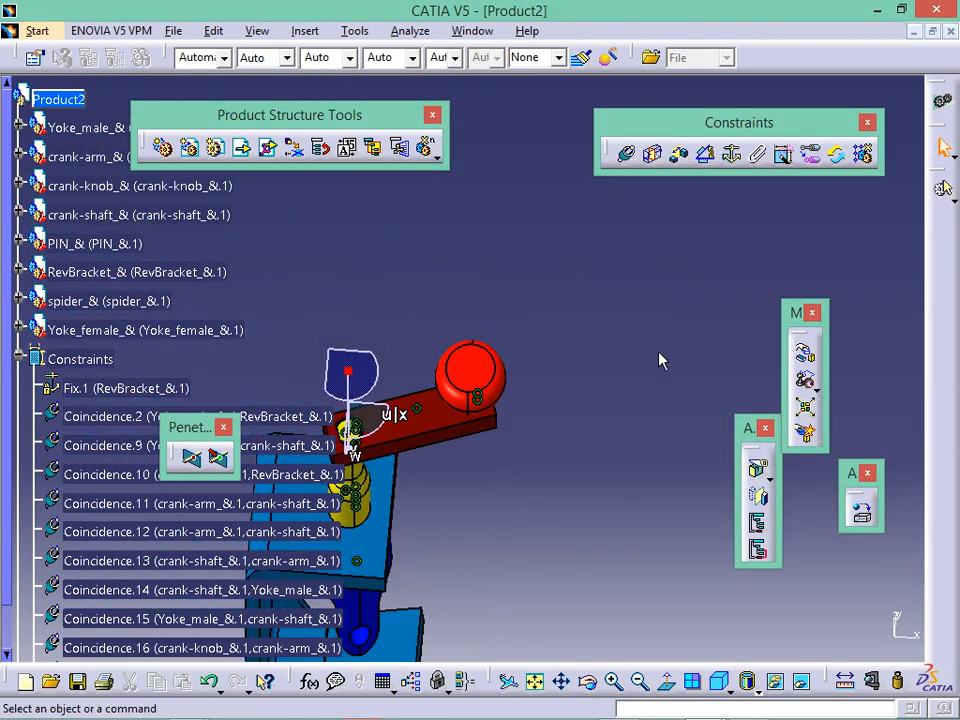
pyautogui.click(805, 358)
pyautogui.moveTo(428, 422); pyautogui.dragTo(595, 337, button='middle')
pyautogui.click(758, 606)
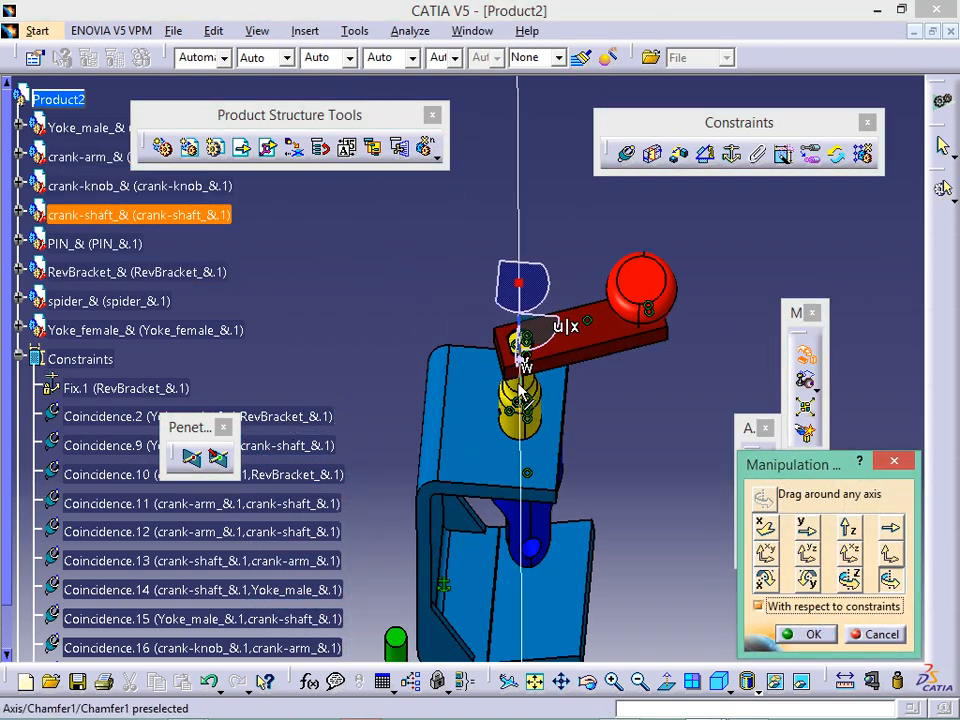
pyautogui.moveTo(540, 345); pyautogui.dragTo(616, 337)
pyautogui.moveTo(429, 418); pyautogui.dragTo(570, 475)
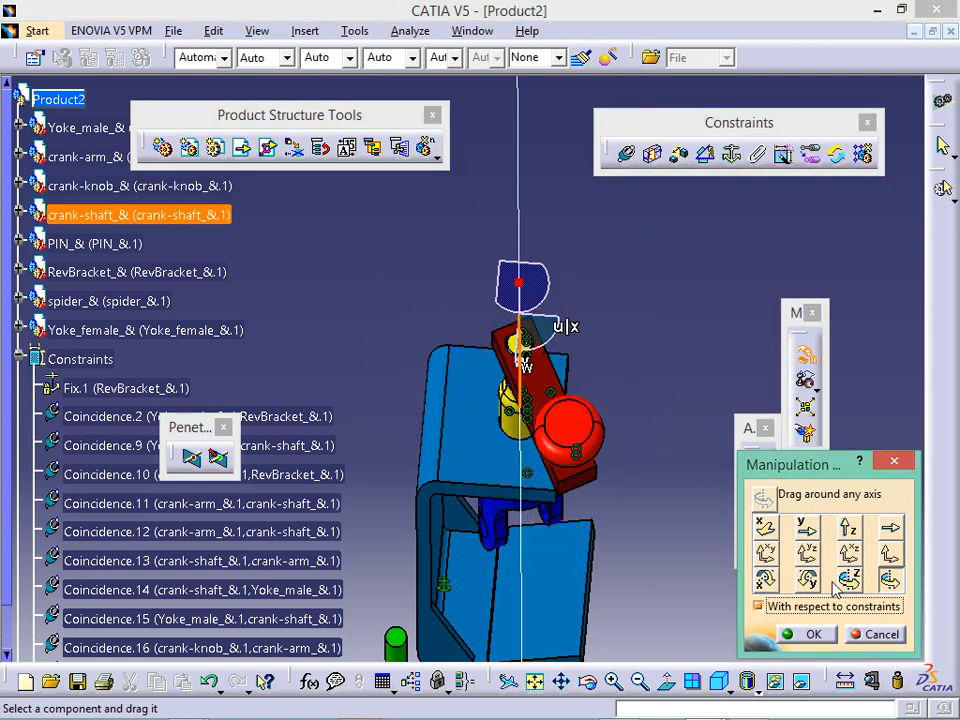
pyautogui.click(812, 634)
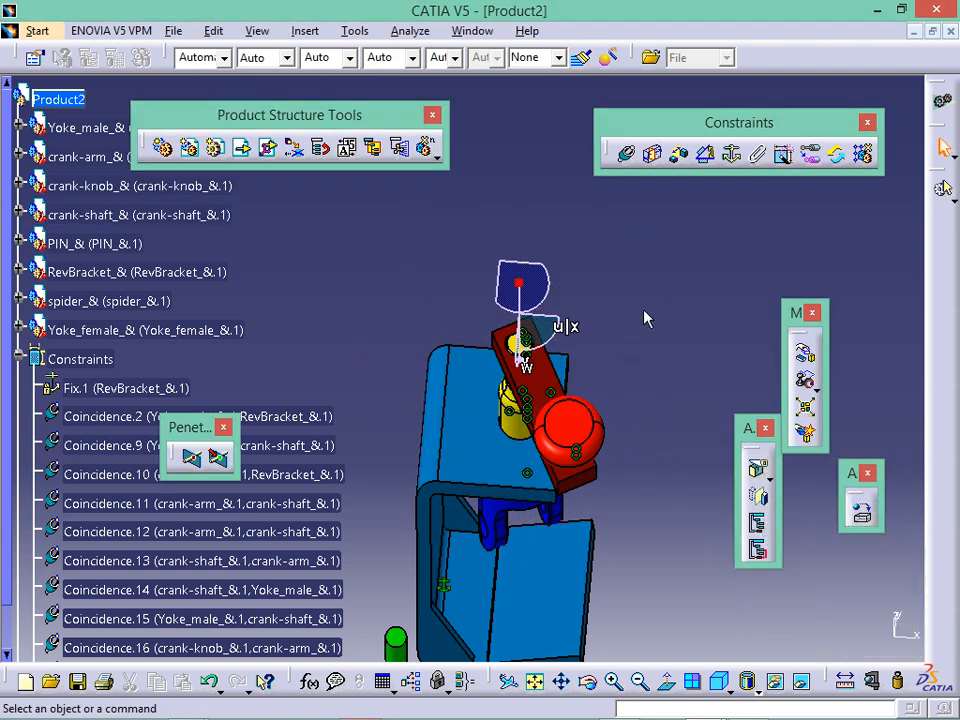
pyautogui.moveTo(664, 305); pyautogui.dragTo(692, 261, button='middle')
pyautogui.moveTo(649, 325); pyautogui.dragTo(782, 208, button='middle')
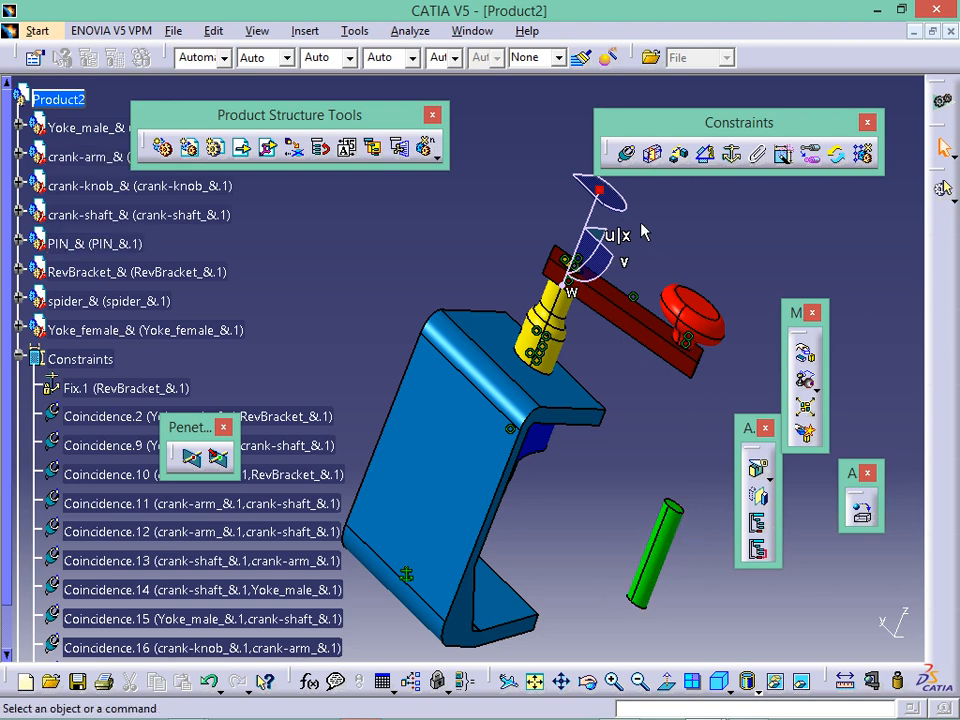
pyautogui.click(625, 157)
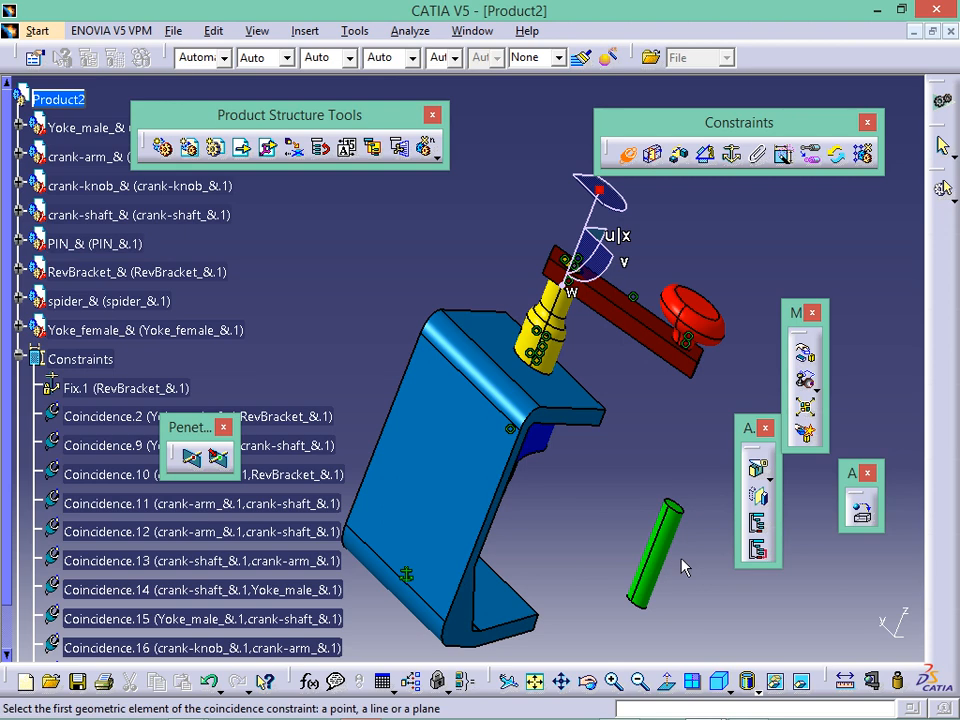
pyautogui.moveTo(608, 333); pyautogui.dragTo(612, 18, button='middle')
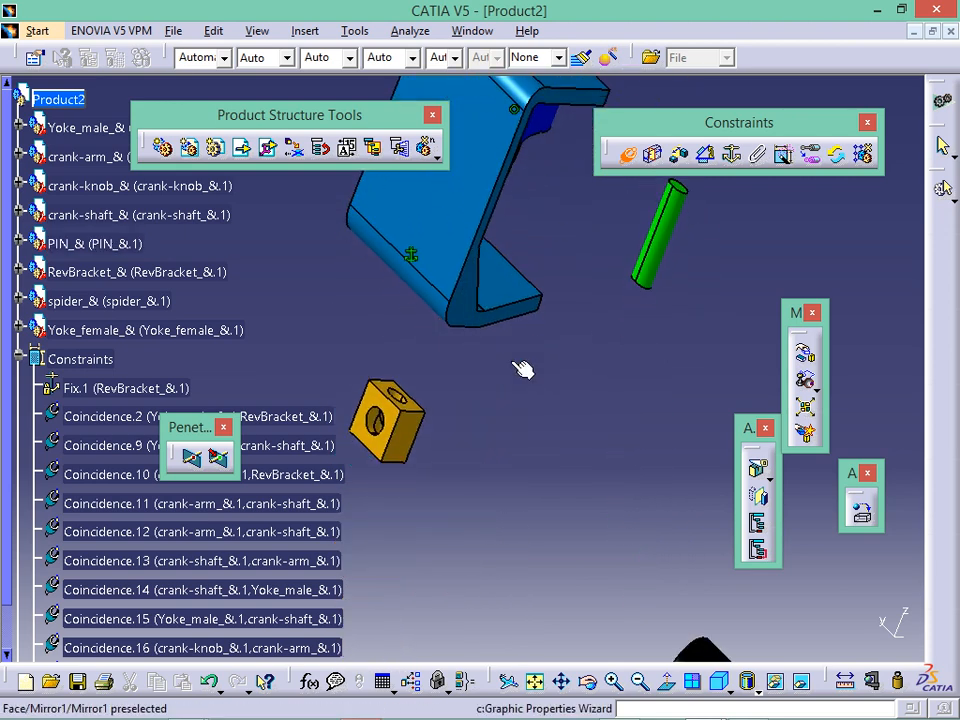
pyautogui.moveTo(535, 440); pyautogui.dragTo(625, 540, button='middle')
pyautogui.moveTo(667, 330); pyautogui.dragTo(660, 400, button='middle')
pyautogui.moveTo(640, 290); pyautogui.dragTo(496, 453, button='middle')
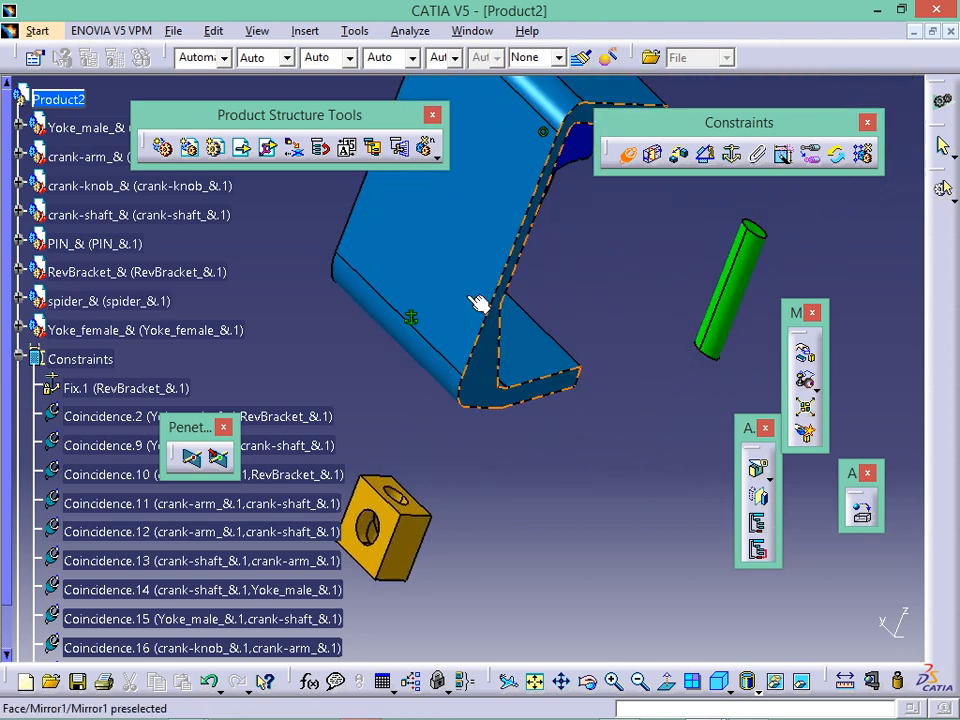
pyautogui.moveTo(609, 228); pyautogui.dragTo(521, 303, button='middle')
pyautogui.moveTo(628, 260); pyautogui.dragTo(627, 434, button='middle')
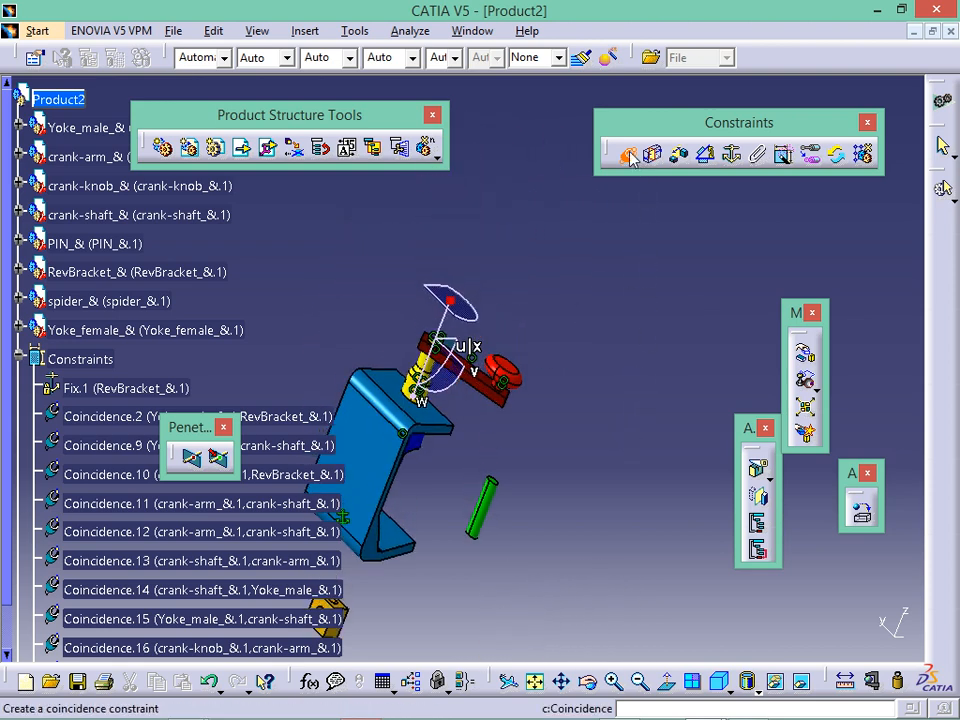
pyautogui.click(752, 706)
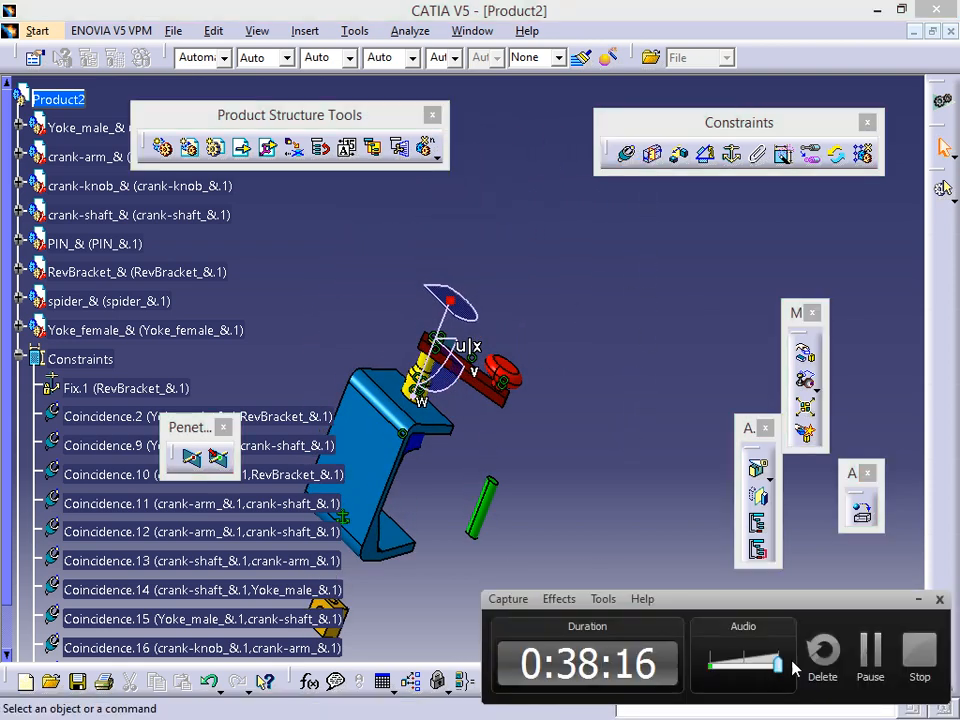
pyautogui.click(866, 658)
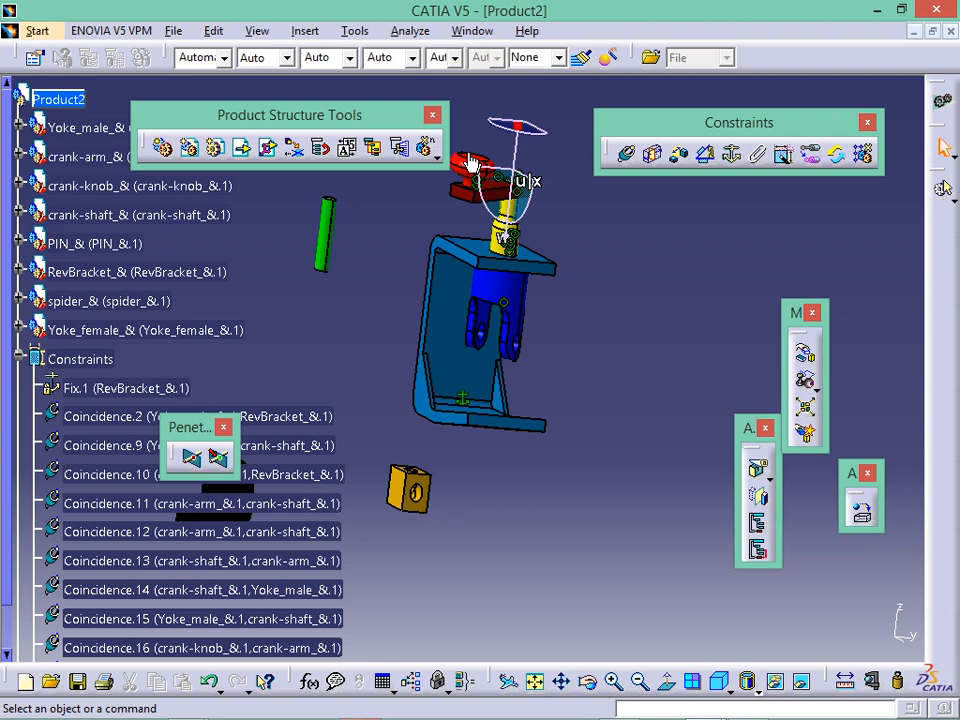
# Step: Reset the compass to its default position
pyautogui.click(303, 30)
pyautogui.moveTo(258, 31)
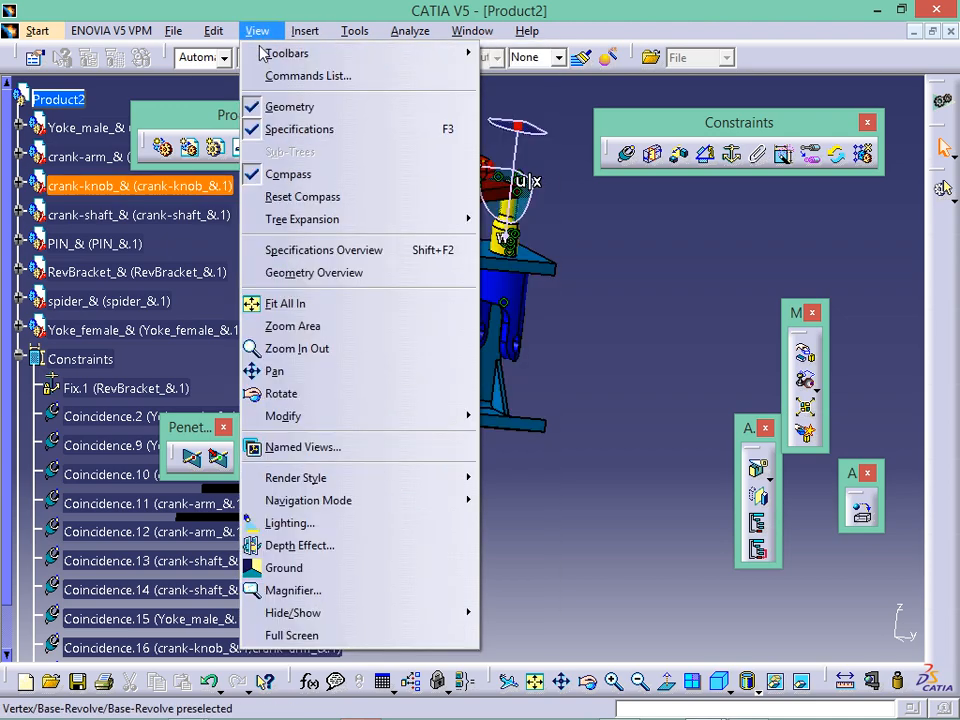
pyautogui.click(300, 196)
# Step: Make the axis of the spider's side hole coincident with the axis of the holes in the male yoke's fork
pyautogui.moveTo(465, 492); pyautogui.dragTo(565, 244, button='middle')
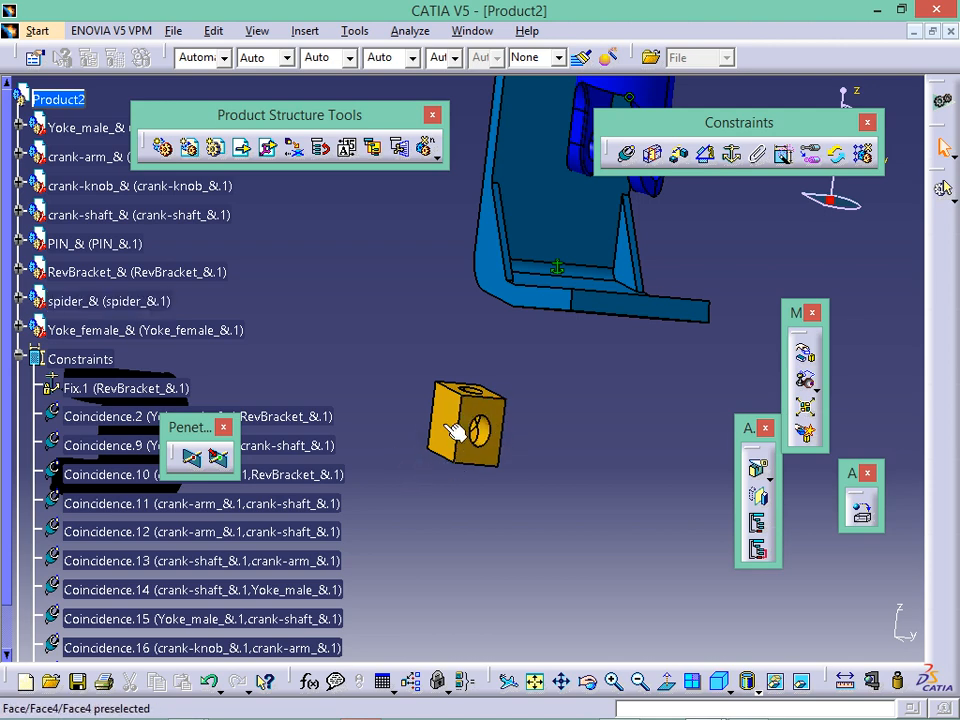
pyautogui.moveTo(468, 402); pyautogui.dragTo(436, 553, button='middle')
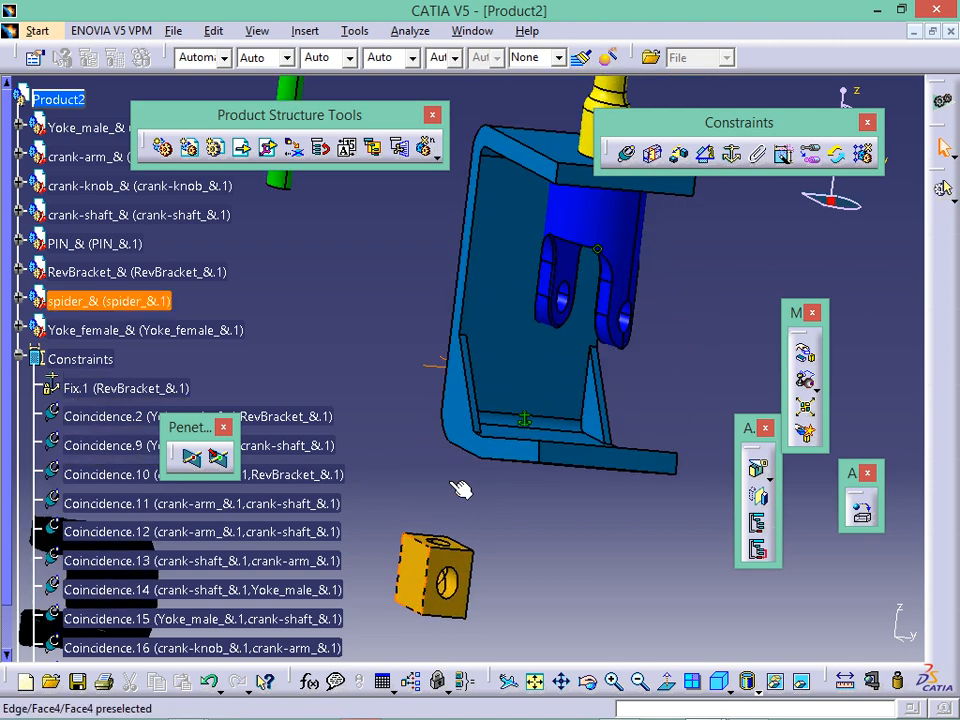
pyautogui.click(626, 153)
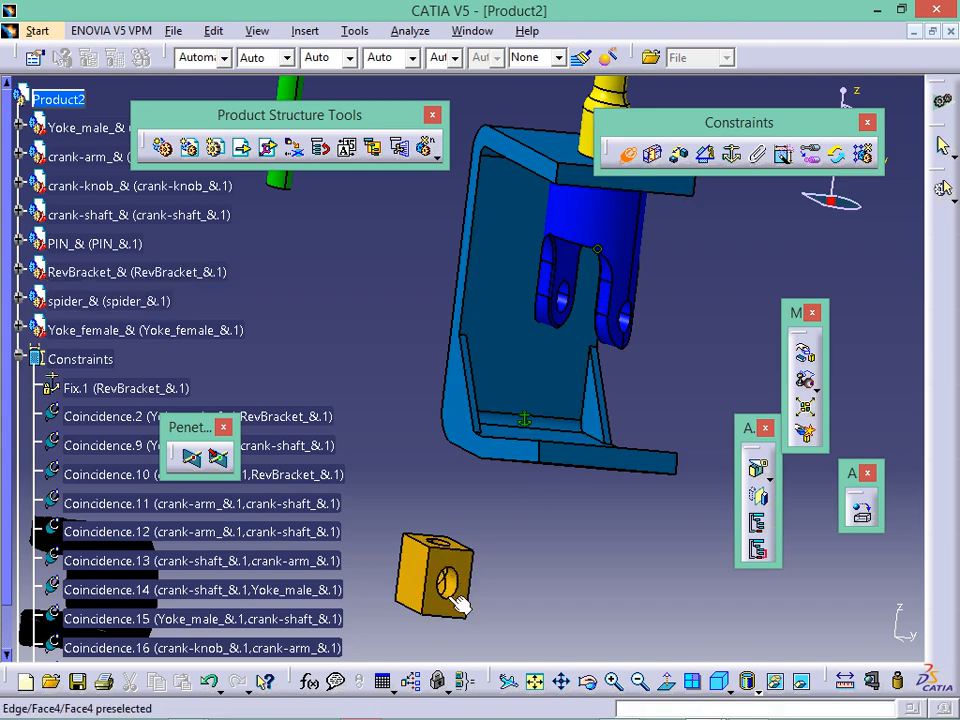
pyautogui.moveTo(460, 601); pyautogui.dragTo(444, 28, button='middle')
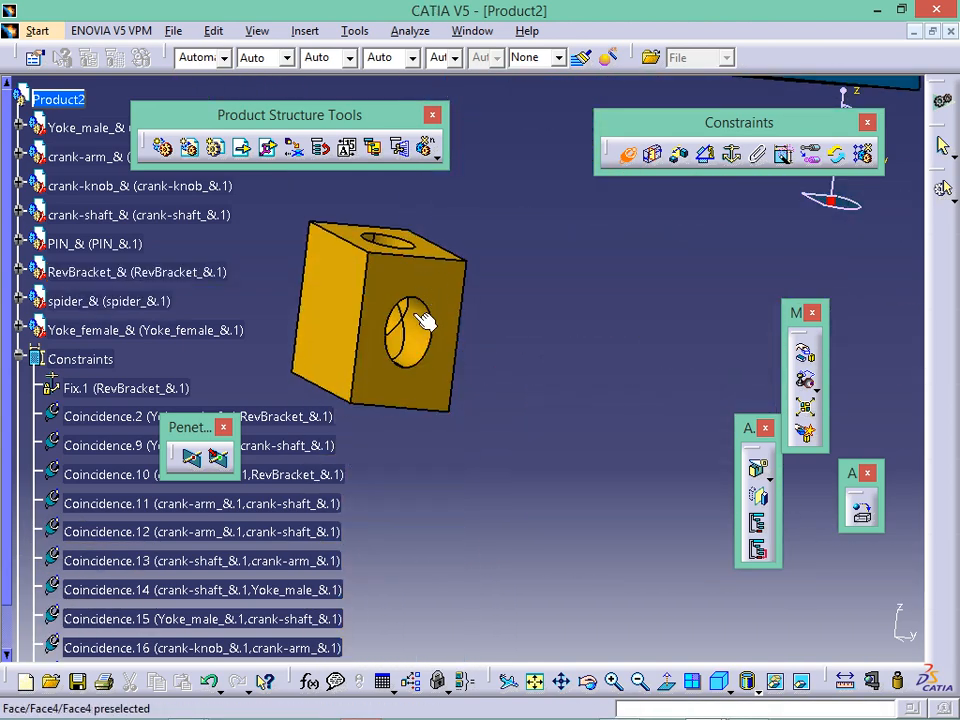
pyautogui.click(413, 339)
pyautogui.moveTo(420, 343); pyautogui.dragTo(362, 640, button='middle')
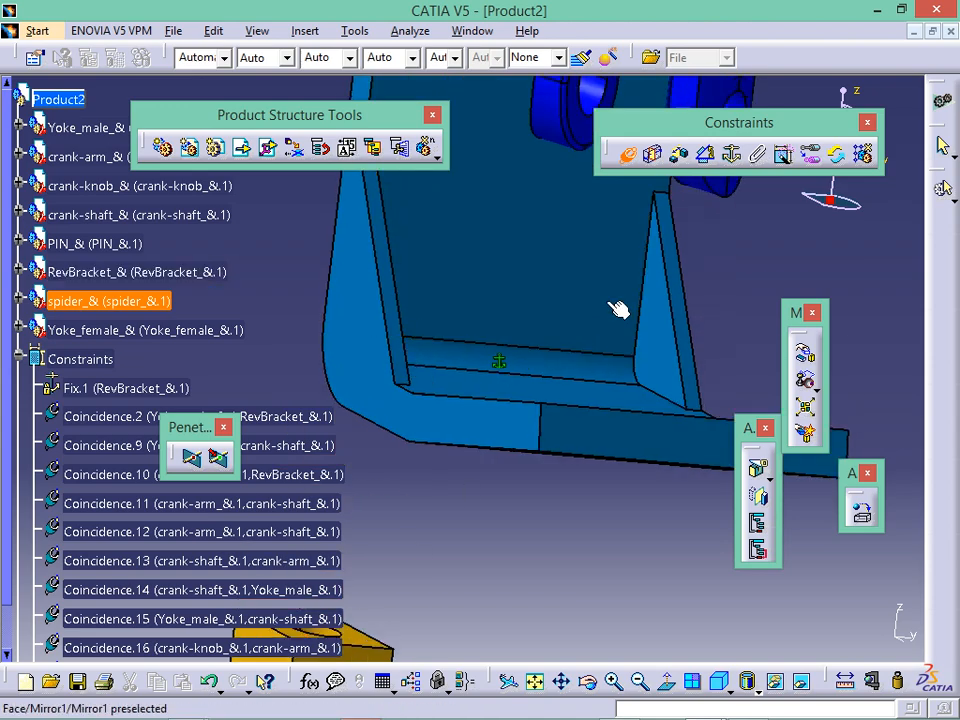
pyautogui.moveTo(613, 303); pyautogui.dragTo(563, 195, button='middle')
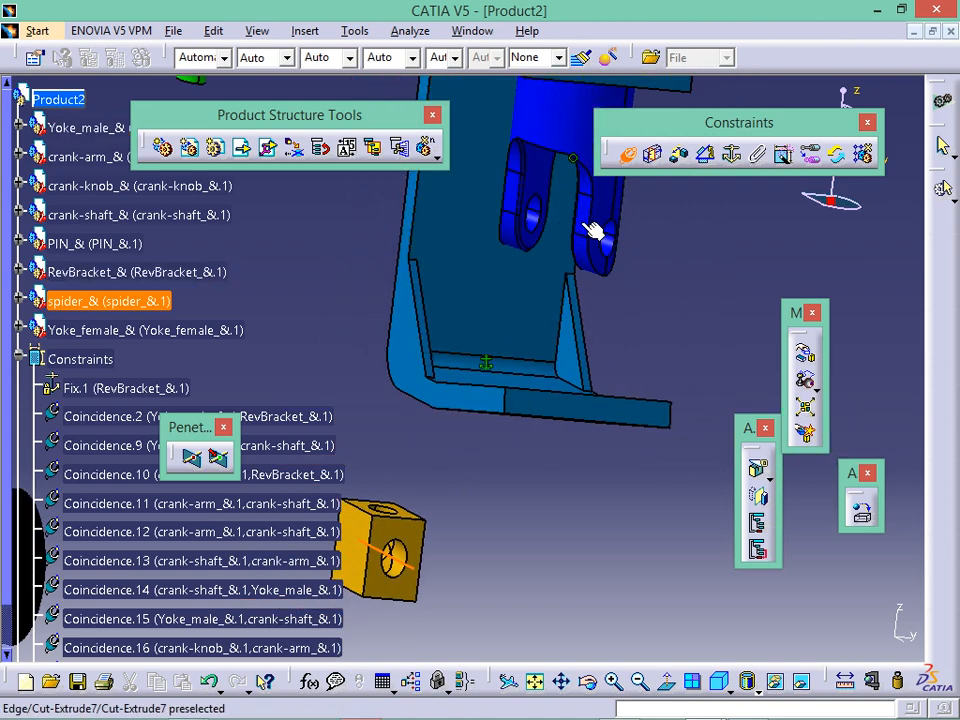
pyautogui.click(620, 250)
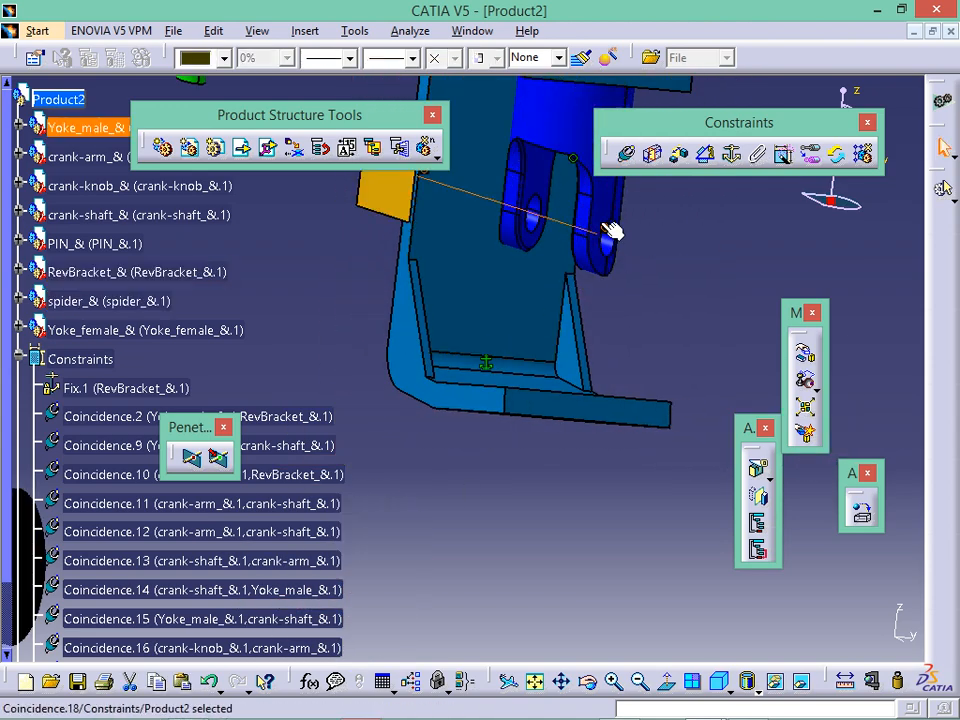
# Step: Move the spider clear of the bracket's back wall with the compass, and reset the compass
pyautogui.moveTo(495, 568); pyautogui.dragTo(489, 399, button='middle')
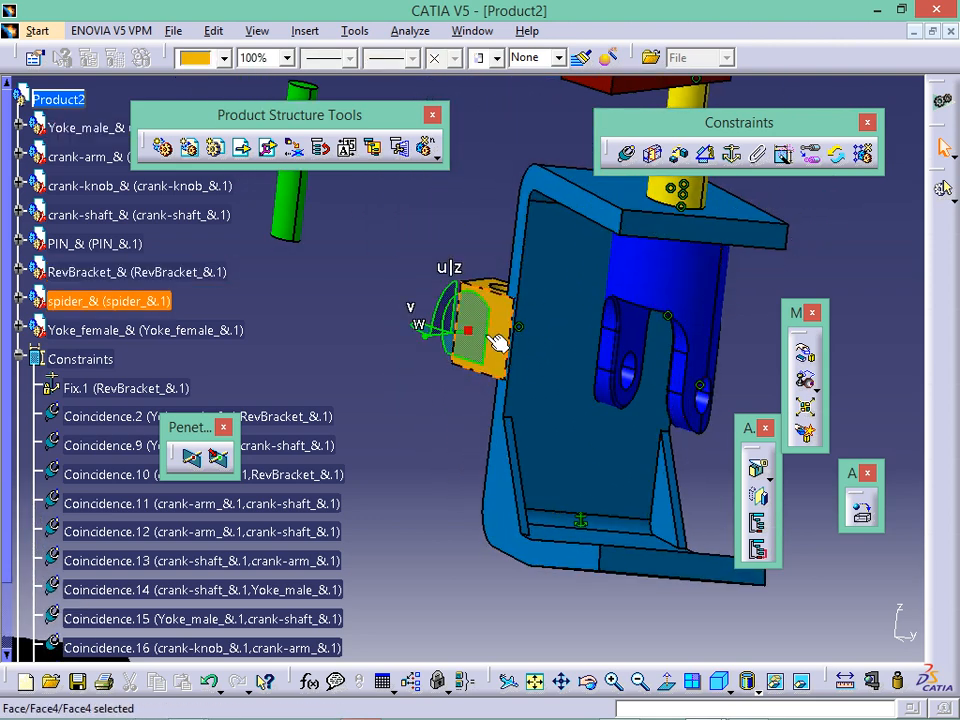
pyautogui.moveTo(473, 374); pyautogui.dragTo(440, 337)
pyautogui.click(445, 238)
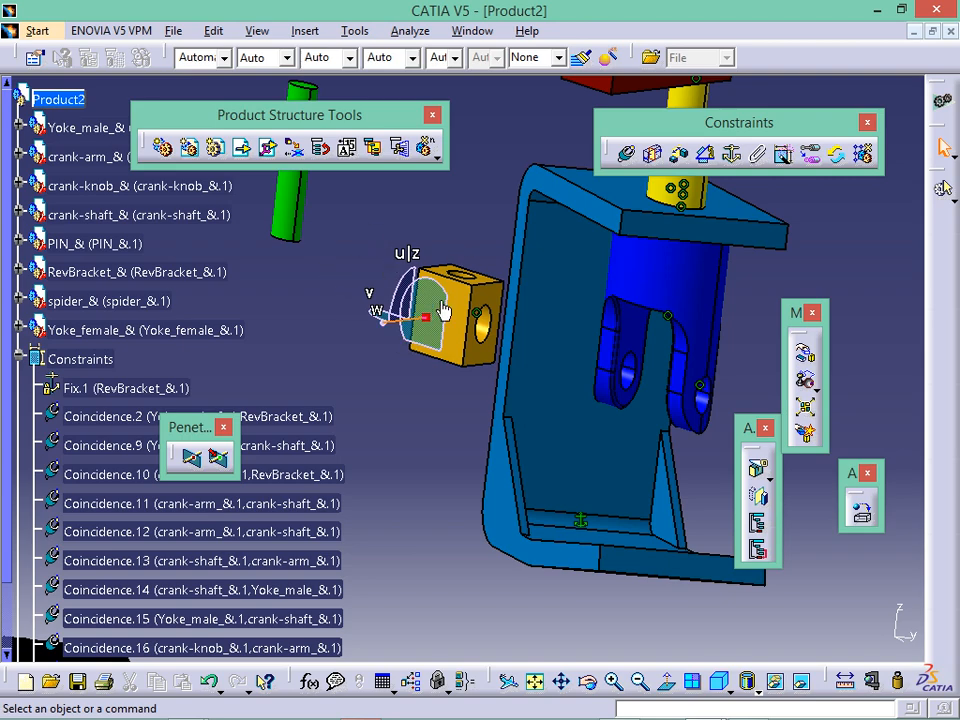
pyautogui.click(305, 31)
pyautogui.moveTo(257, 31)
pyautogui.click(300, 197)
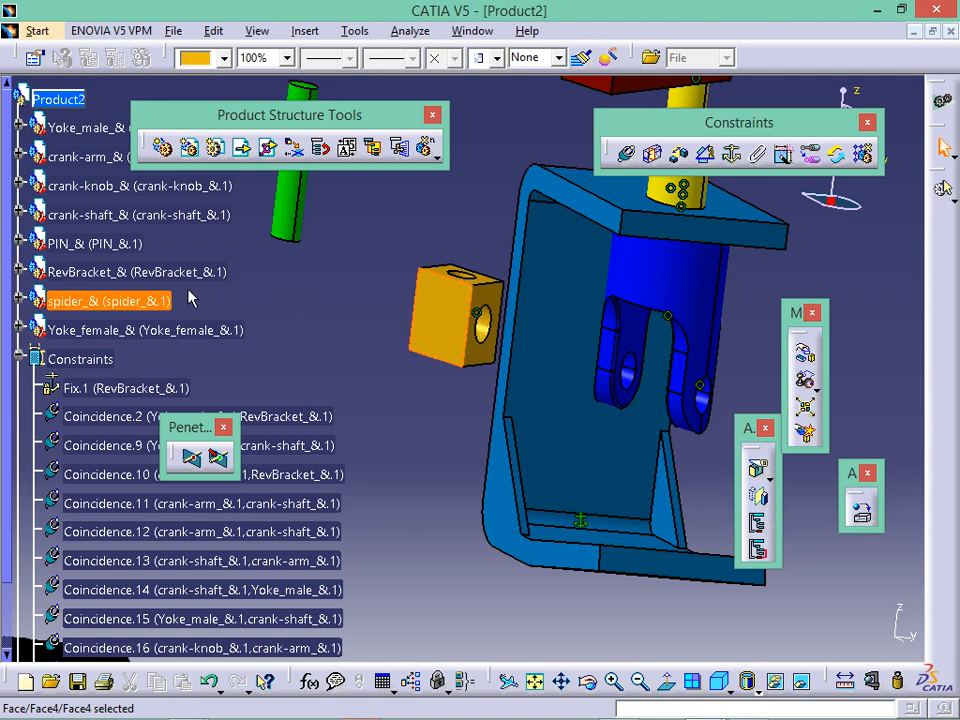
# Step: Show the xy, yz and zx reference planes of the spider part
pyautogui.click(130, 302)
pyautogui.click(20, 301)
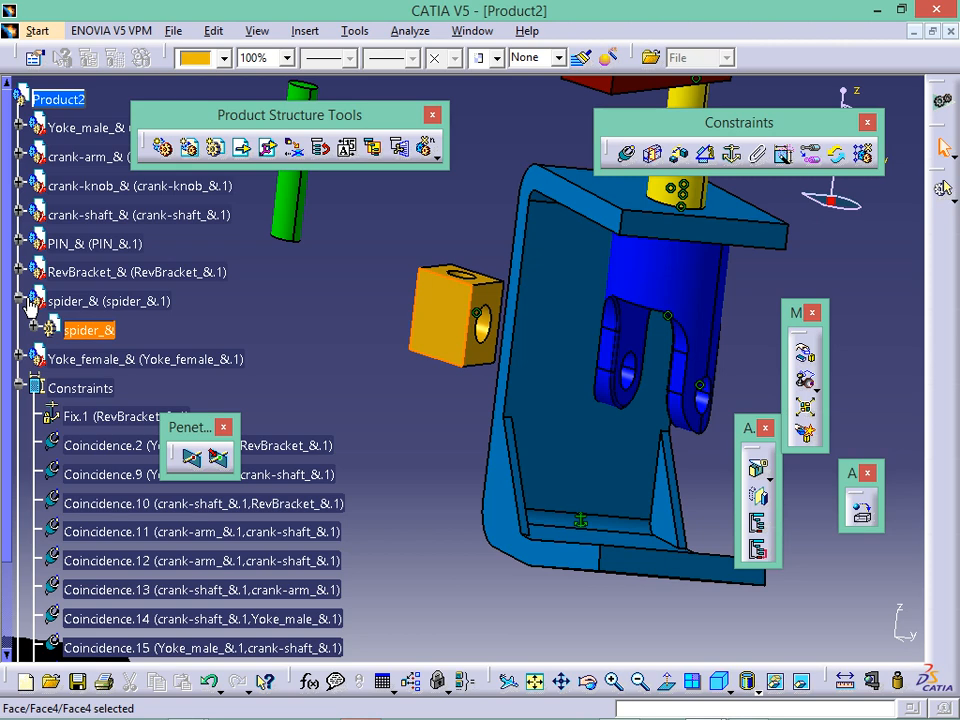
pyautogui.click(35, 330)
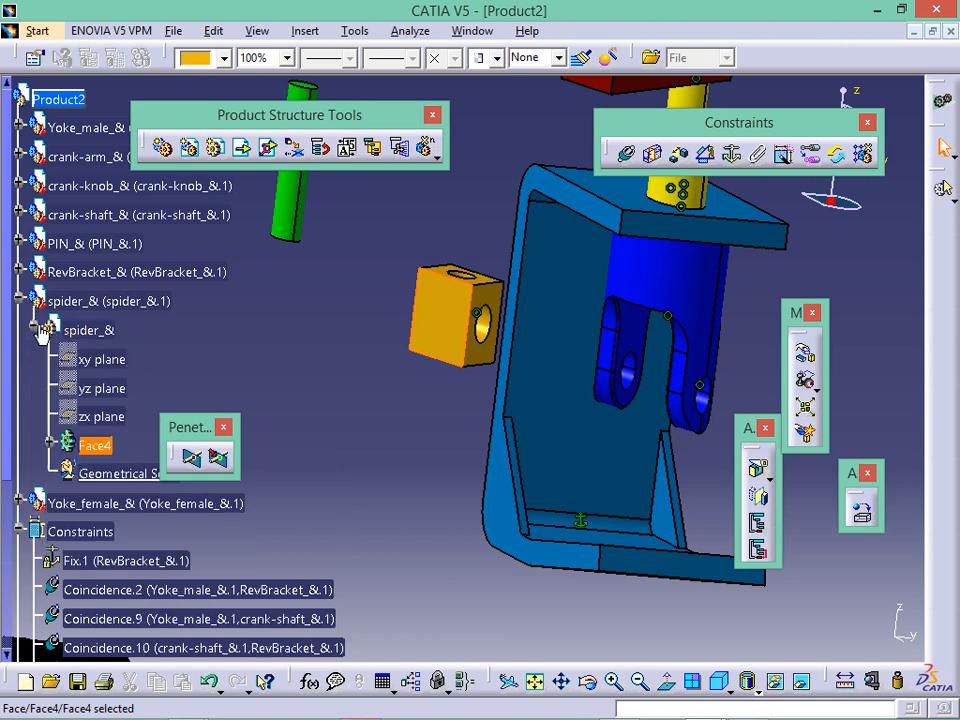
pyautogui.click(88, 373)
pyautogui.keyDown('ctrl'); pyautogui.click(106, 392); pyautogui.keyUp('ctrl')
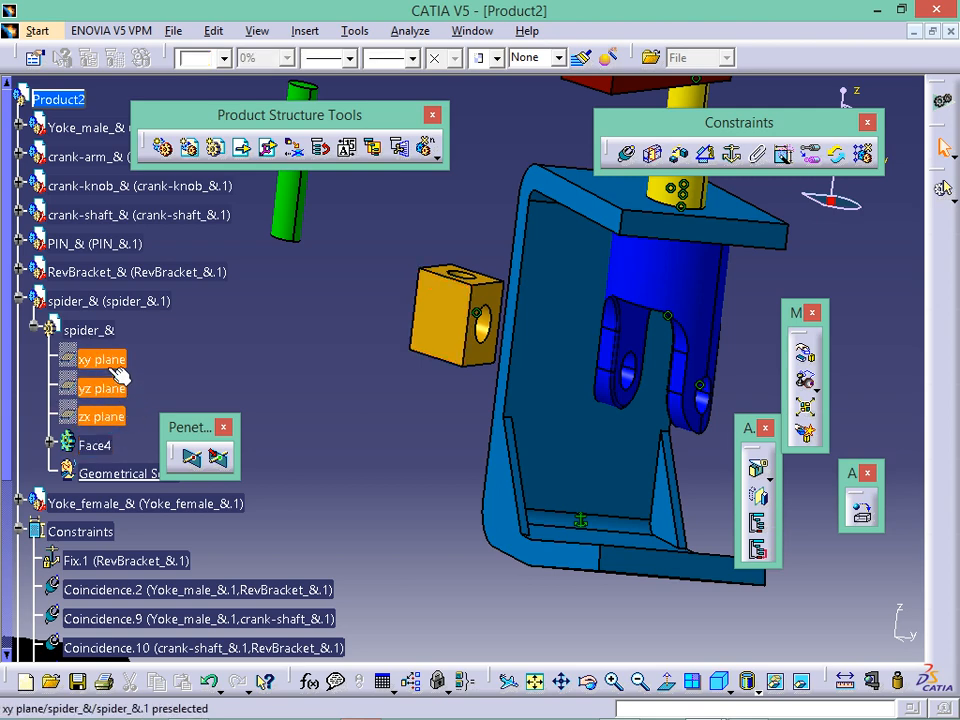
pyautogui.rightClick(108, 360)
pyautogui.click(138, 415)
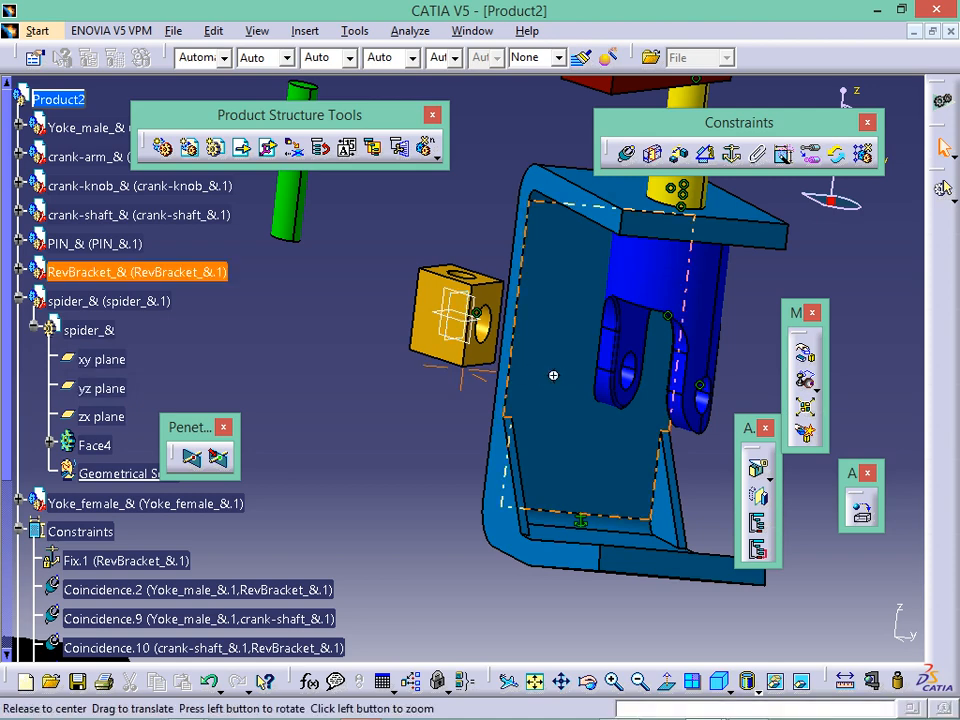
# Step: Show the xy, yz and zx reference planes of the male yoke part
pyautogui.moveTo(552, 377); pyautogui.dragTo(514, 321, button='middle')
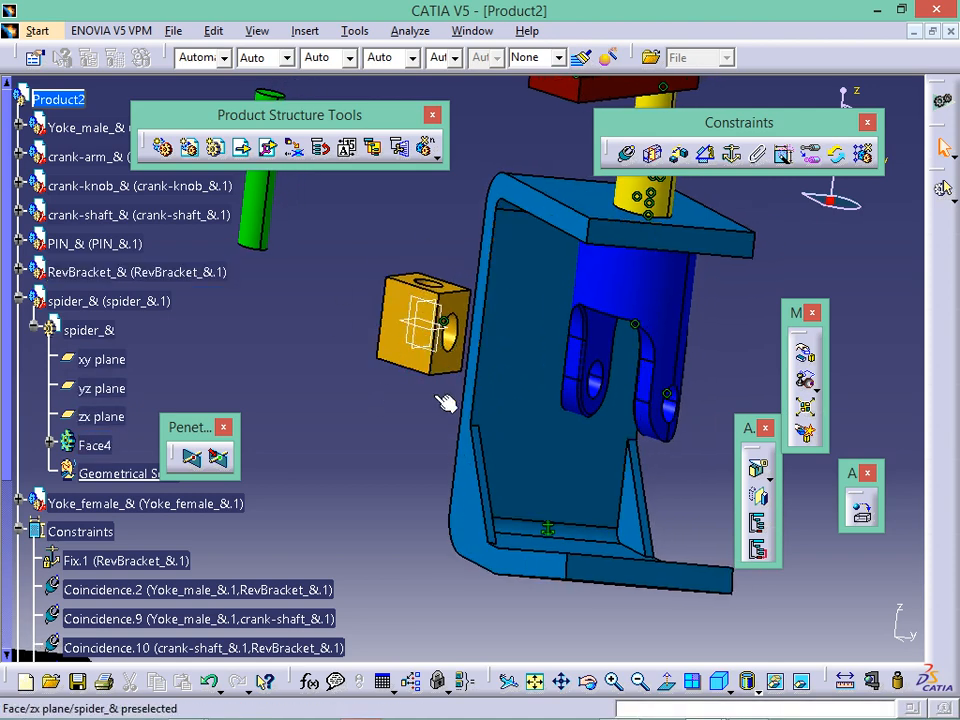
pyautogui.click(655, 328)
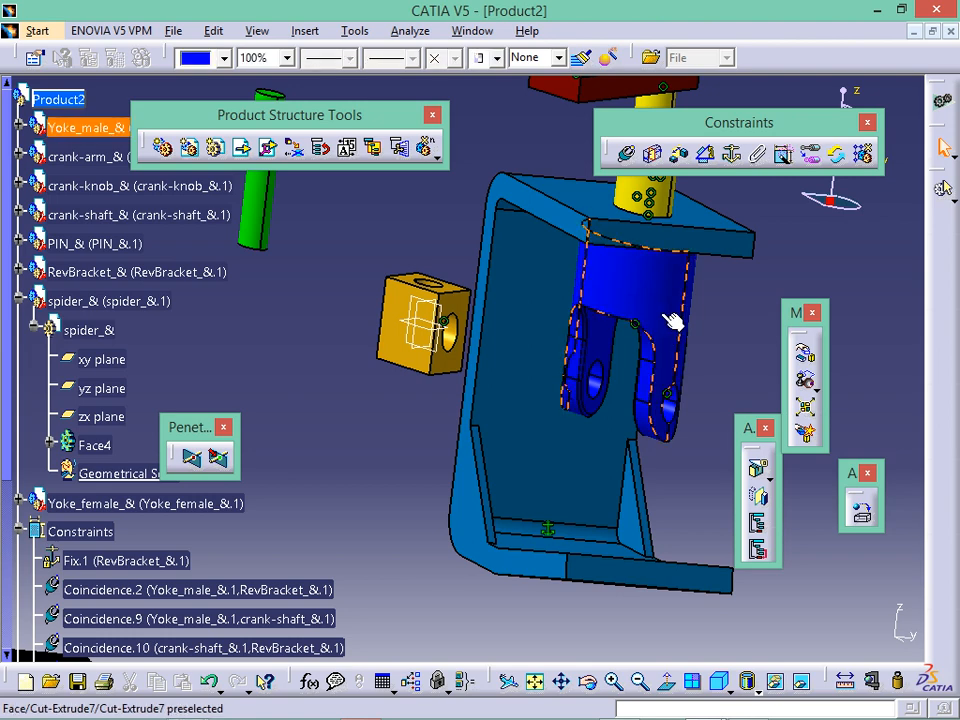
pyautogui.click(618, 328)
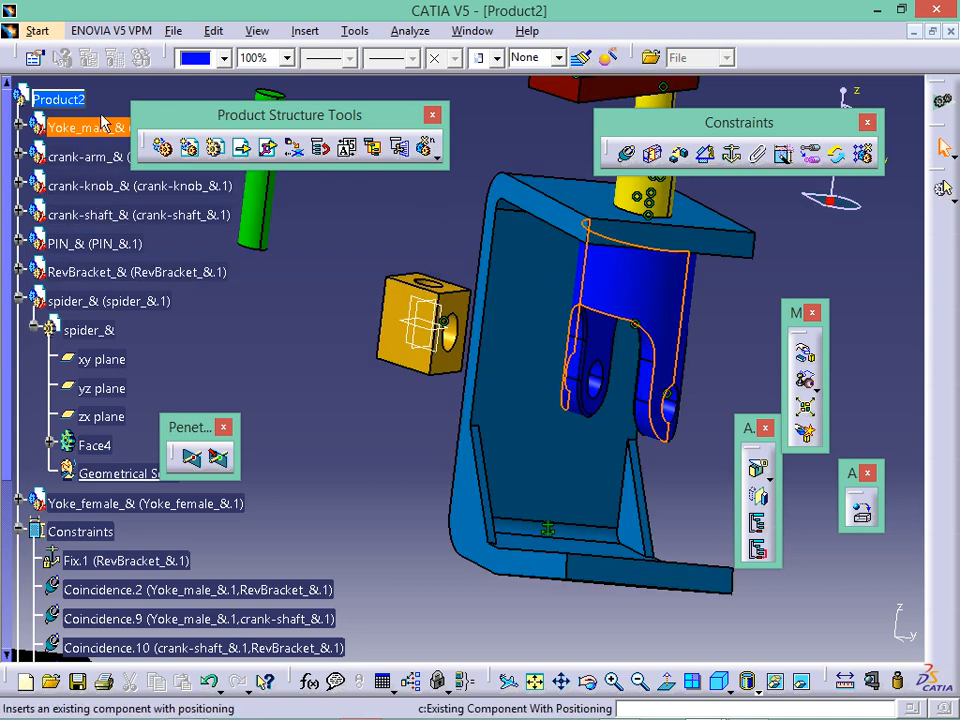
pyautogui.click(21, 128)
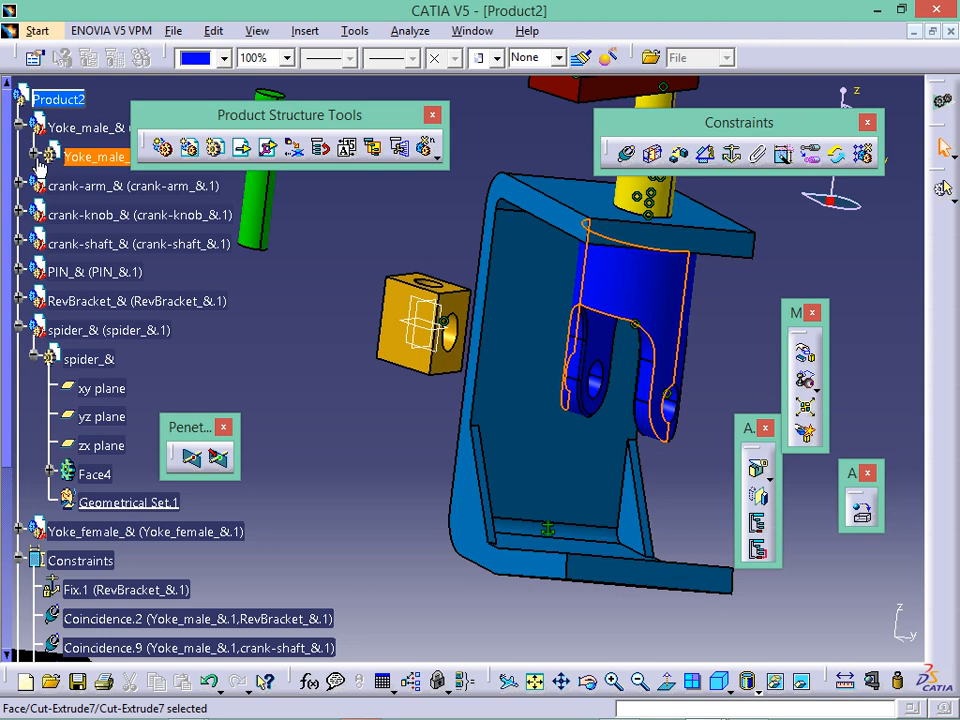
pyautogui.click(36, 155)
pyautogui.click(100, 186)
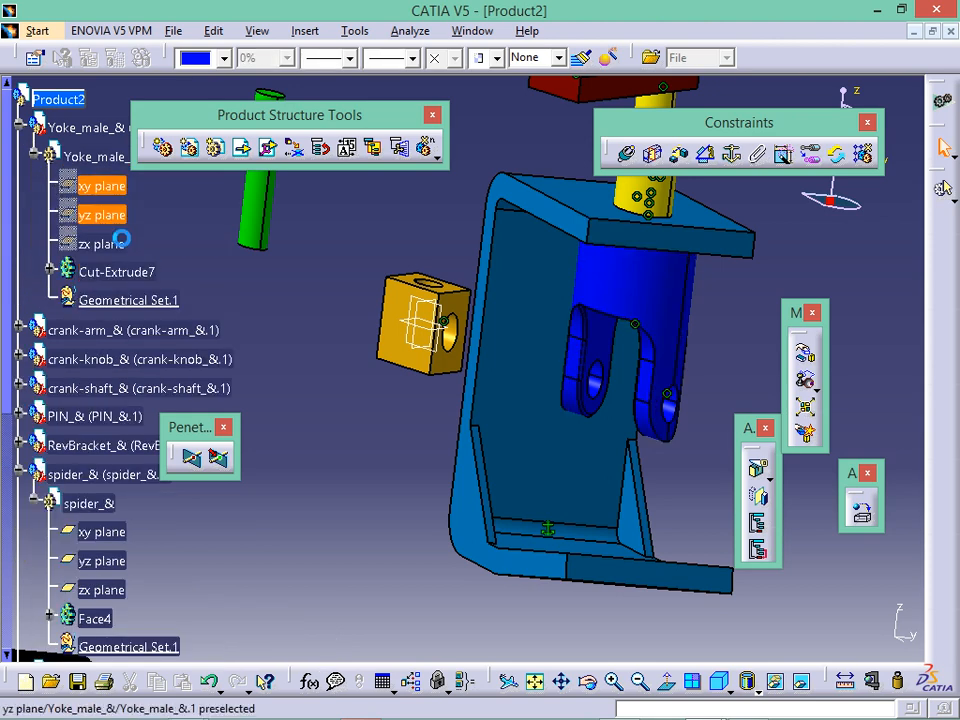
pyautogui.keyDown('ctrl'); pyautogui.click(120, 240); pyautogui.keyUp('ctrl')
pyautogui.rightClick(80, 186)
pyautogui.click(137, 297)
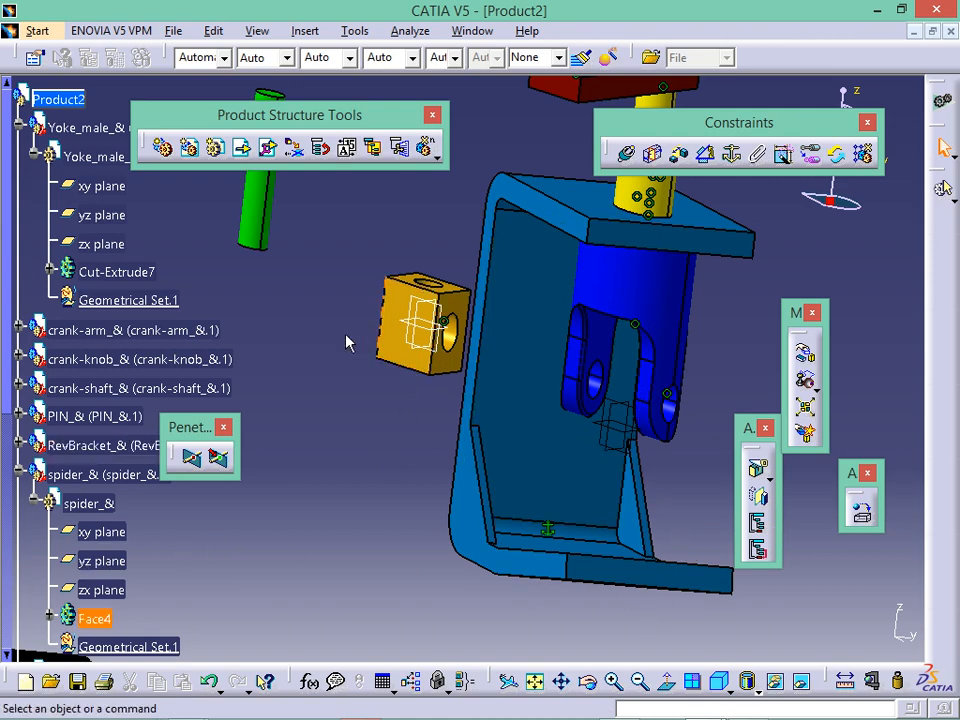
# Step: Make the male yoke's xy plane coincident with the spider's parallel vertical reference plane, placing the spider inside the yoke's fork
pyautogui.moveTo(441, 327); pyautogui.dragTo(445, 290, button='middle')
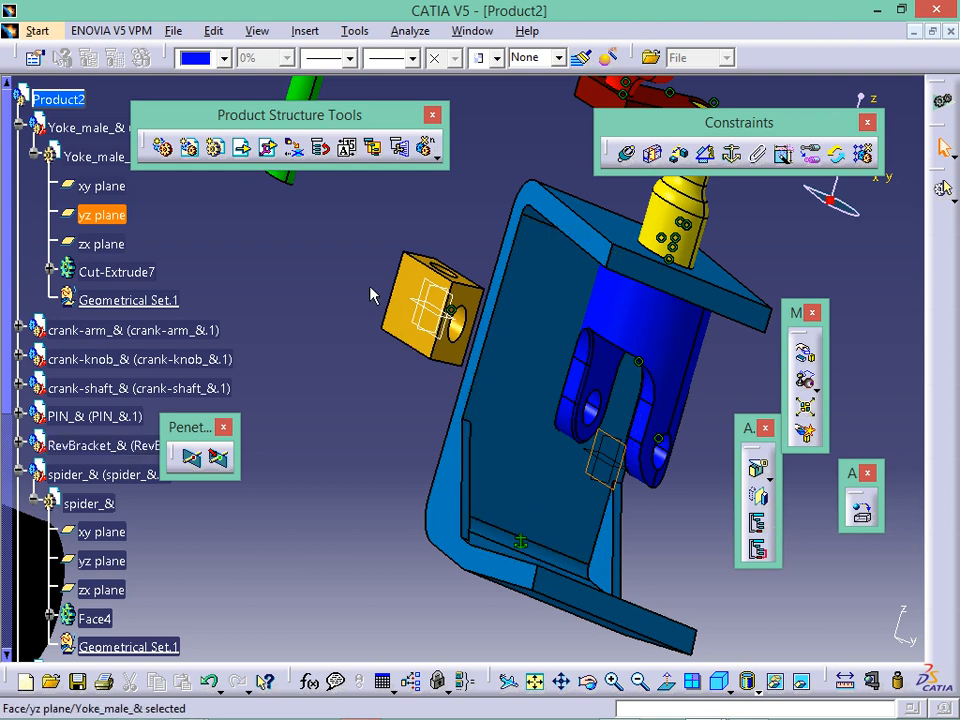
pyautogui.keyDown('ctrl'); pyautogui.click(443, 290); pyautogui.keyUp('ctrl')
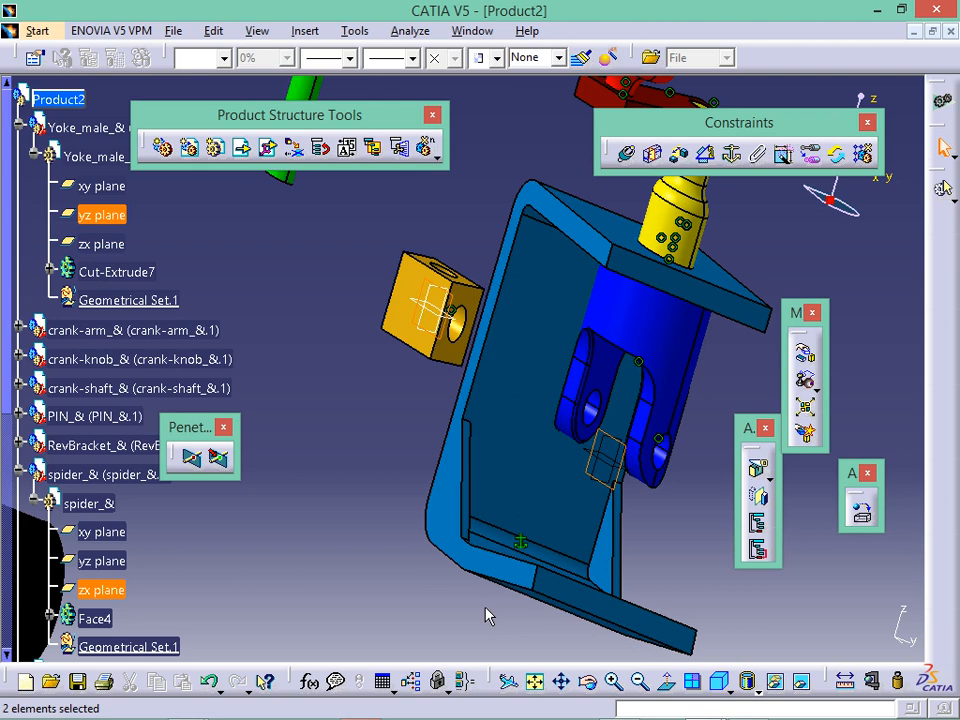
pyautogui.click(621, 460)
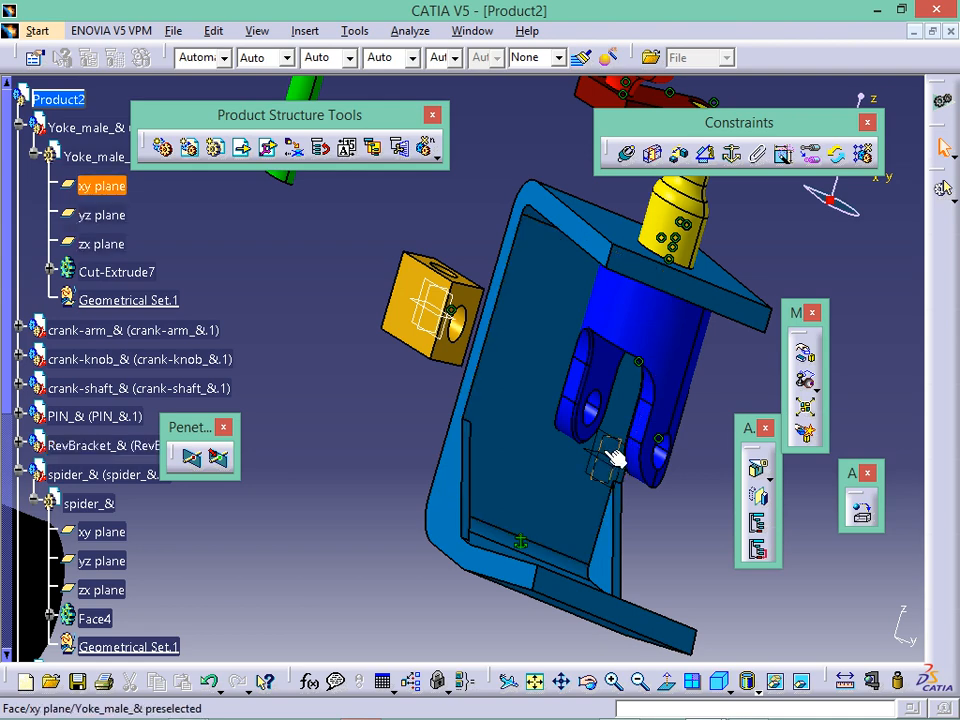
pyautogui.click(612, 455)
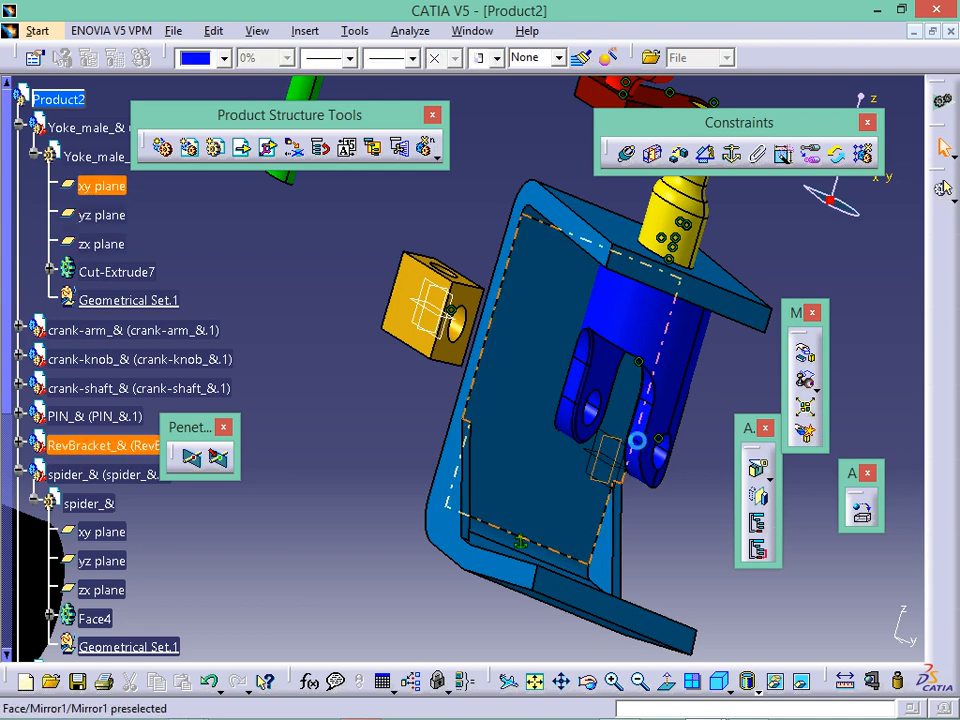
pyautogui.click(625, 153)
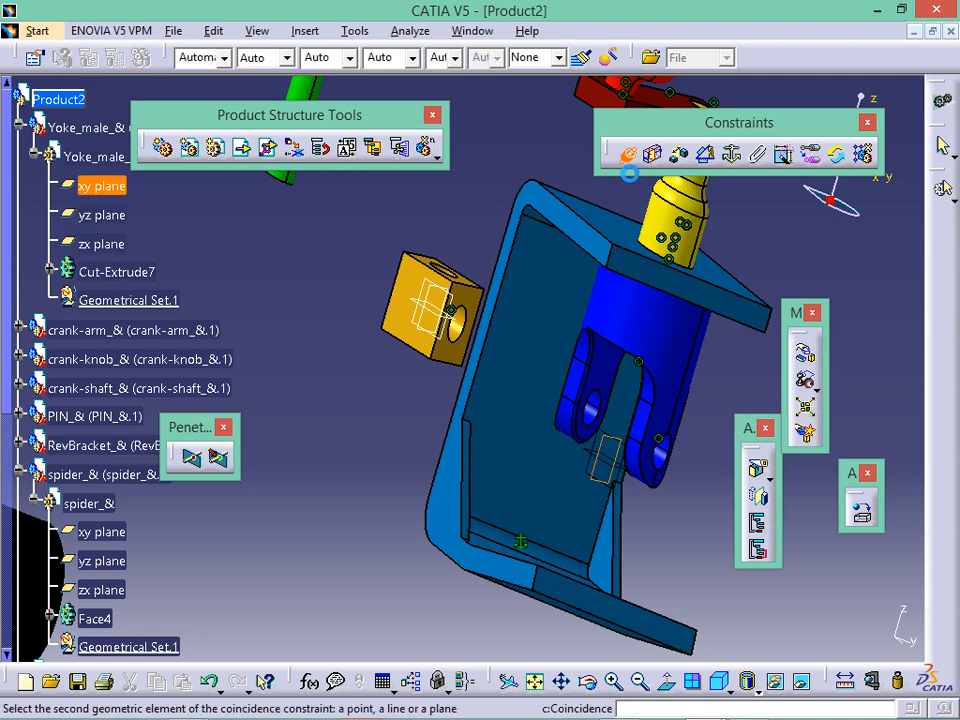
pyautogui.click(443, 300)
pyautogui.click(803, 627)
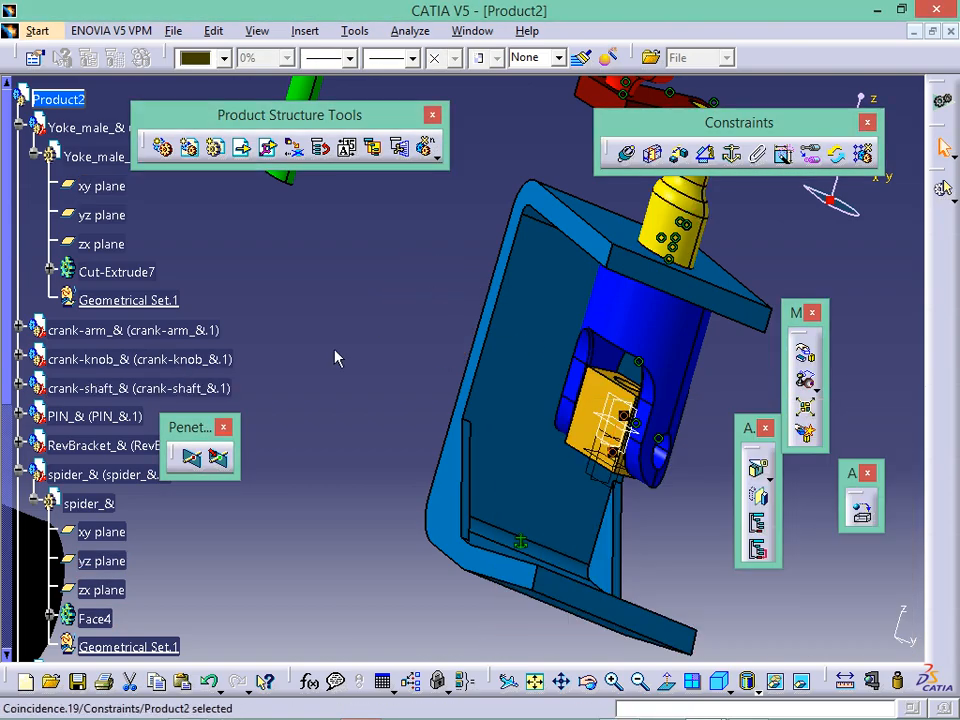
# Step: Try to constrain the pin to the male yoke's fork hole by making the pin's lengthwise surface line coincident with the hole's axis
pyautogui.moveTo(570, 422); pyautogui.dragTo(480, 594, button='middle')
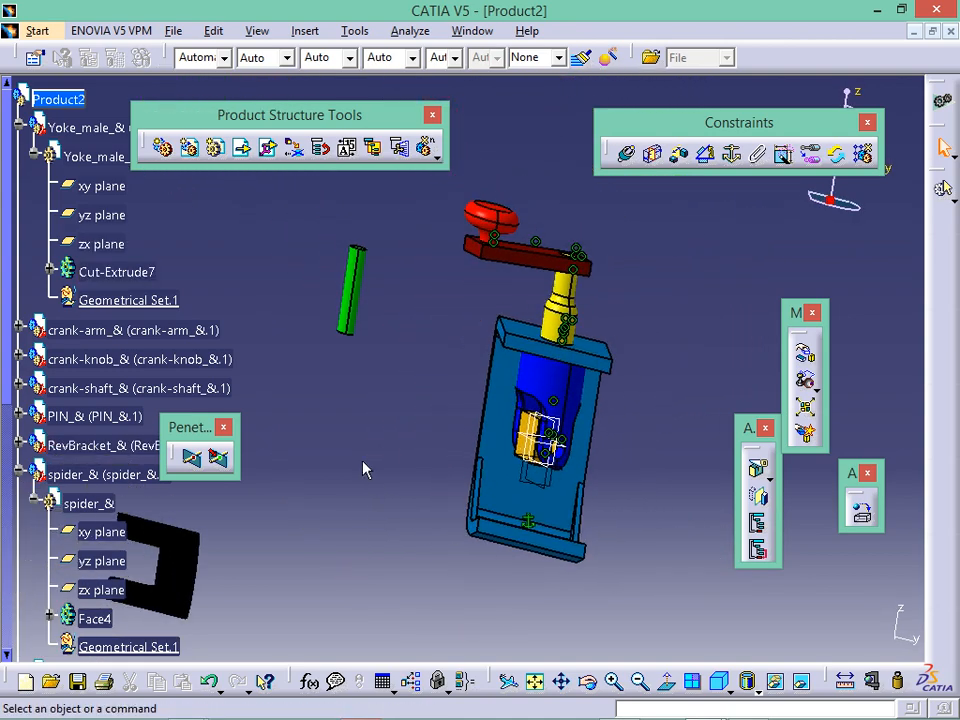
pyautogui.click(625, 155)
pyautogui.moveTo(366, 257); pyautogui.dragTo(352, 207, button='middle')
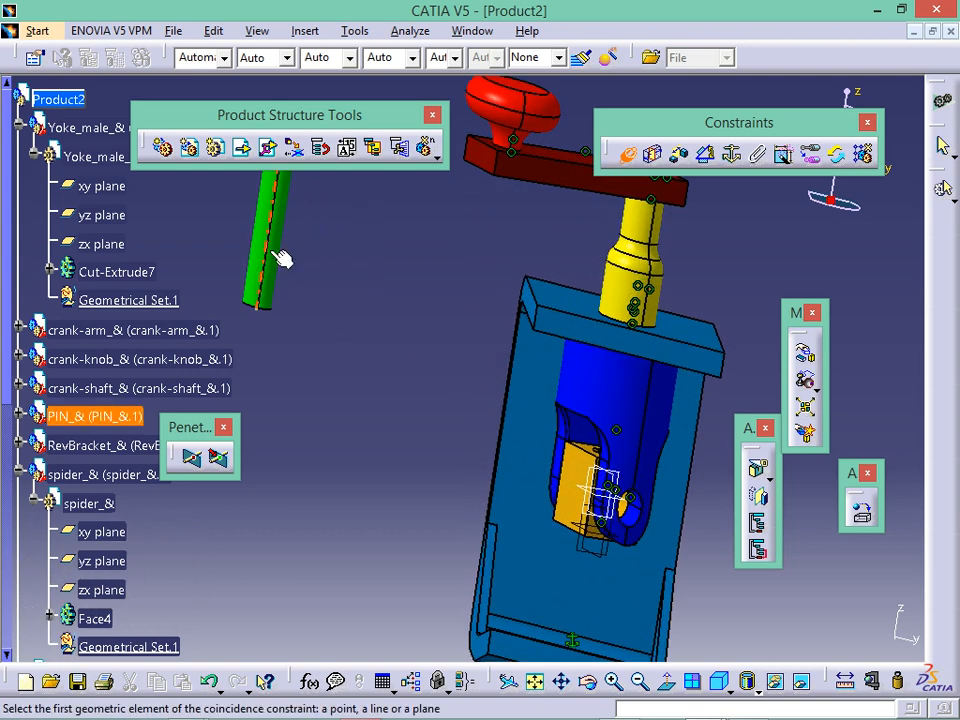
pyautogui.click(269, 249)
pyautogui.click(668, 273)
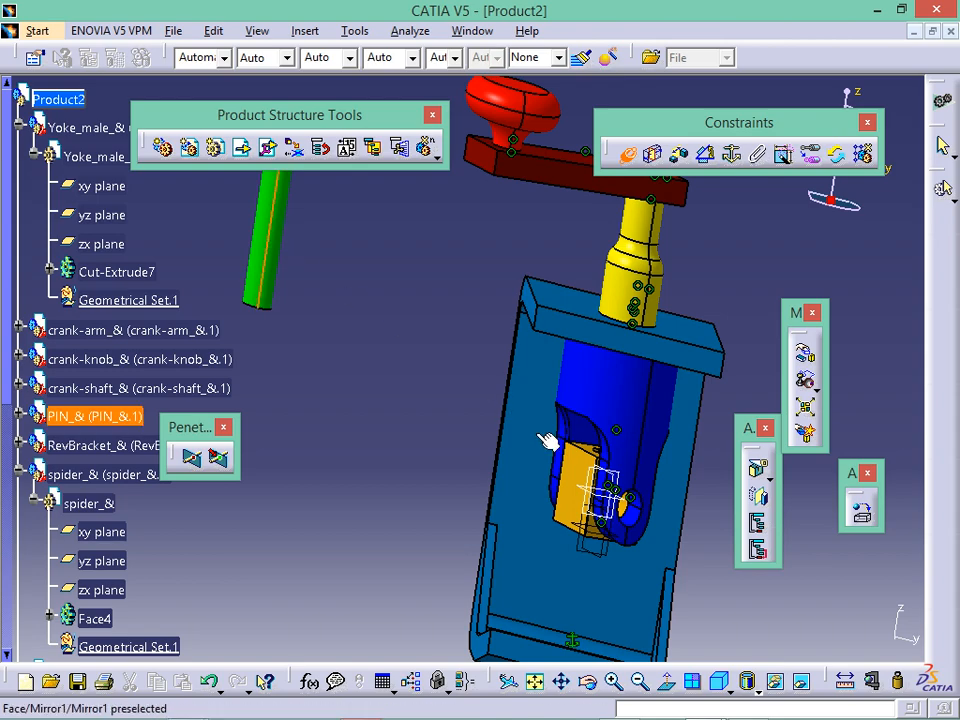
pyautogui.moveTo(465, 370); pyautogui.dragTo(416, 300, button='middle')
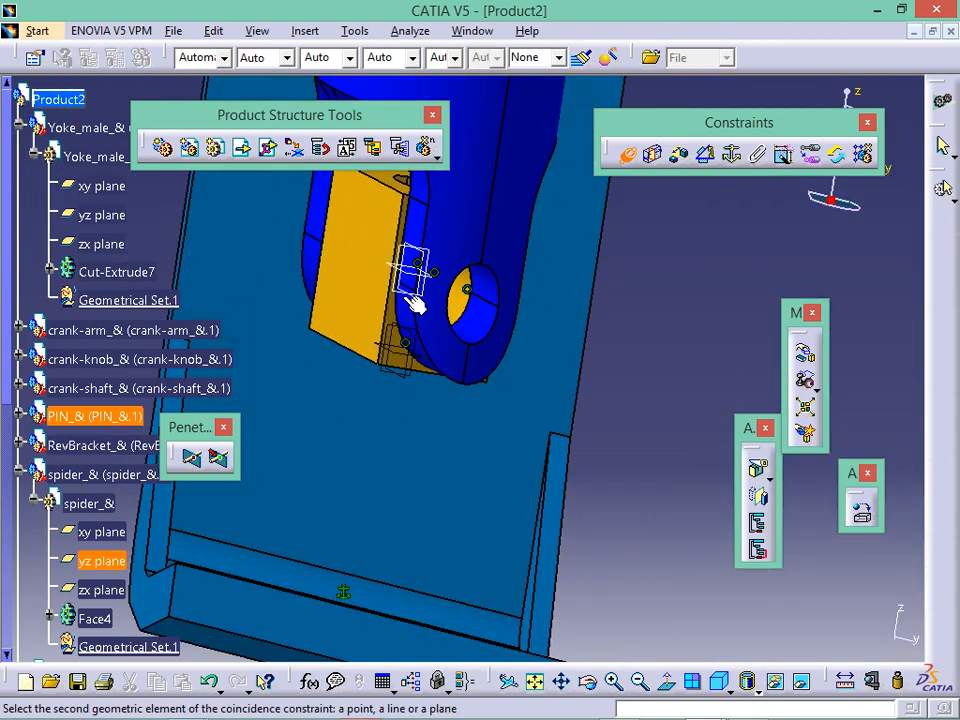
pyautogui.click(495, 332)
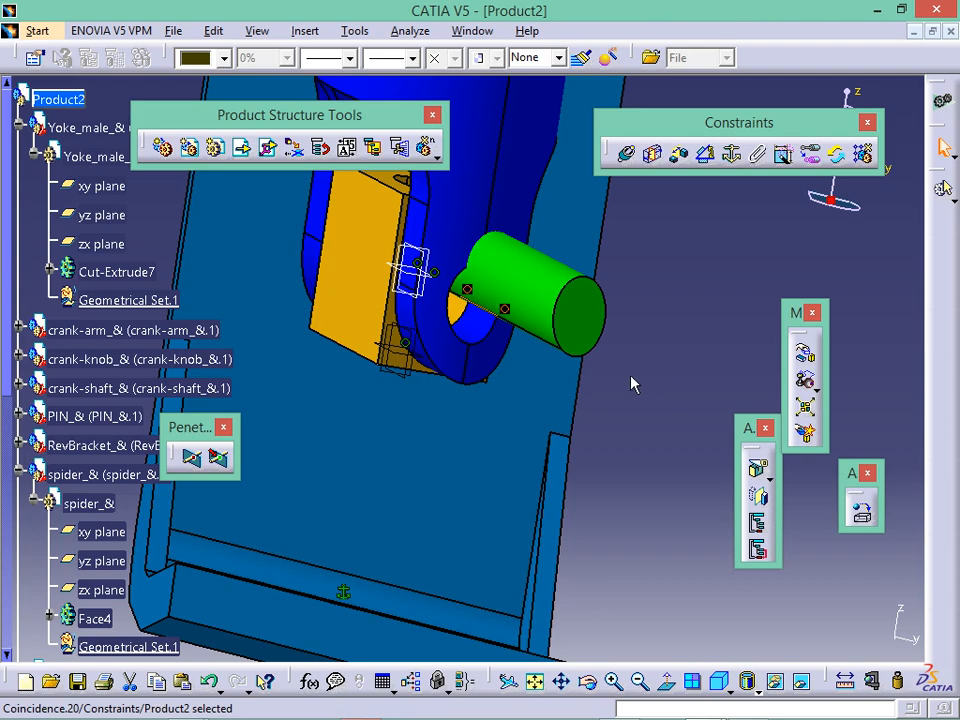
# Step: Move the pin out of the male yoke's fork with the compass so that it stands clear of the bracket
pyautogui.moveTo(635, 385); pyautogui.dragTo(656, 480, button='middle')
pyautogui.moveTo(495, 420); pyautogui.dragTo(480, 508, button='middle')
pyautogui.moveTo(448, 448); pyautogui.dragTo(365, 438, button='middle')
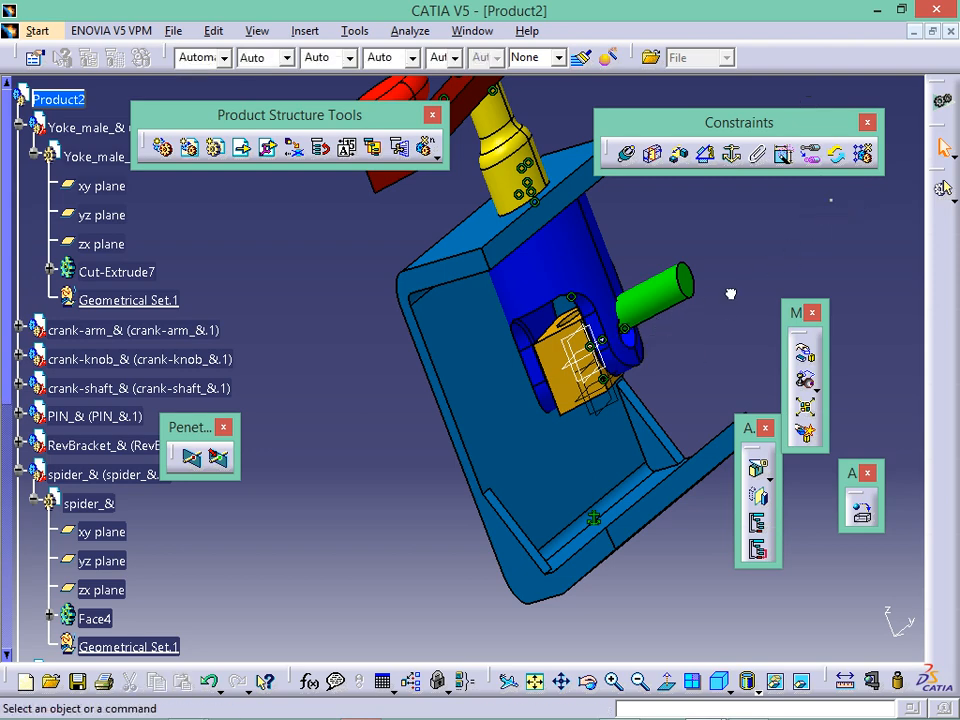
pyautogui.click(645, 308)
pyautogui.moveTo(645, 318); pyautogui.dragTo(866, 228)
pyautogui.moveTo(674, 342); pyautogui.dragTo(619, 405, button='middle')
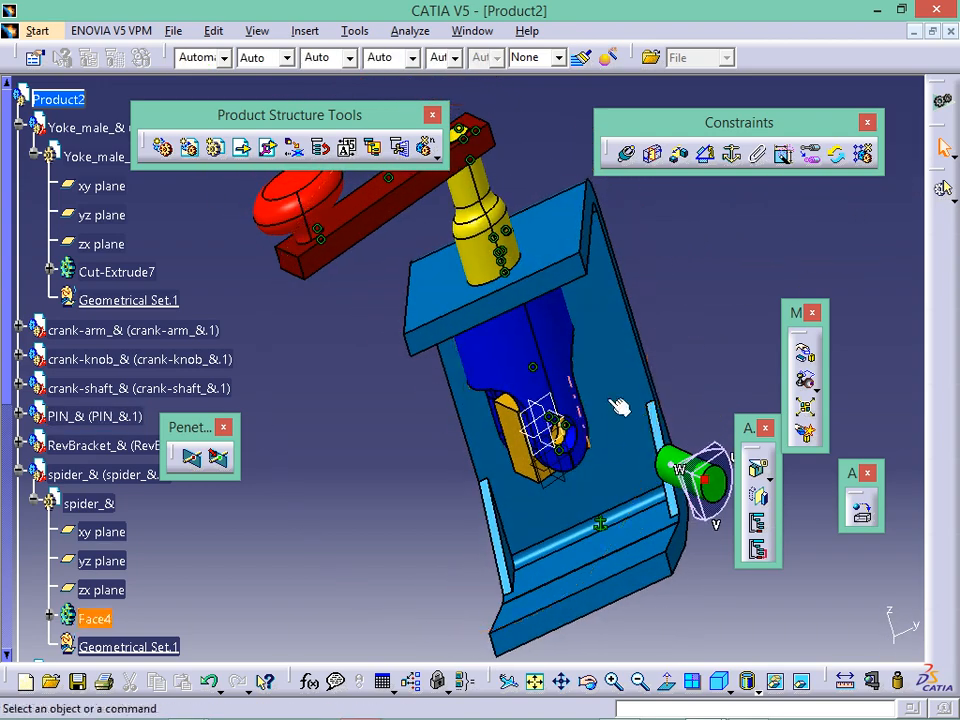
# Step: Make the pin's axis coincident with the axis of the spider's side hole
pyautogui.click(627, 155)
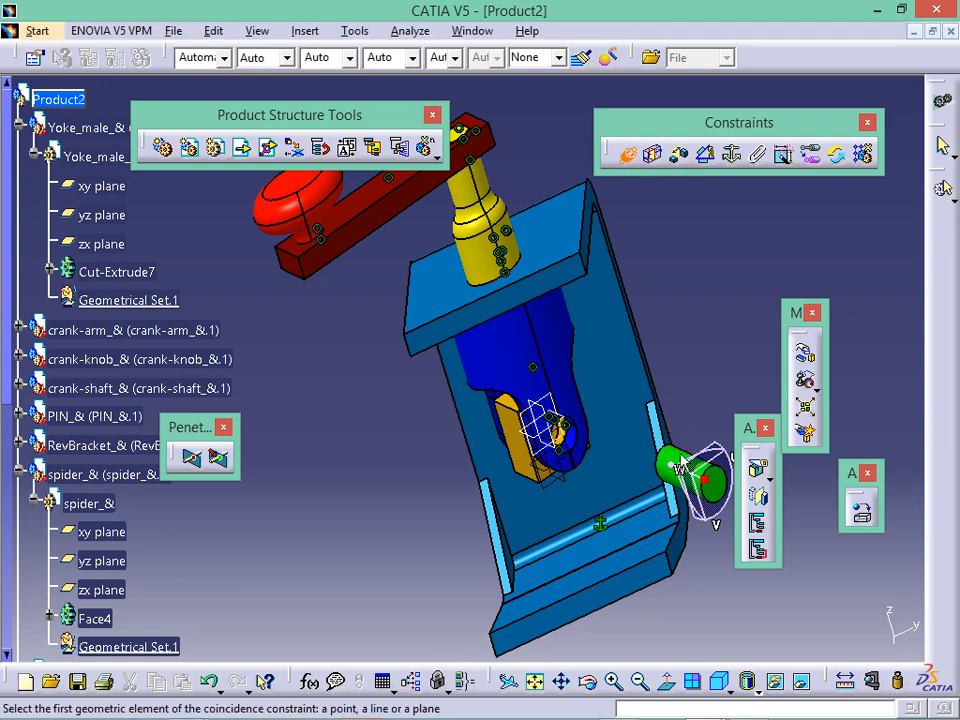
pyautogui.click(688, 470)
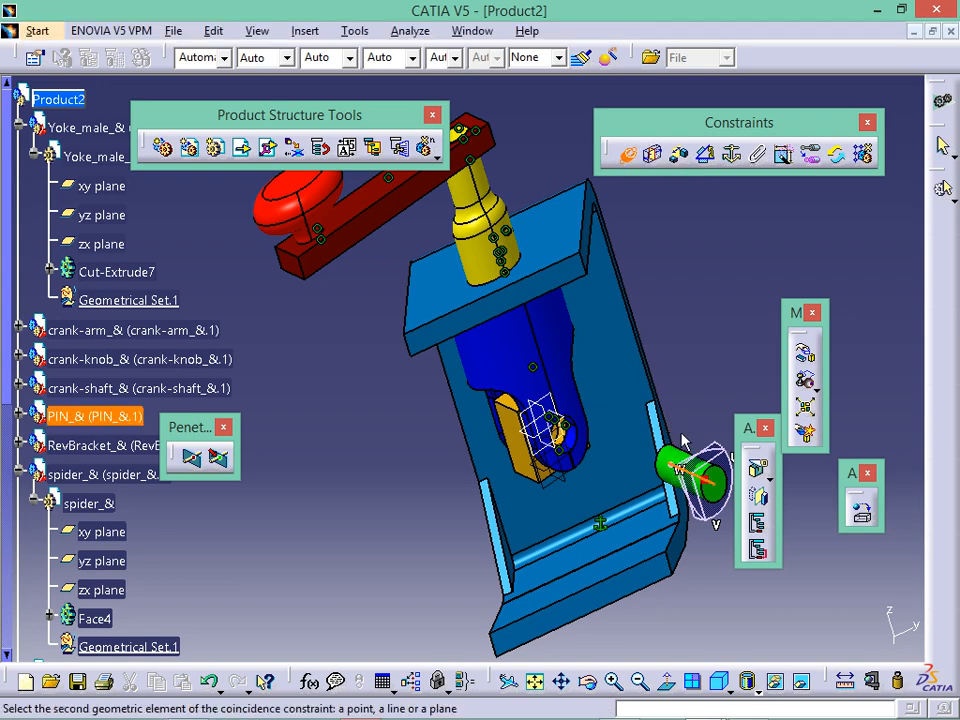
pyautogui.moveTo(684, 441); pyautogui.dragTo(642, 415, button='middle')
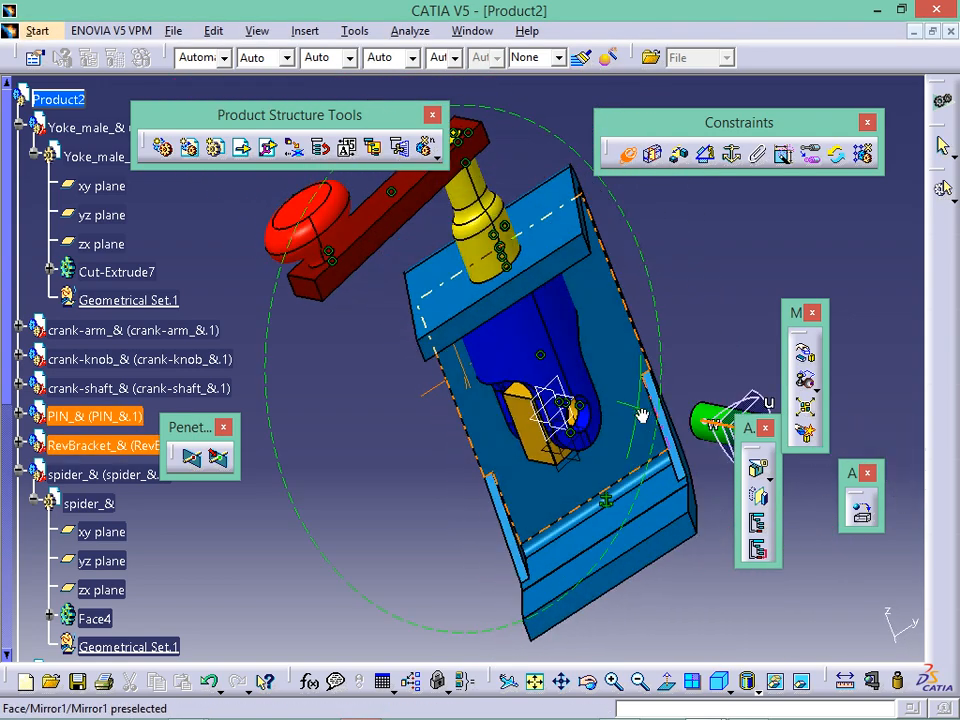
pyautogui.moveTo(564, 414); pyautogui.dragTo(407, 452, button='middle')
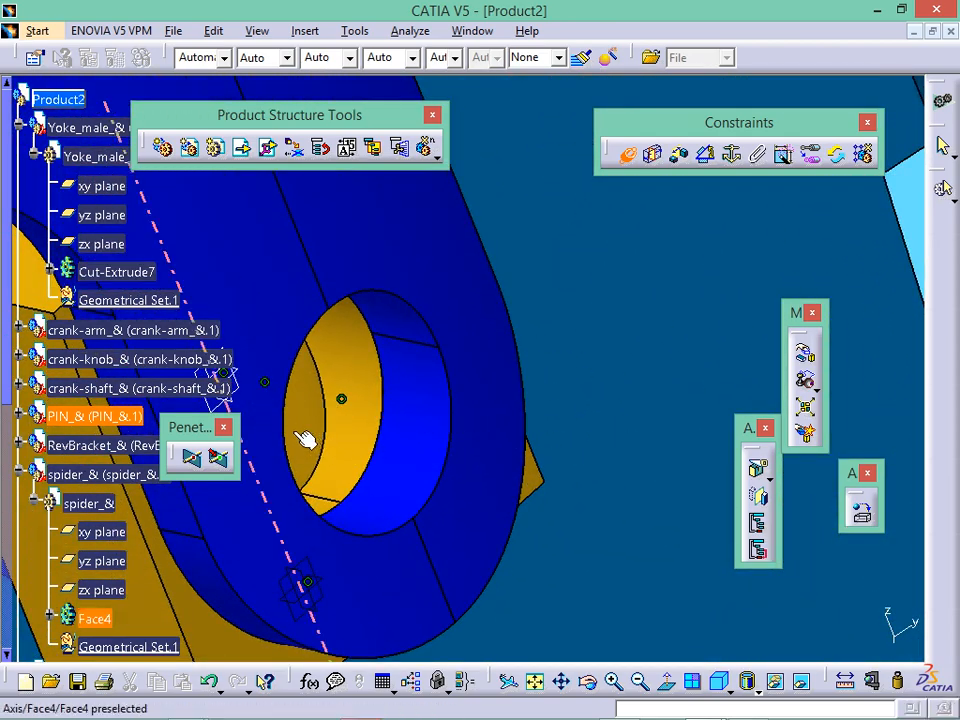
pyautogui.click(360, 461)
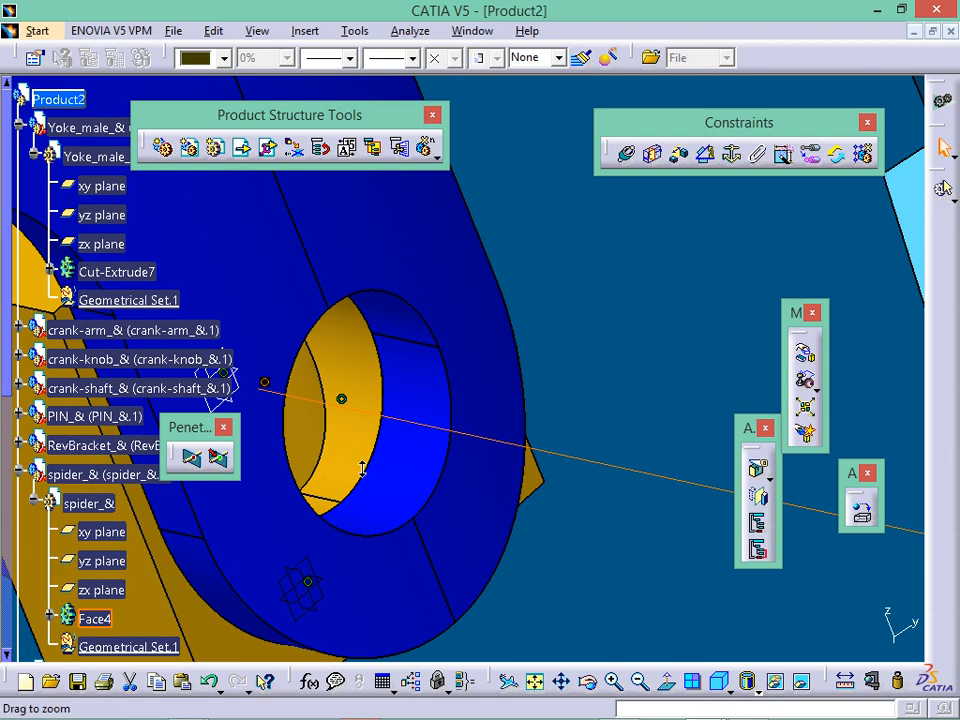
pyautogui.moveTo(362, 468); pyautogui.dragTo(388, 540, button='middle')
pyautogui.click(718, 304)
# Step: Slide the pin with the compass along the hole axis through the male yoke's fork and into the spider
pyautogui.moveTo(581, 380); pyautogui.dragTo(797, 281, button='middle')
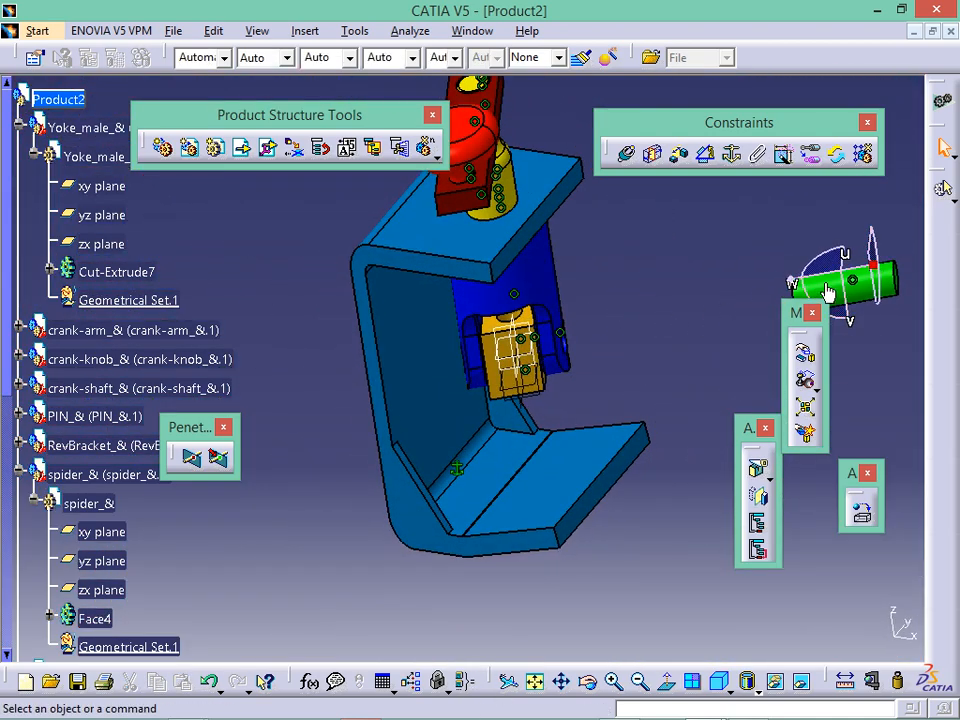
pyautogui.click(870, 284)
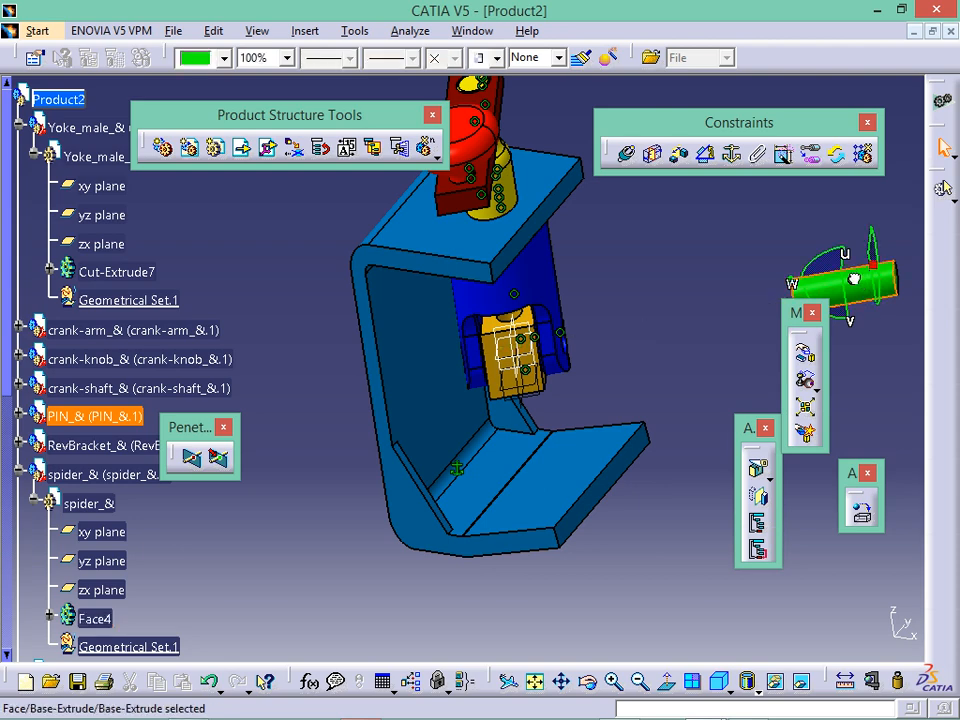
pyautogui.moveTo(853, 279); pyautogui.dragTo(740, 333)
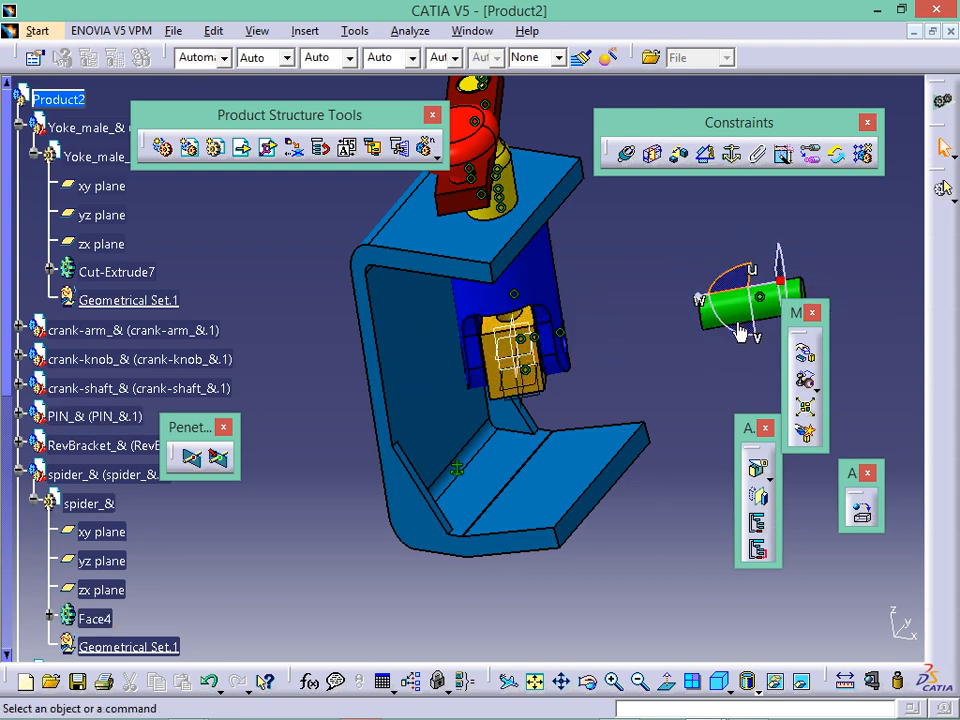
pyautogui.moveTo(754, 242); pyautogui.dragTo(732, 284, button='middle')
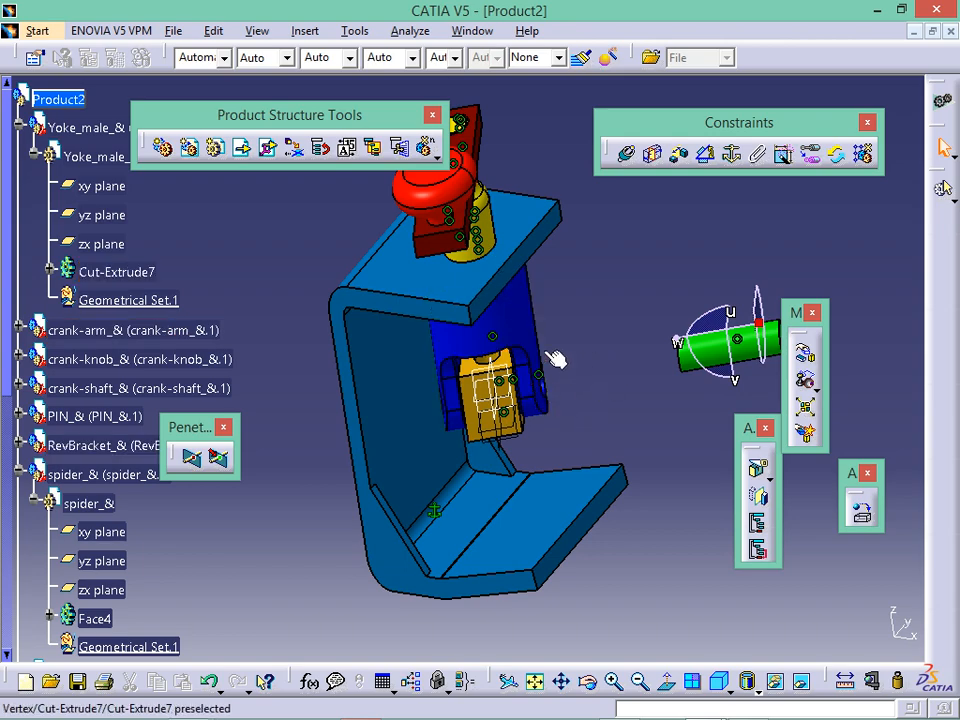
pyautogui.keyDown('ctrl'); pyautogui.moveTo(550, 355); pyautogui.dragTo(493, 360, button='middle'); pyautogui.keyUp('ctrl')
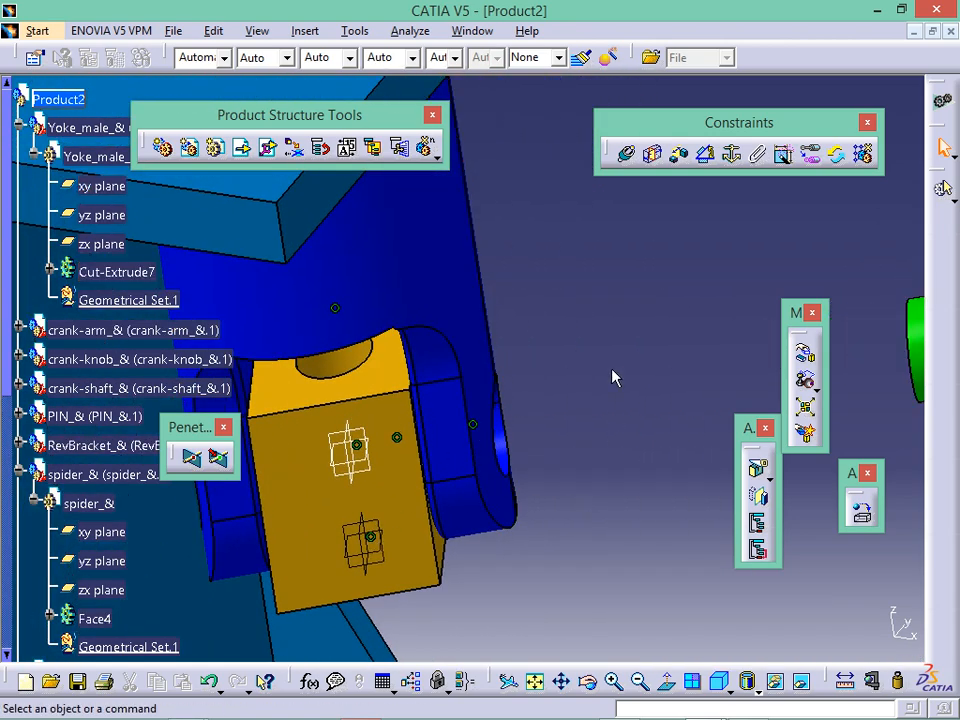
pyautogui.keyDown('ctrl'); pyautogui.moveTo(613, 377); pyautogui.dragTo(655, 470, button='middle'); pyautogui.keyUp('ctrl')
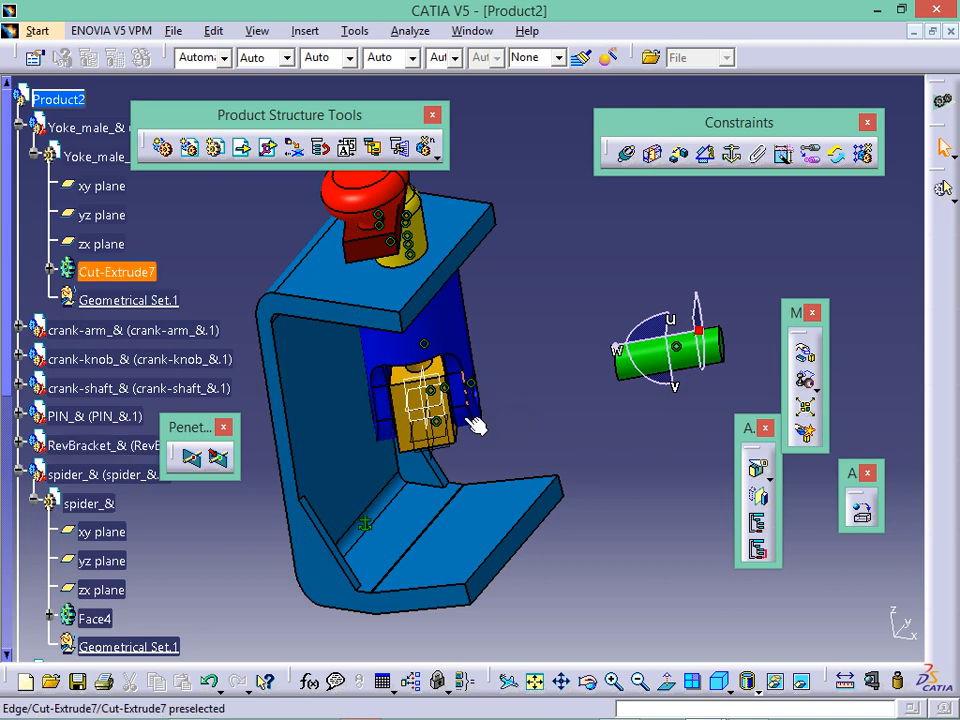
pyautogui.click(656, 373)
pyautogui.moveTo(646, 350); pyautogui.dragTo(422, 400)
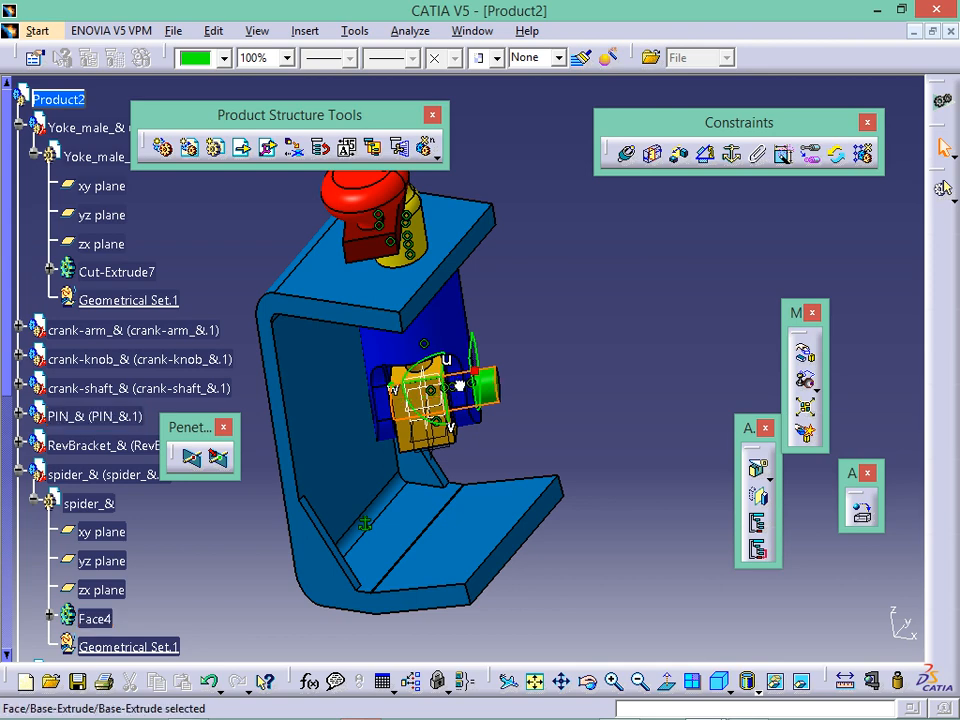
# Step: Slide the pin with the compass along its axis clear of the male yoke and show its xy, yz and zx planes
pyautogui.moveTo(460, 385); pyautogui.dragTo(600, 388)
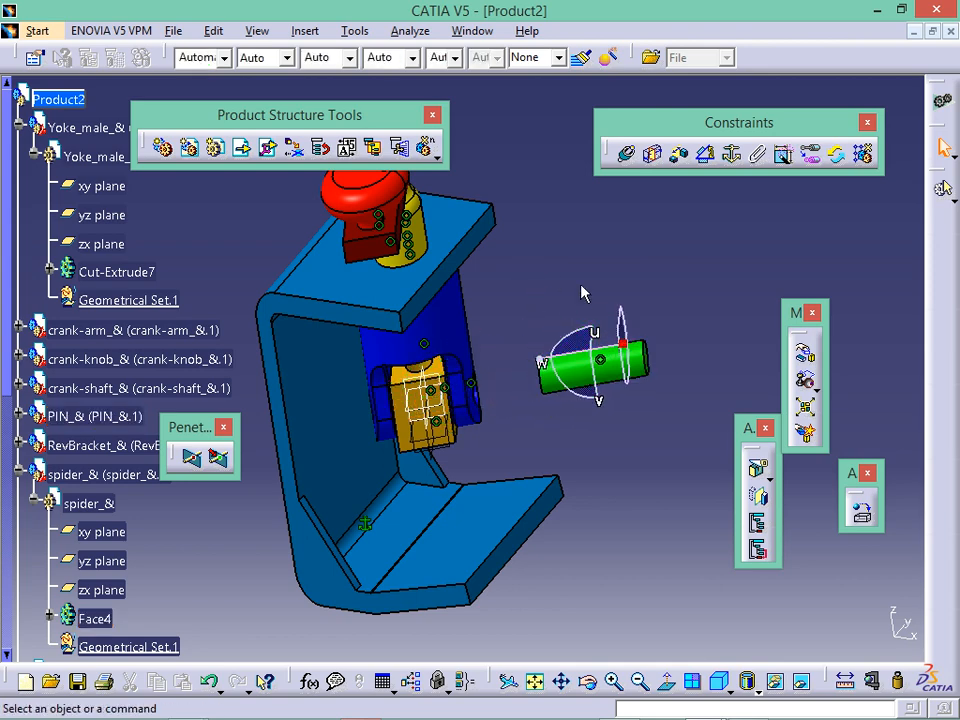
pyautogui.click(640, 381)
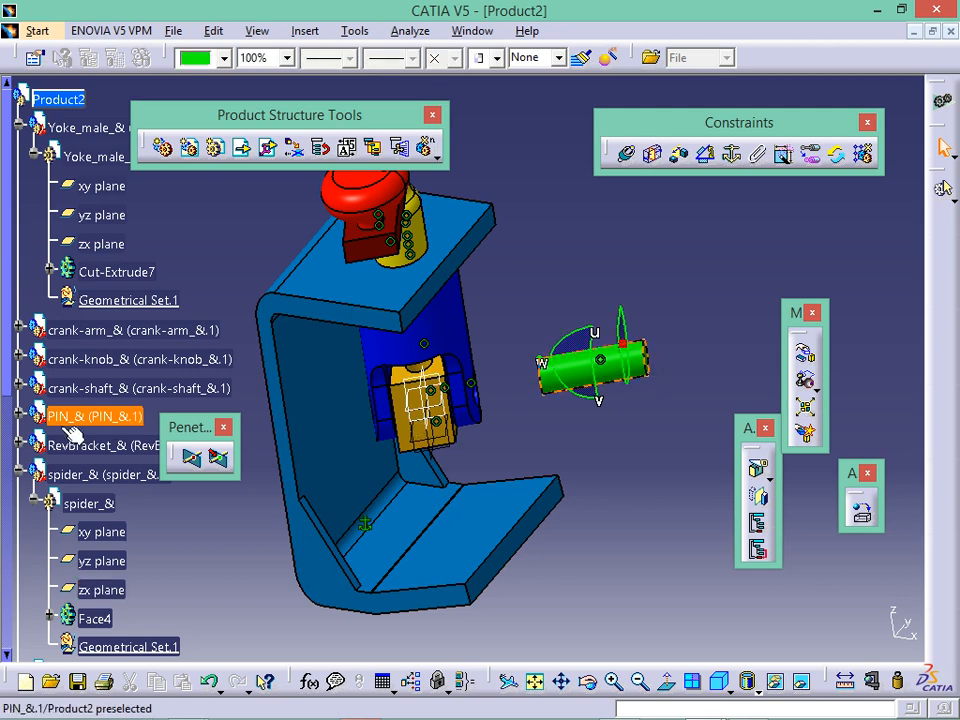
pyautogui.click(11, 418)
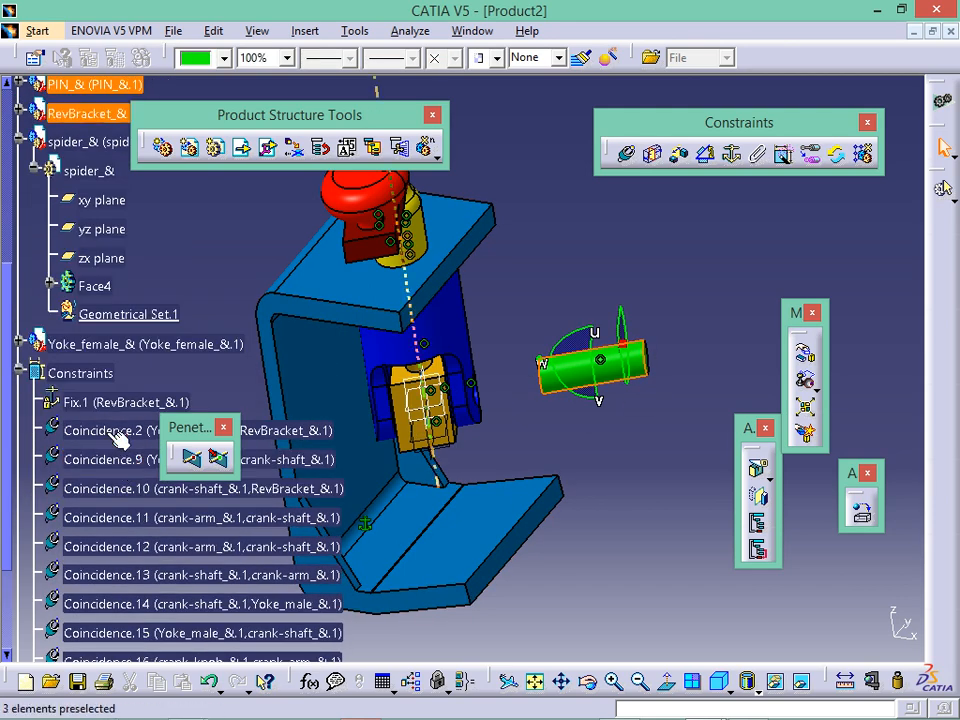
pyautogui.scroll(2, 118, 437)
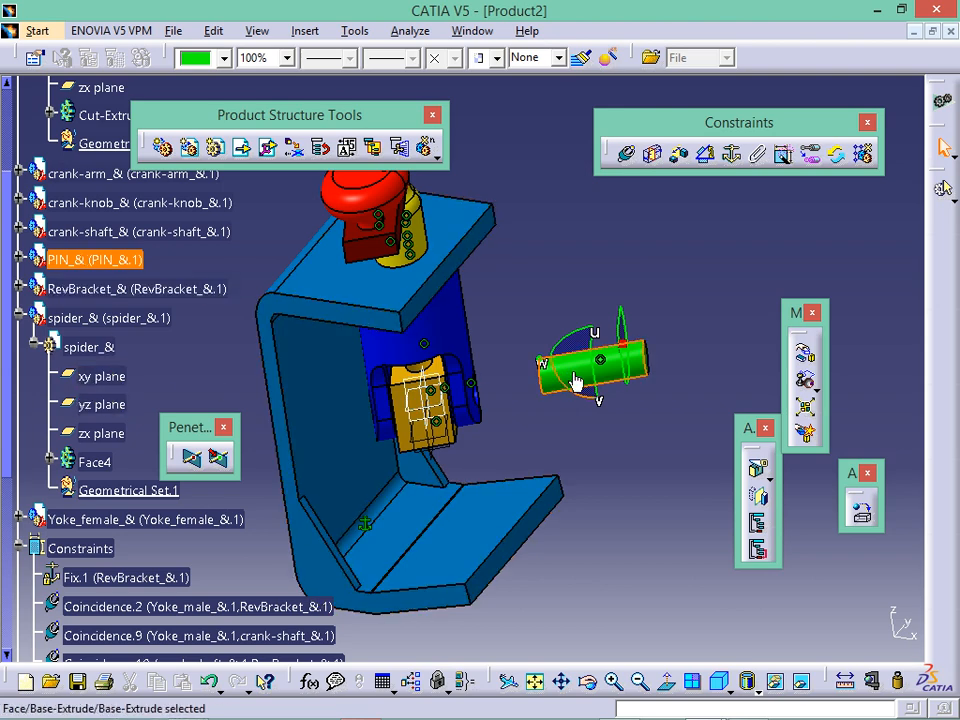
pyautogui.click(658, 371)
pyautogui.click(648, 368)
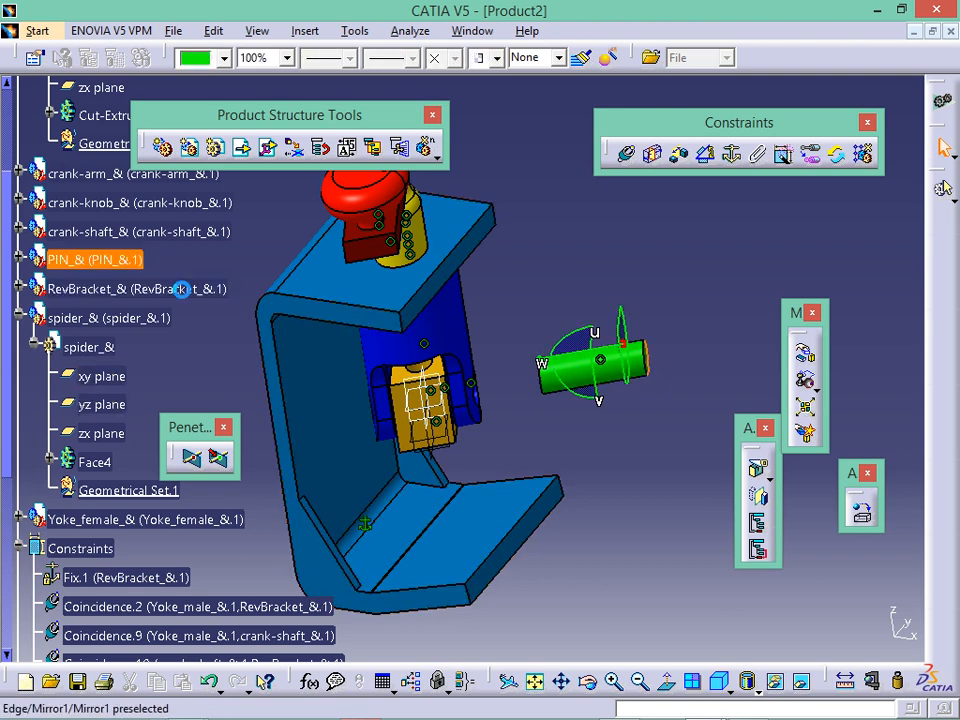
pyautogui.click(20, 259)
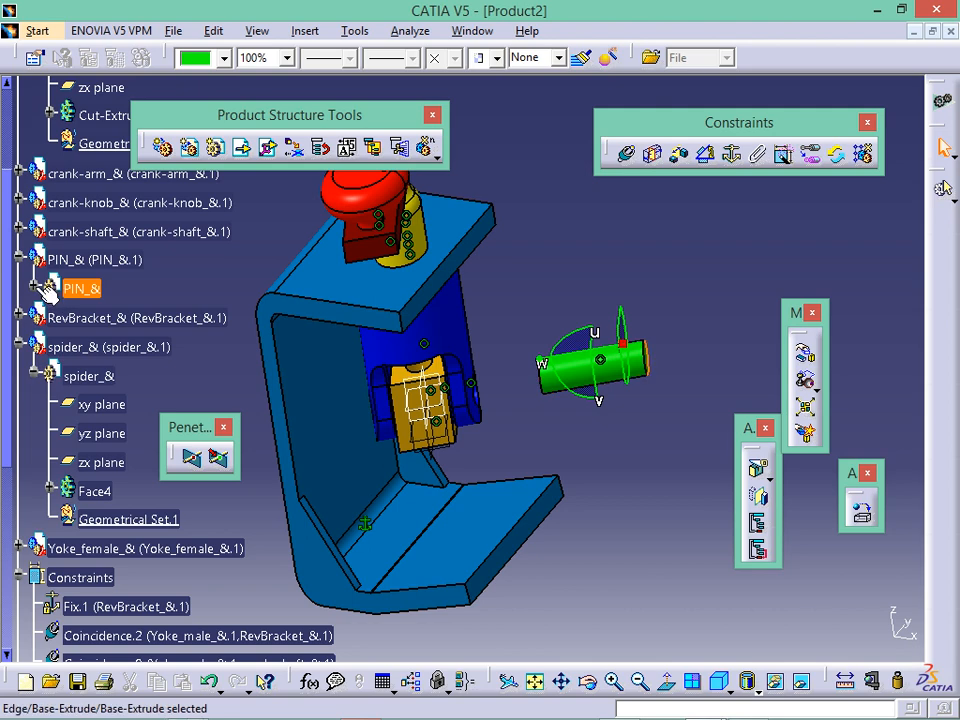
pyautogui.doubleClick(40, 288)
pyautogui.click(100, 320)
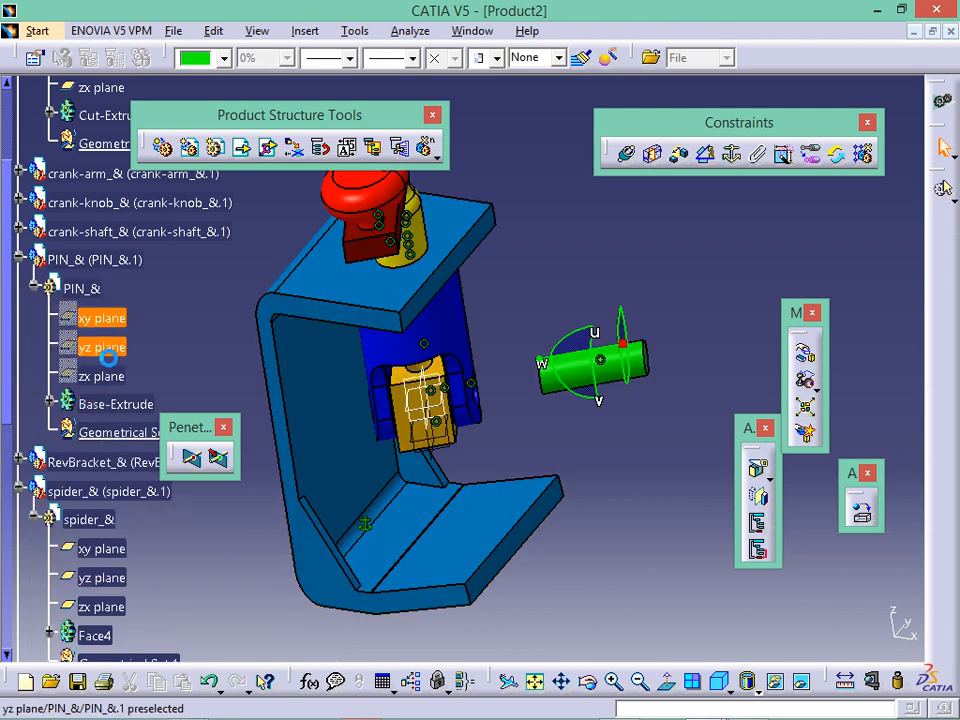
pyautogui.keyDown('shift'); pyautogui.click(101, 376); pyautogui.keyUp('shift')
pyautogui.rightClick(101, 383)
pyautogui.click(140, 442)
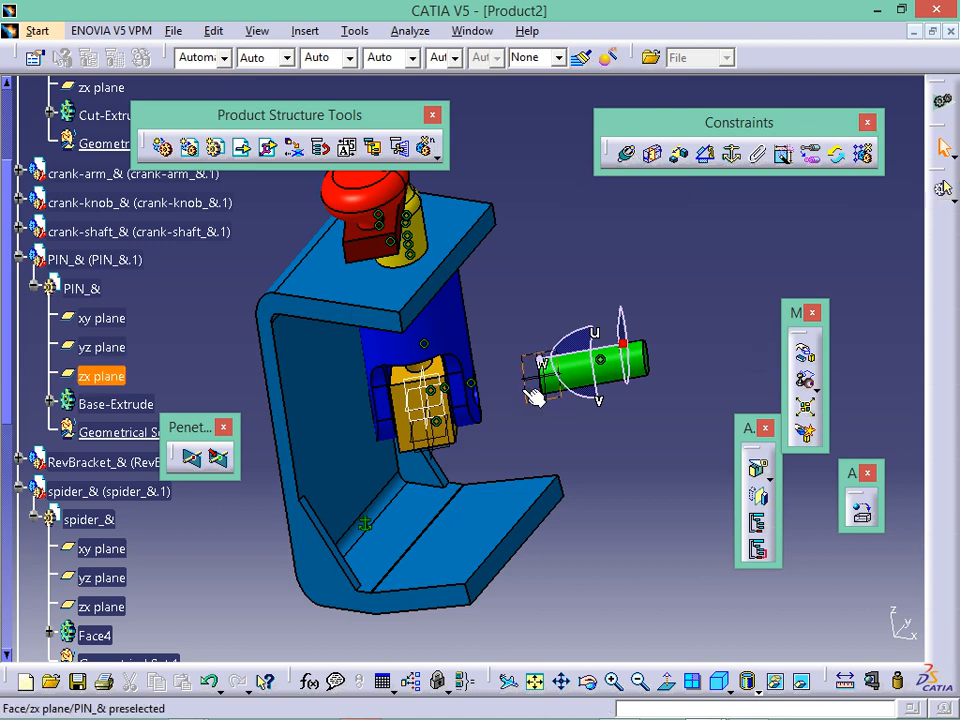
# Step: Activate the pin component and measure the pin's length between its two flat end faces
pyautogui.moveTo(585, 372); pyautogui.dragTo(609, 357, button='middle')
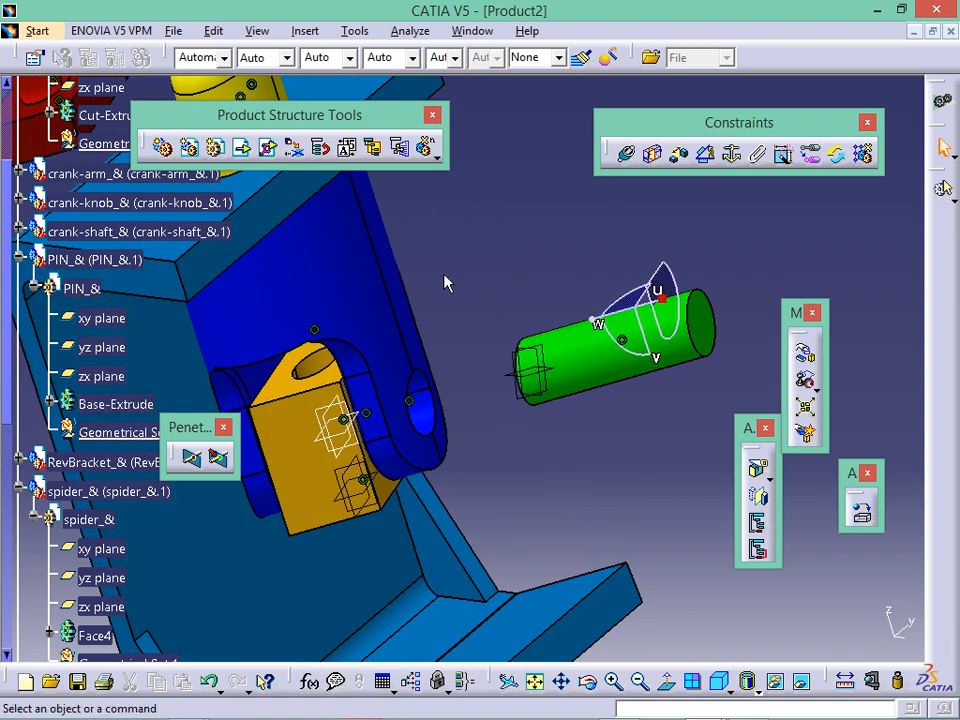
pyautogui.click(612, 356)
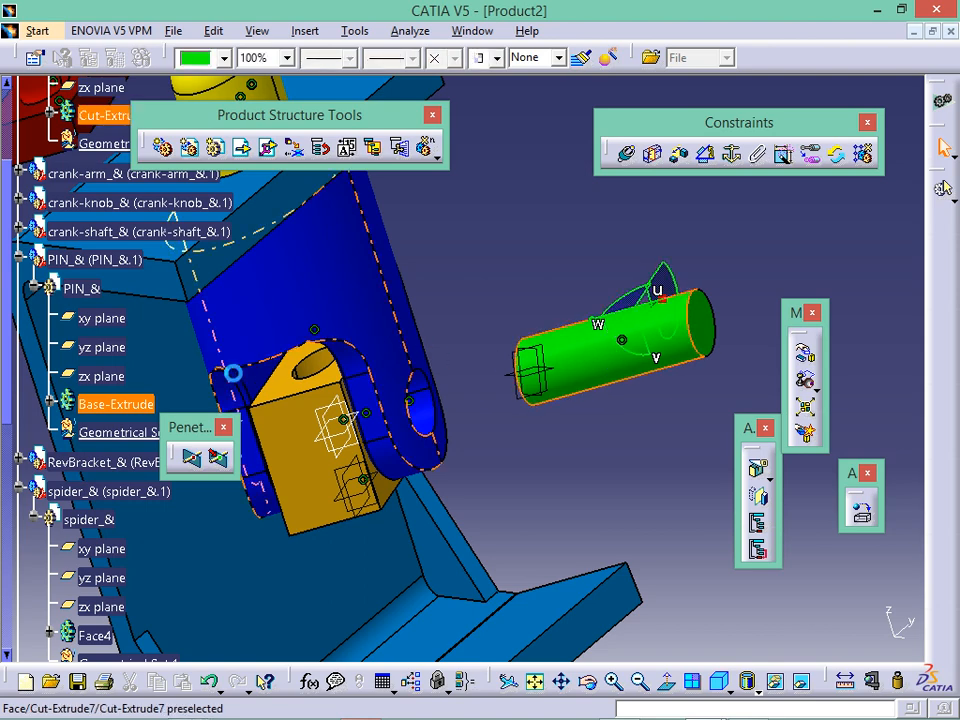
pyautogui.click(78, 274)
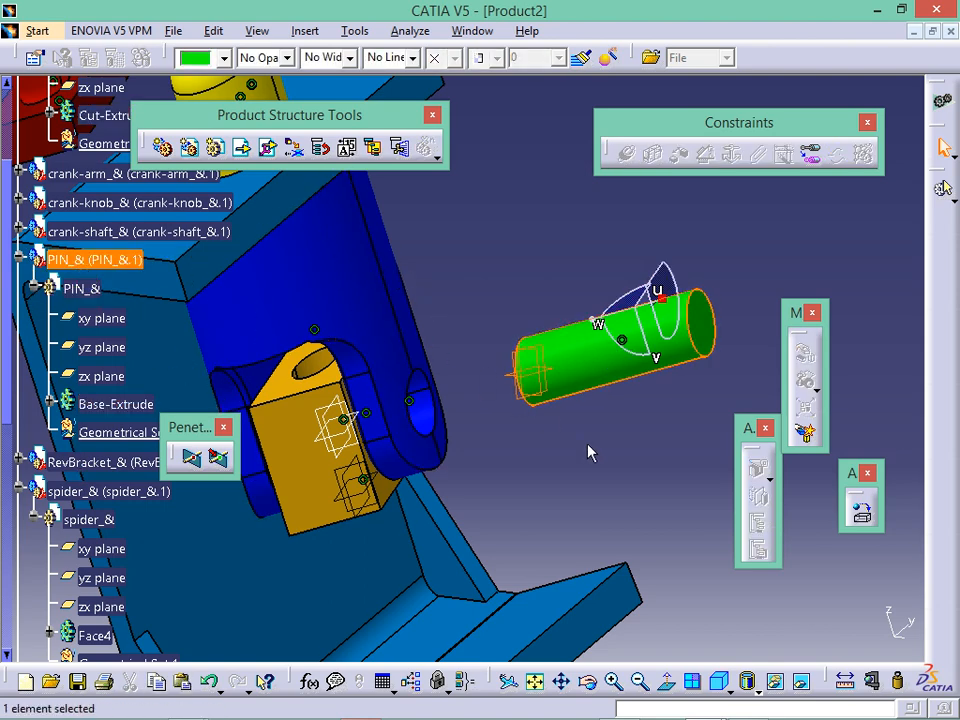
pyautogui.click(845, 681)
pyautogui.moveTo(750, 310); pyautogui.dragTo(738, 496)
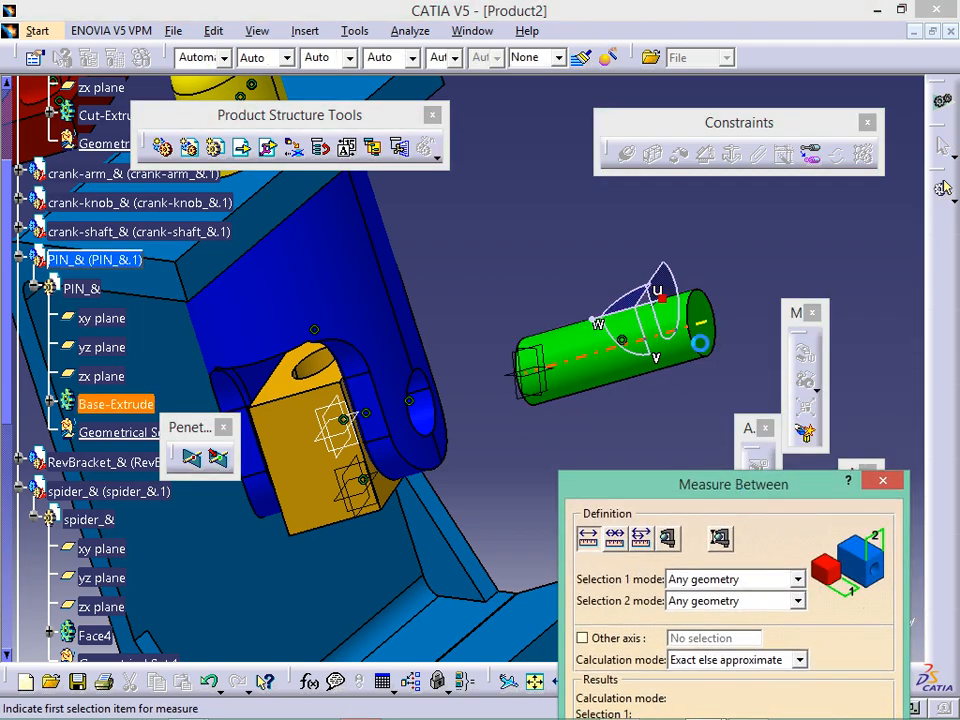
pyautogui.click(615, 365)
pyautogui.moveTo(615, 365); pyautogui.dragTo(775, 297, button='middle')
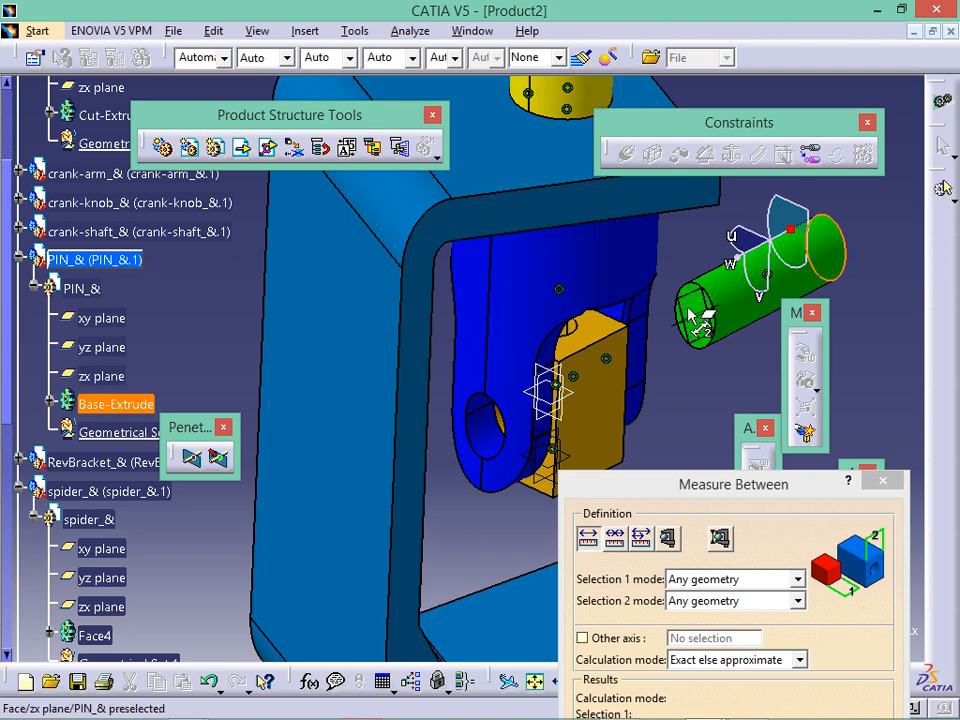
pyautogui.keyDown('ctrl'); pyautogui.moveTo(688, 307); pyautogui.dragTo(684, 221, button='middle'); pyautogui.keyUp('ctrl')
pyautogui.moveTo(662, 268); pyautogui.dragTo(326, 301, button='middle')
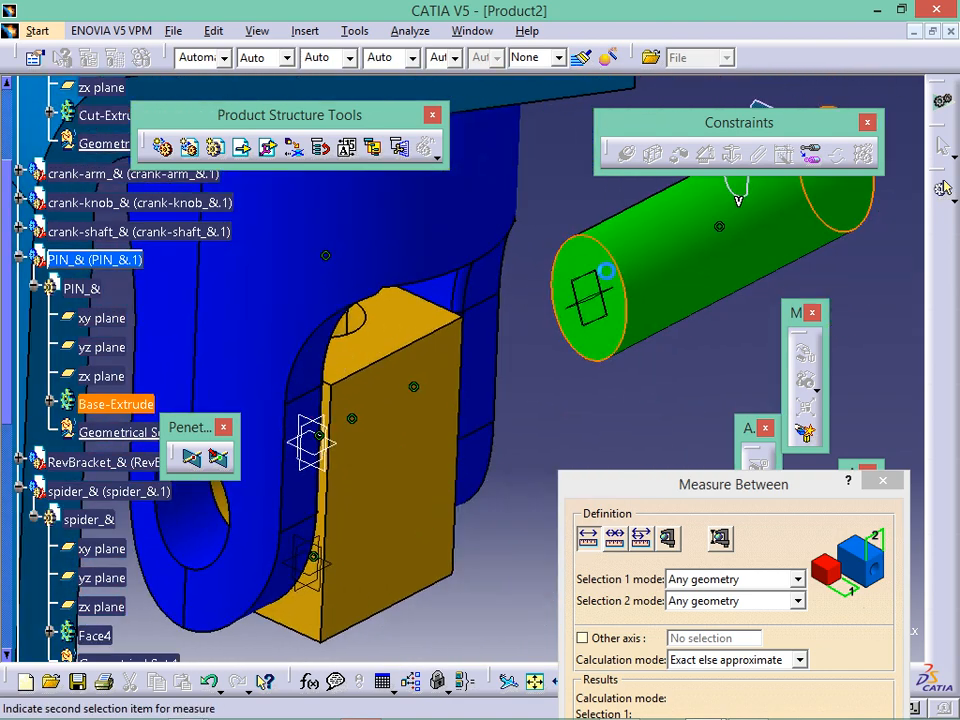
pyautogui.click(565, 277)
pyautogui.keyDown('ctrl'); pyautogui.moveTo(662, 256); pyautogui.dragTo(536, 100, button='middle'); pyautogui.keyUp('ctrl')
pyautogui.moveTo(600, 330); pyautogui.dragTo(514, 321, button='middle')
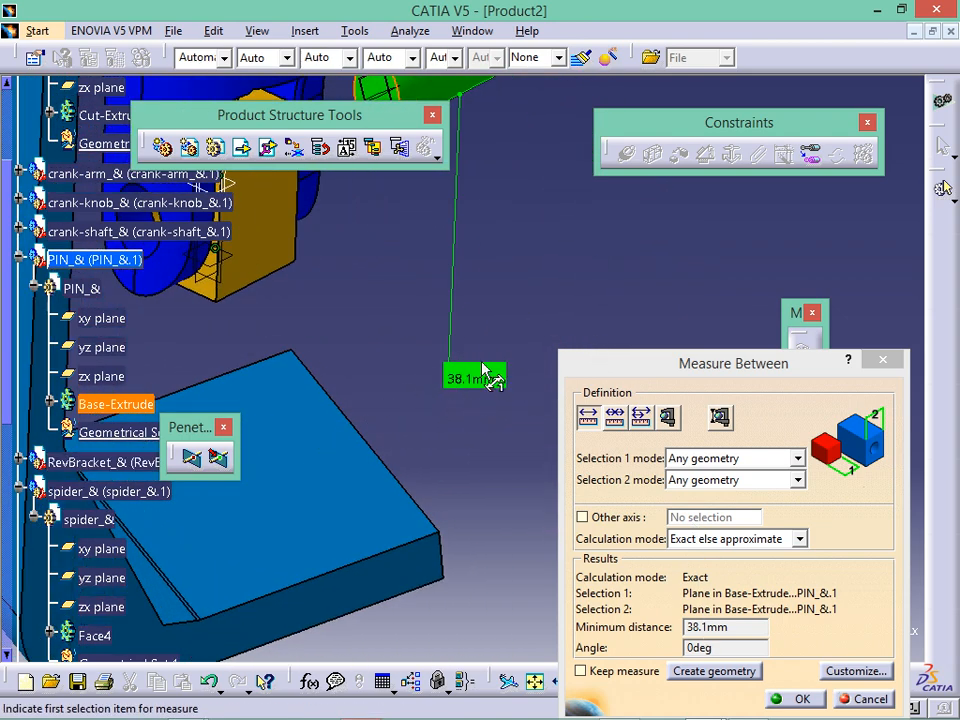
pyautogui.moveTo(455, 219); pyautogui.dragTo(450, 399, button='middle')
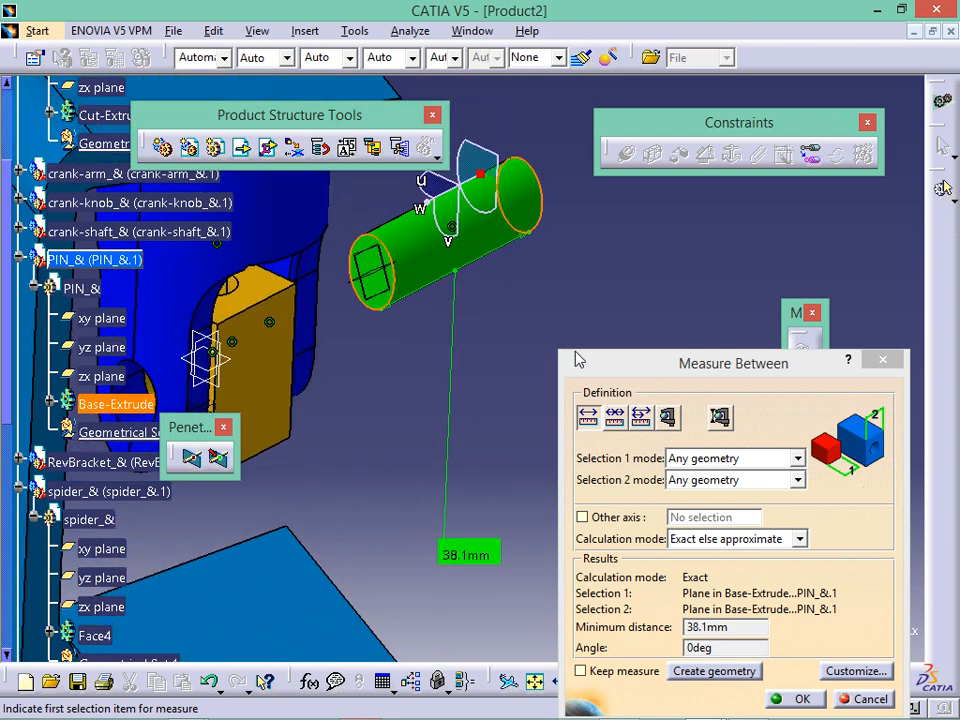
pyautogui.press('Escape')
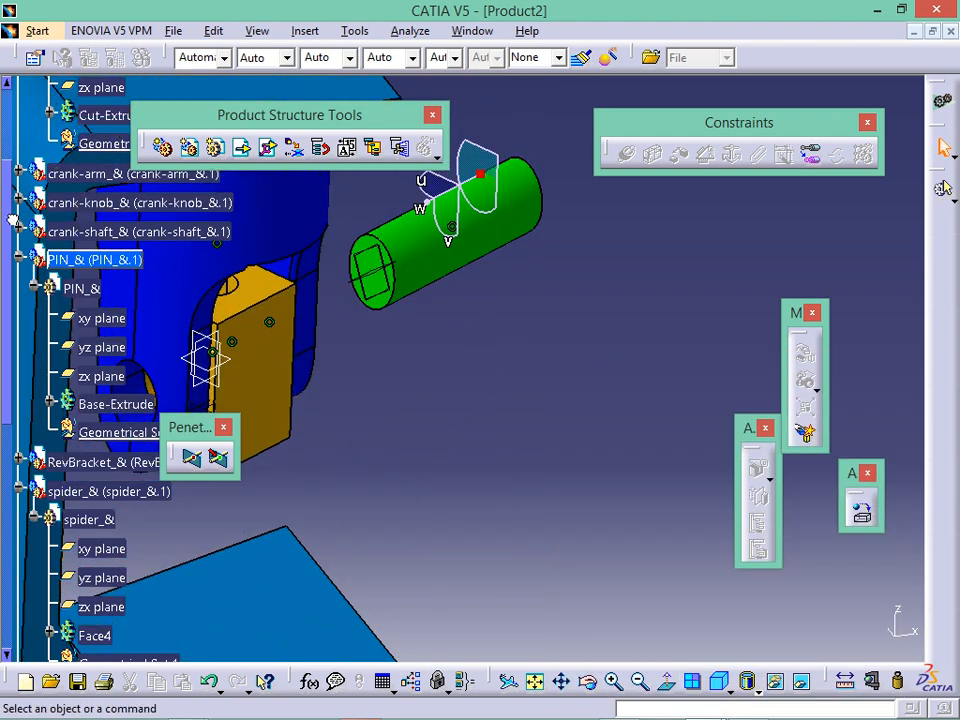
pyautogui.scroll(3, 60, 180)
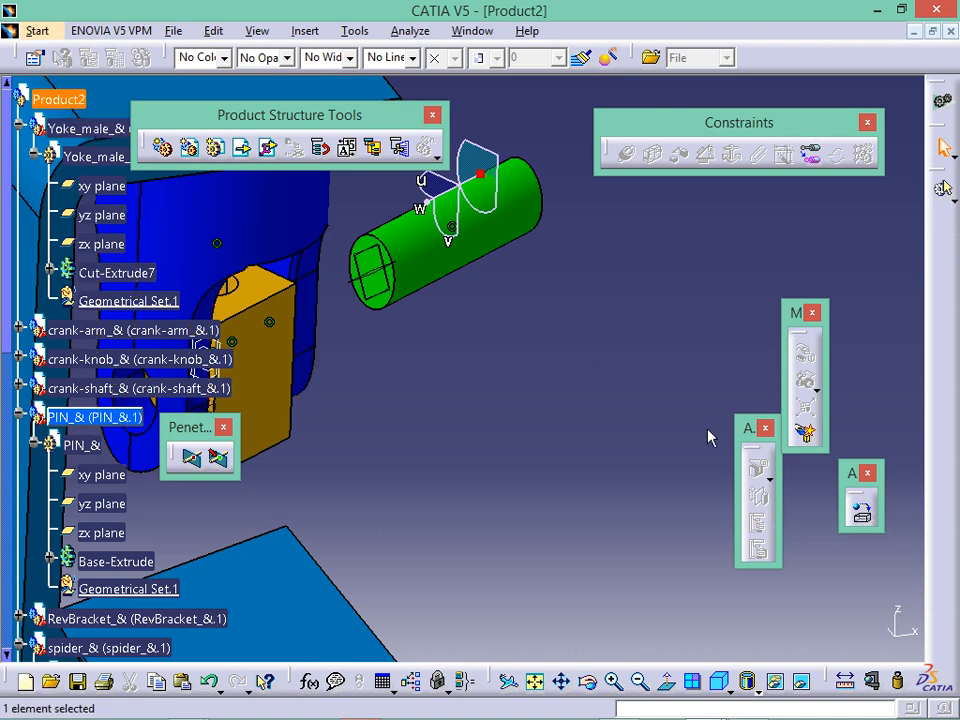
pyautogui.moveTo(492, 354); pyautogui.dragTo(589, 398, button='middle')
pyautogui.click(62, 100)
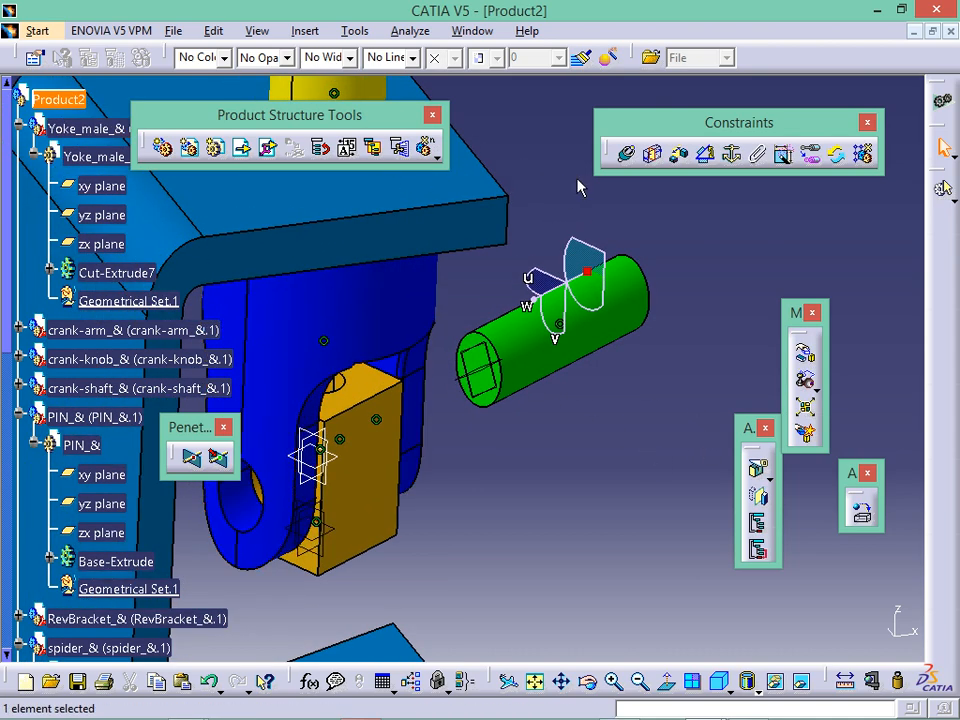
pyautogui.click(678, 160)
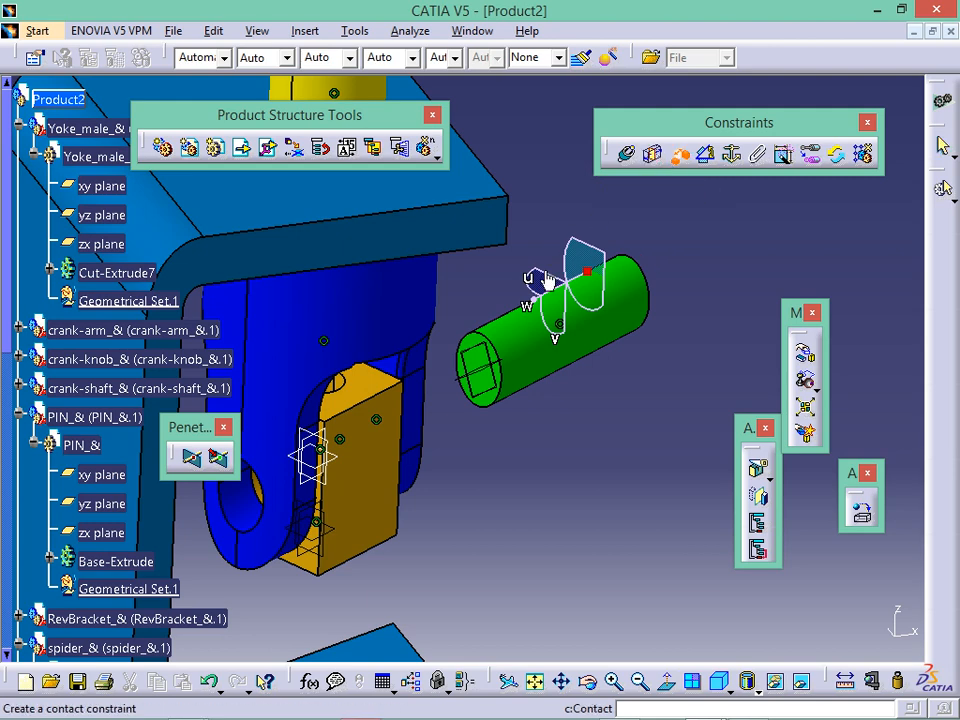
pyautogui.moveTo(479, 352); pyautogui.dragTo(473, 246, button='middle')
pyautogui.click(482, 316)
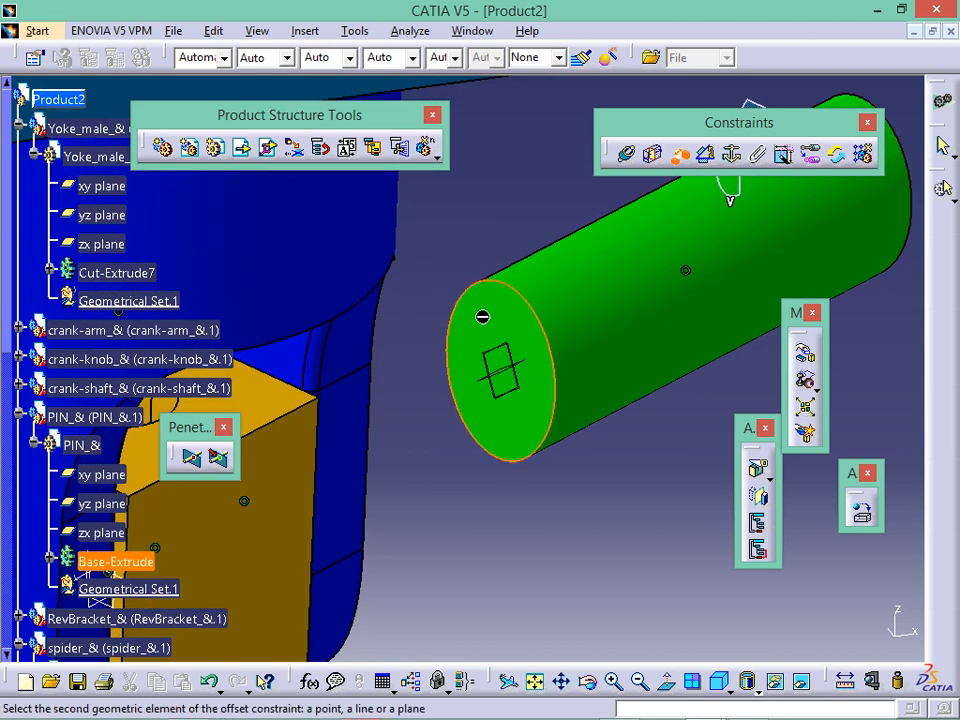
pyautogui.moveTo(482, 316); pyautogui.dragTo(516, 318, button='middle')
pyautogui.moveTo(245, 430); pyautogui.dragTo(616, 314, button='middle')
pyautogui.moveTo(249, 362); pyautogui.dragTo(442, 217, button='middle')
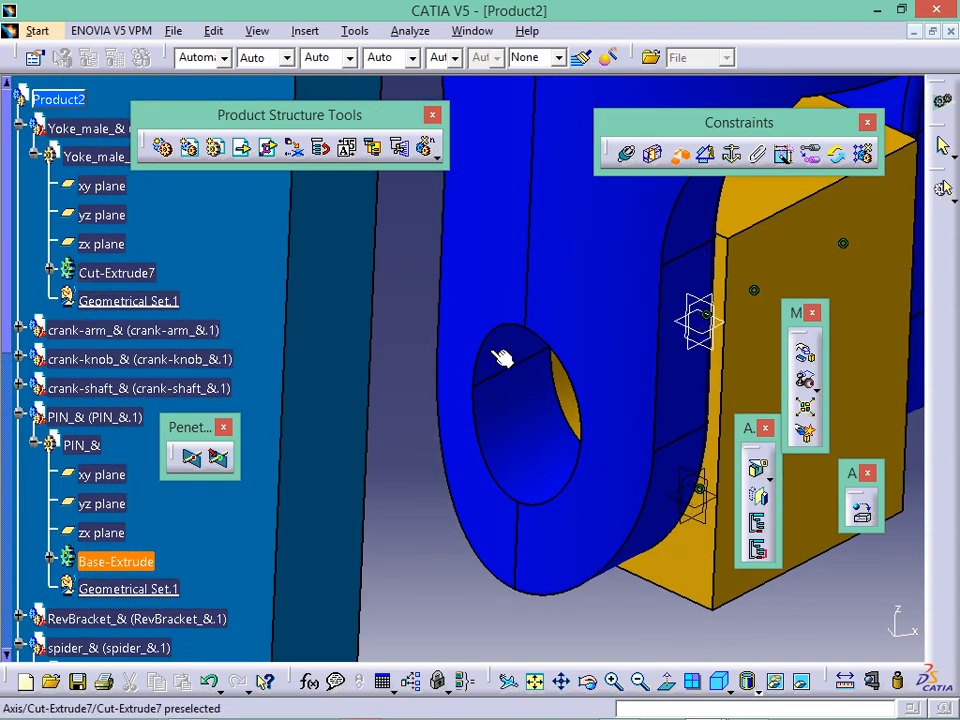
pyautogui.moveTo(544, 349); pyautogui.dragTo(456, 381, button='middle')
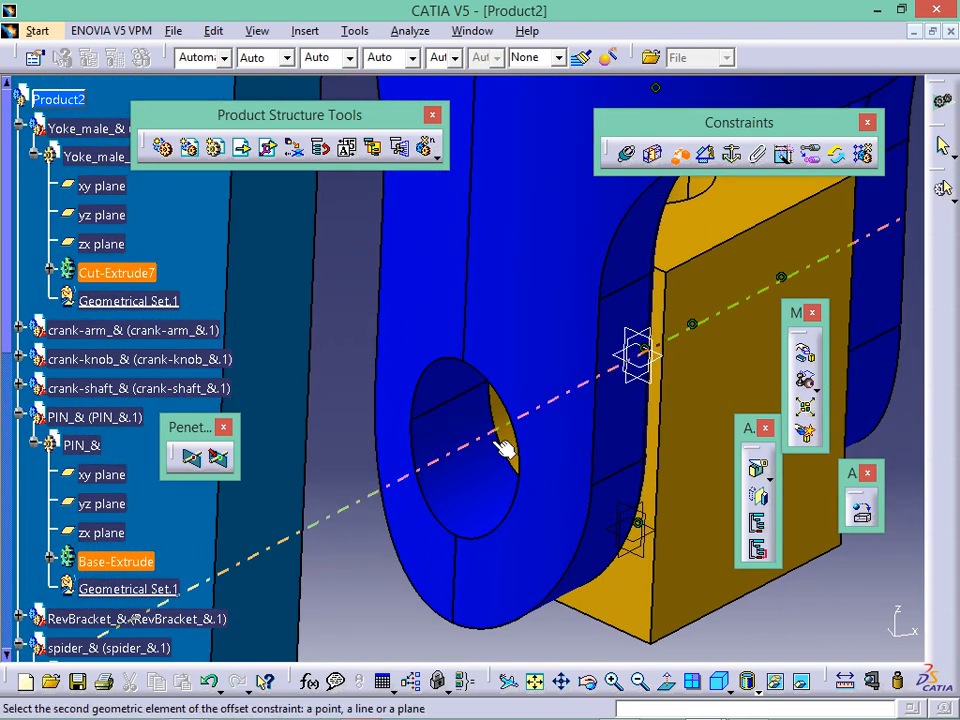
pyautogui.click(466, 374)
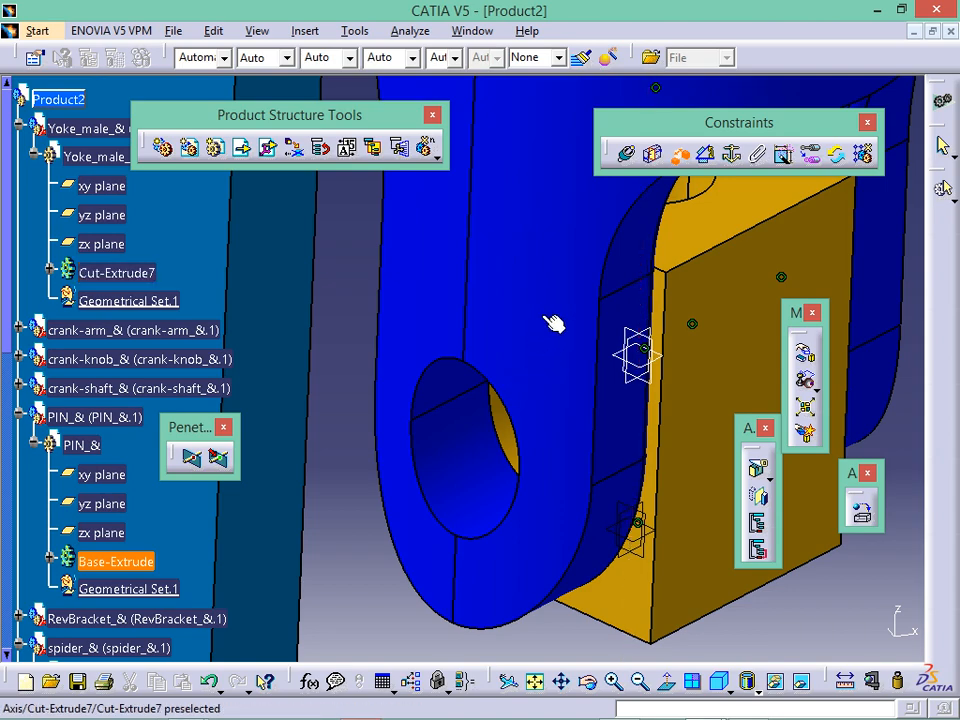
pyautogui.click(510, 385)
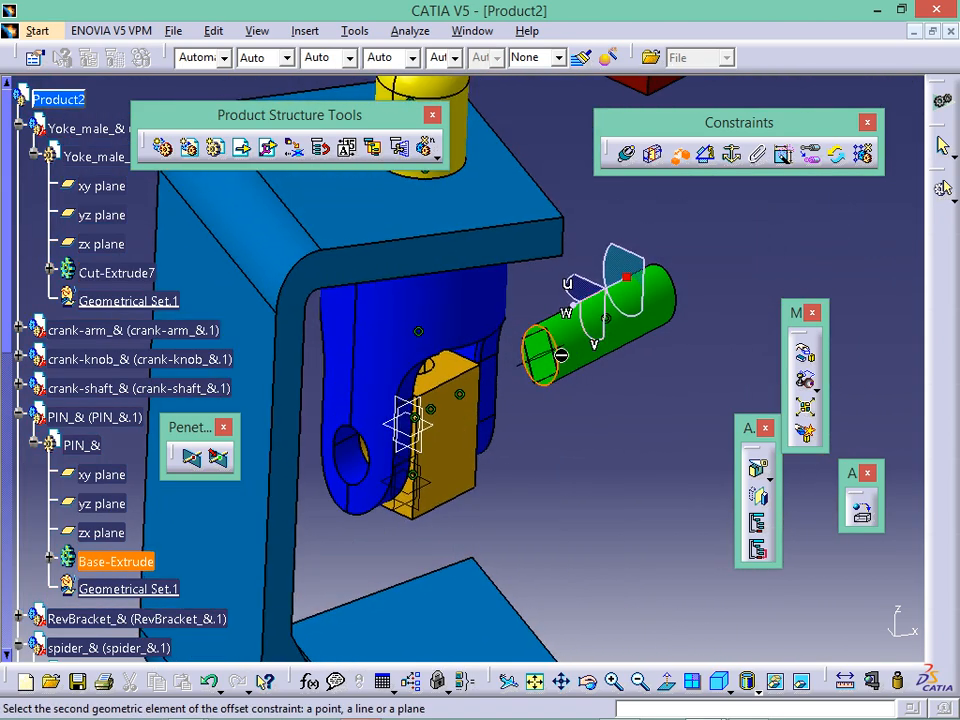
pyautogui.click(595, 523)
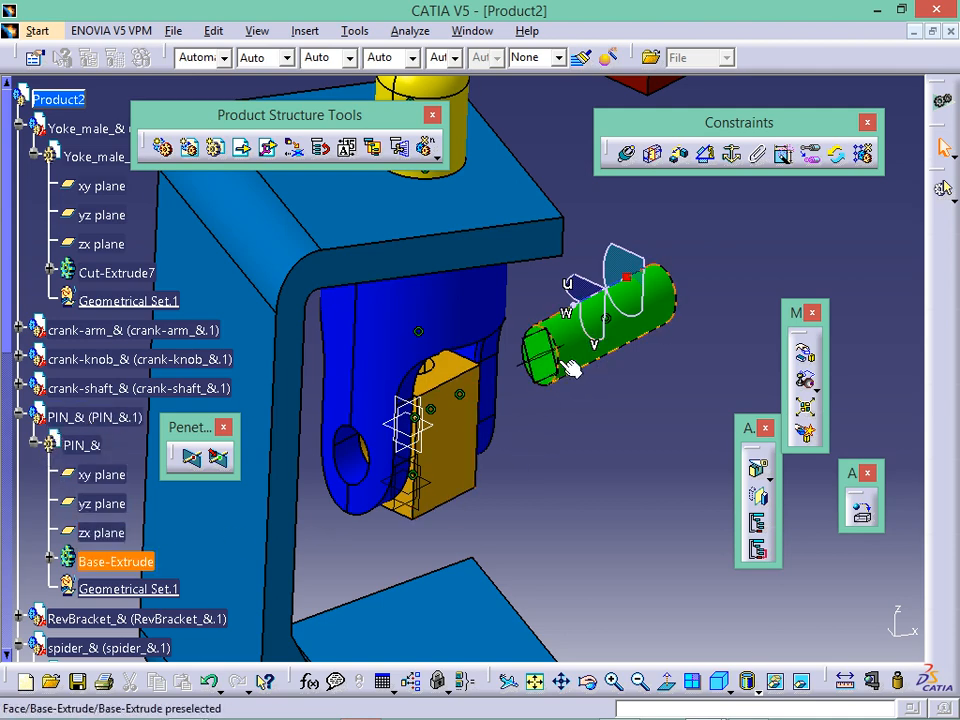
# Step: Open the pin part from the assembly in its own window
pyautogui.click(100, 425)
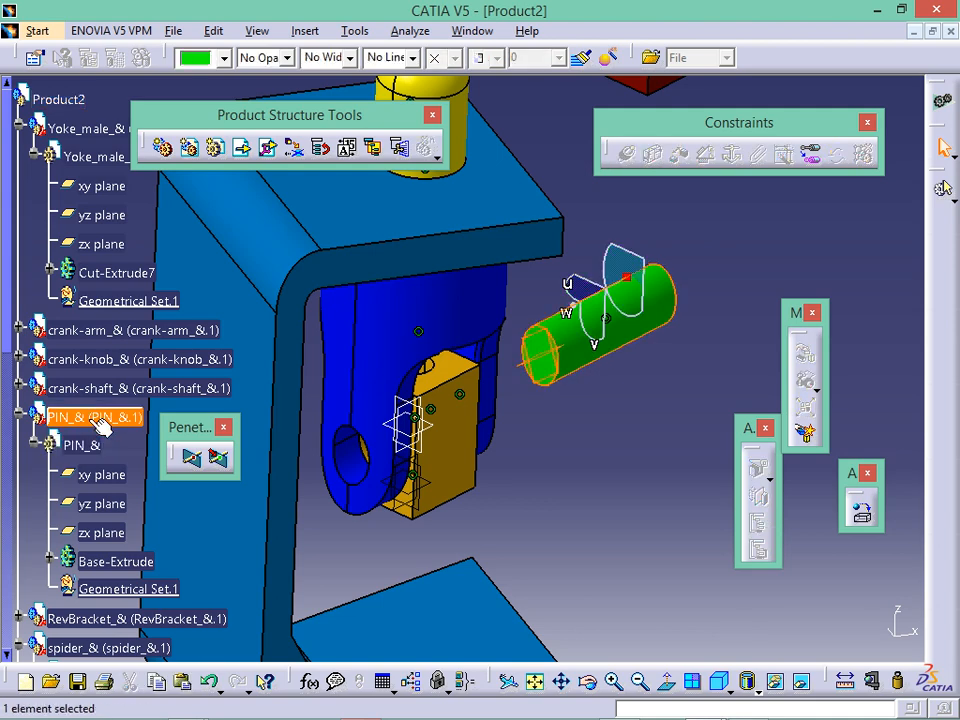
pyautogui.click(568, 449)
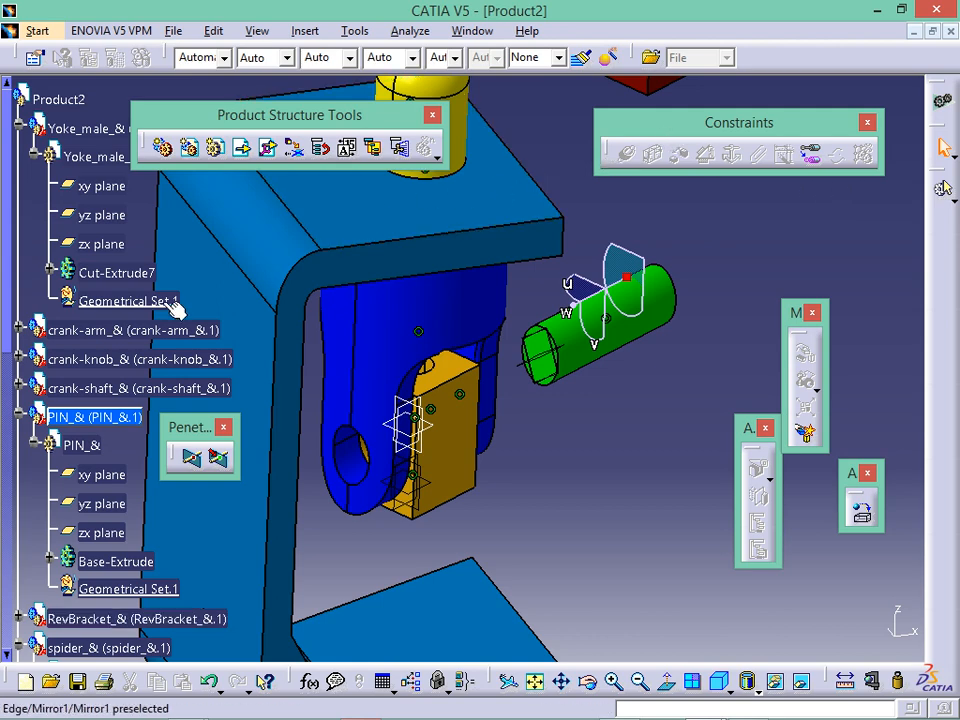
pyautogui.rightClick(86, 426)
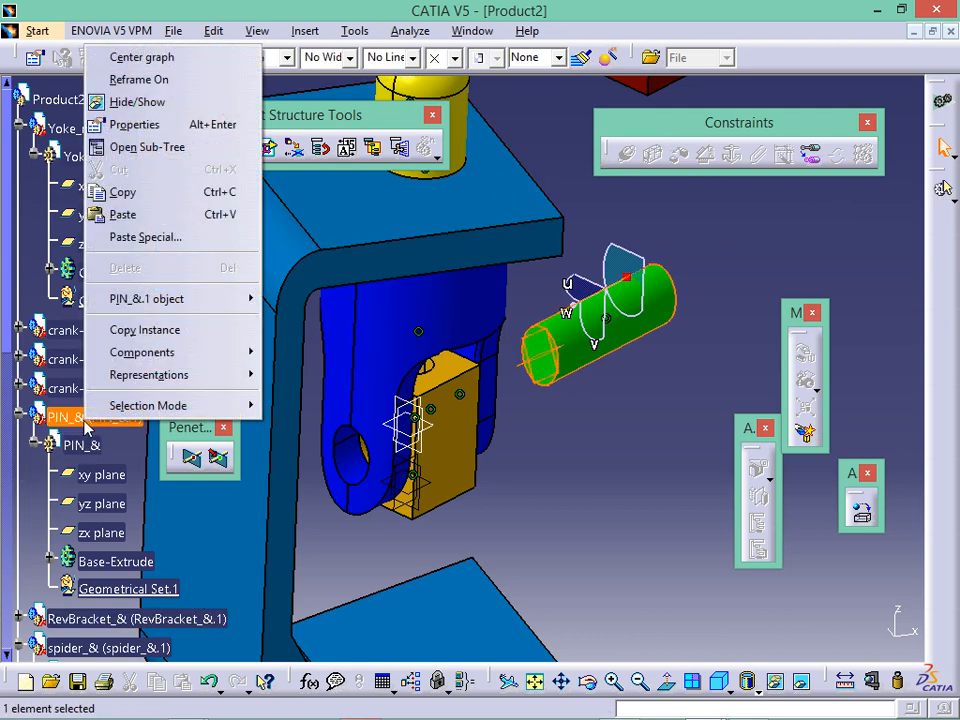
pyautogui.moveTo(190, 305)
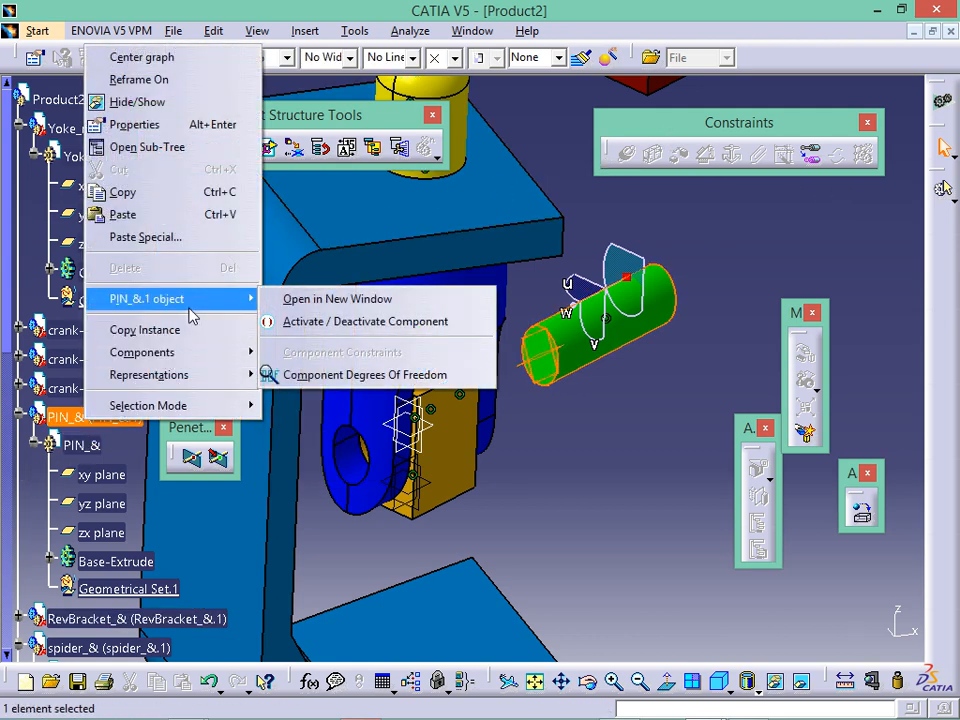
pyautogui.click(295, 306)
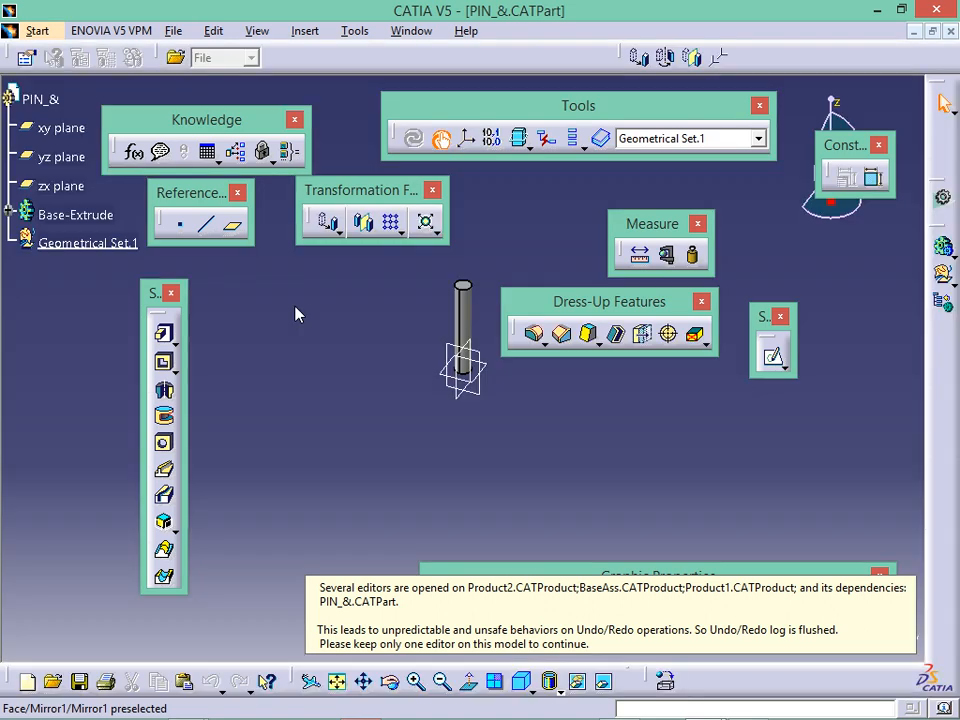
# Step: Create a mid-length plane on the pin, offset 38.1/2 mm from its xy plane, and return to the Product2 window
pyautogui.moveTo(493, 452); pyautogui.dragTo(469, 454, button='middle')
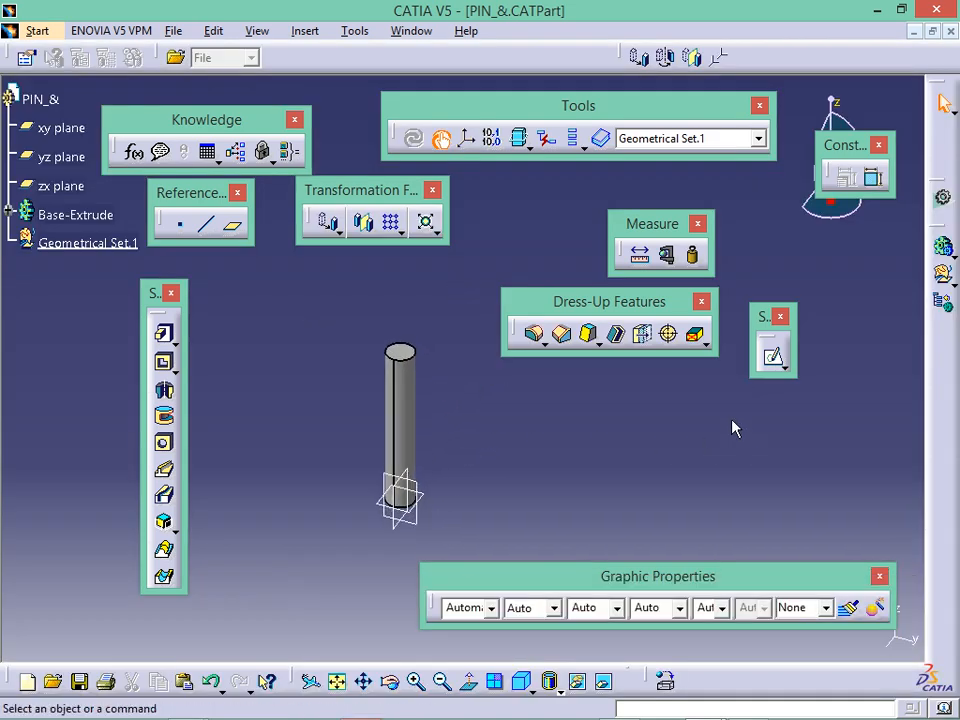
pyautogui.click(238, 226)
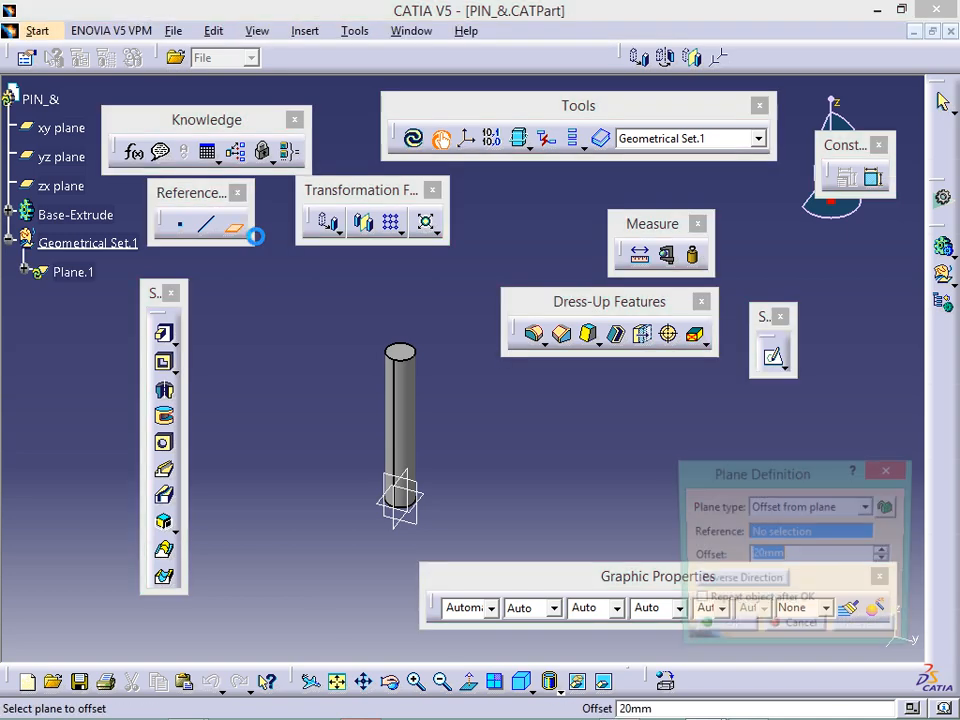
pyautogui.click(437, 507)
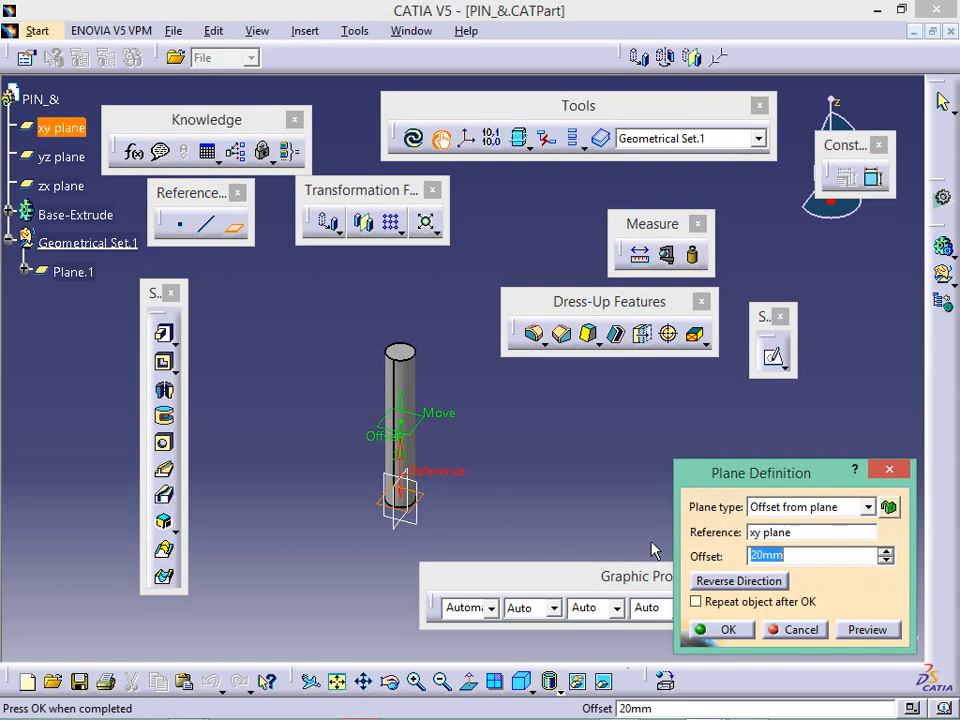
pyautogui.write('38.1/2')
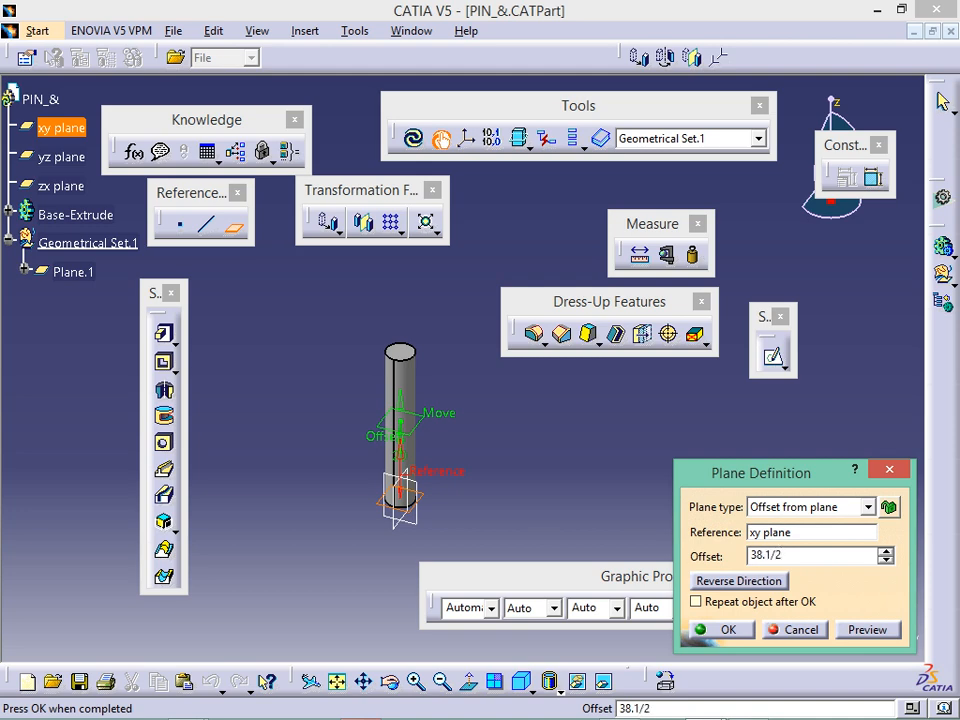
pyautogui.press('Return')
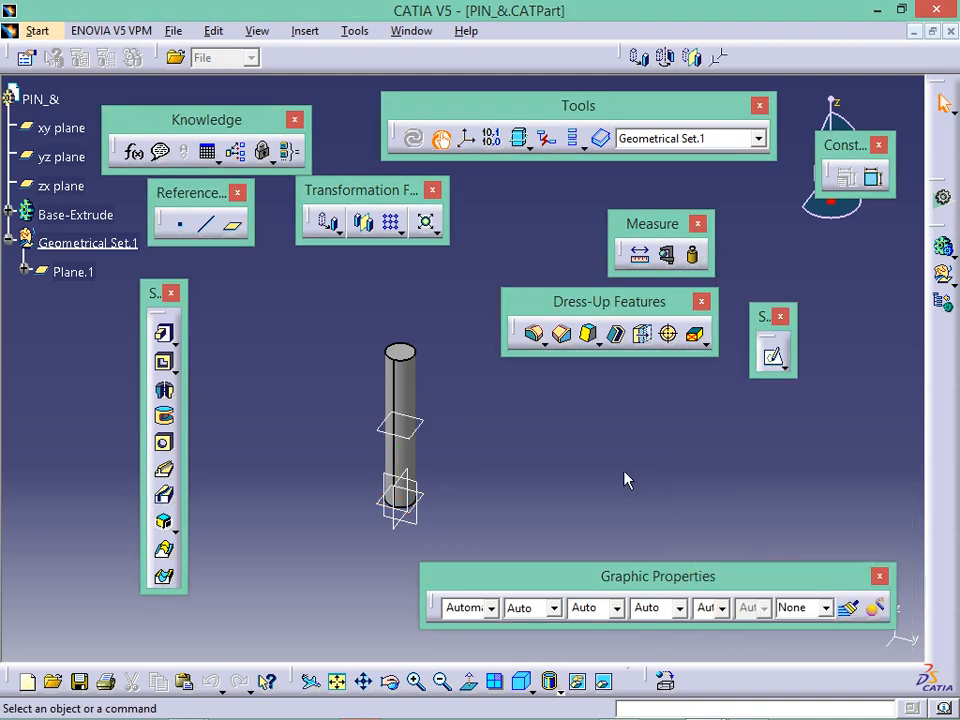
pyautogui.click(410, 31)
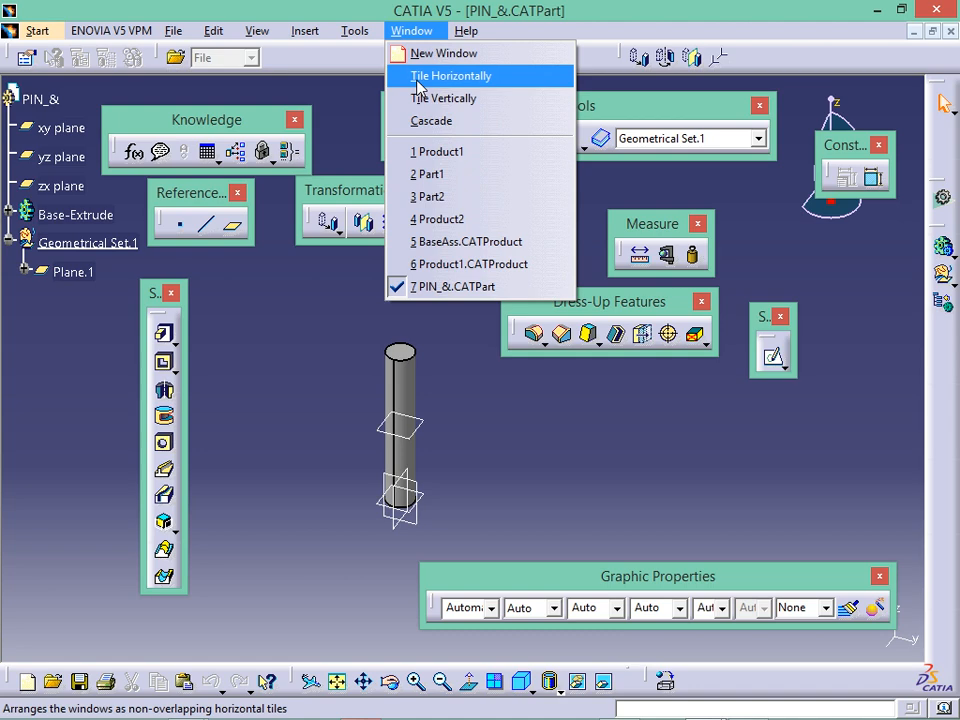
pyautogui.click(446, 219)
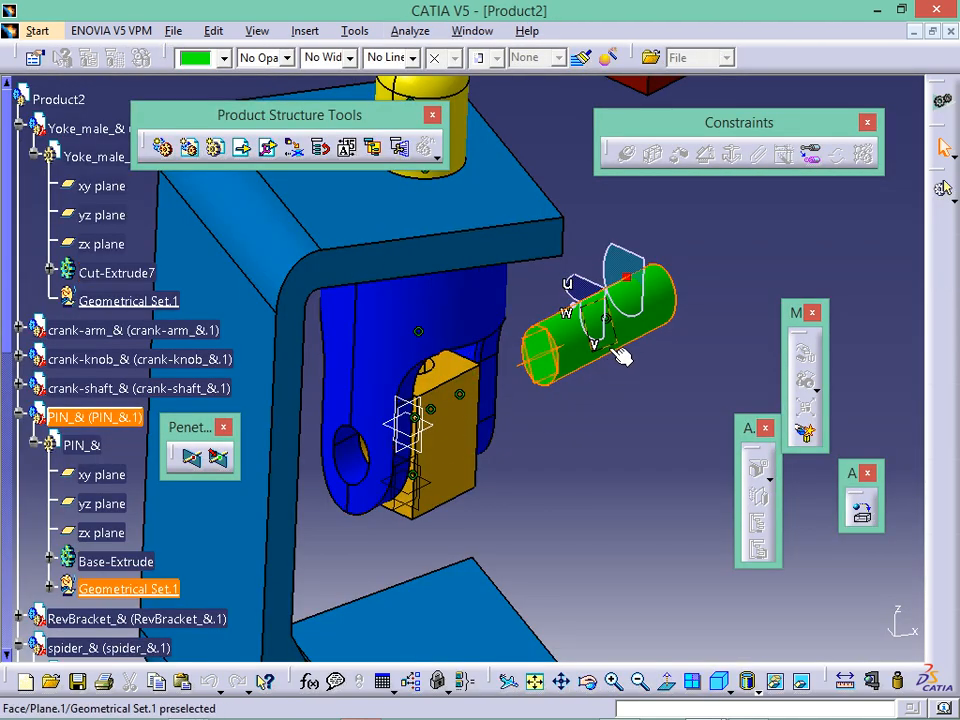
pyautogui.click(637, 384)
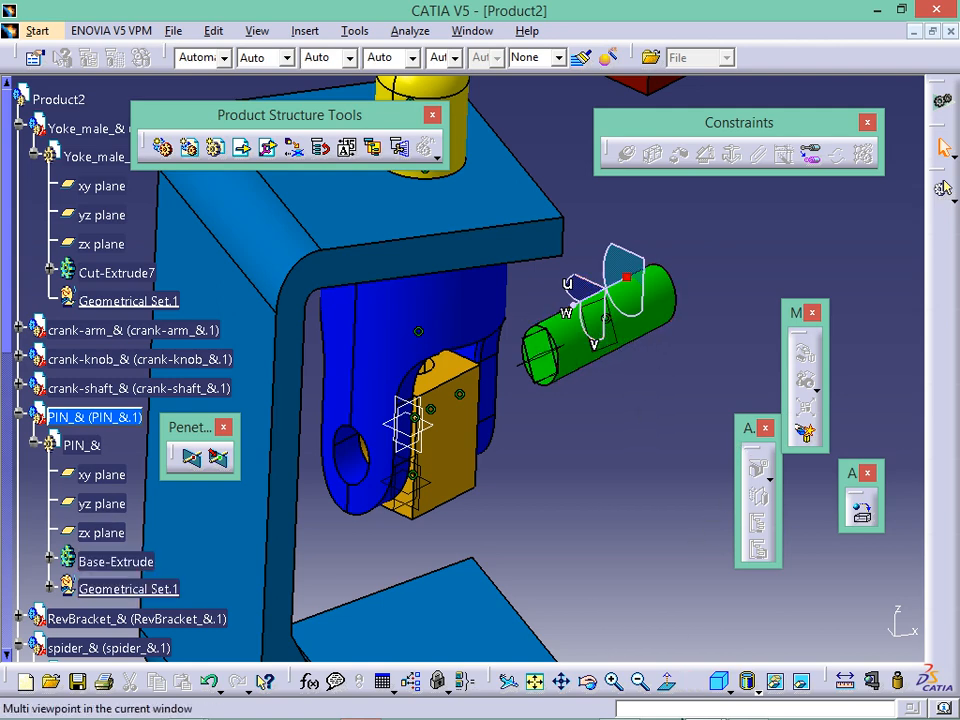
pyautogui.moveTo(705, 715)
pyautogui.click(748, 708)
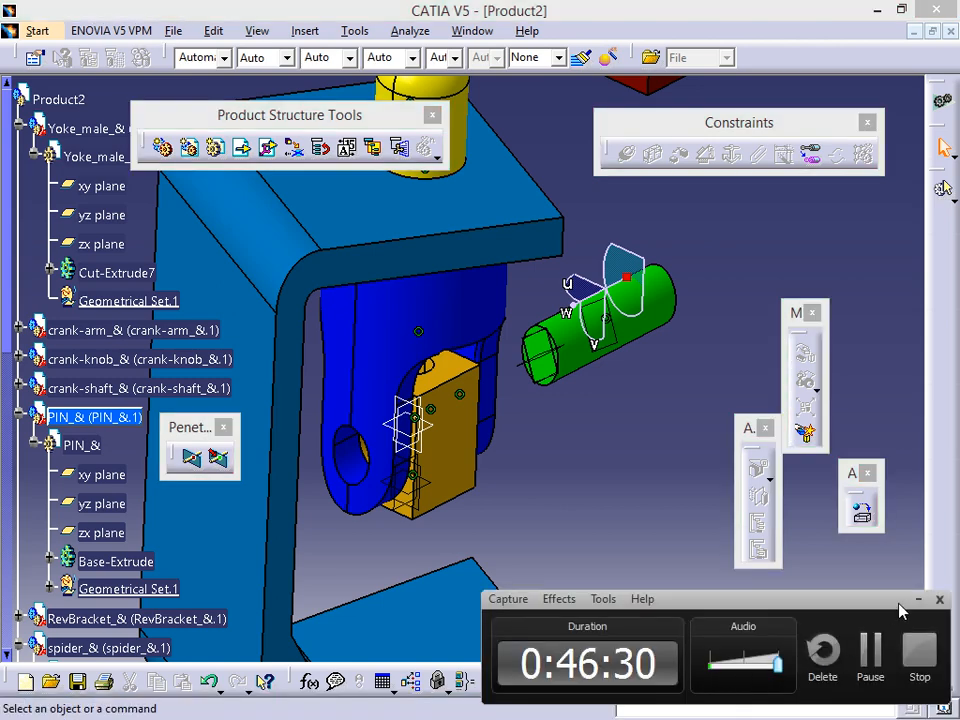
pyautogui.click(918, 599)
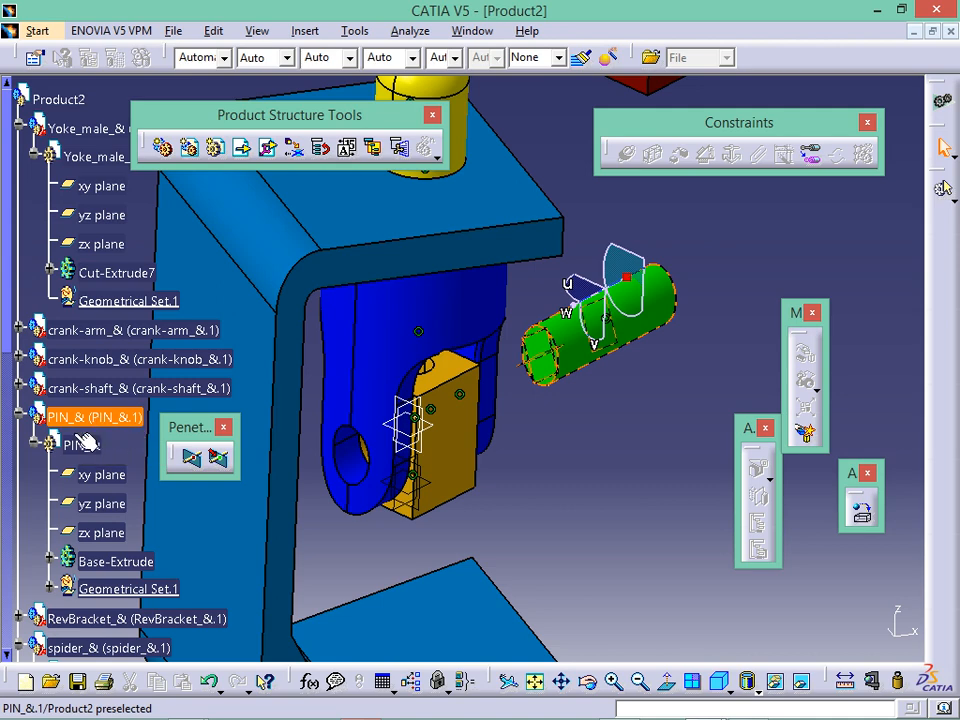
# Step: Add a coincidence constraint between the pin's mid-length plane and the spider's middle plane in Product2
pyautogui.click(60, 99)
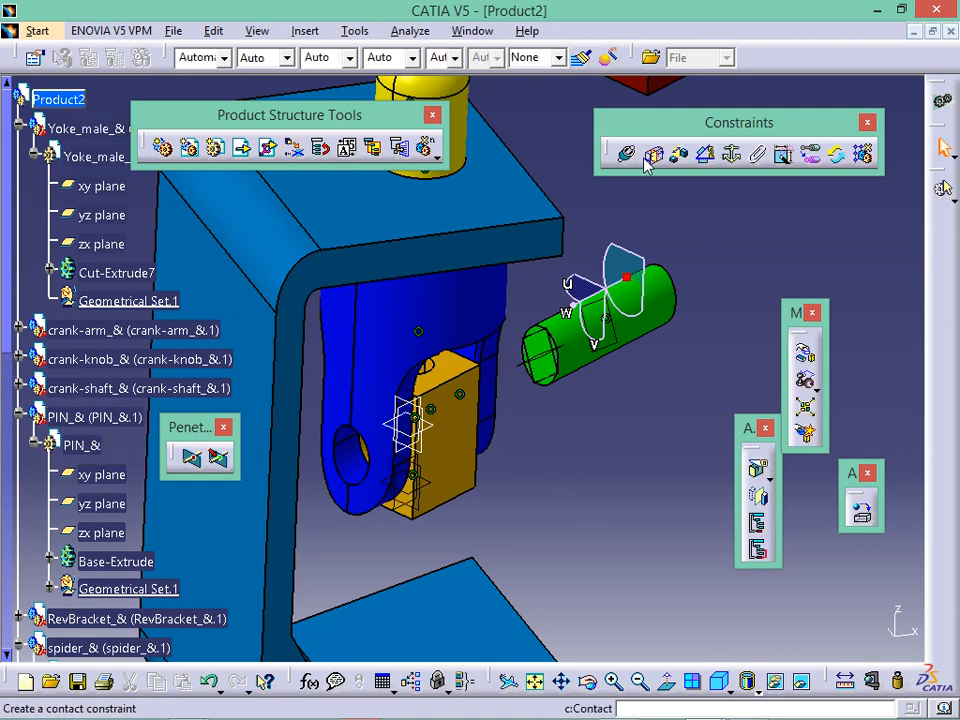
pyautogui.click(628, 155)
pyautogui.click(598, 325)
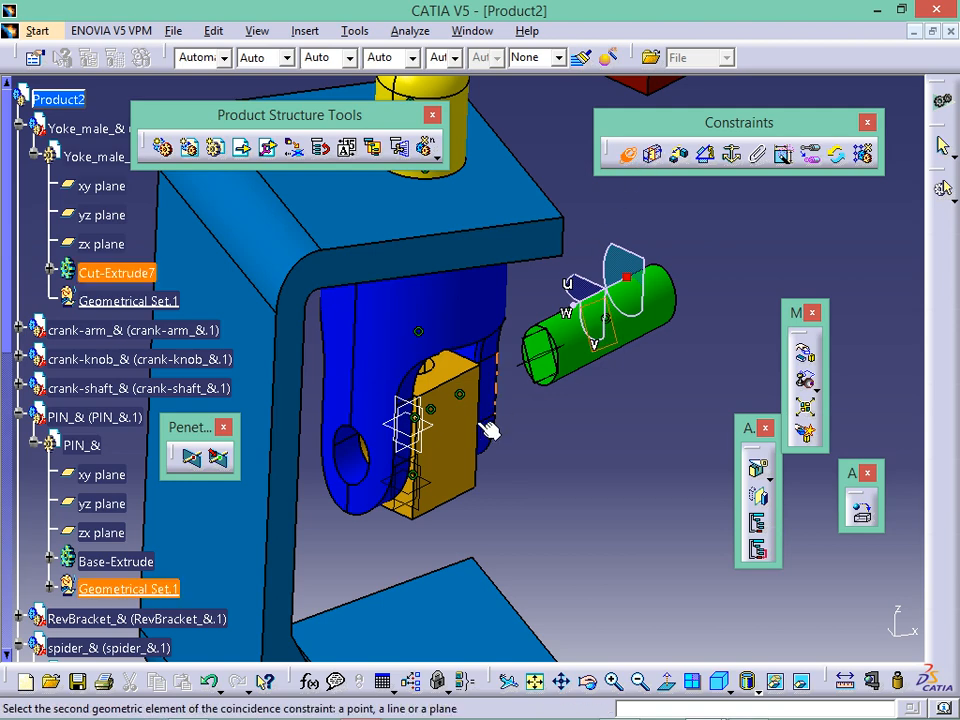
pyautogui.click(432, 513)
pyautogui.click(781, 632)
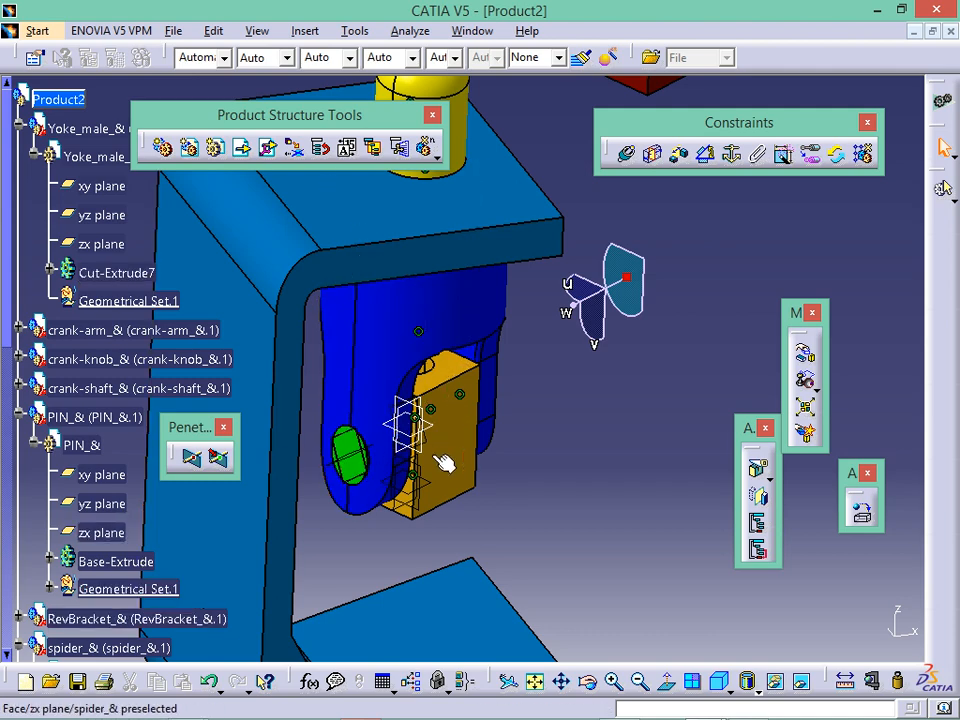
pyautogui.click(468, 470)
pyautogui.doubleClick(468, 470)
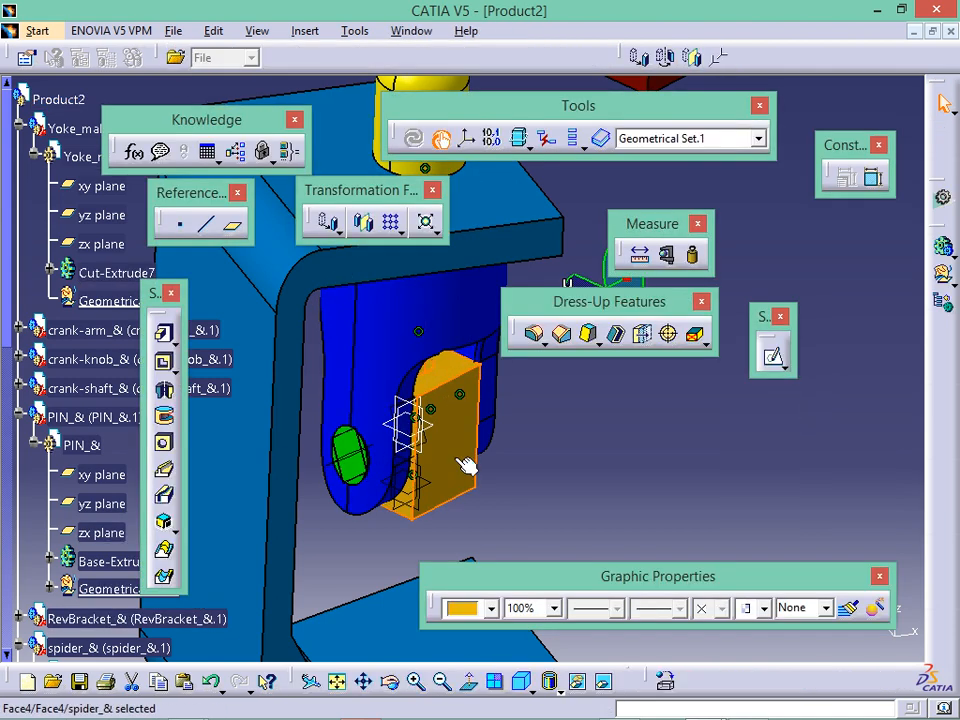
pyautogui.click(665, 681)
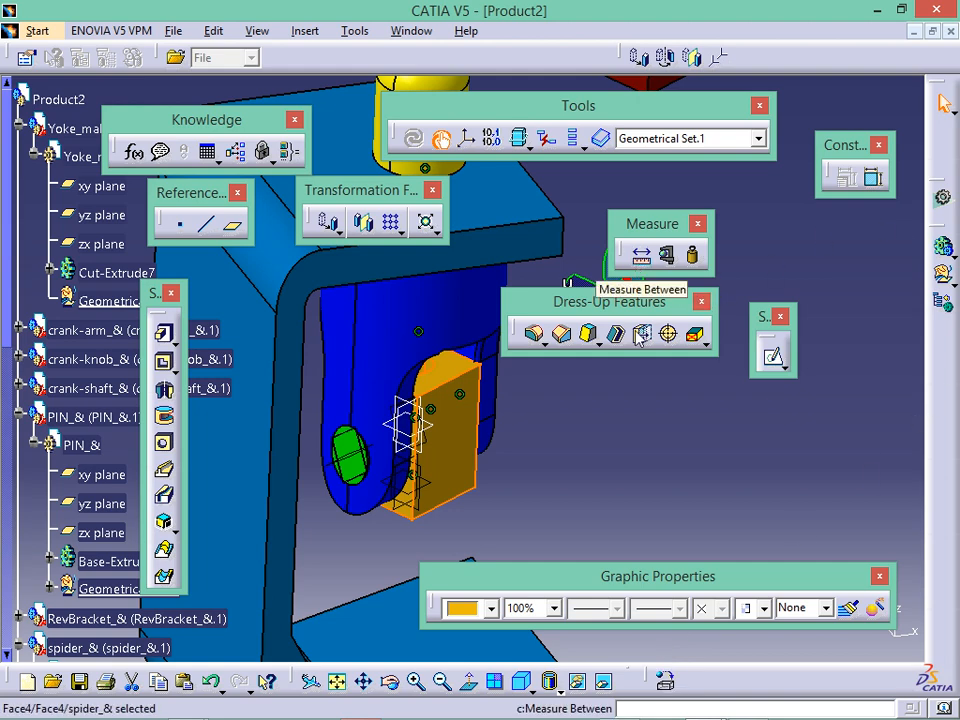
pyautogui.doubleClick(60, 102)
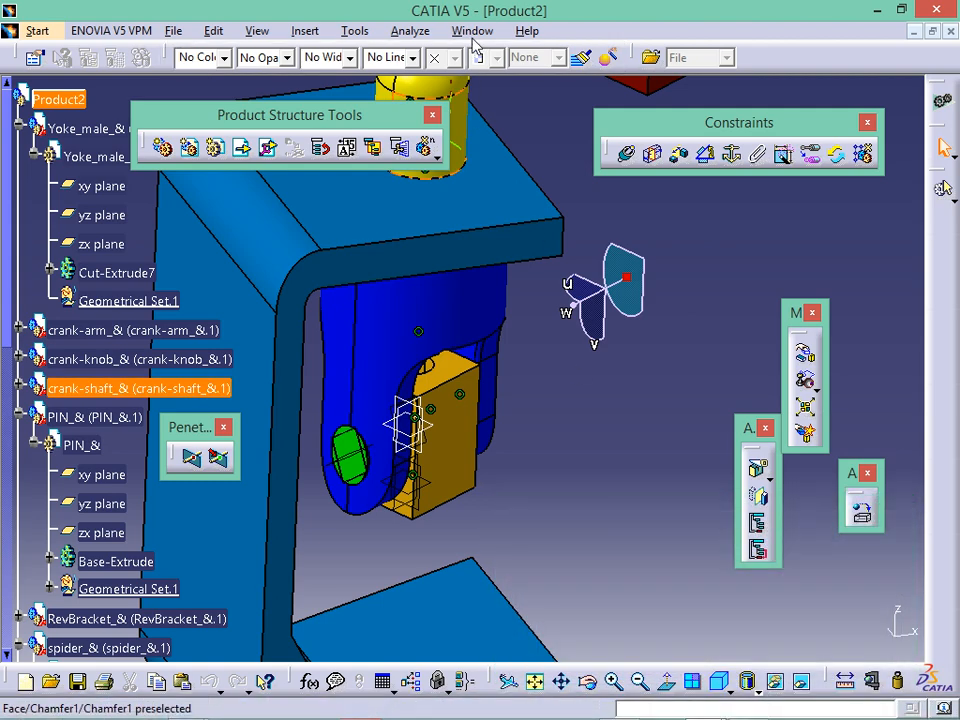
# Step: Switch to the Product1.CATProduct window and view the complete crank and universal joint assembly
pyautogui.click(472, 31)
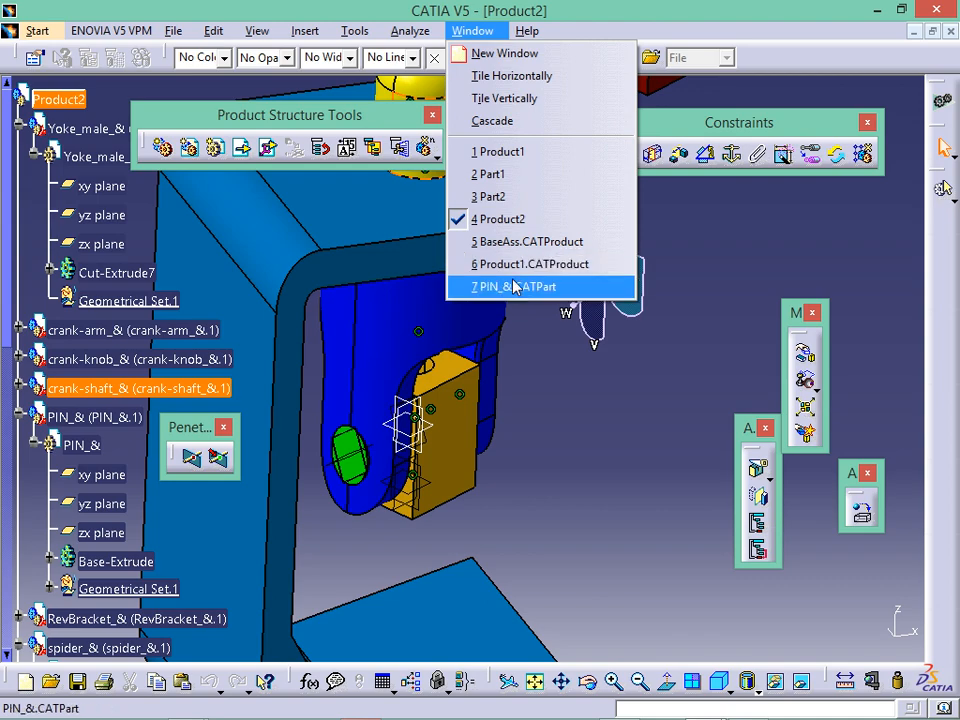
pyautogui.click(530, 264)
pyautogui.moveTo(568, 441); pyautogui.dragTo(643, 343, button='middle')
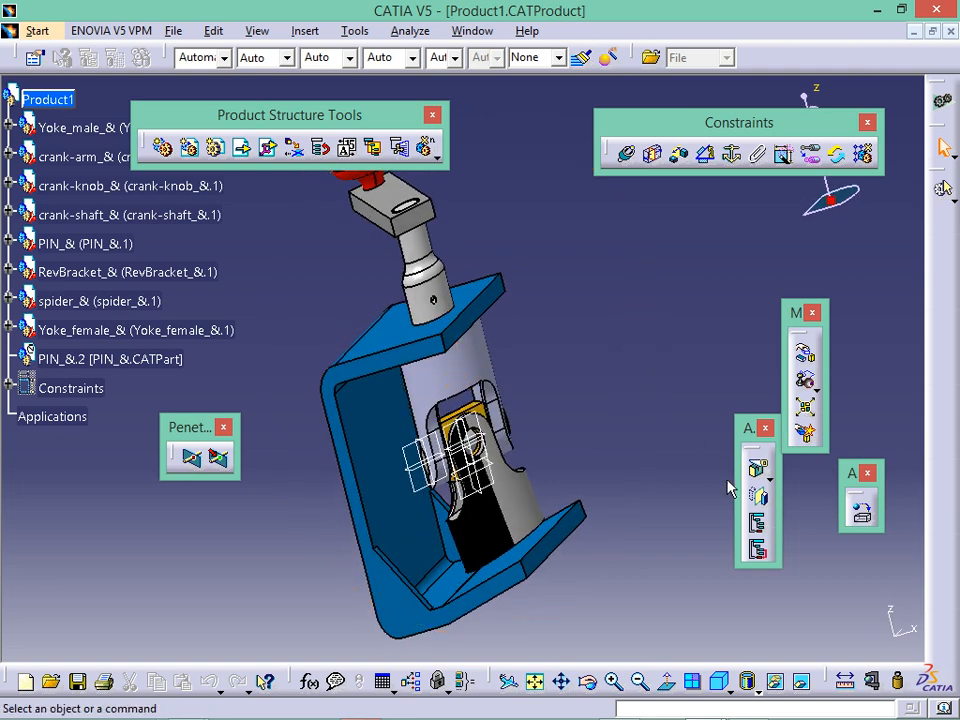
pyautogui.click(774, 698)
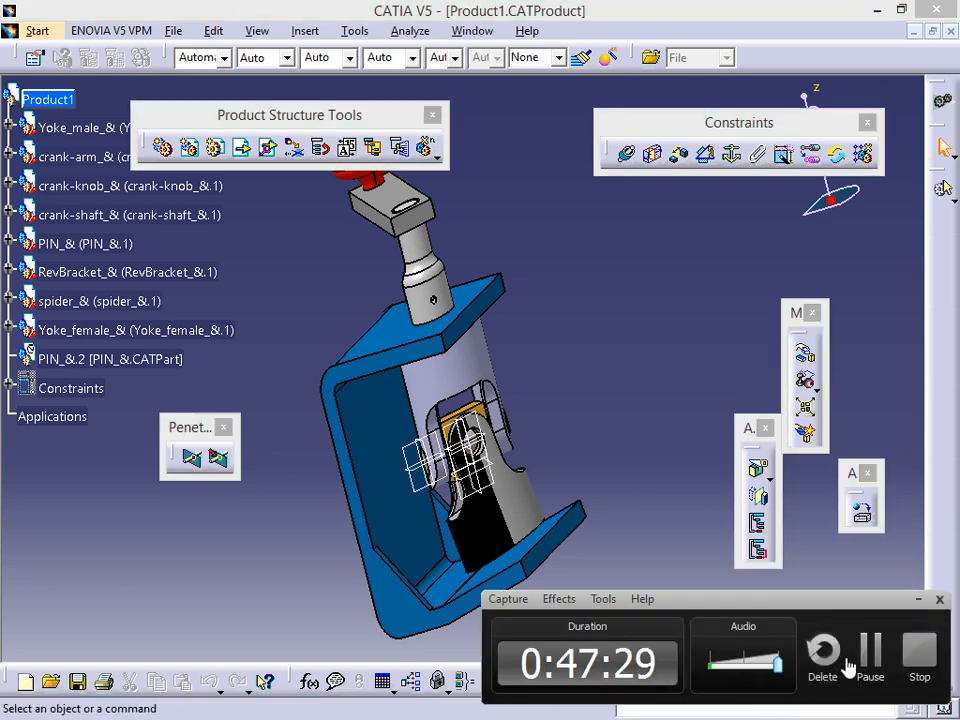
pyautogui.click(868, 652)
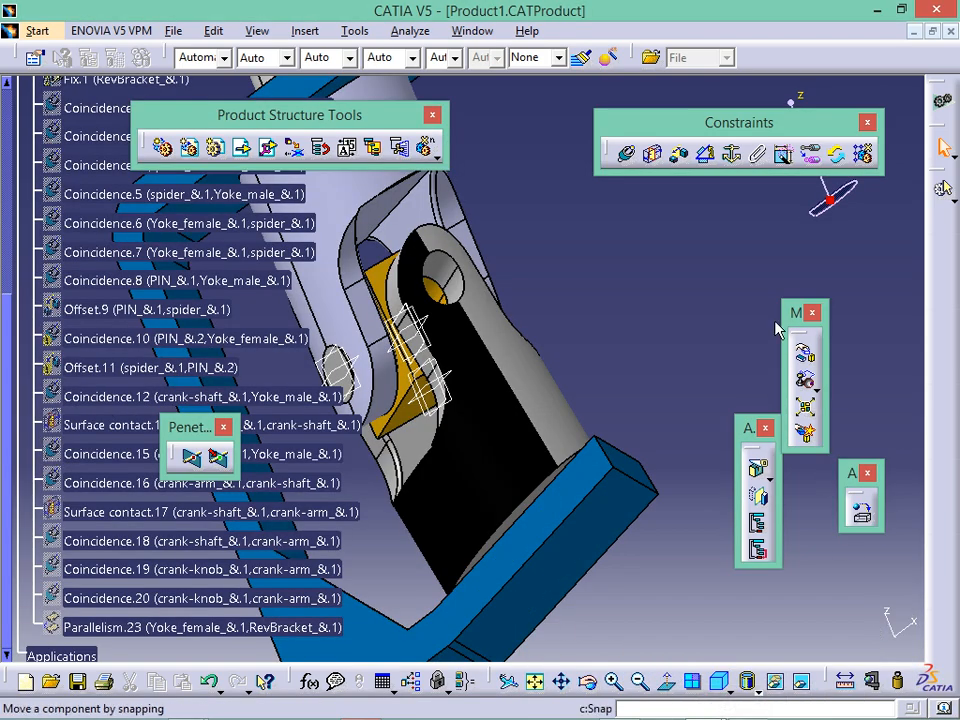
# Step: Create an angle constraint between the female yoke's flat end face and the adjacent inner face of the bracket
pyautogui.click(708, 155)
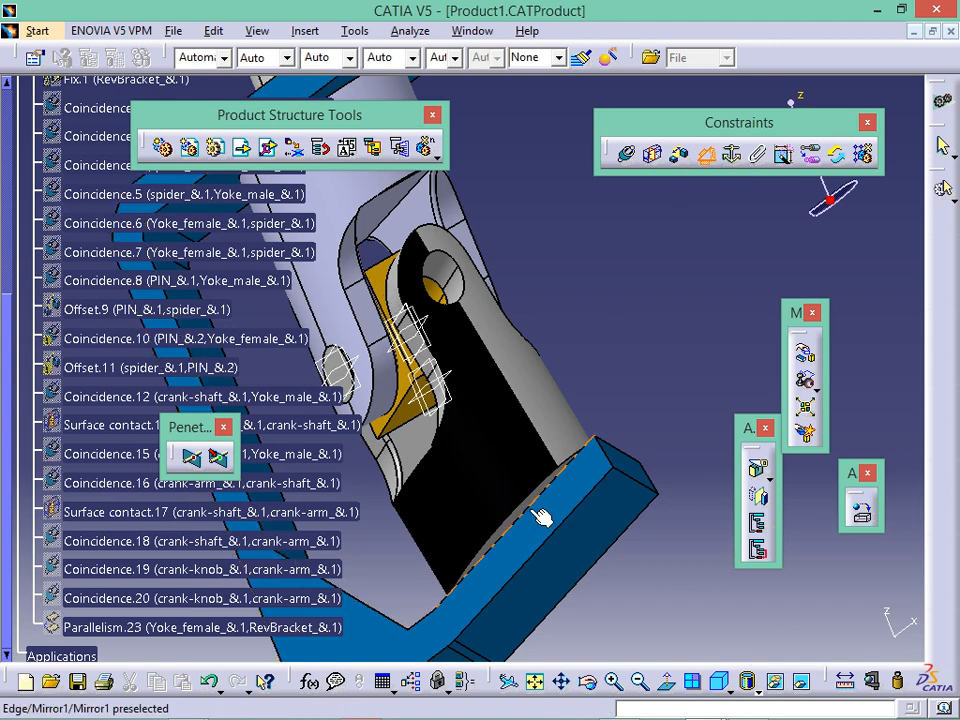
pyautogui.moveTo(540, 514); pyautogui.dragTo(435, 420, button='middle')
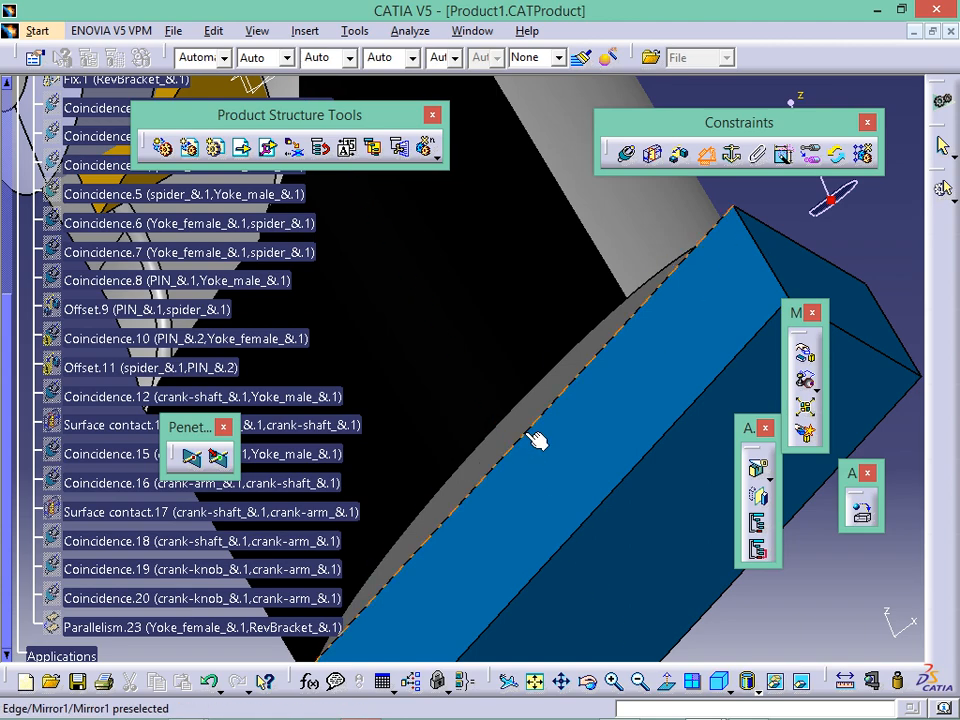
pyautogui.click(531, 433)
pyautogui.click(707, 156)
pyautogui.click(707, 156)
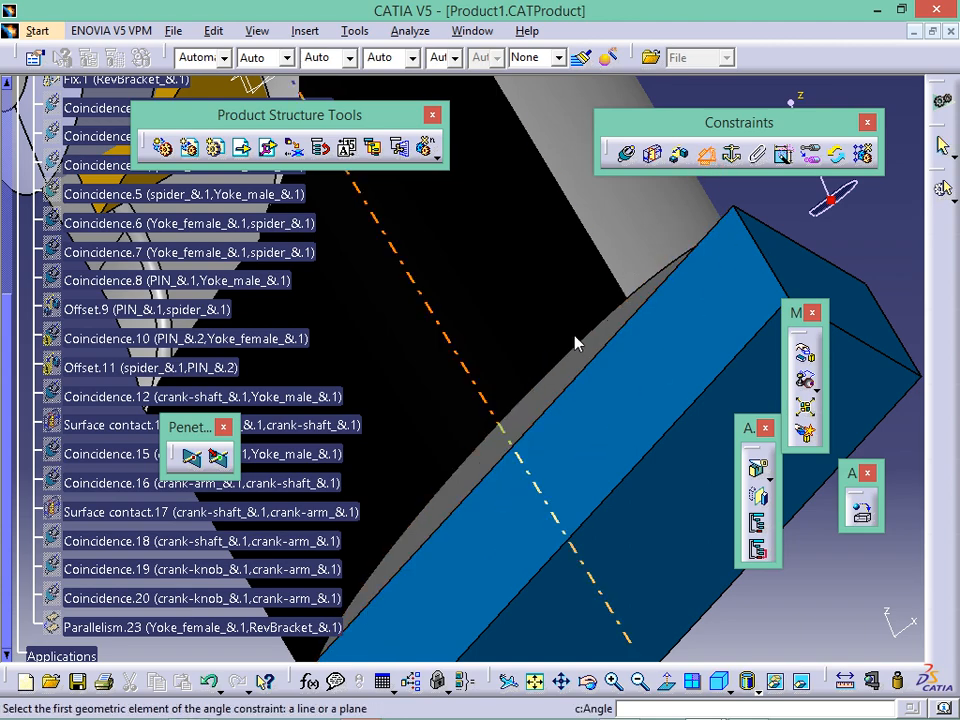
pyautogui.click(567, 383)
pyautogui.moveTo(540, 405); pyautogui.dragTo(617, 364, button='middle')
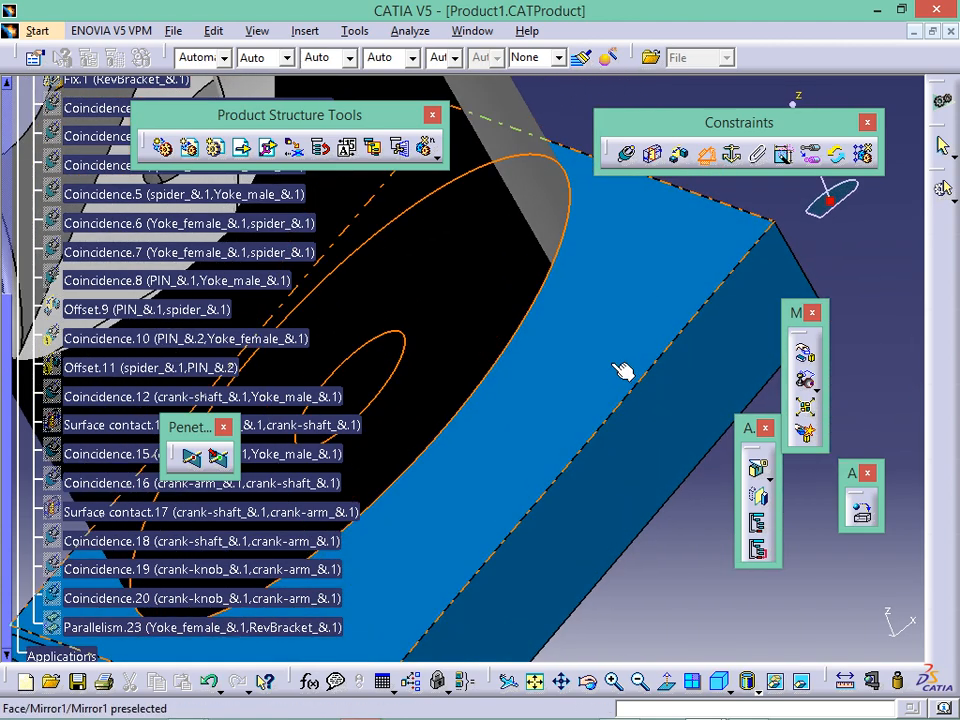
pyautogui.click(622, 338)
pyautogui.click(643, 402)
pyautogui.press('Return')
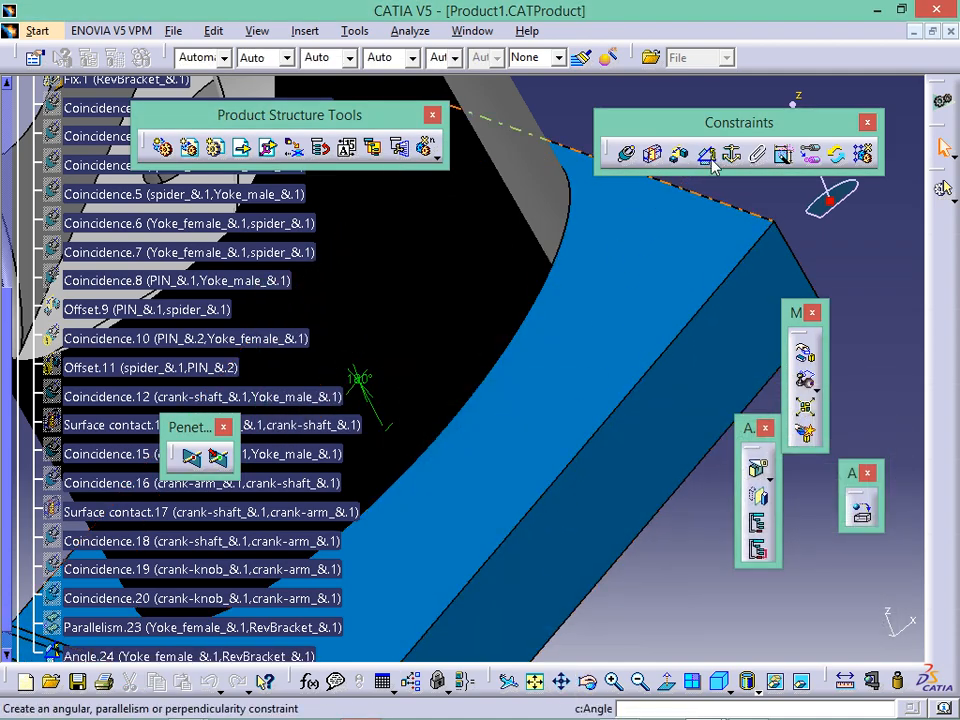
pyautogui.moveTo(398, 328); pyautogui.dragTo(450, 349, button='middle')
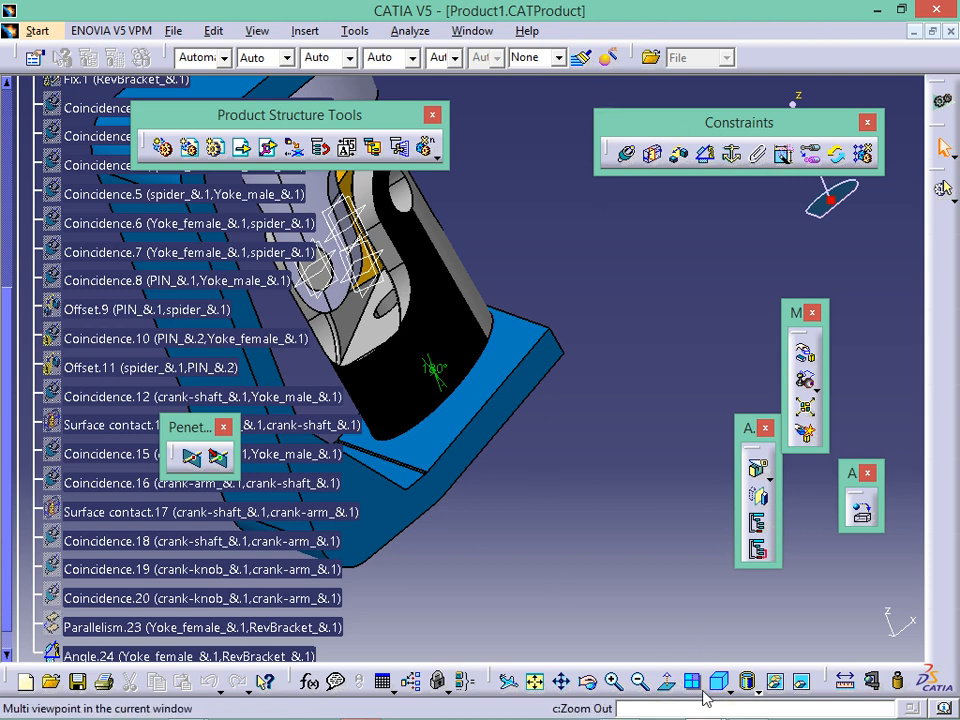
pyautogui.moveTo(748, 698)
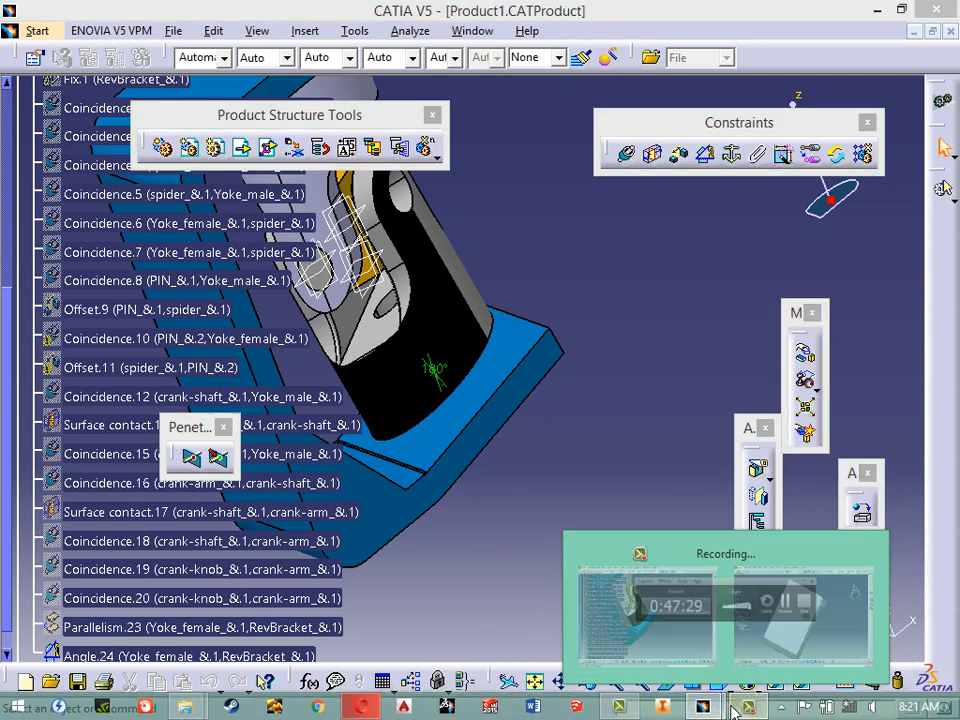